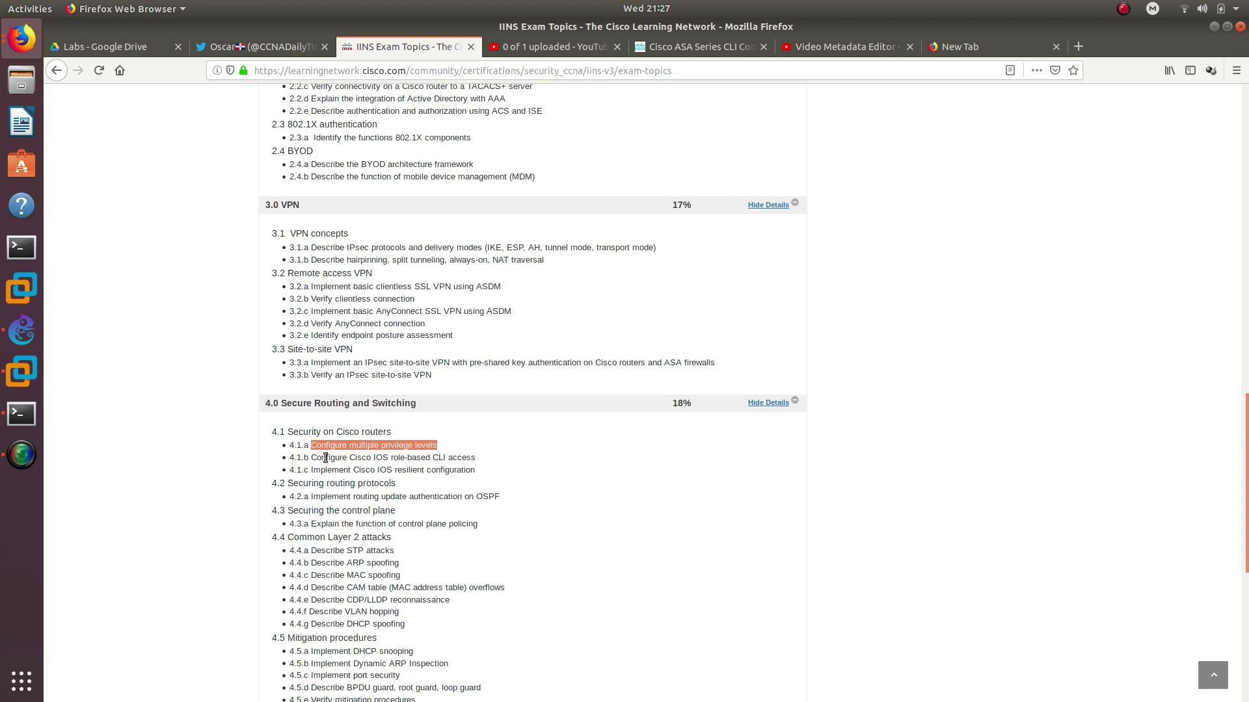
Highlight exam topics 4.1.a–4.1.c, then switch to the GNS3 megalab topology
{"action": "left_click_drag", "start_coordinate": [311, 457], "coordinate": [478, 458]}
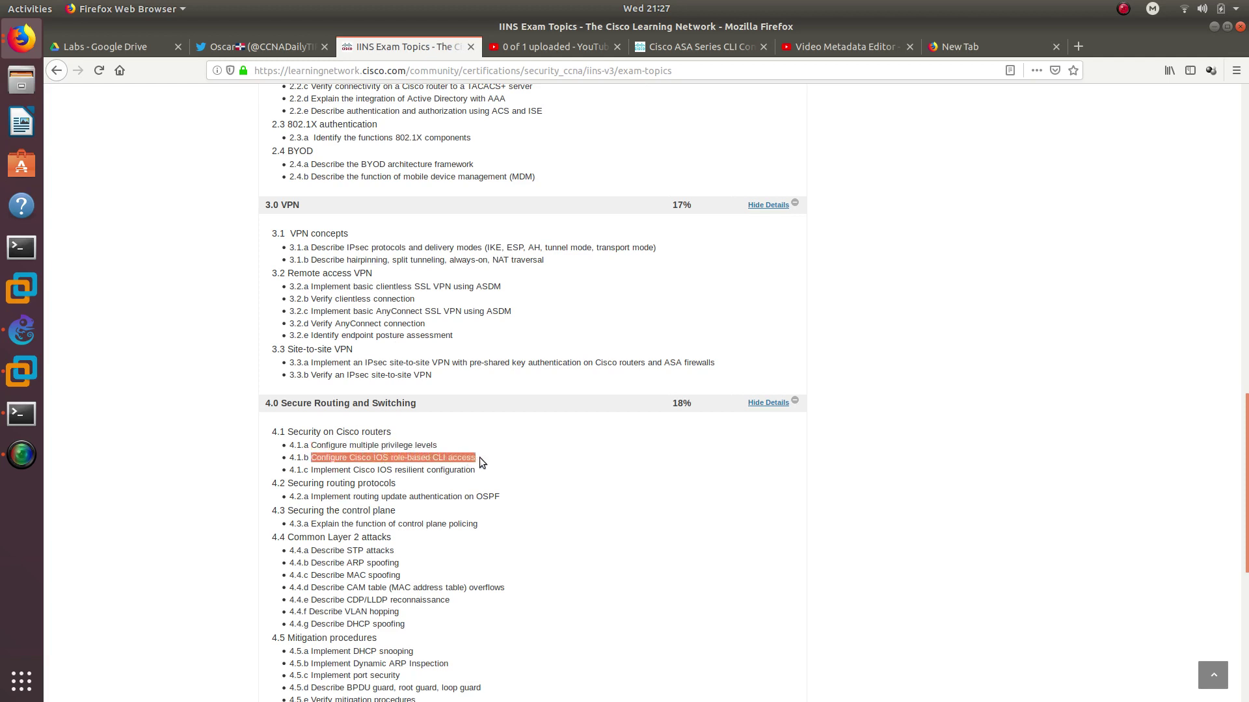
{"action": "left_click", "coordinate": [313, 471]}
{"action": "left_click_drag", "start_coordinate": [313, 471], "coordinate": [305, 446]}
{"action": "left_click", "coordinate": [482, 471]}
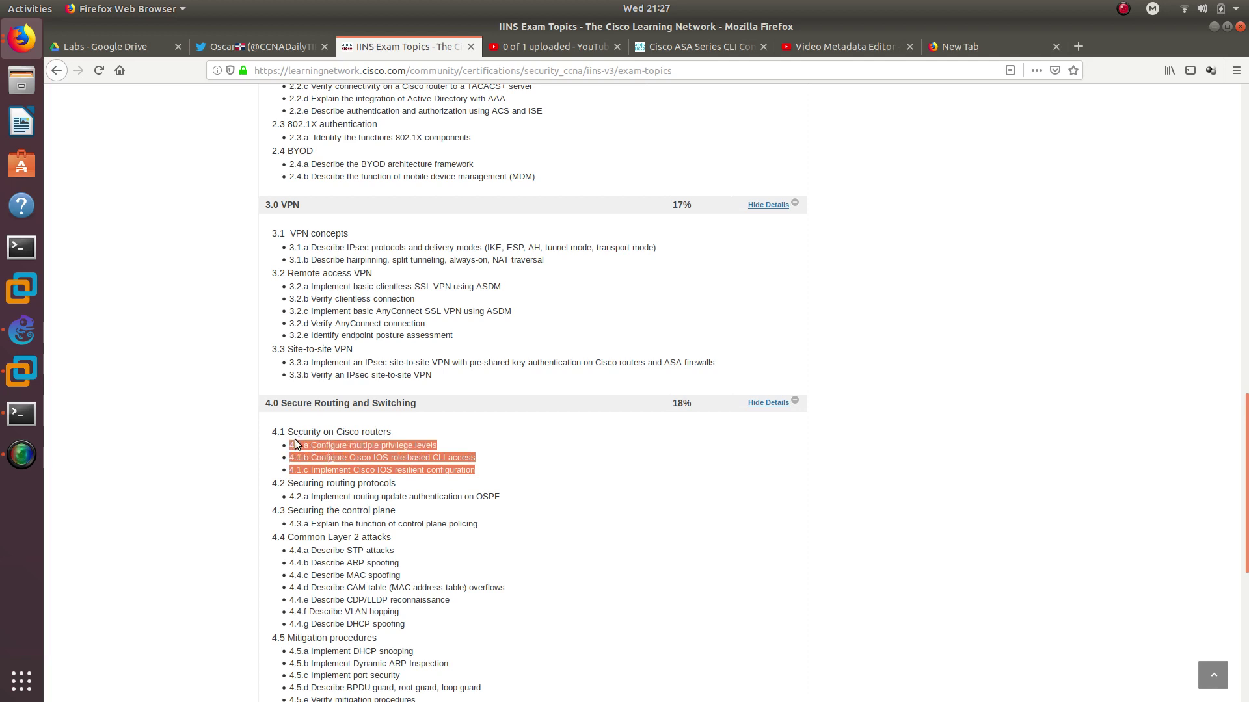
{"action": "left_click", "coordinate": [21, 331]}
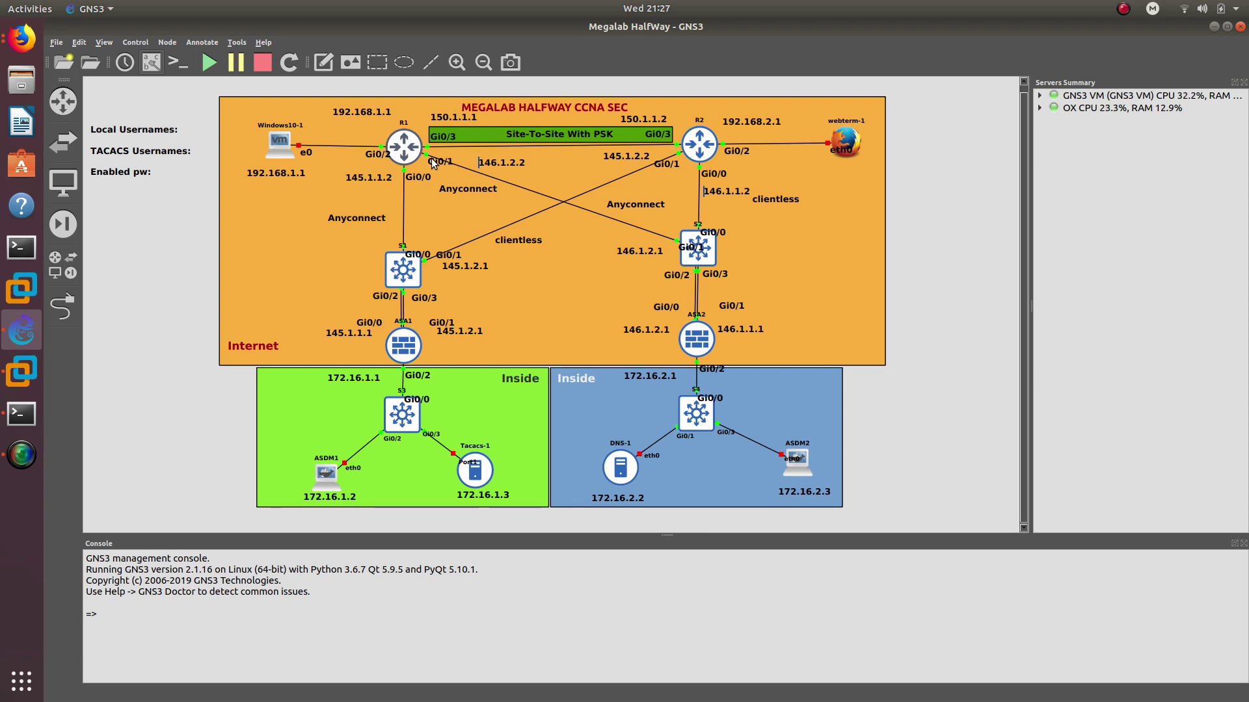
Enter global configuration mode on R1's console with config t
{"action": "left_click", "coordinate": [22, 412]}
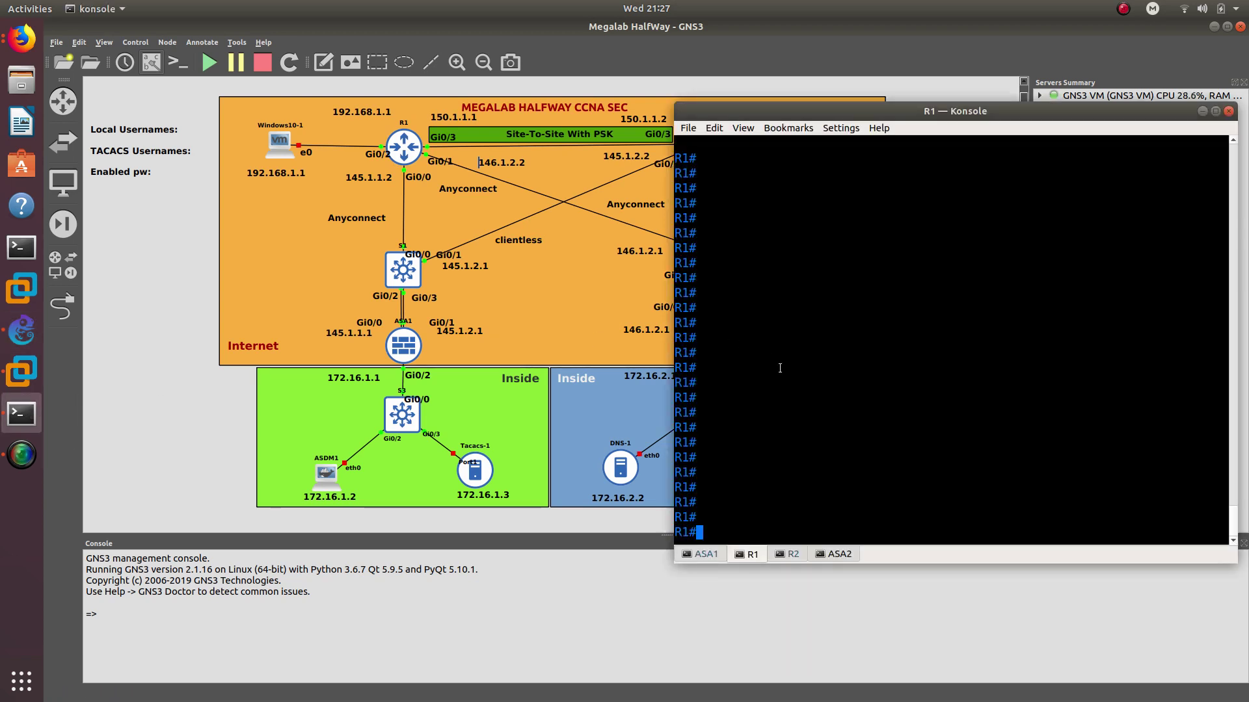
{"action": "type", "text": "config t"}
{"action": "key", "text": "Return"}
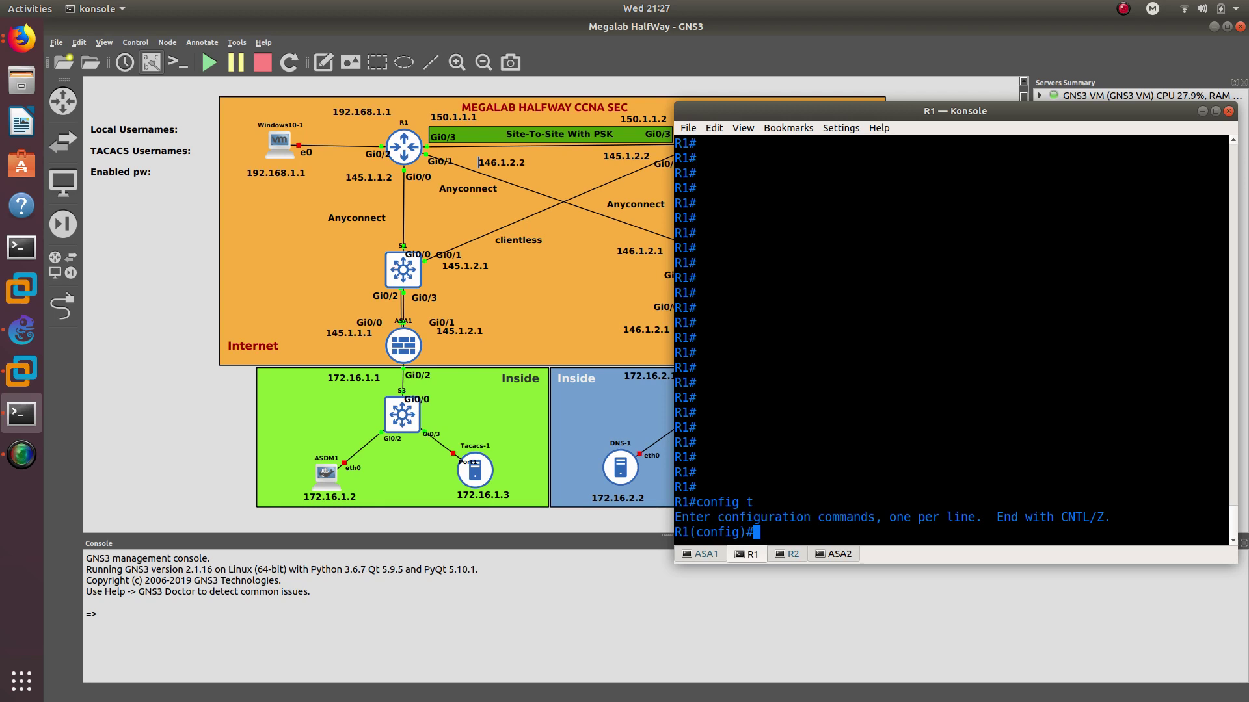
Create local user devnet with privilege 7 and a secret password
{"action": "type", "text": "user"}
{"action": "key", "text": "Tab"}
{"action": "type", "text": "n"}
{"action": "key", "text": "Tab"}
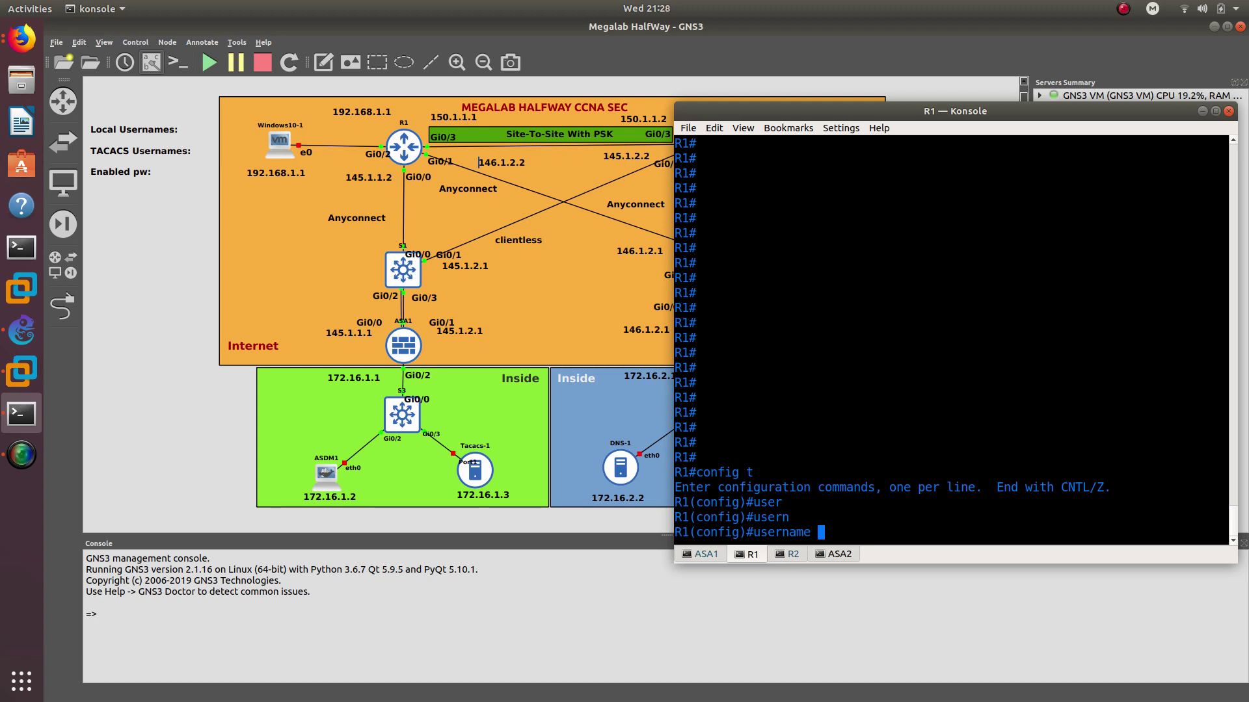
{"action": "type", "text": "devnet pri"}
{"action": "key", "text": "Tab"}
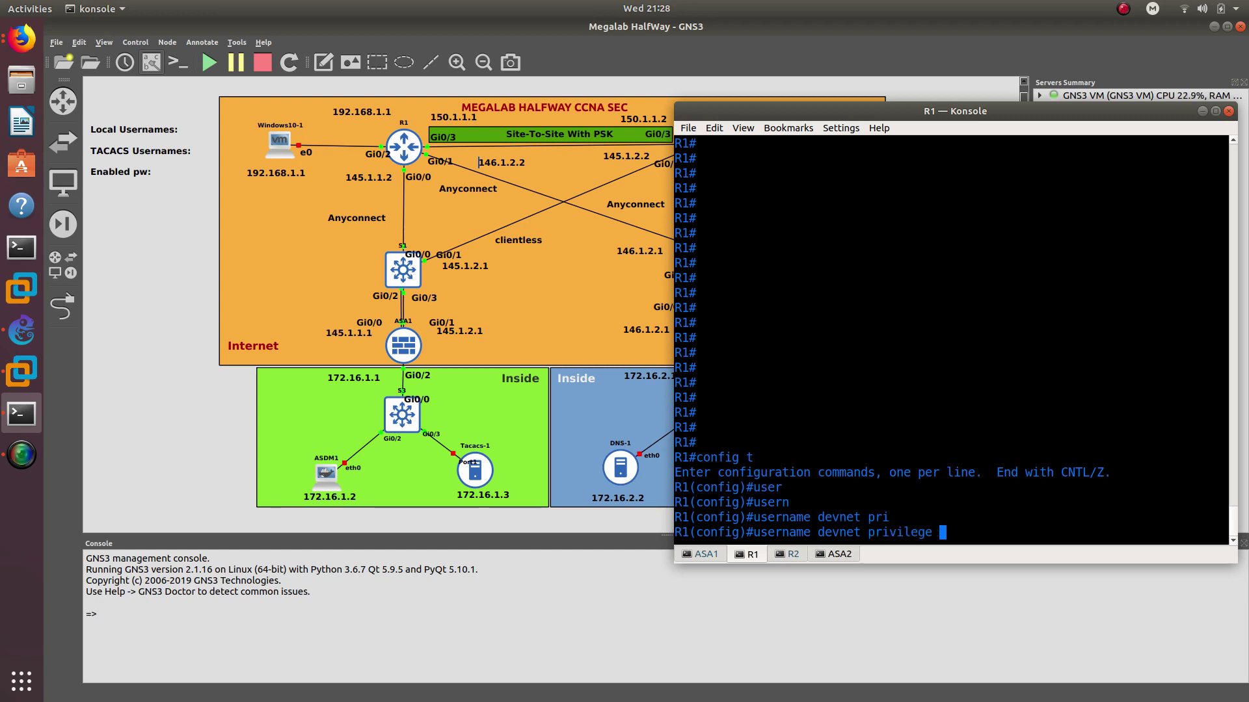
{"action": "type", "text": "7 secre"}
{"action": "key", "text": "Tab"}
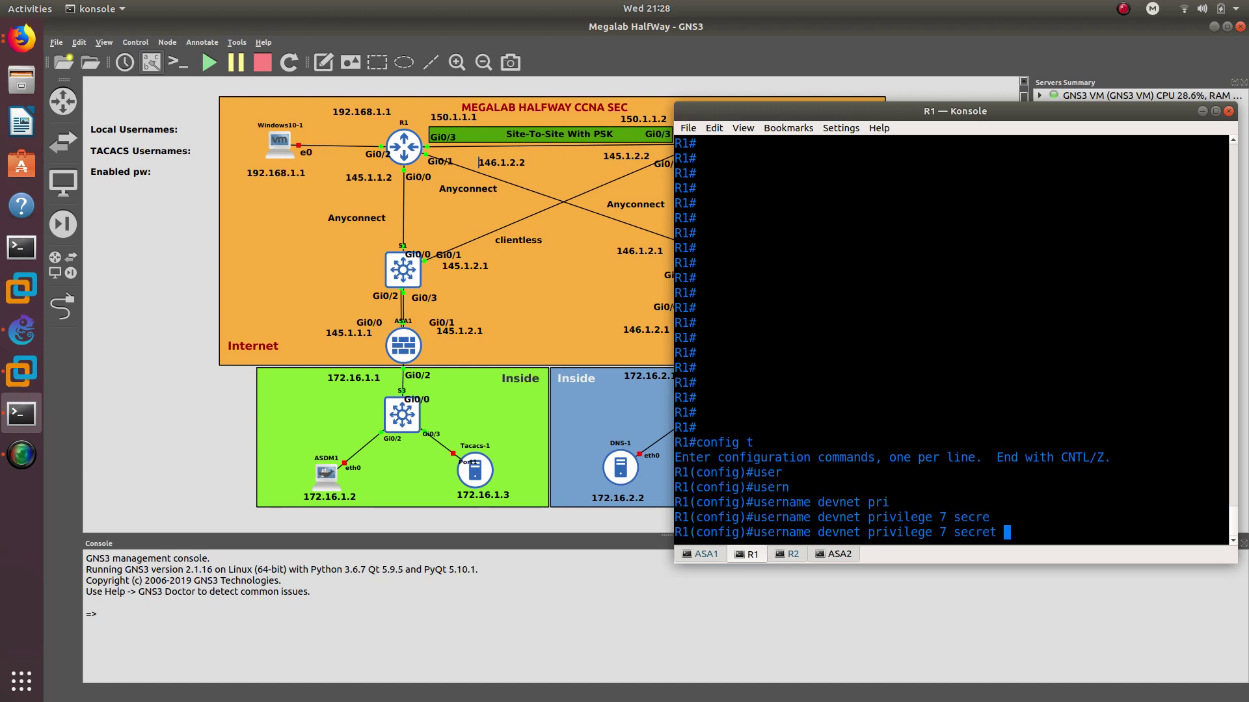
{"action": "type", "text": "cisco 12"}
{"action": "key", "text": "BackSpace"}
{"action": "key", "text": "BackSpace"}
{"action": "key", "text": "BackSpace"}
{"action": "type", "text": "123"}
{"action": "key", "text": "Return"}
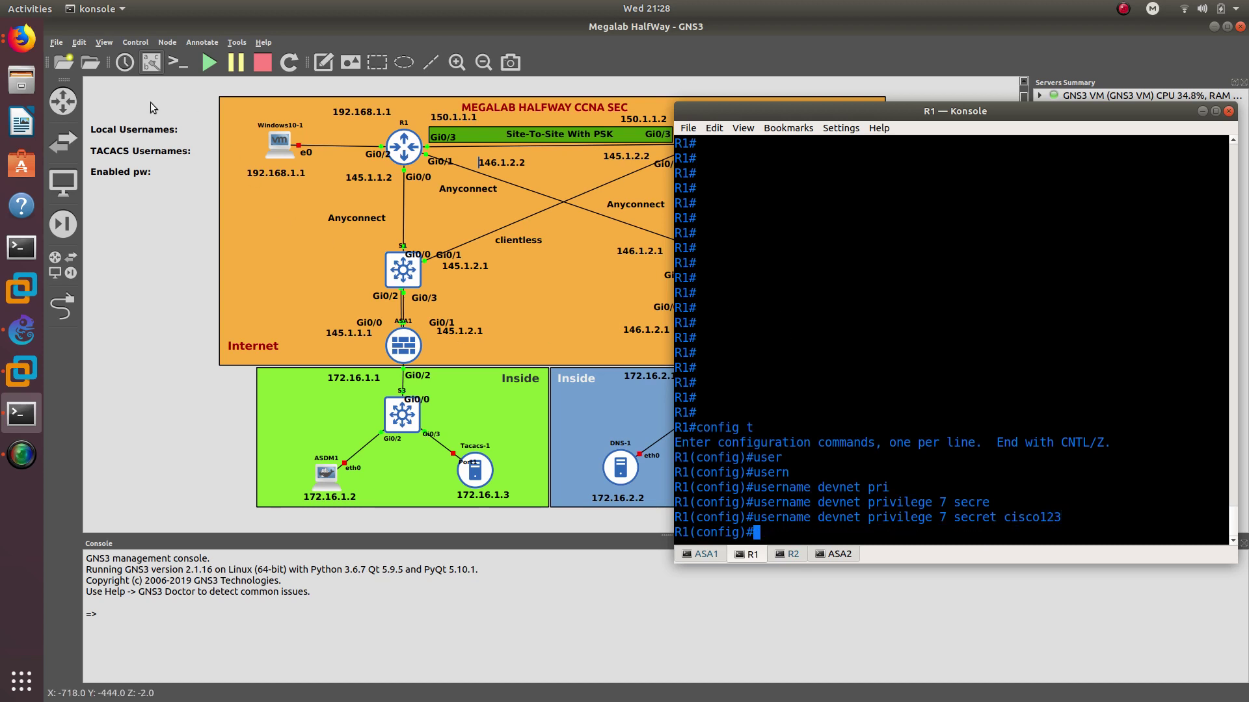
{"action": "left_click", "coordinate": [151, 102]}
{"action": "left_click", "coordinate": [188, 127]}
Add a line with the devnet username and its password under Local Usernames
{"action": "double_click", "coordinate": [188, 128]}
{"action": "left_click", "coordinate": [184, 130]}
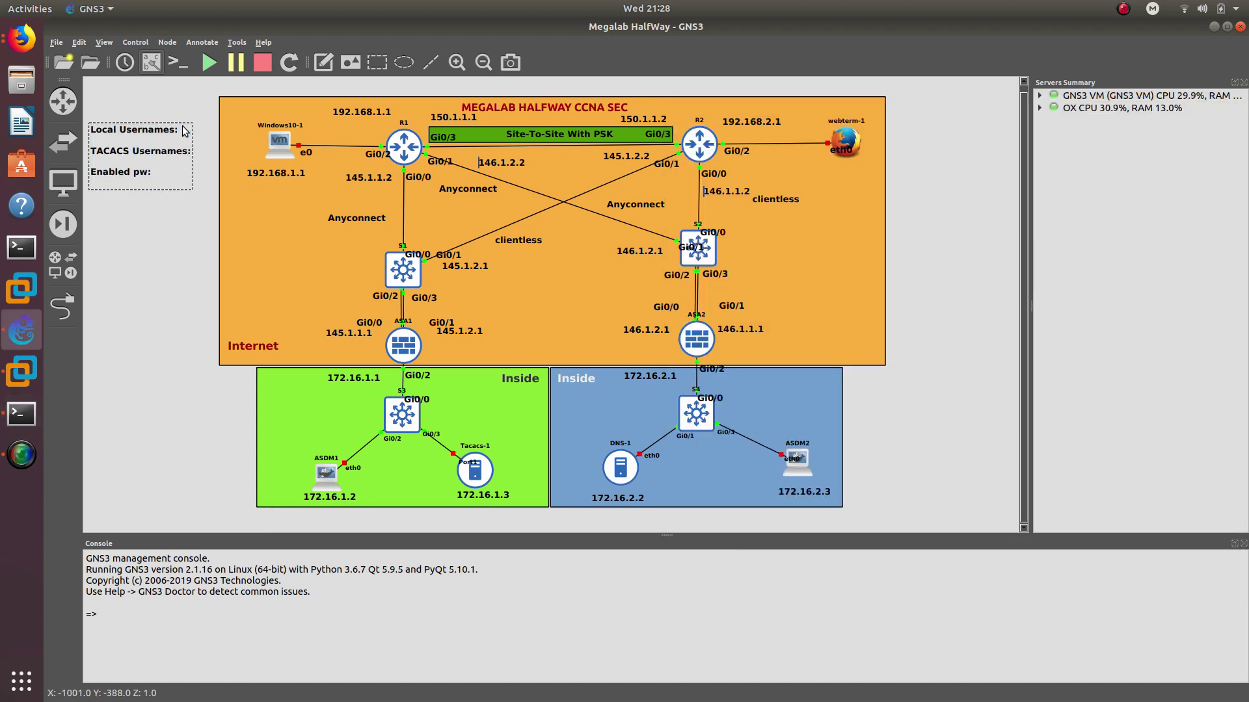
{"action": "key", "text": "Return"}
{"action": "type", "text": "dev"}
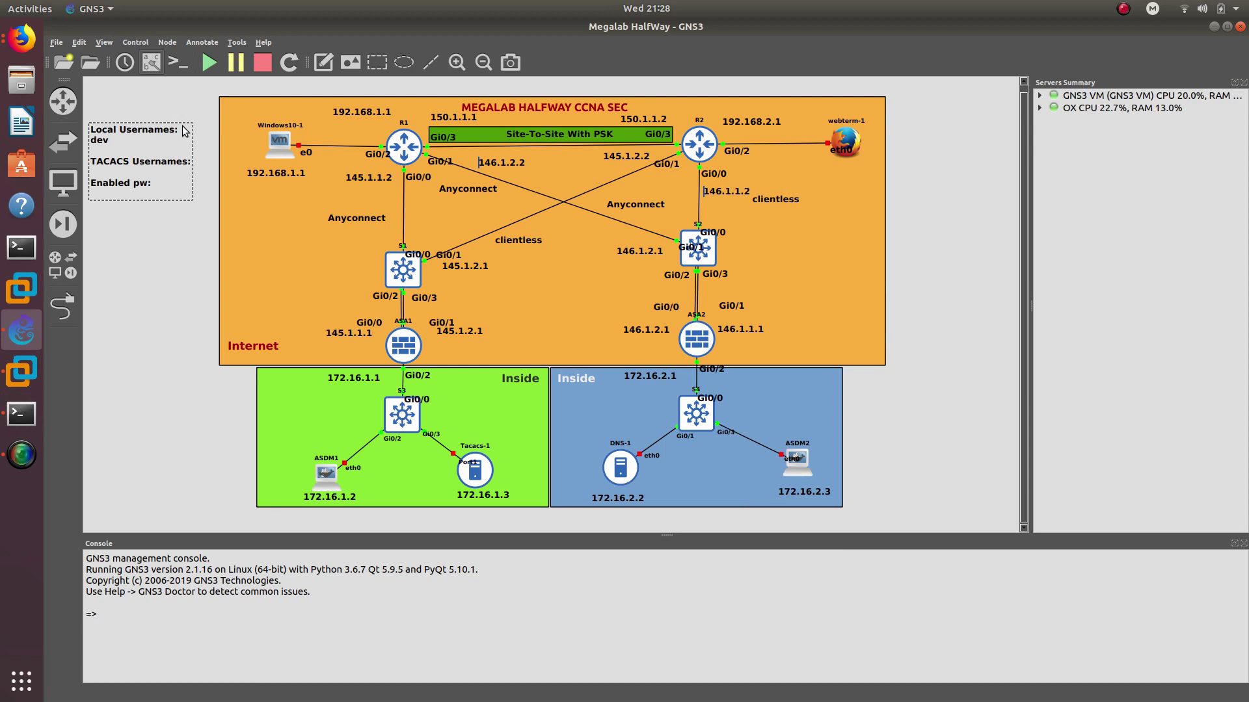
{"action": "type", "text": "net cisco123"}
{"action": "left_click", "coordinate": [21, 414]}
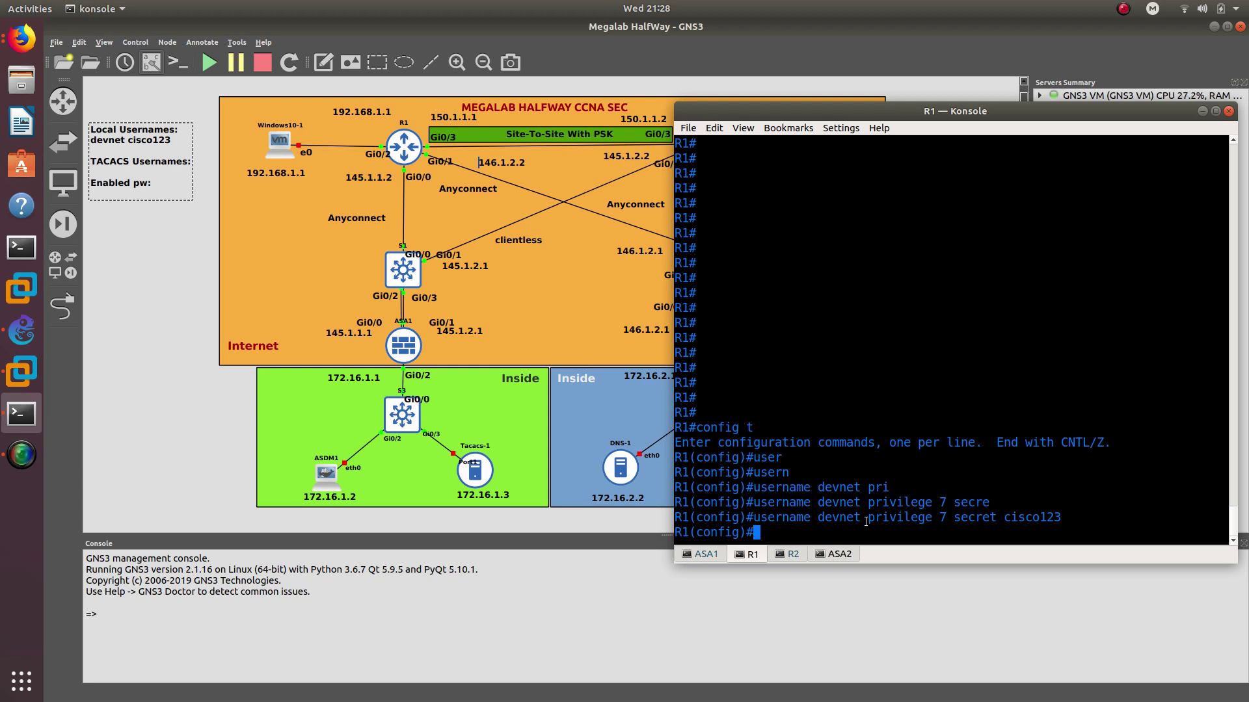
Run privilege interface all level 7 no shutdown on R1
{"action": "left_click_drag", "start_coordinate": [868, 519], "coordinate": [951, 519]}
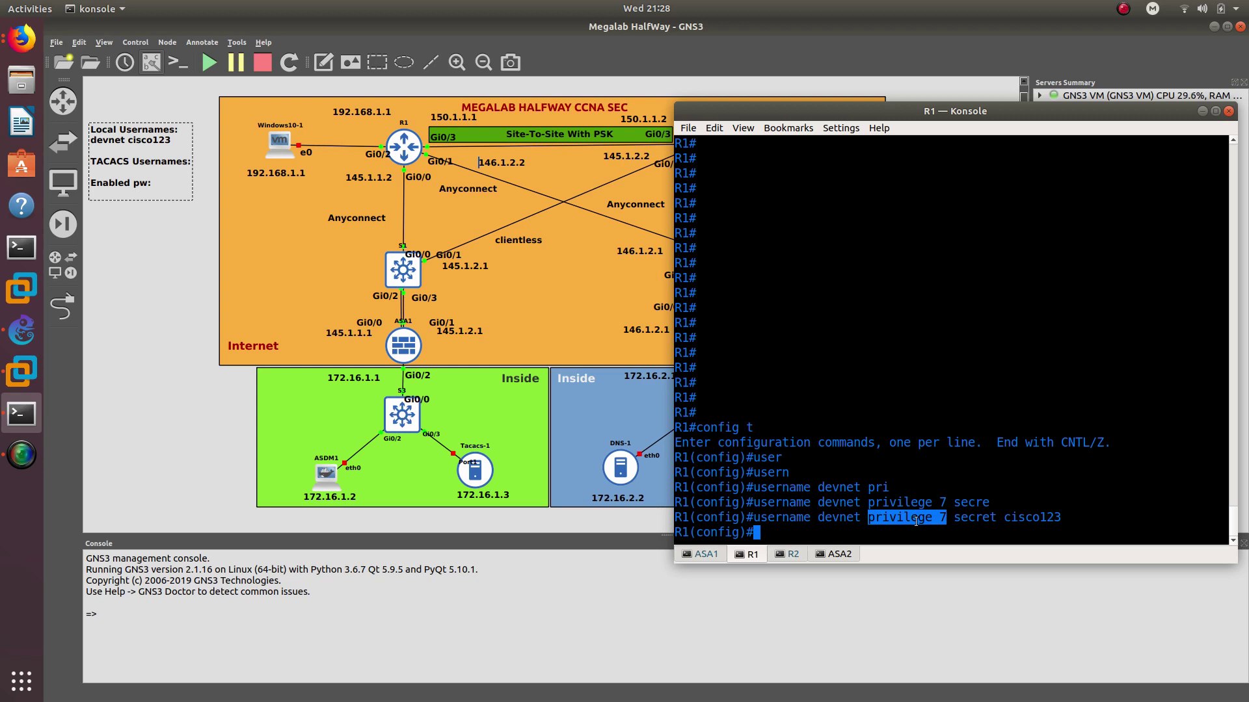
{"action": "left_click", "coordinate": [902, 534]}
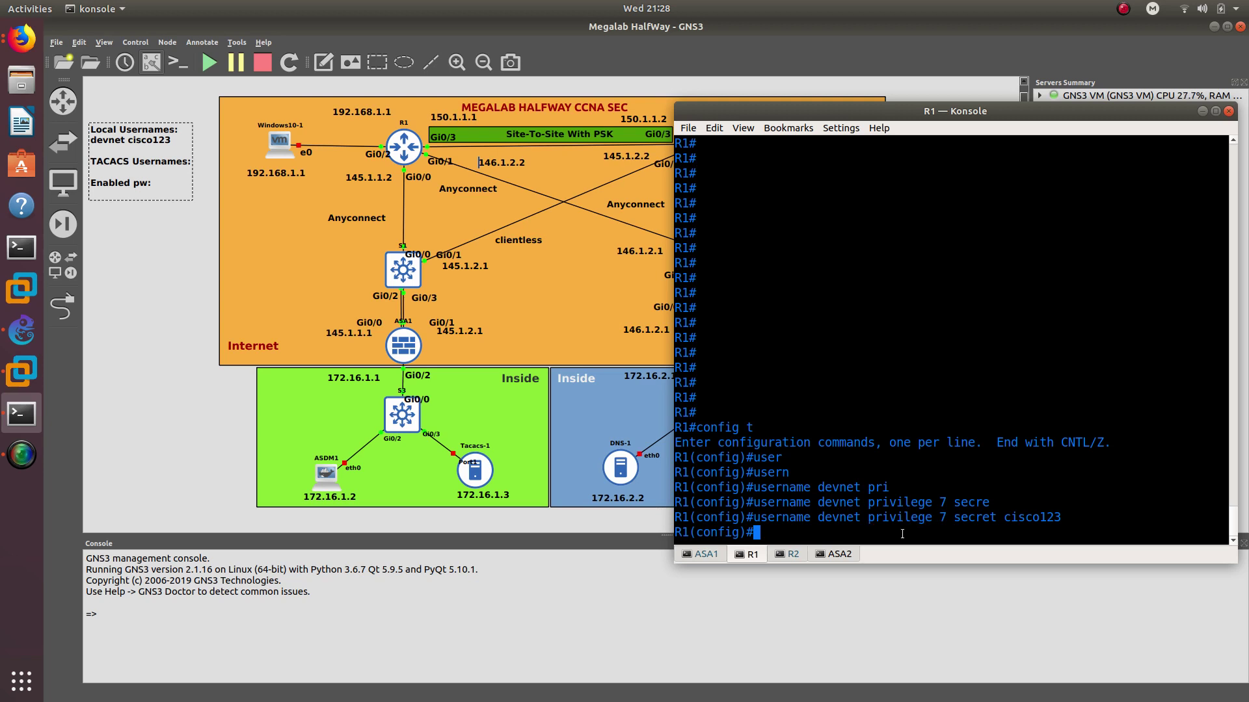
{"action": "type", "text": "pri"}
{"action": "key", "text": "Tab"}
{"action": "type", "text": "v"}
{"action": "key", "text": "Tab"}
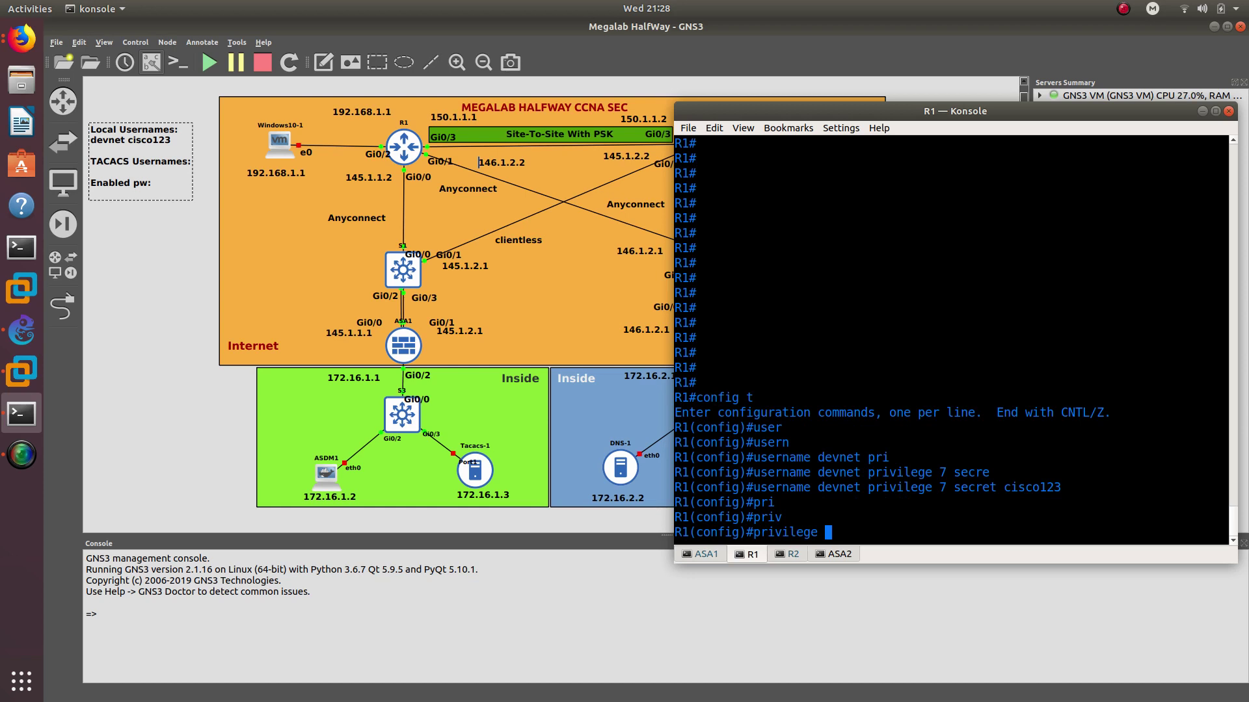
{"action": "type", "text": "in"}
{"action": "key", "text": "Tab"}
{"action": "type", "text": "?"}
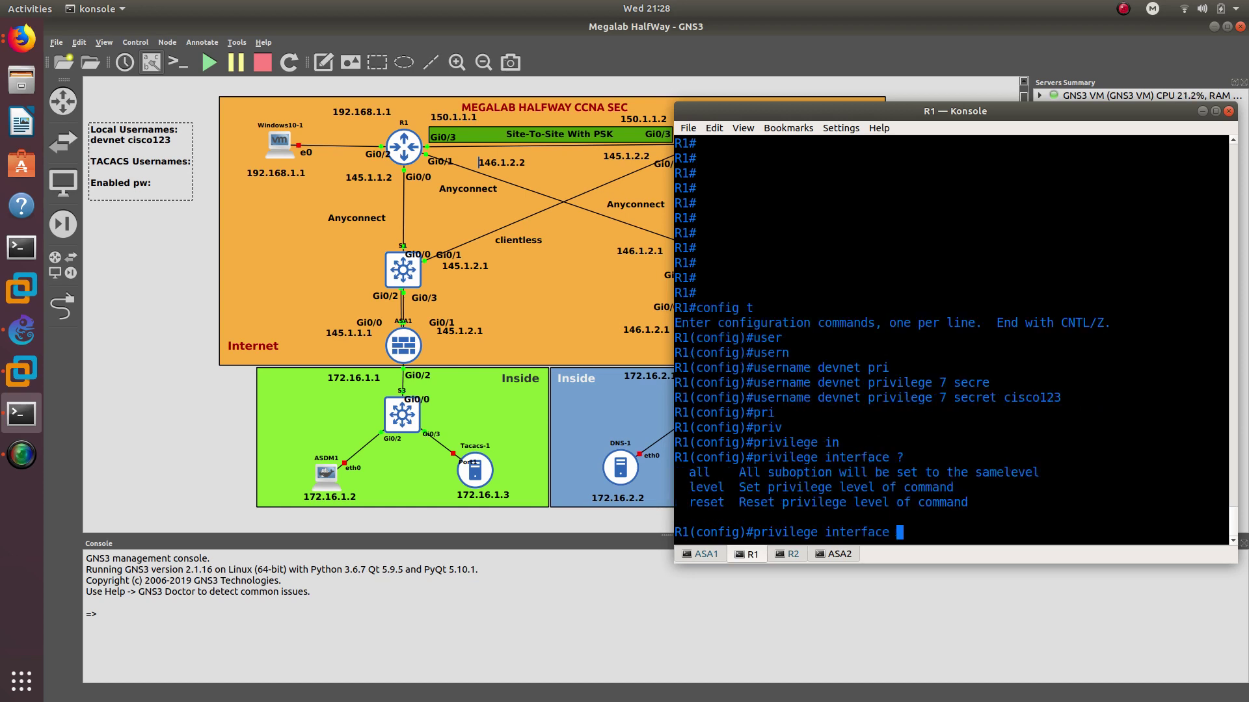
{"action": "type", "text": "all"}
{"action": "key", "text": "Tab"}
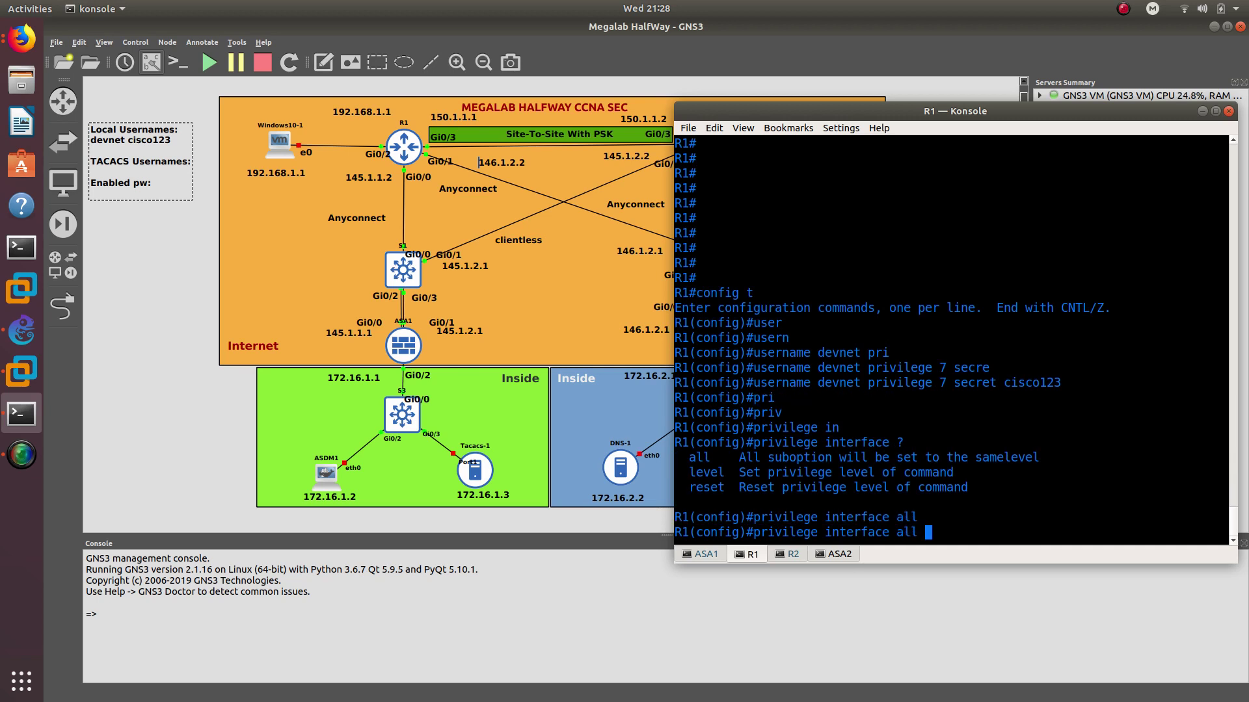
{"action": "type", "text": "le"}
{"action": "key", "text": "Tab"}
{"action": "type", "text": "?"}
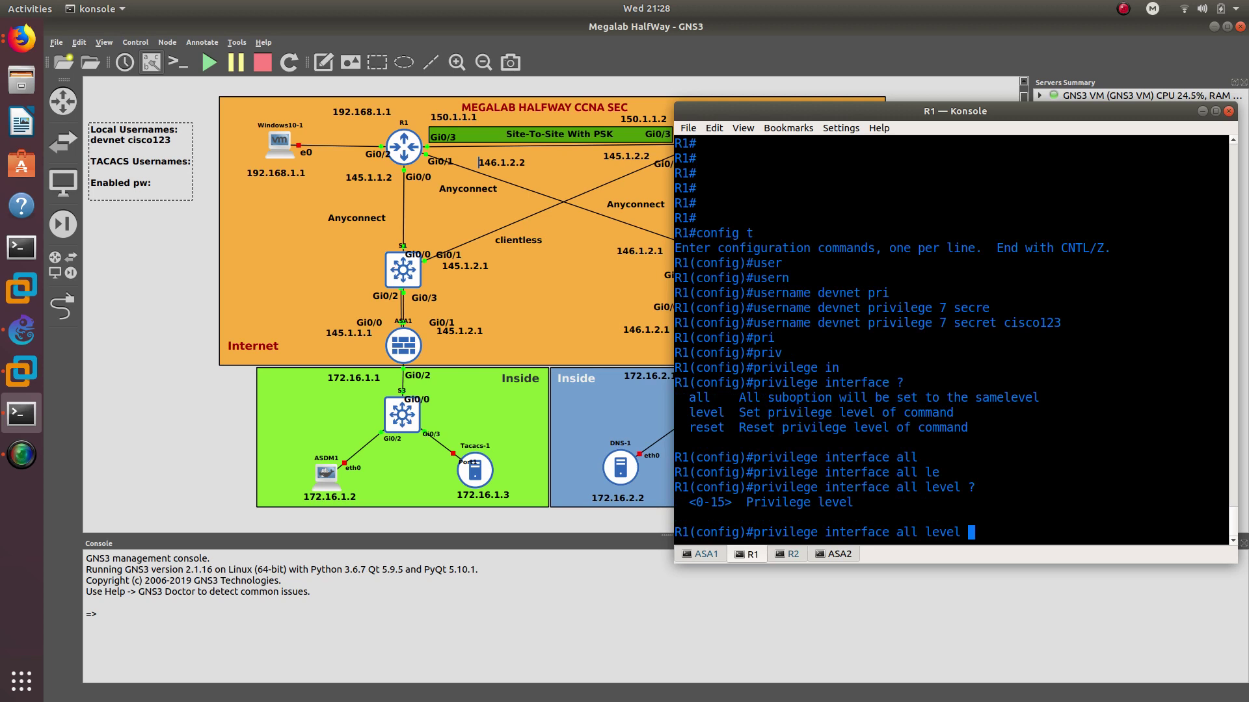
{"action": "type", "text": "7 "}
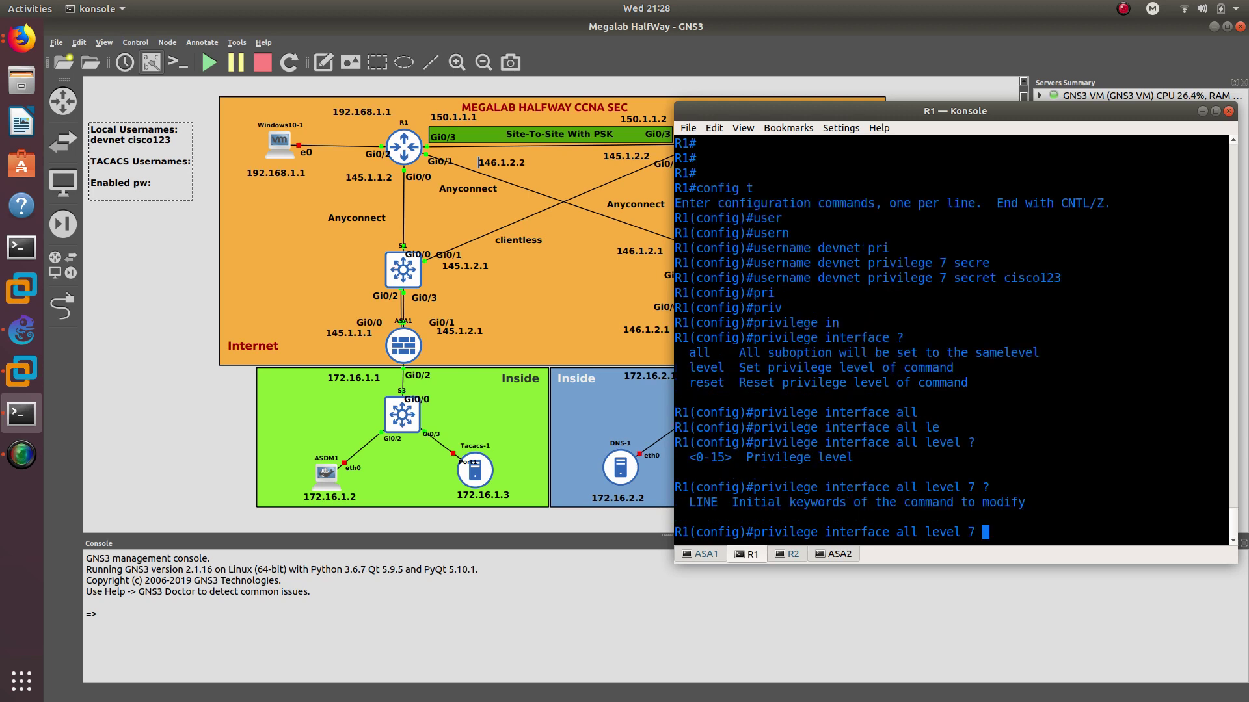
{"action": "type", "text": "?shu"}
{"action": "key", "text": "Tab"}
{"action": "type", "text": "tdo"}
{"action": "key", "text": "Tab"}
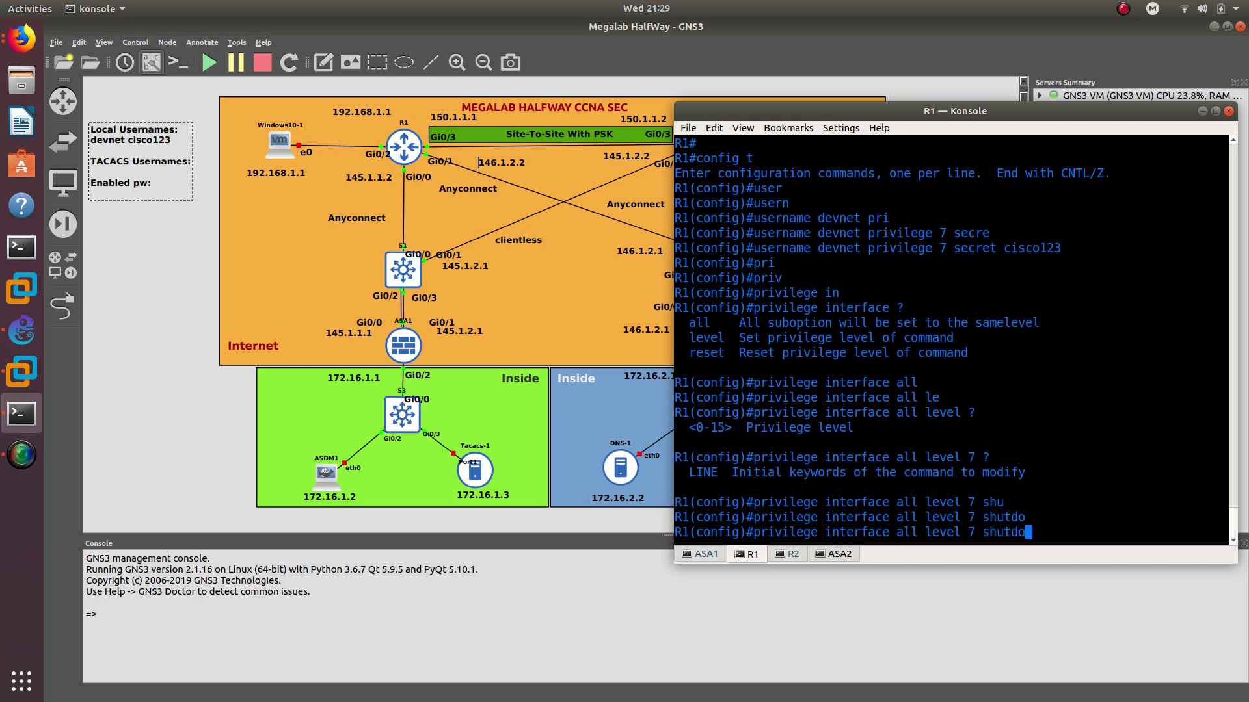
{"action": "type", "text": "wn"}
{"action": "key", "text": "Tab"}
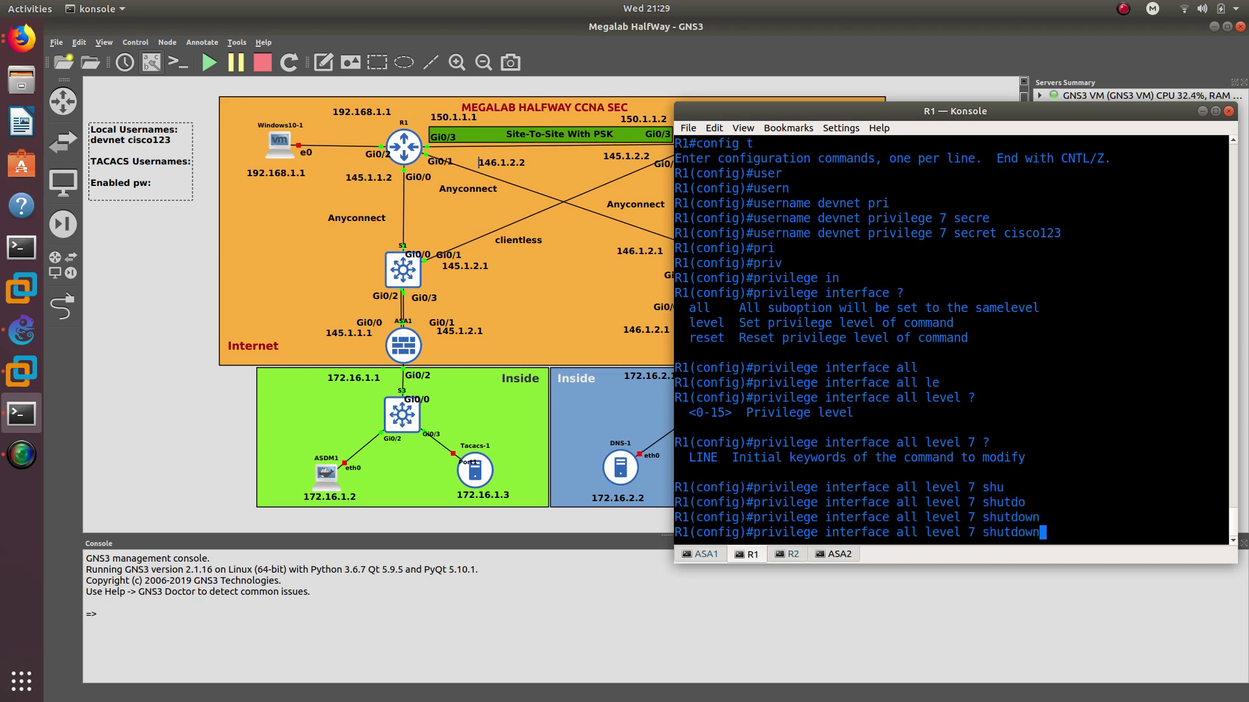
{"action": "key", "text": "Tab"}
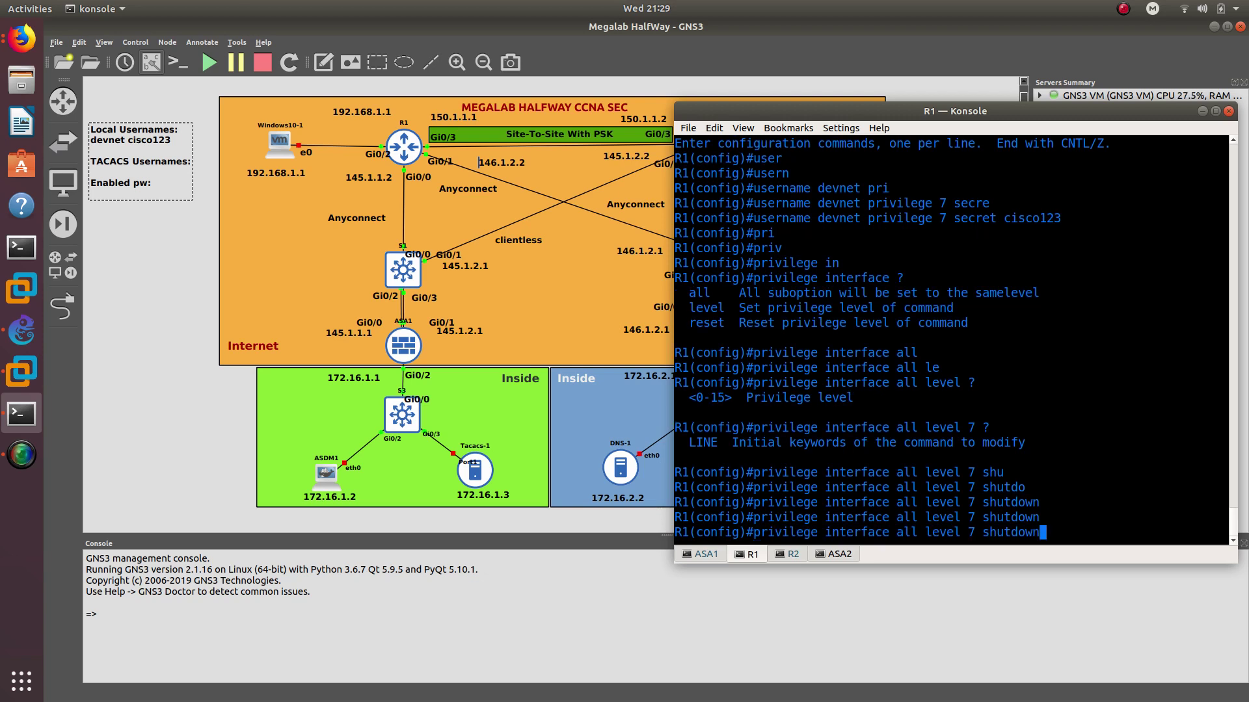
{"action": "key", "text": "Left"}
{"action": "key", "text": "Left"}
{"action": "key", "text": "Left"}
{"action": "key", "text": "Left"}
{"action": "key", "text": "Left"}
{"action": "key", "text": "Left"}
{"action": "key", "text": "Left"}
{"action": "key", "text": "Left"}
{"action": "type", "text": "no"}
{"action": "key", "text": "Return"}
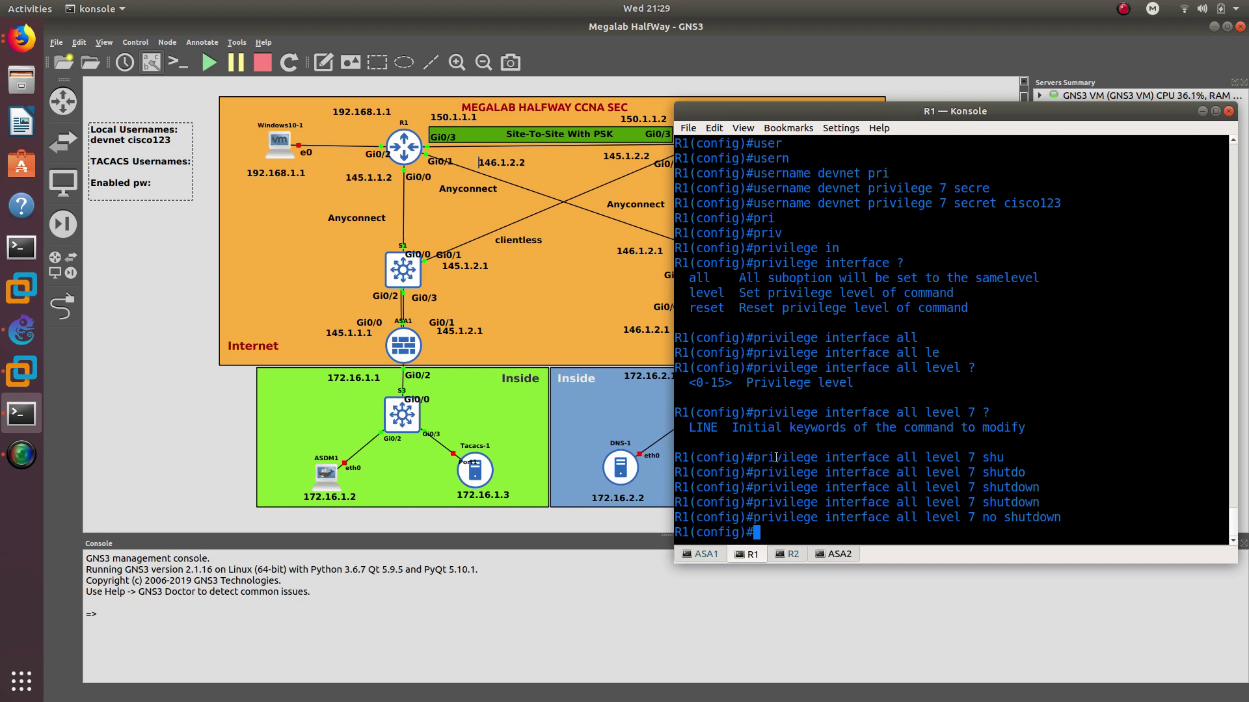
{"action": "scroll", "coordinate": [833, 322], "scroll_direction": "up", "scroll_amount": 2}
{"action": "double_click", "coordinate": [840, 263]}
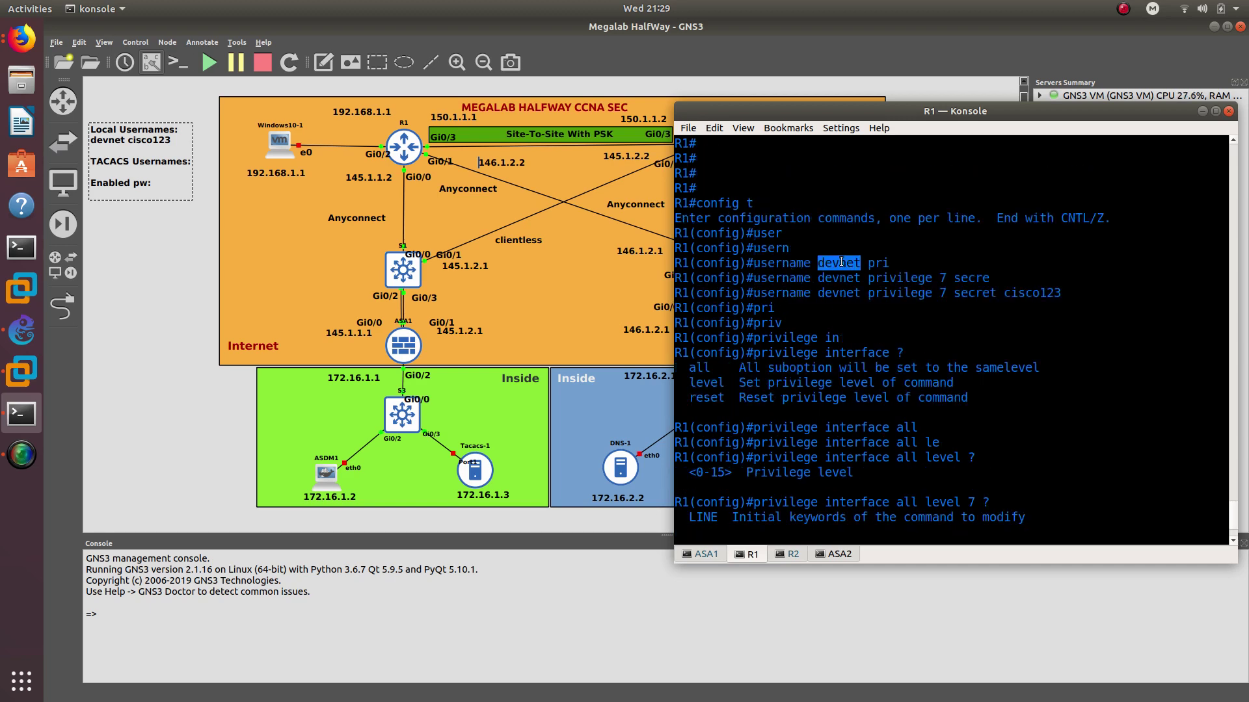
{"action": "left_click_drag", "start_coordinate": [932, 277], "coordinate": [947, 278]}
{"action": "scroll", "coordinate": [837, 403], "scroll_direction": "down", "scroll_amount": 2}
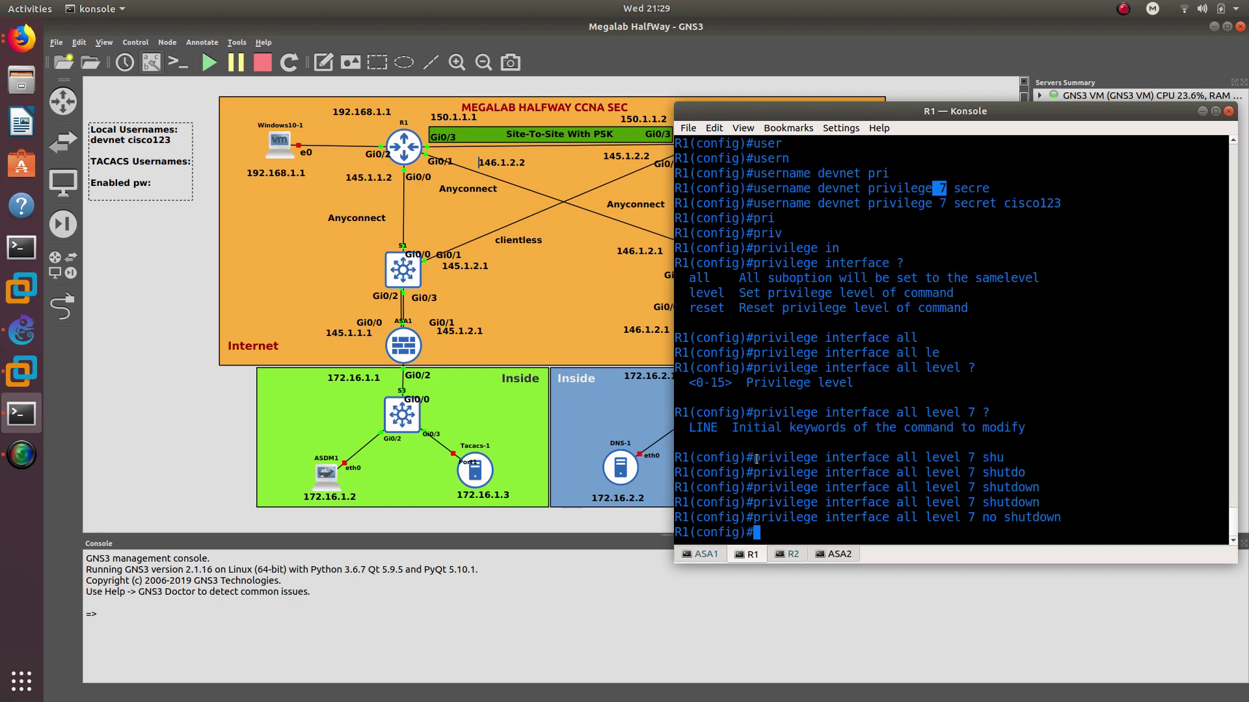
{"action": "left_click_drag", "start_coordinate": [753, 457], "coordinate": [1020, 455]}
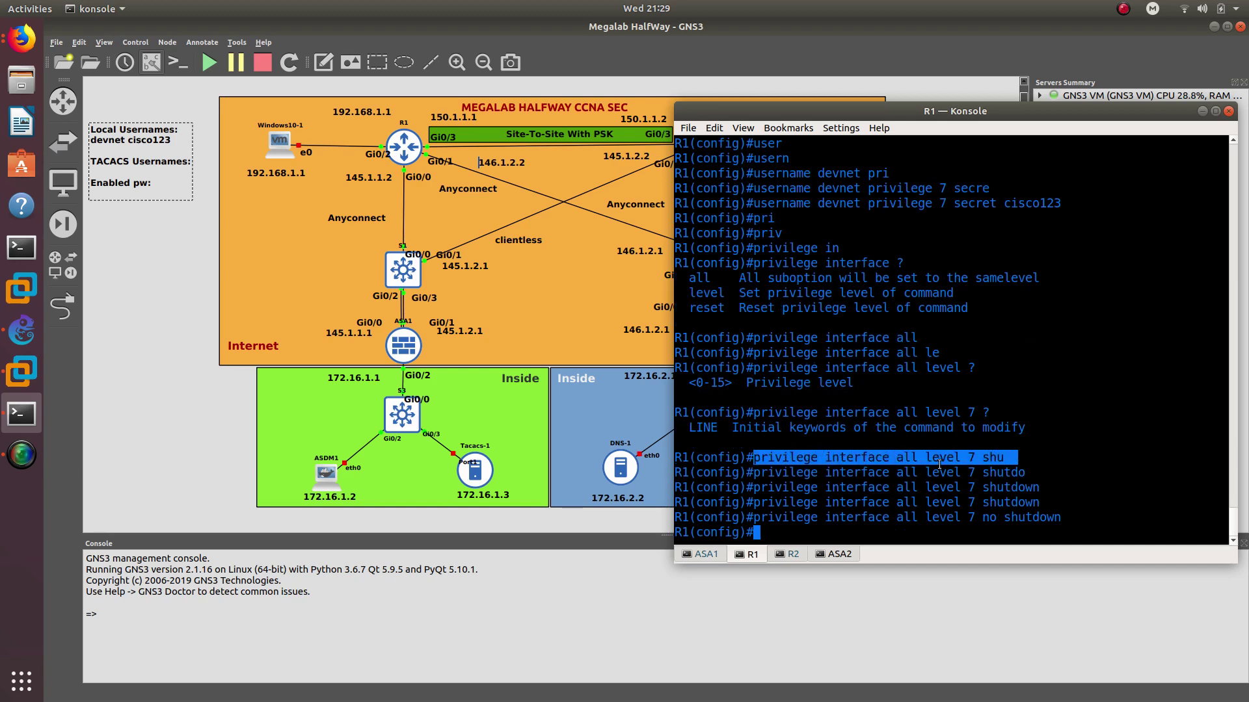
{"action": "double_click", "coordinate": [989, 473]}
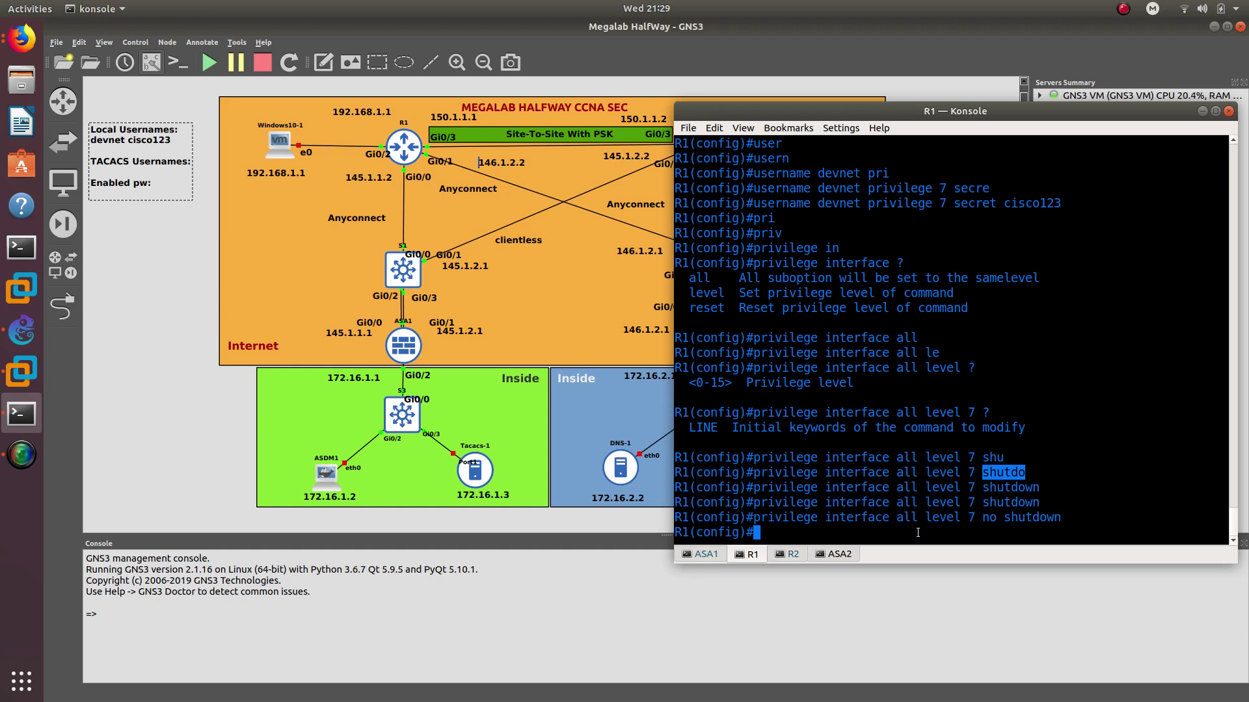
{"action": "left_click", "coordinate": [894, 533]}
Set R1's enable secret password
{"action": "type", "text": "en"}
{"action": "key", "text": "Tab"}
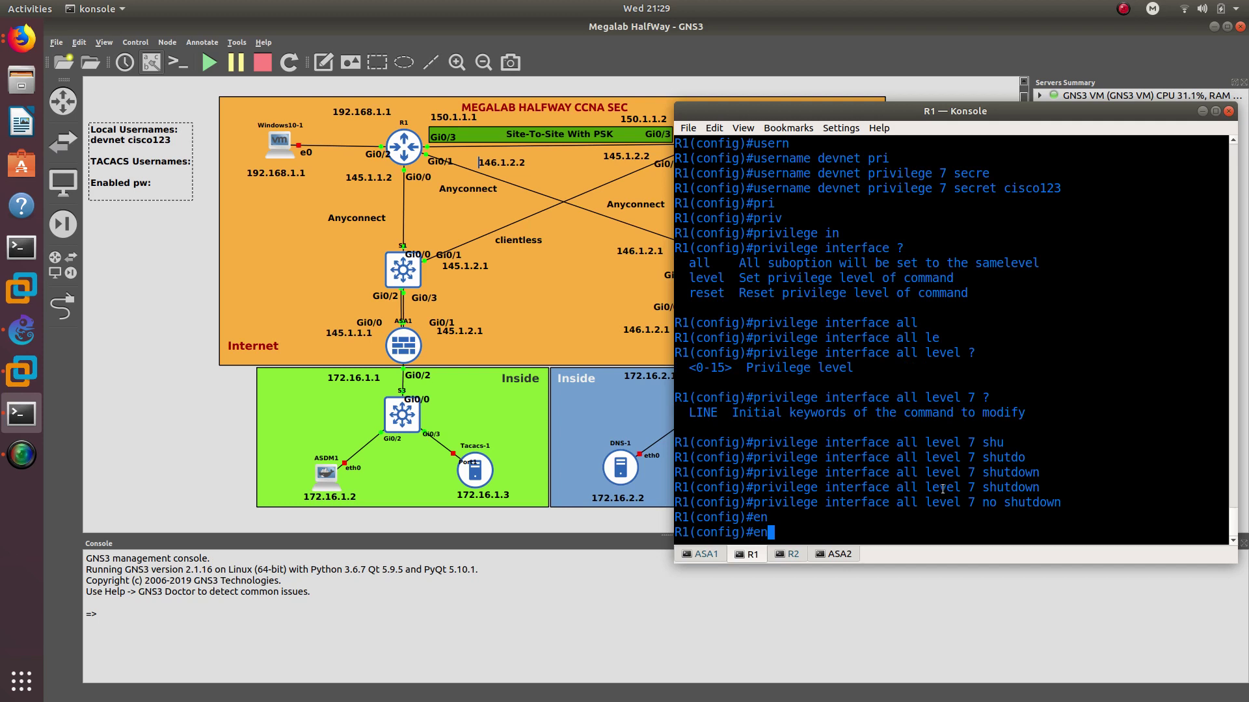
{"action": "type", "text": "a"}
{"action": "key", "text": "Tab"}
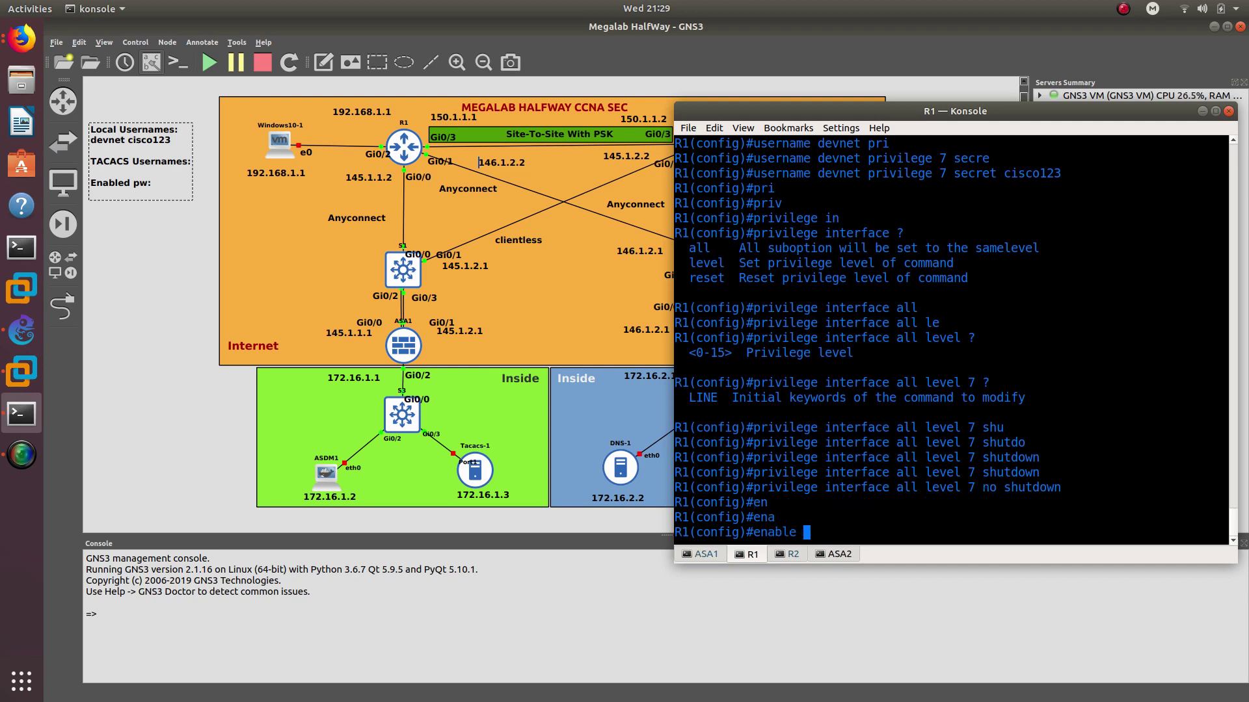
{"action": "type", "text": "se"}
{"action": "key", "text": "Tab"}
{"action": "type", "text": "c"}
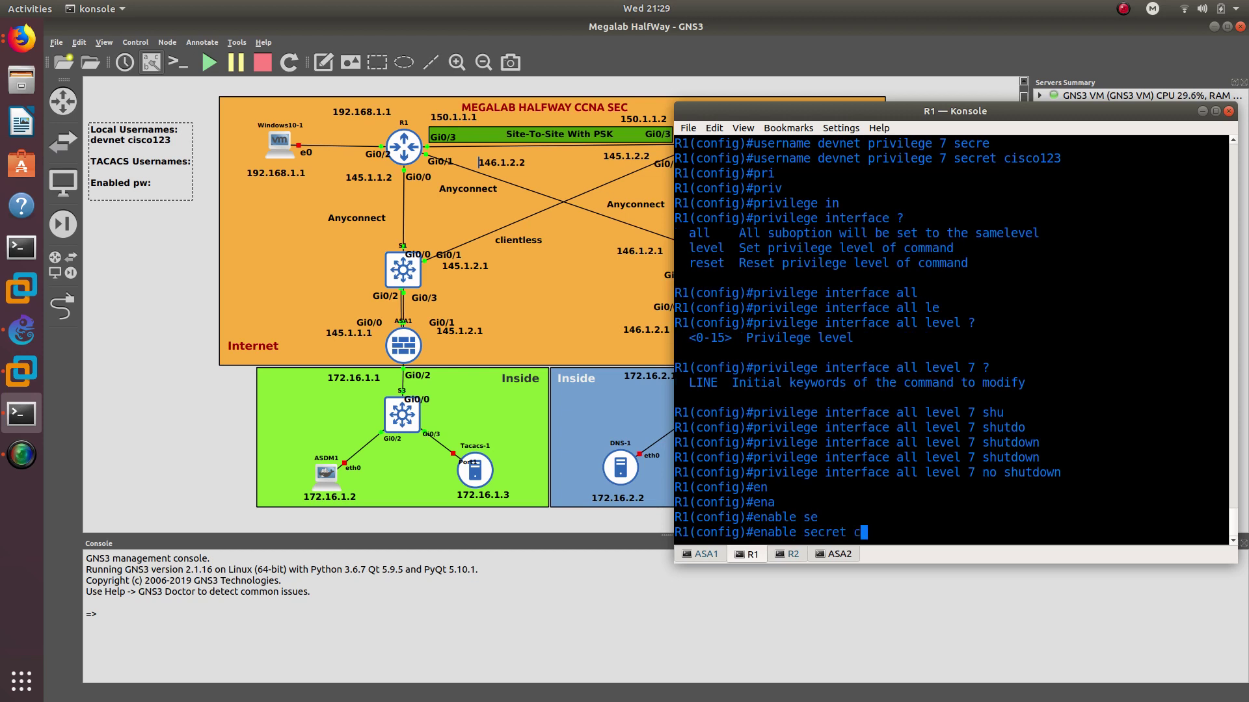
{"action": "type", "text": "isco123"}
{"action": "key", "text": "Return"}
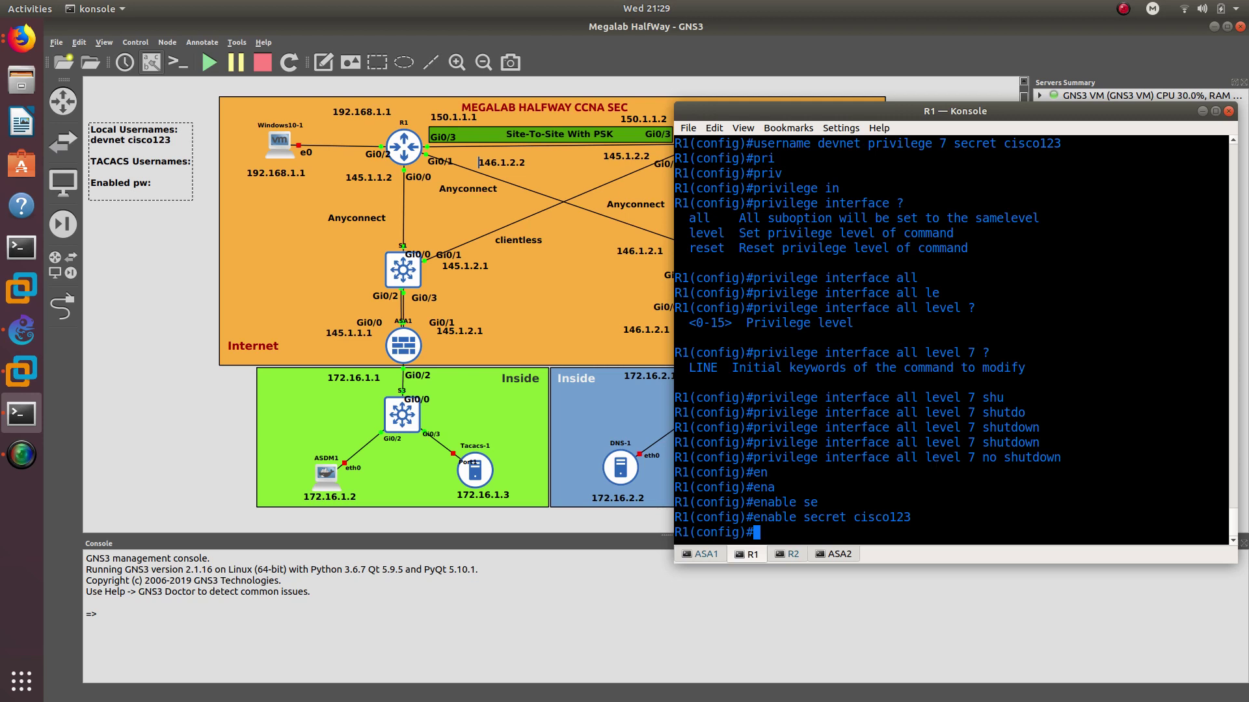
Leave configuration mode and save the running configuration with wr
{"action": "type", "text": "end"}
{"action": "key", "text": "Return"}
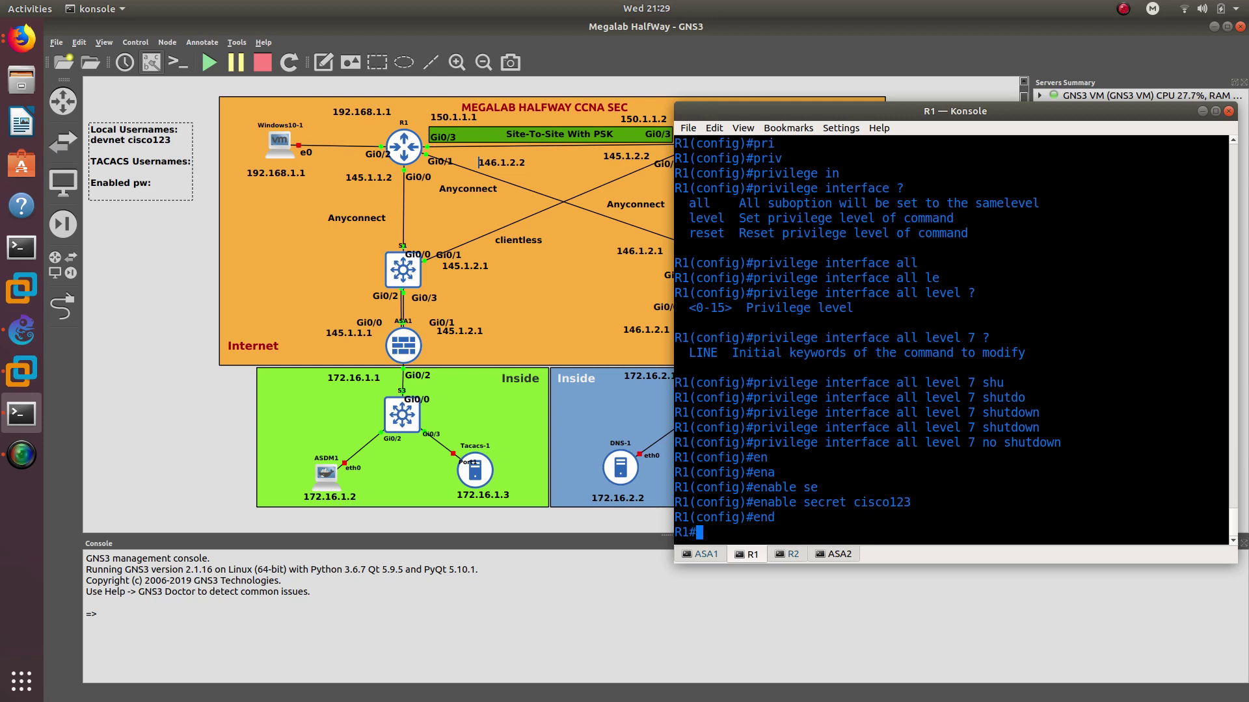
{"action": "type", "text": "wr"}
{"action": "key", "text": "Return"}
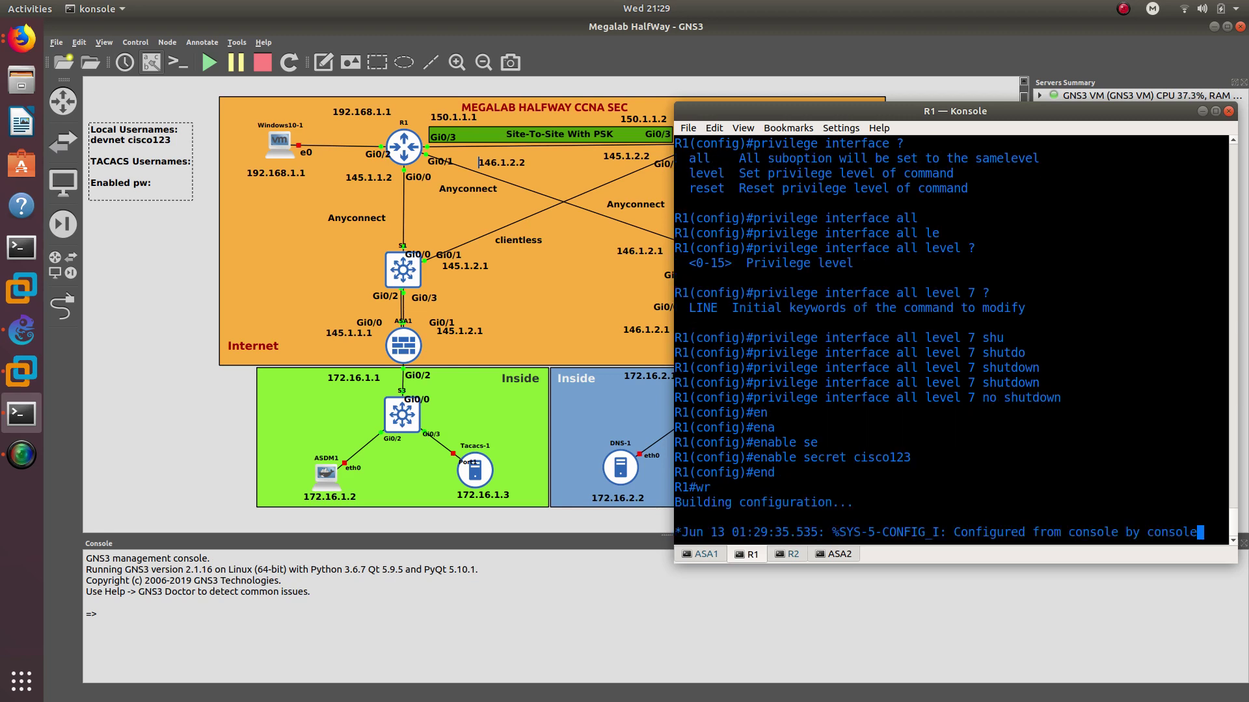
{"action": "key", "text": "Return"}
{"action": "key", "text": "Return"}
{"action": "key", "text": "Return"}
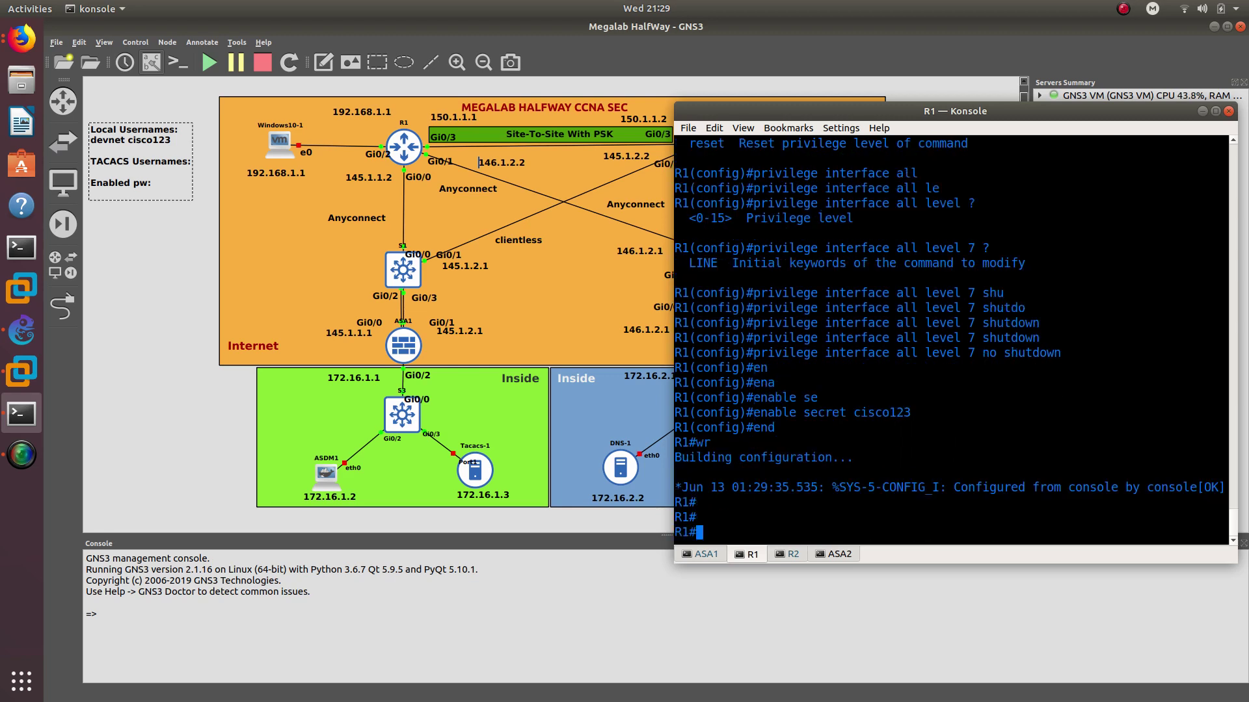
{"action": "key", "text": "Return"}
End the current console session with exit and start a fresh one
{"action": "key", "text": "Return"}
{"action": "type", "text": "re"}
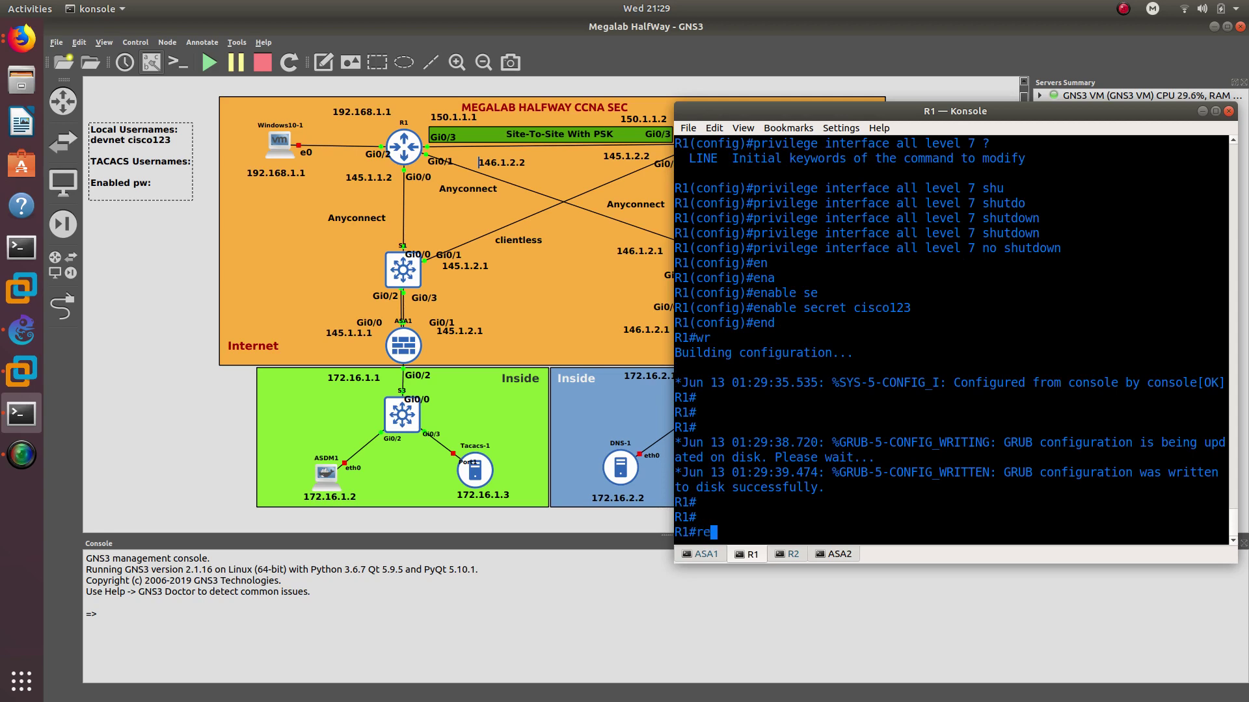
{"action": "key", "text": "BackSpace"}
{"action": "type", "text": "exit"}
{"action": "key", "text": "Return"}
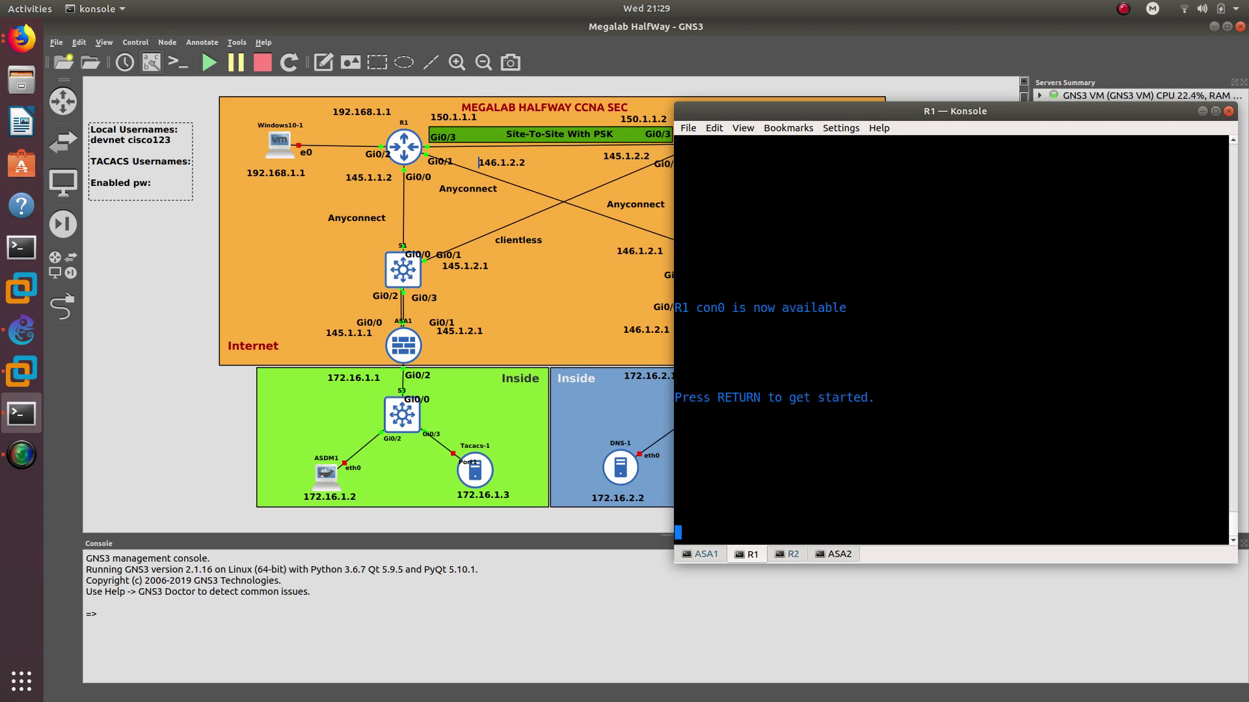
{"action": "key", "text": "Return"}
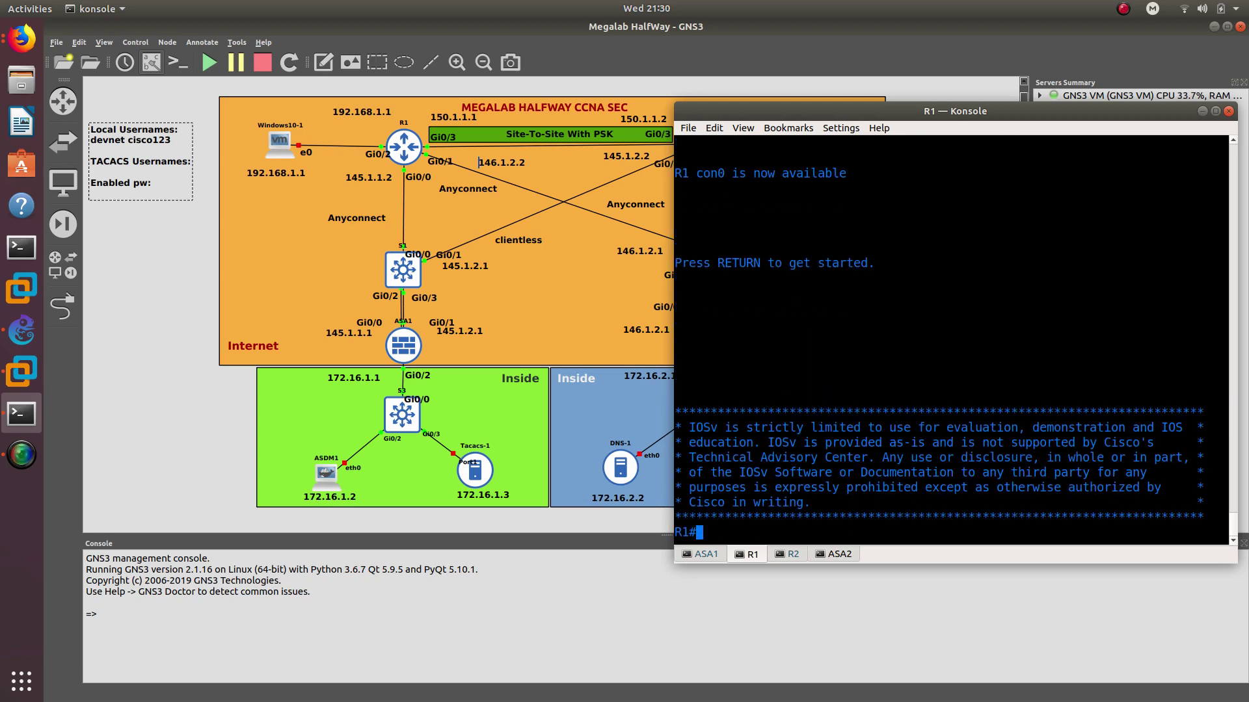
{"action": "key", "text": "Return"}
{"action": "key", "text": "Return"}
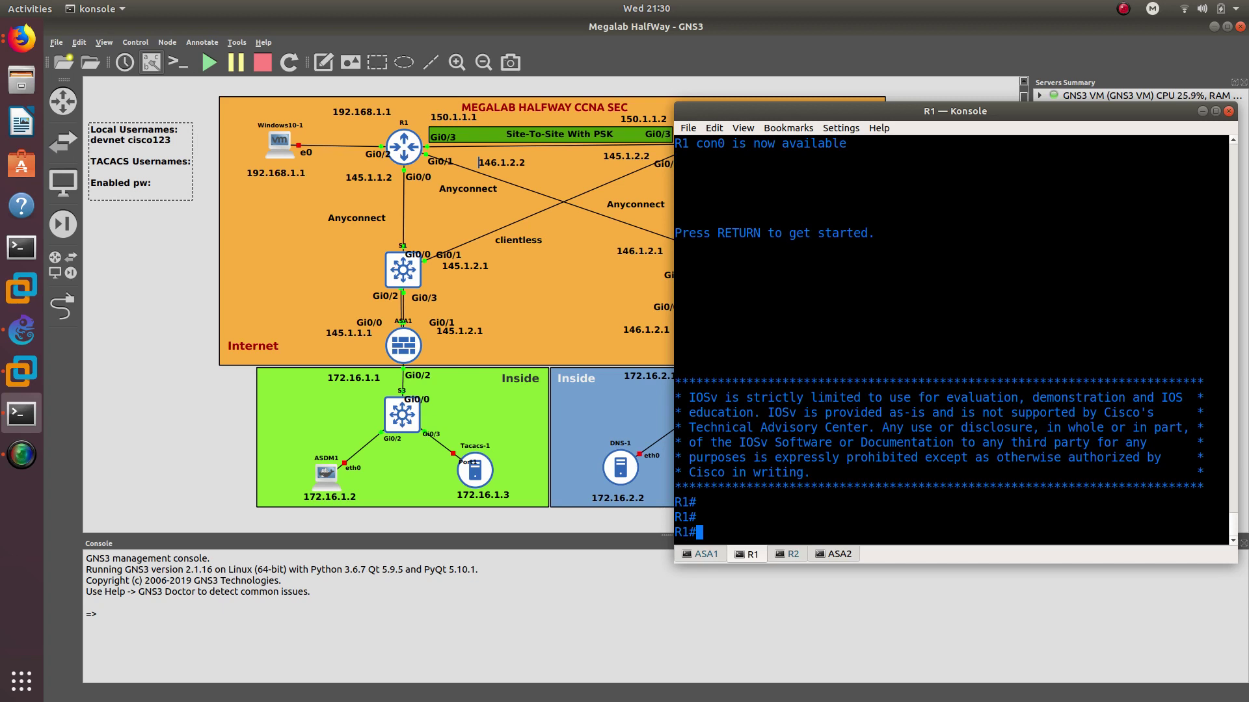
Log in to R1 as local user devnet with its password
{"action": "type", "text": "login ?"}
{"action": "key", "text": "Return"}
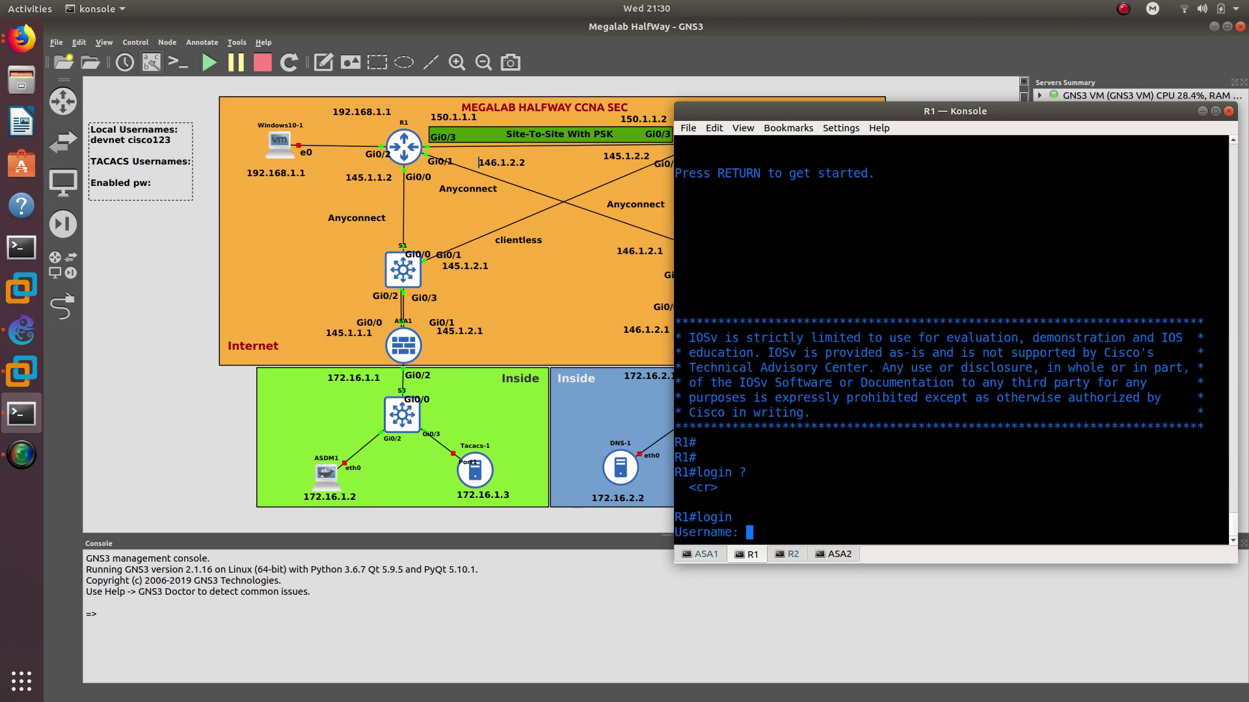
{"action": "type", "text": "e: devnet"}
{"action": "key", "text": "Return"}
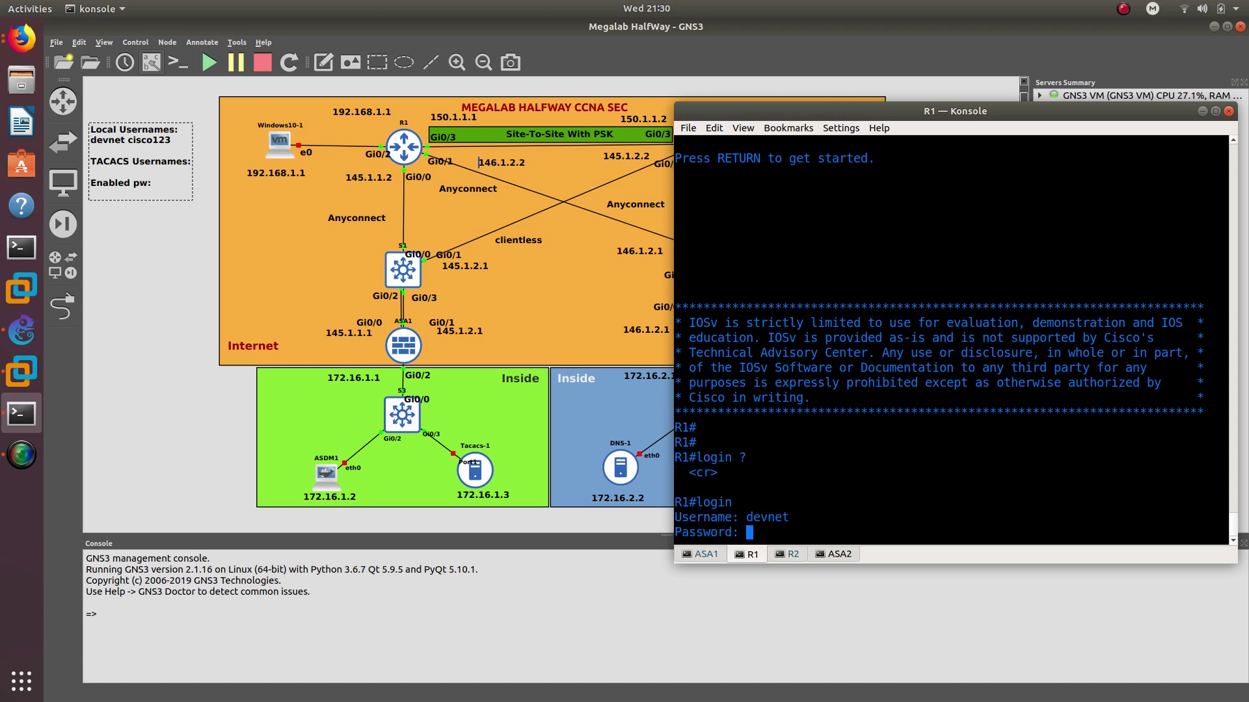
{"action": "key", "text": "Return"}
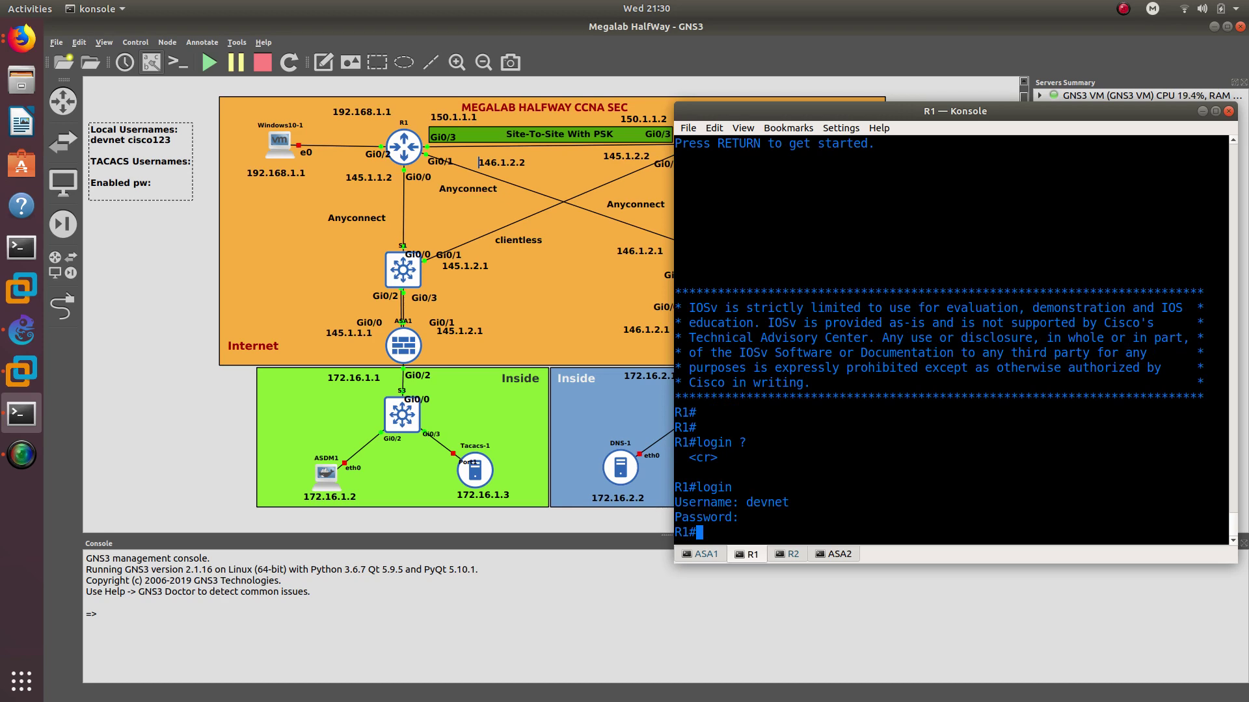
List the users logged into R1 with show users
{"action": "type", "text": "show"}
{"action": "type", "text": "us"}
{"action": "key", "text": "Tab"}
{"action": "type", "text": "?"}
{"action": "key", "text": "Return"}
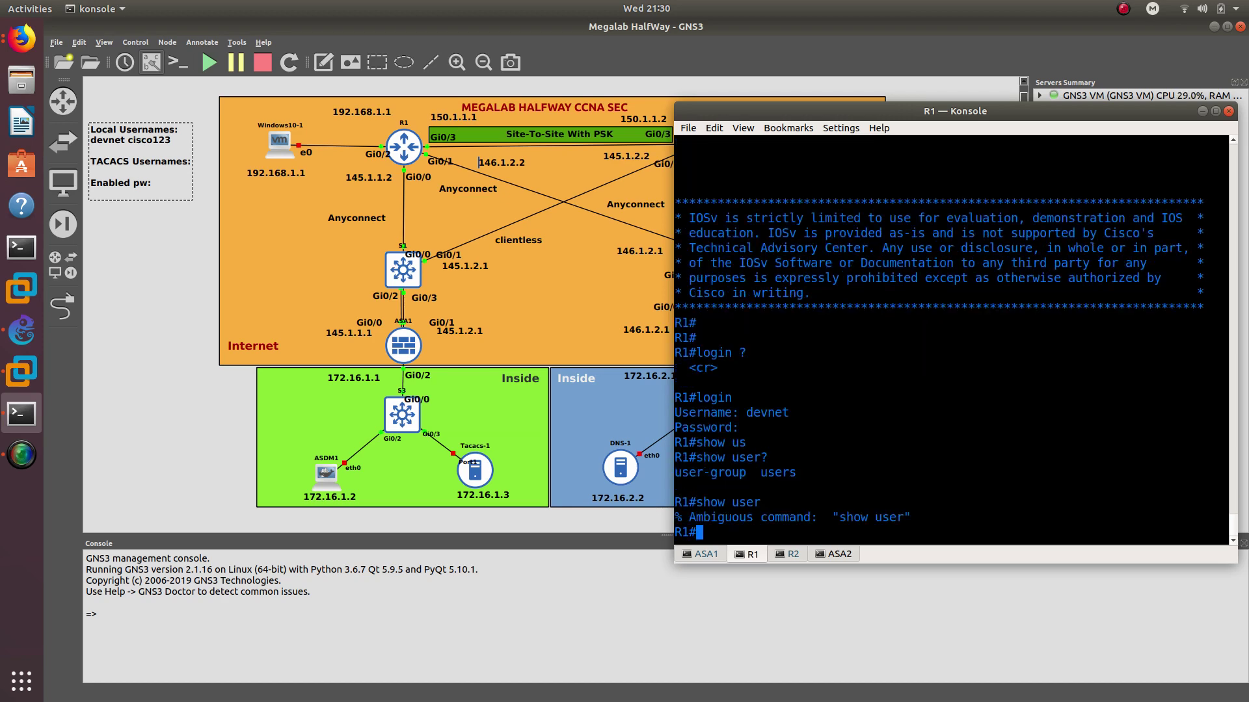
{"action": "key", "text": "Up"}
{"action": "type", "text": "s"}
{"action": "key", "text": "Return"}
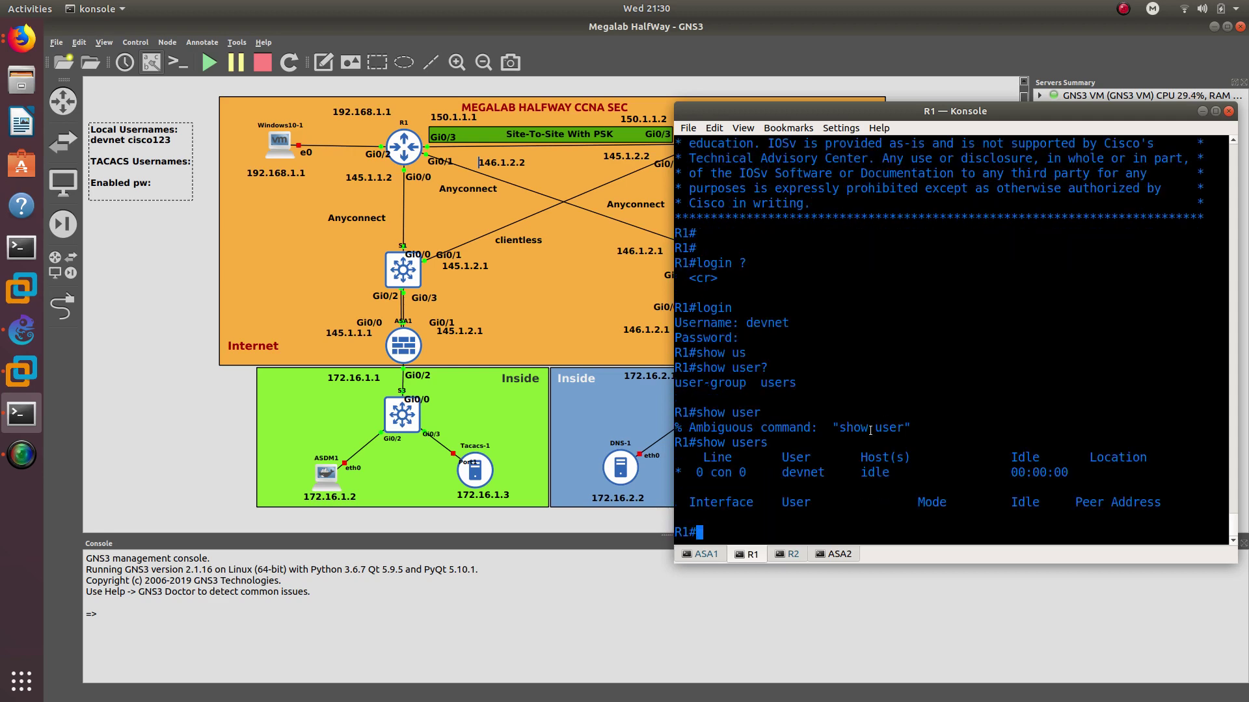
{"action": "double_click", "coordinate": [801, 472]}
{"action": "double_click", "coordinate": [876, 475]}
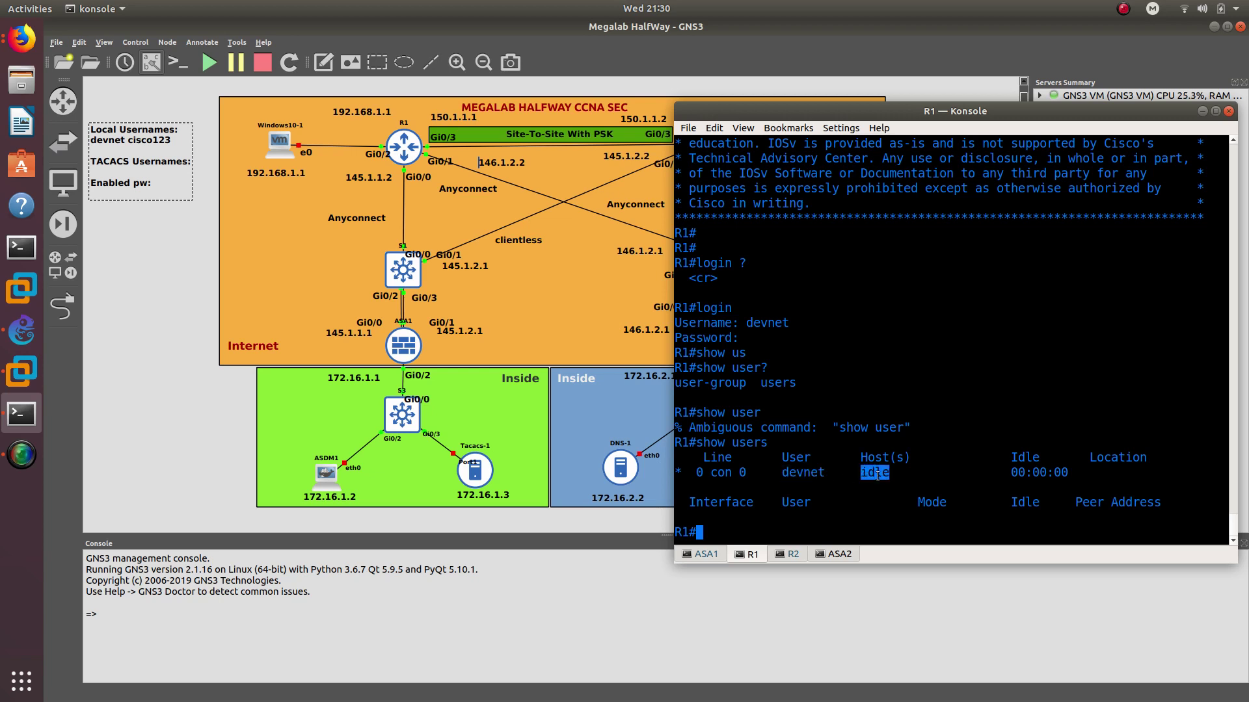
{"action": "left_click", "coordinate": [837, 533]}
Confirm config t is refused at level 7, then log out
{"action": "type", "text": "config t"}
{"action": "key", "text": "Return"}
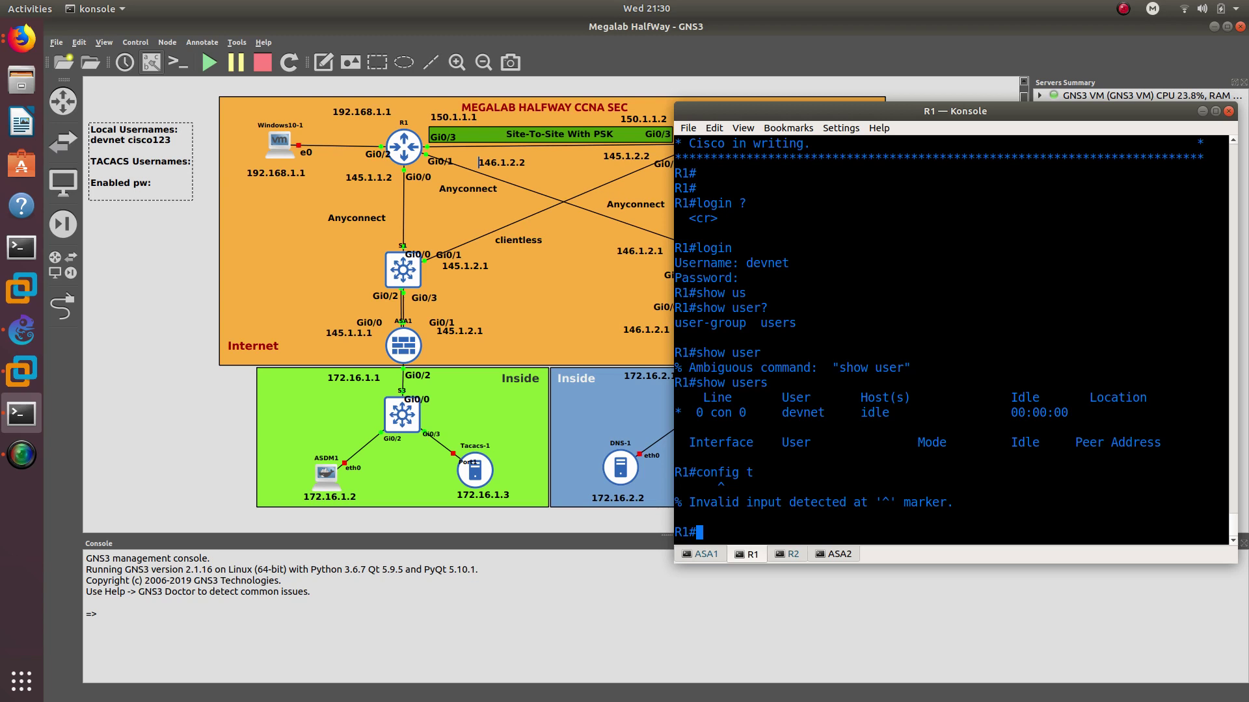
{"action": "type", "text": "logout"}
{"action": "key", "text": "Return"}
{"action": "key", "text": "Return"}
{"action": "key", "text": "Return"}
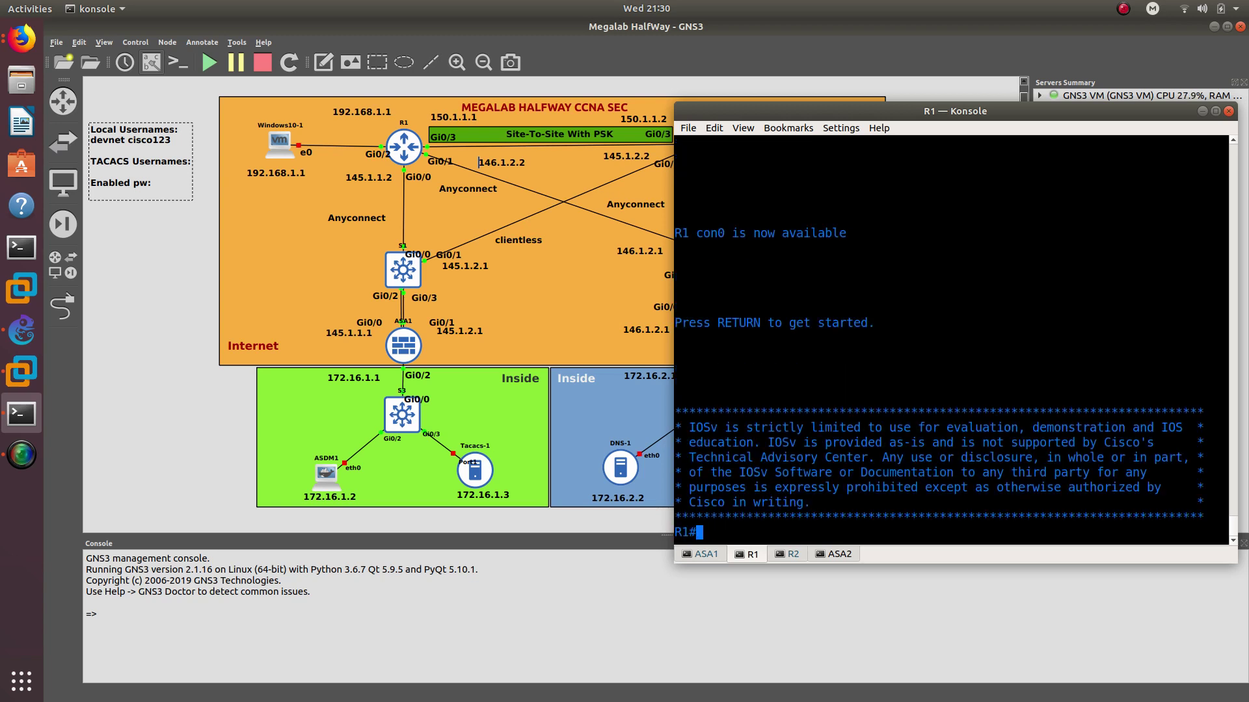
List the users logged into R1 with show users
{"action": "type", "text": "users"}
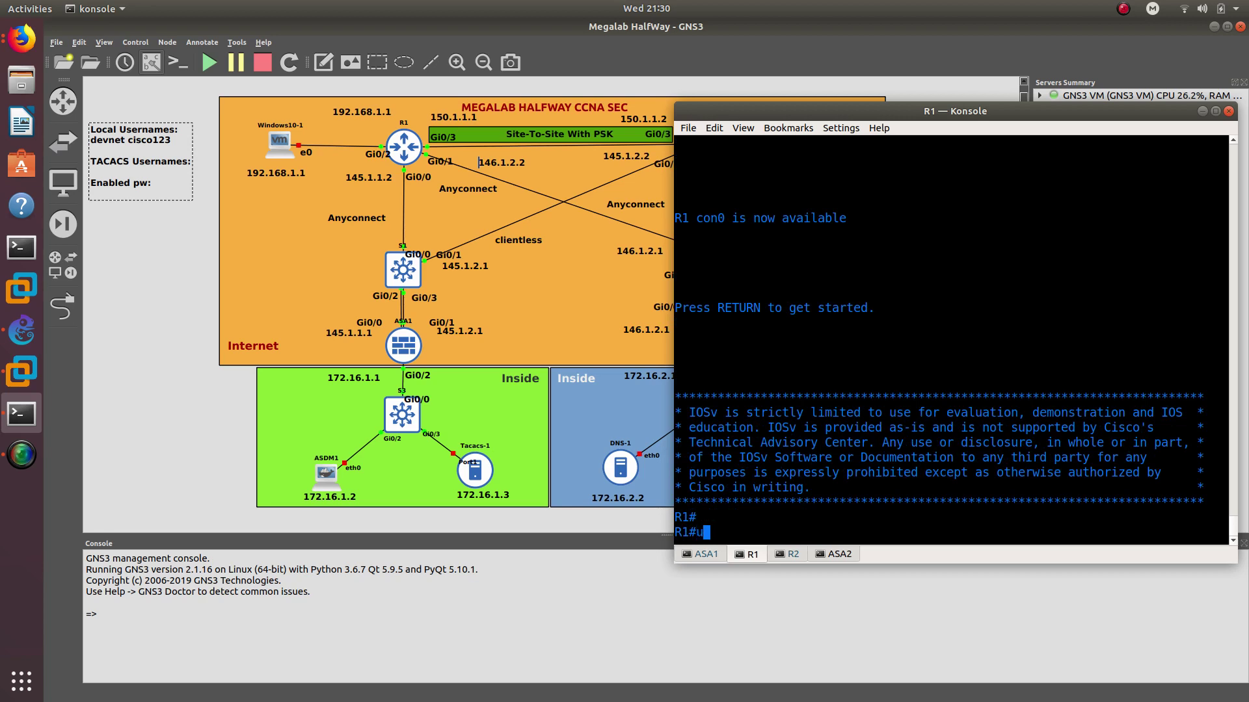
{"action": "key", "text": "Return"}
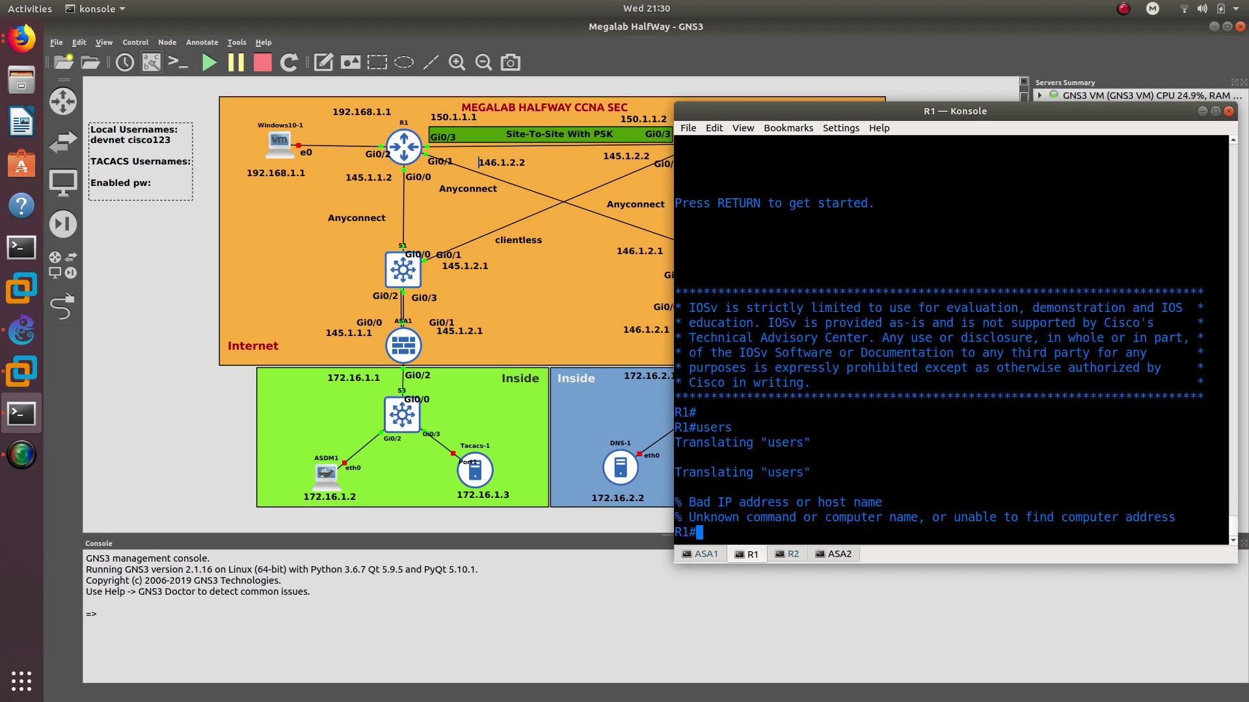
{"action": "key", "text": "Up"}
{"action": "key", "text": "Left"}
{"action": "key", "text": "Left"}
{"action": "key", "text": "Left"}
{"action": "key", "text": "Left"}
{"action": "key", "text": "Left"}
{"action": "type", "text": "show"}
{"action": "key", "text": "Return"}
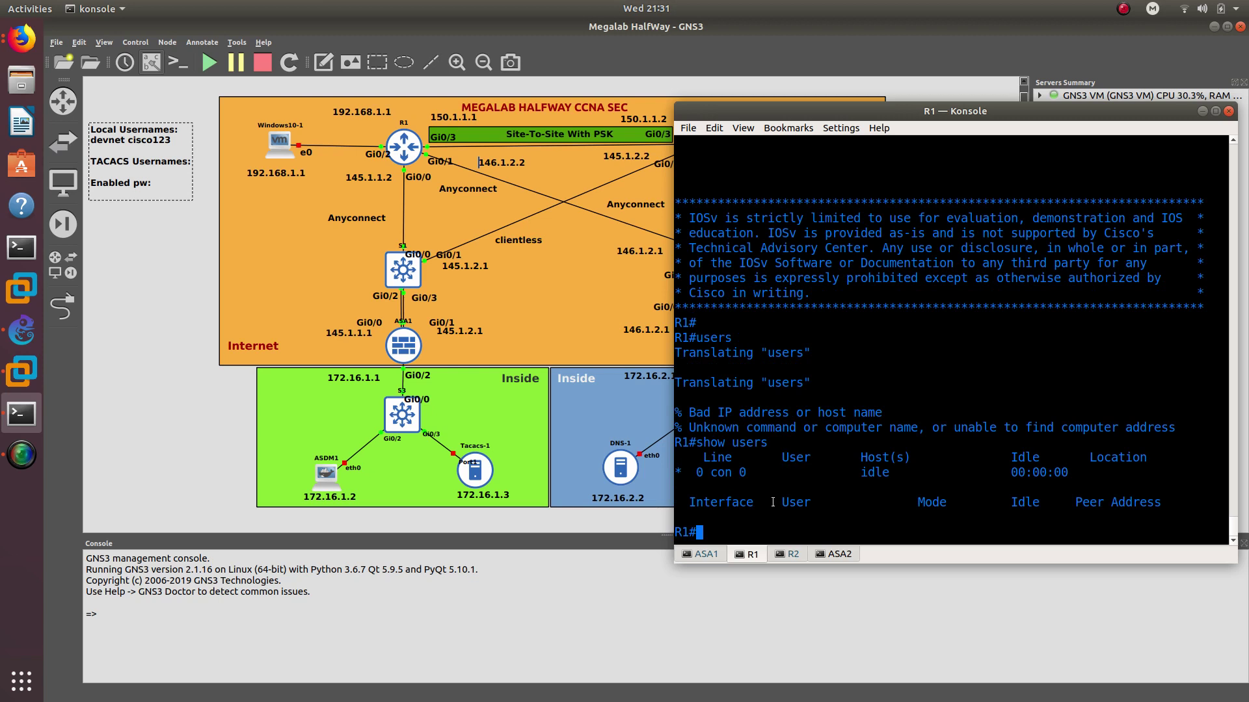
In config mode, run privilege configure level 7 interface
{"action": "type", "text": "config t"}
{"action": "key", "text": "Return"}
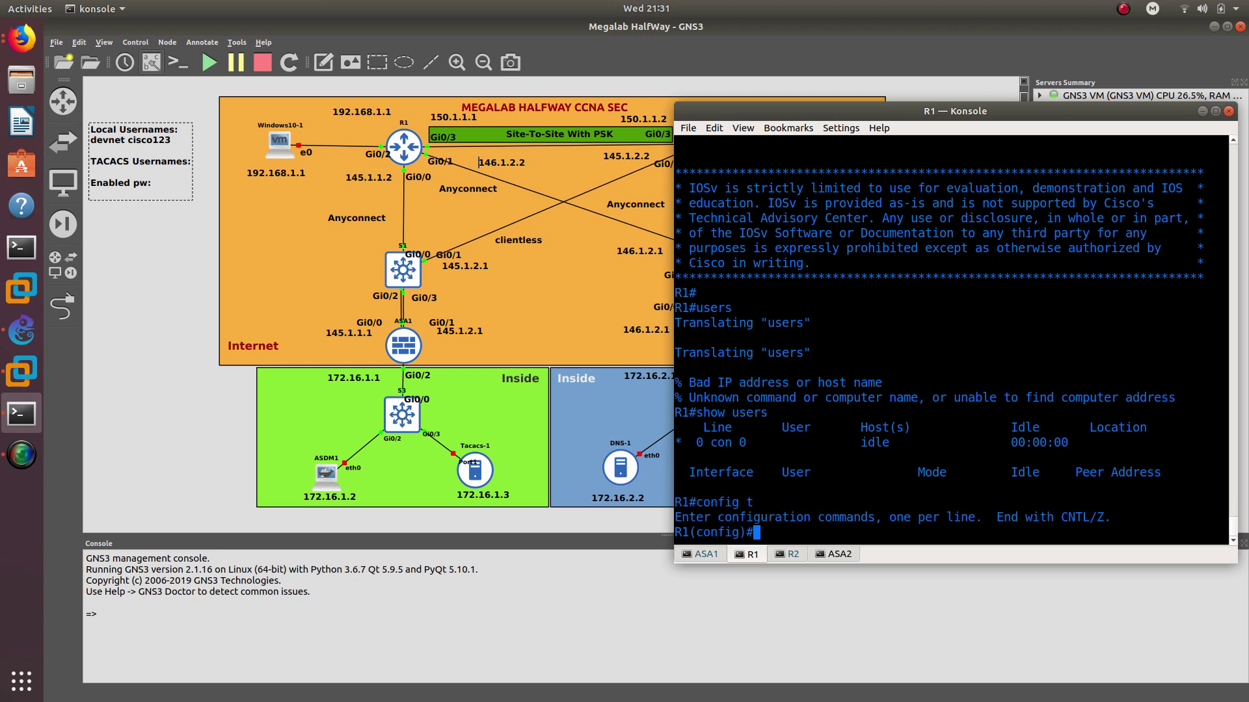
{"action": "type", "text": "privi"}
{"action": "key", "text": "Tab"}
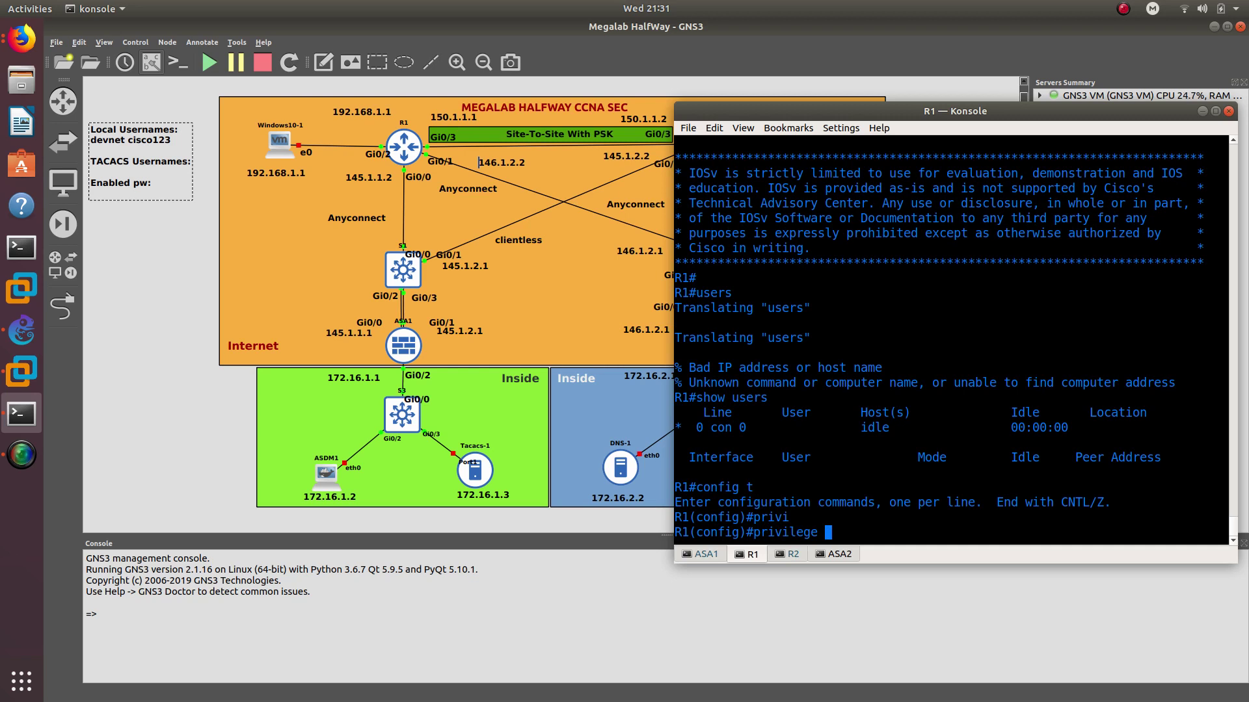
{"action": "type", "text": "exe"}
{"action": "key", "text": "BackSpace"}
{"action": "key", "text": "BackSpace"}
{"action": "key", "text": "BackSpace"}
{"action": "key", "text": "BackSpace"}
{"action": "type", "text": "confi"}
{"action": "key", "text": "Tab"}
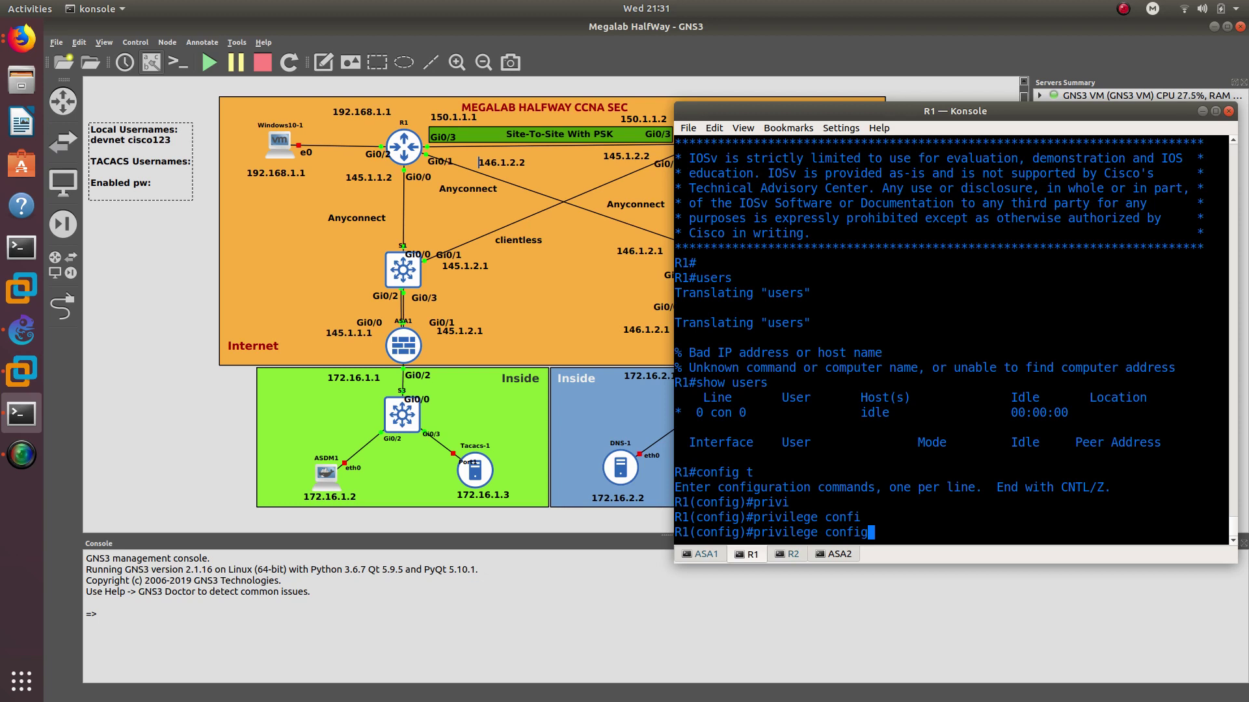
{"action": "type", "text": "ure le"}
{"action": "key", "text": "Tab"}
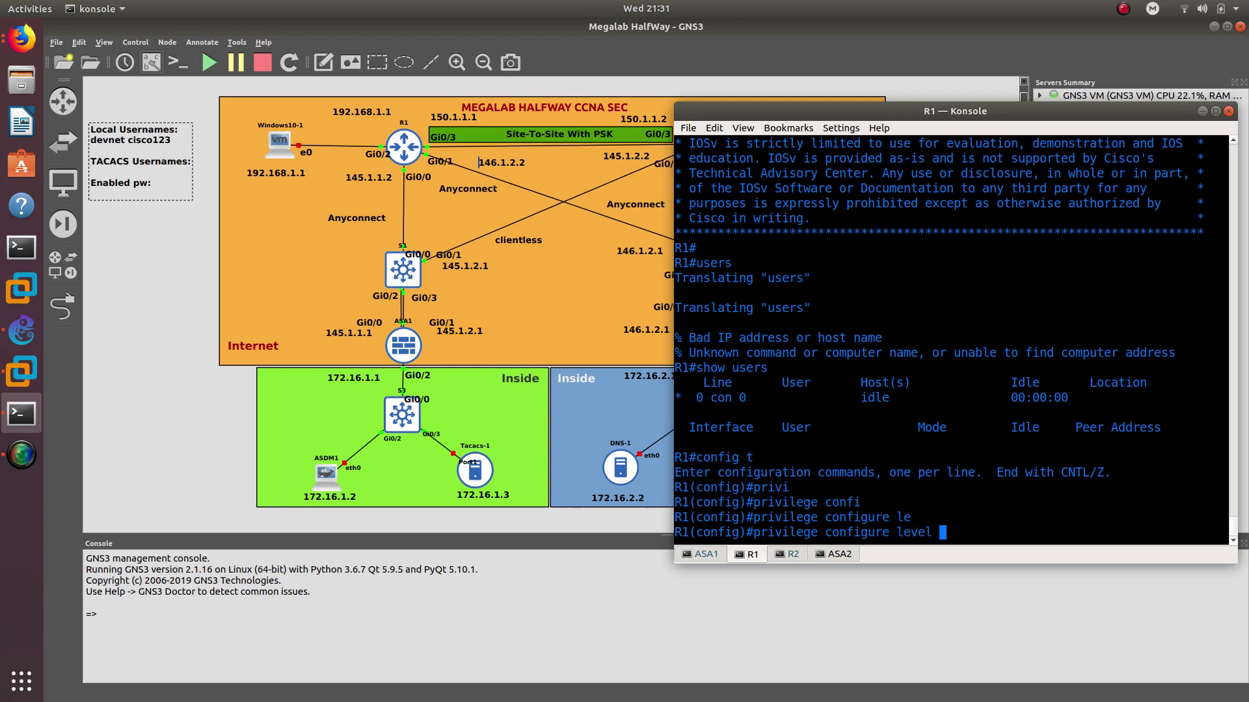
{"action": "type", "text": "7 in"}
{"action": "key", "text": "Tab"}
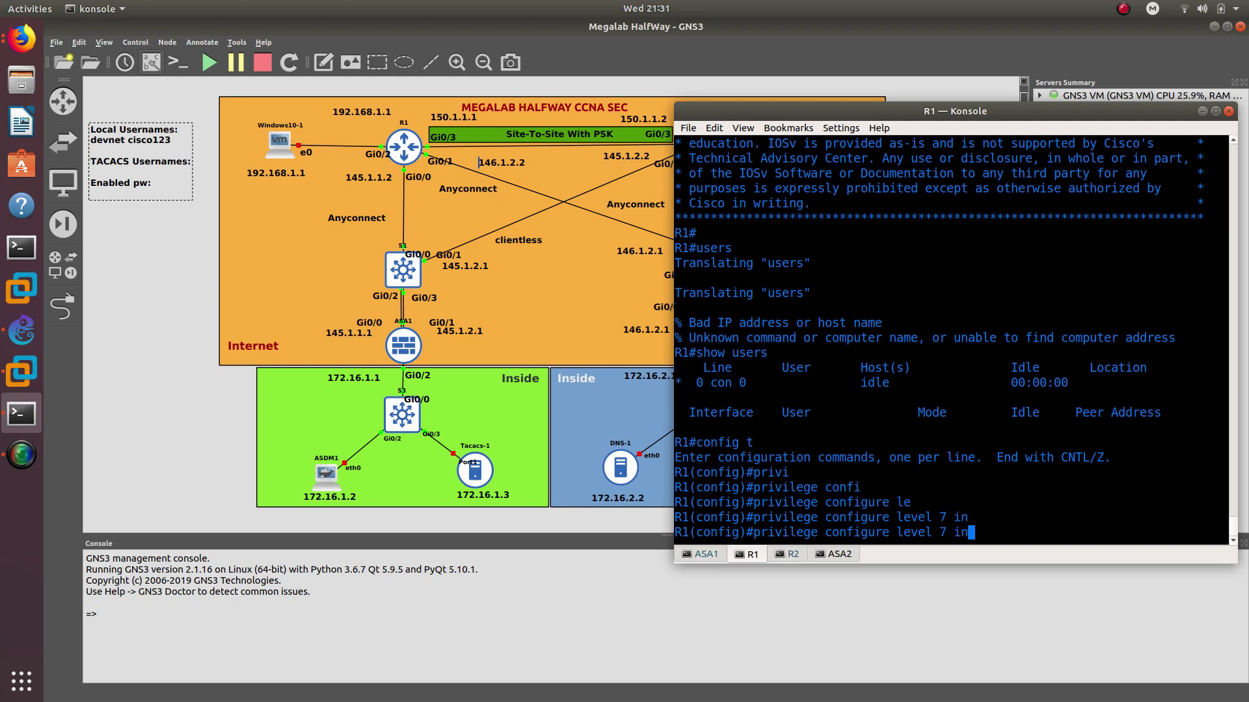
{"action": "type", "text": "terface"}
{"action": "key", "text": "Return"}
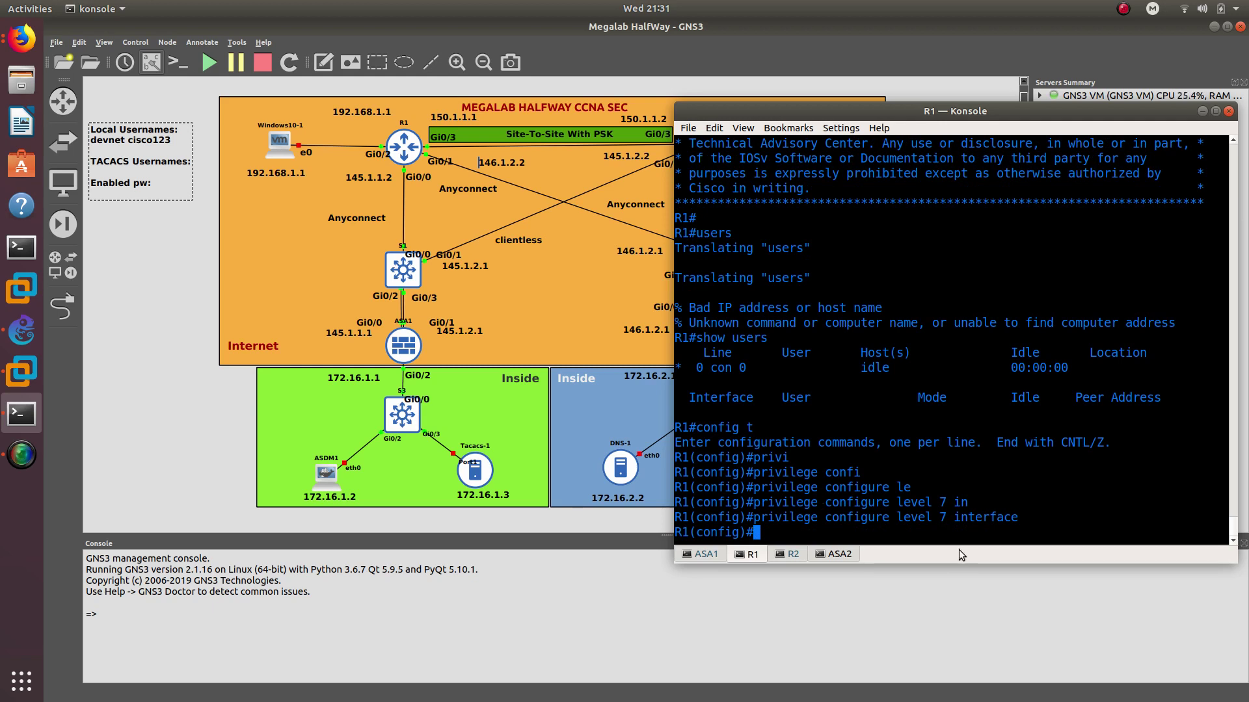
{"action": "double_click", "coordinate": [956, 517]}
{"action": "left_click", "coordinate": [921, 531]}
Run privilege exec level 7 configure terminal
{"action": "type", "text": "privile"}
{"action": "key", "text": "Tab"}
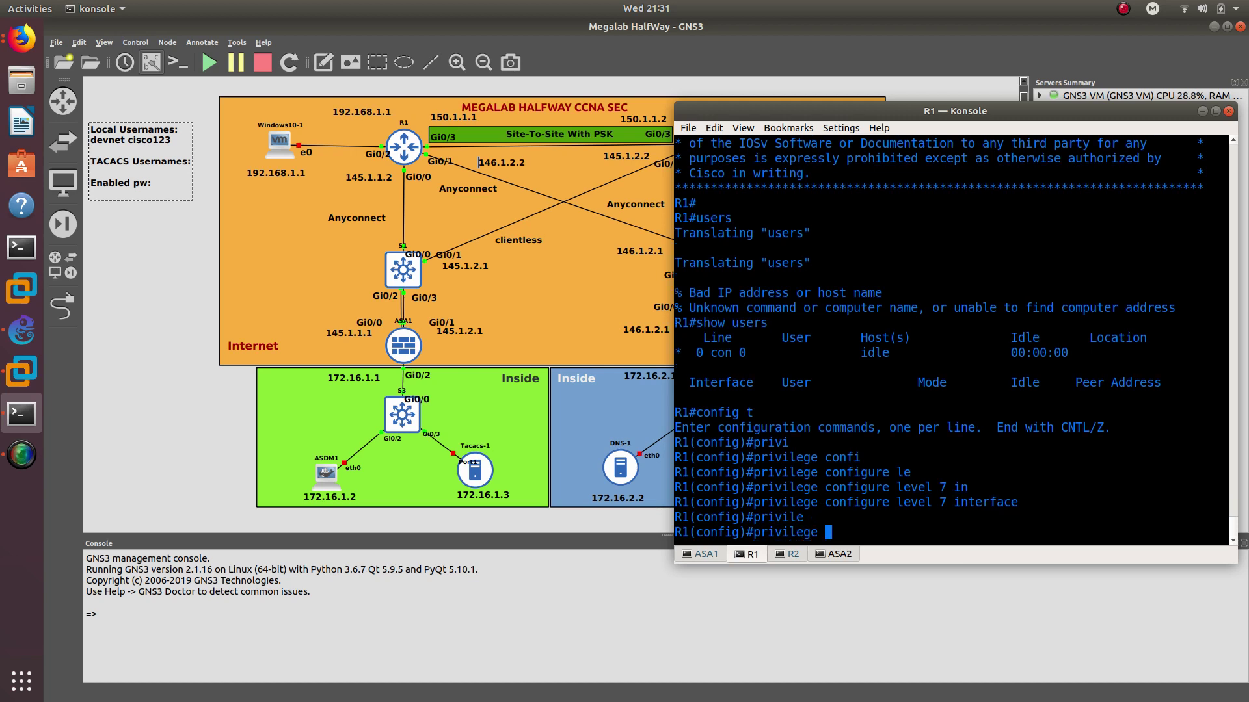
{"action": "type", "text": "exec le"}
{"action": "key", "text": "Tab"}
{"action": "type", "text": "7 confi"}
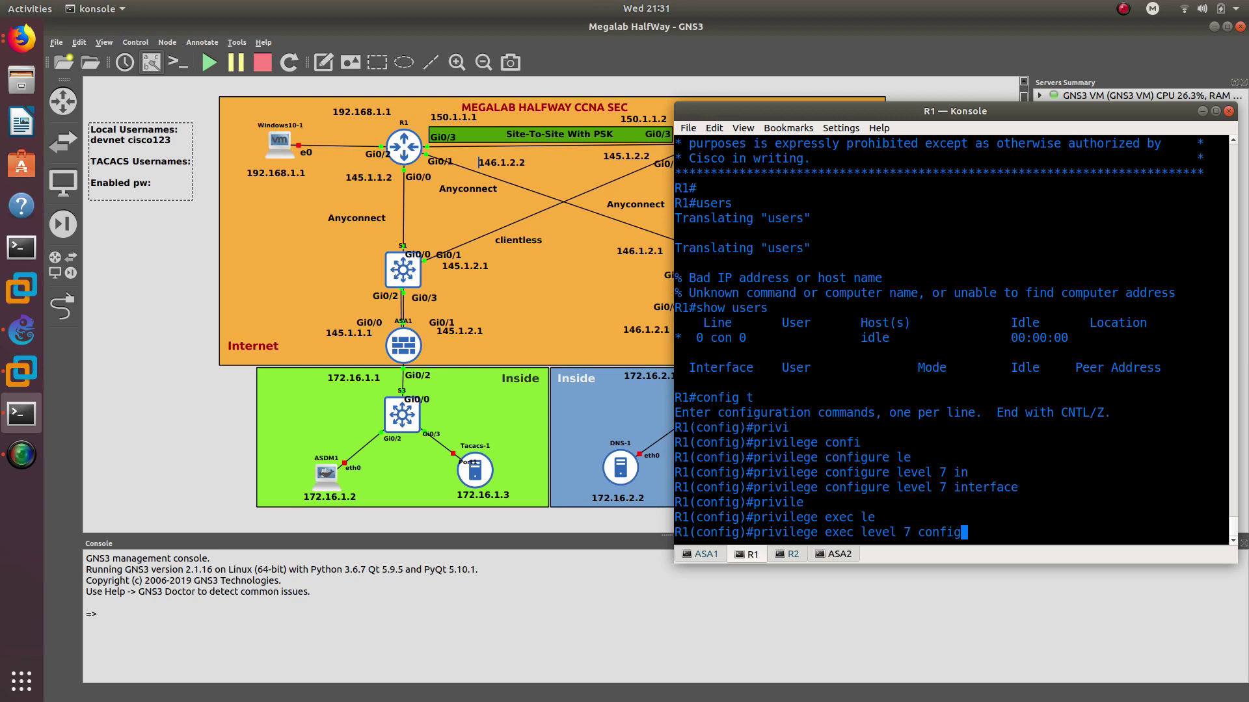
{"action": "type", "text": "gure terminal"}
{"action": "key", "text": "Return"}
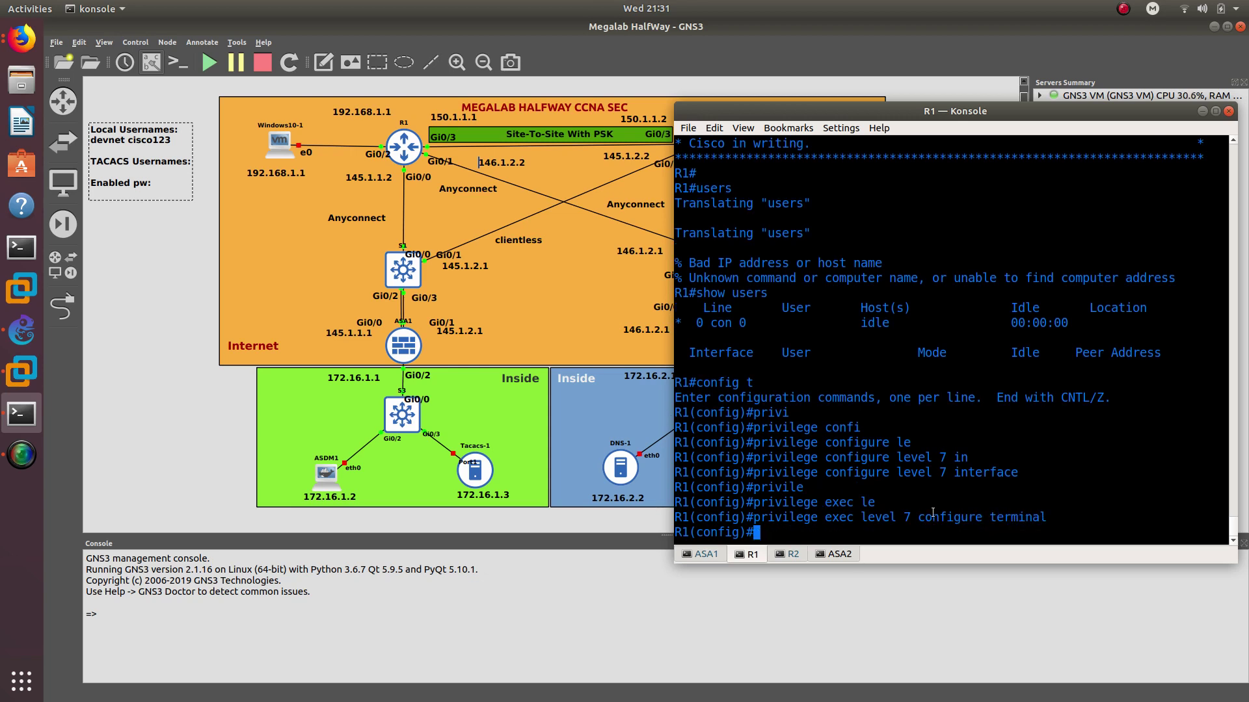
{"action": "scroll", "coordinate": [954, 455], "scroll_direction": "up", "scroll_amount": 15}
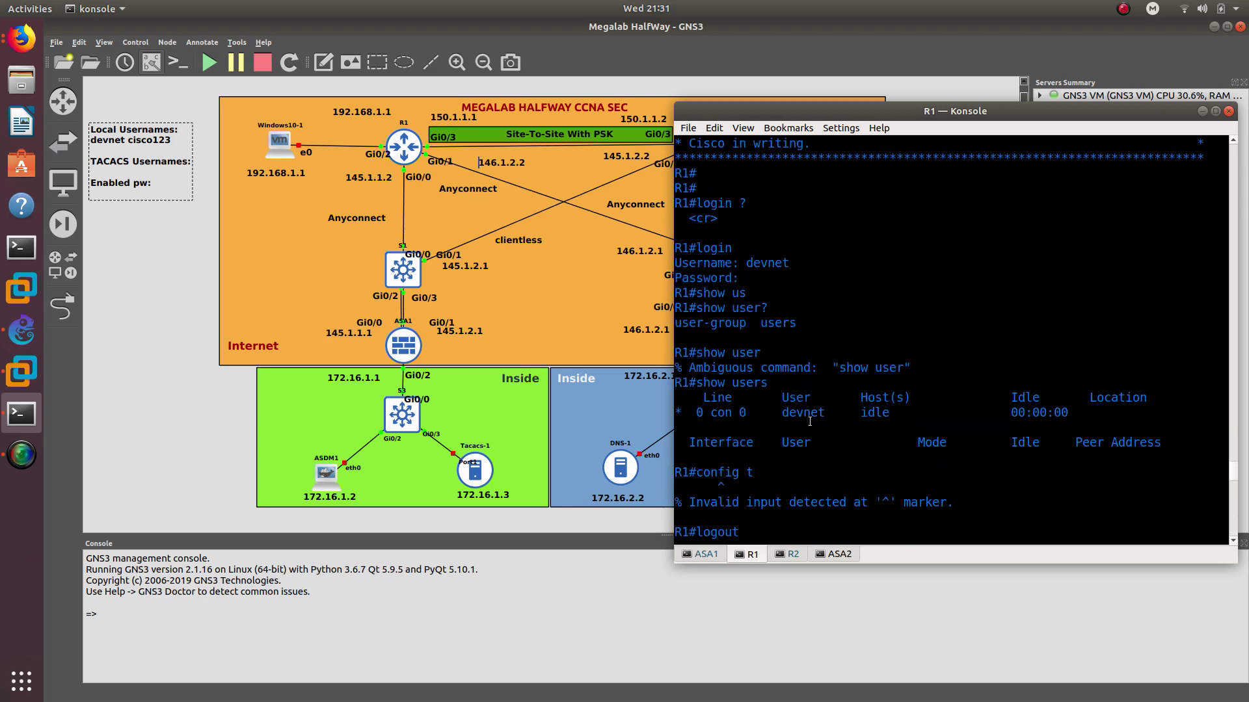
{"action": "scroll", "coordinate": [810, 422], "scroll_direction": "down", "scroll_amount": 15}
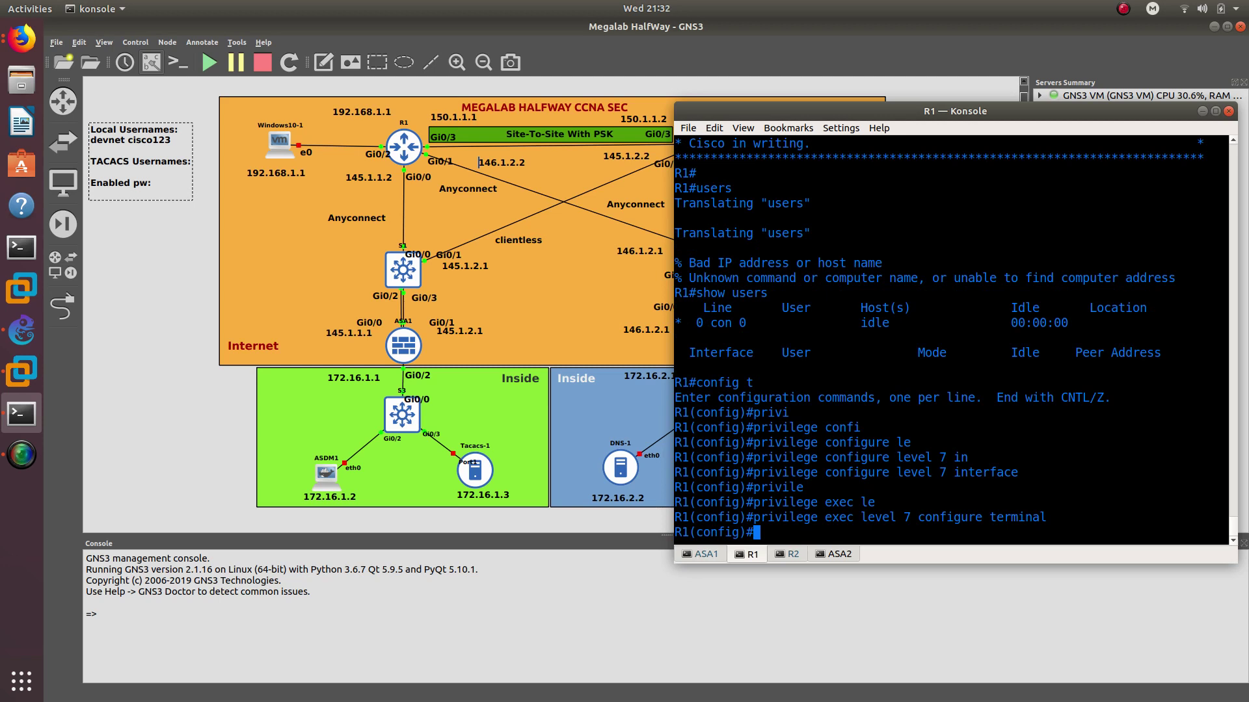
Leave configuration mode and save the configuration with wr
{"action": "type", "text": "end"}
{"action": "key", "text": "Return"}
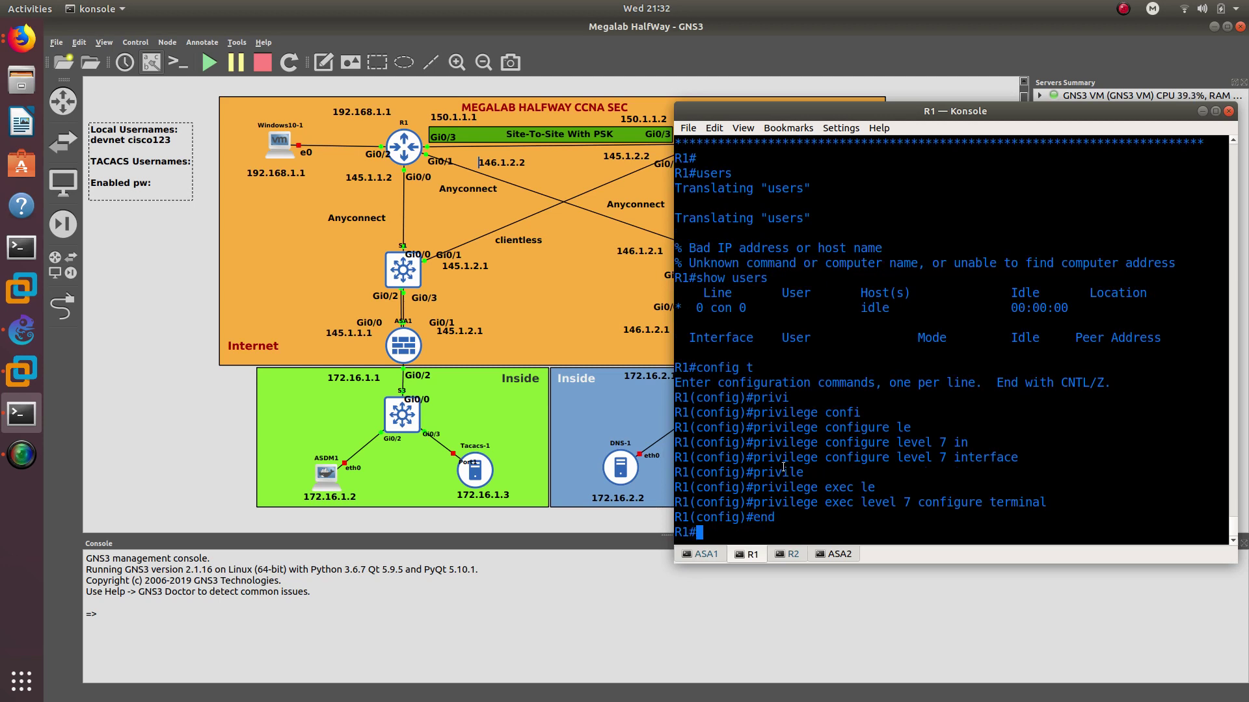
{"action": "type", "text": "wr"}
{"action": "key", "text": "Return"}
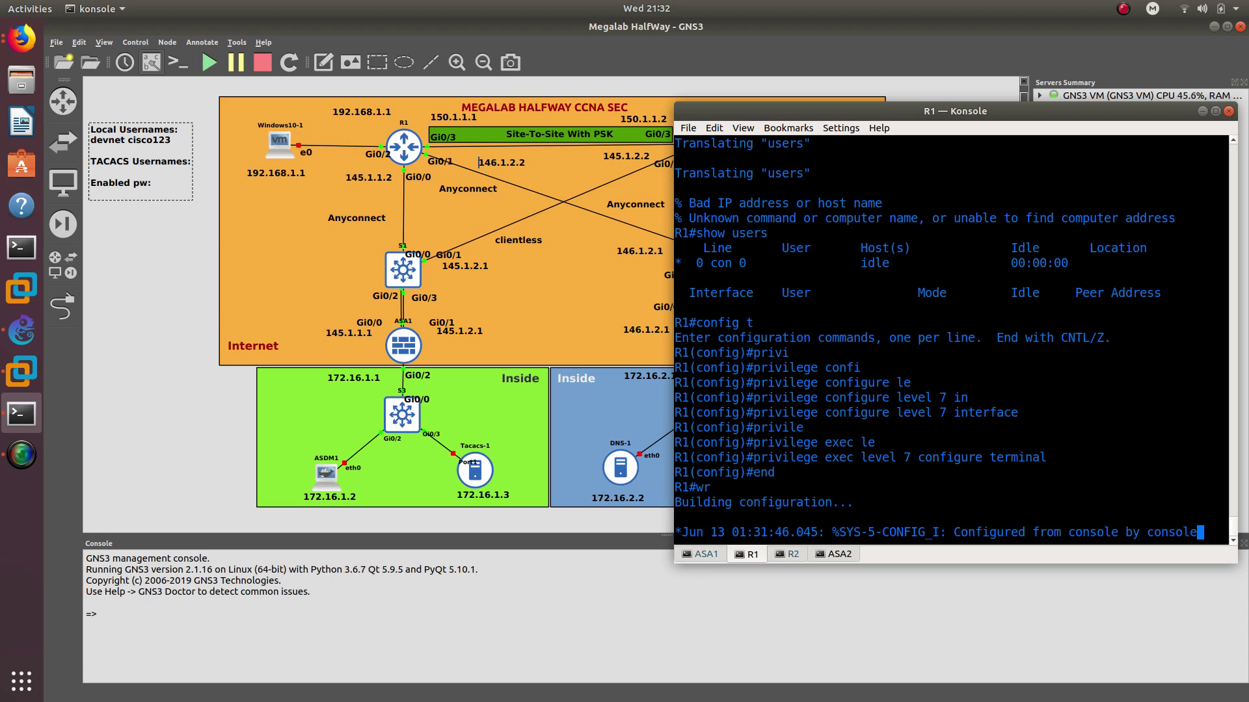
{"action": "key", "text": "Return"}
{"action": "key", "text": "Return"}
{"action": "key", "text": "Return"}
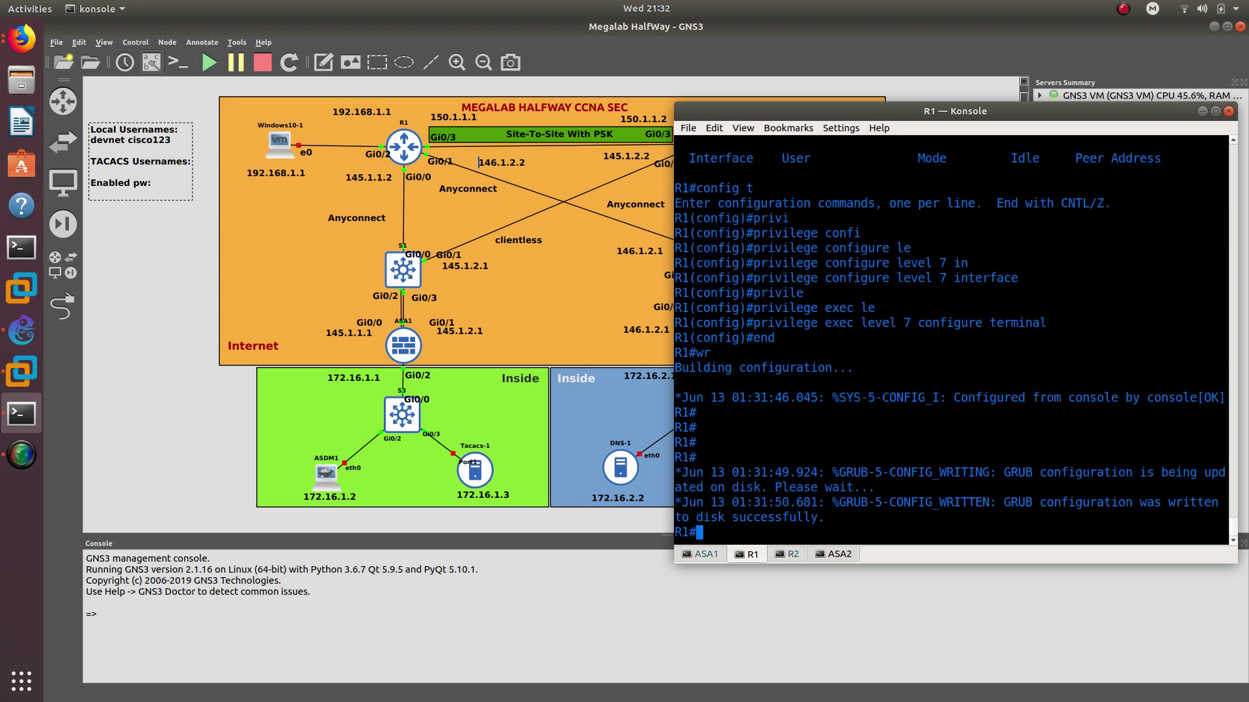
Log in to R1 as the local user devnet with its password
{"action": "type", "text": "login"}
{"action": "key", "text": "Return"}
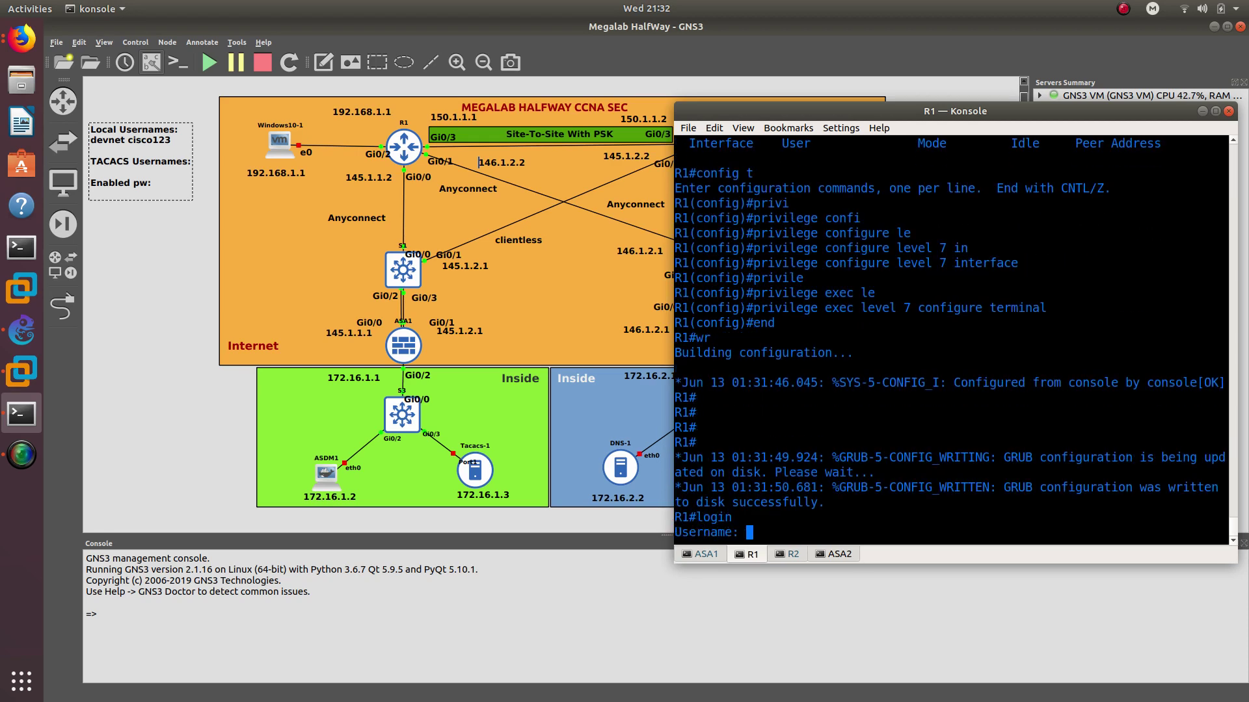
{"action": "type", "text": "devnet"}
{"action": "key", "text": "Return"}
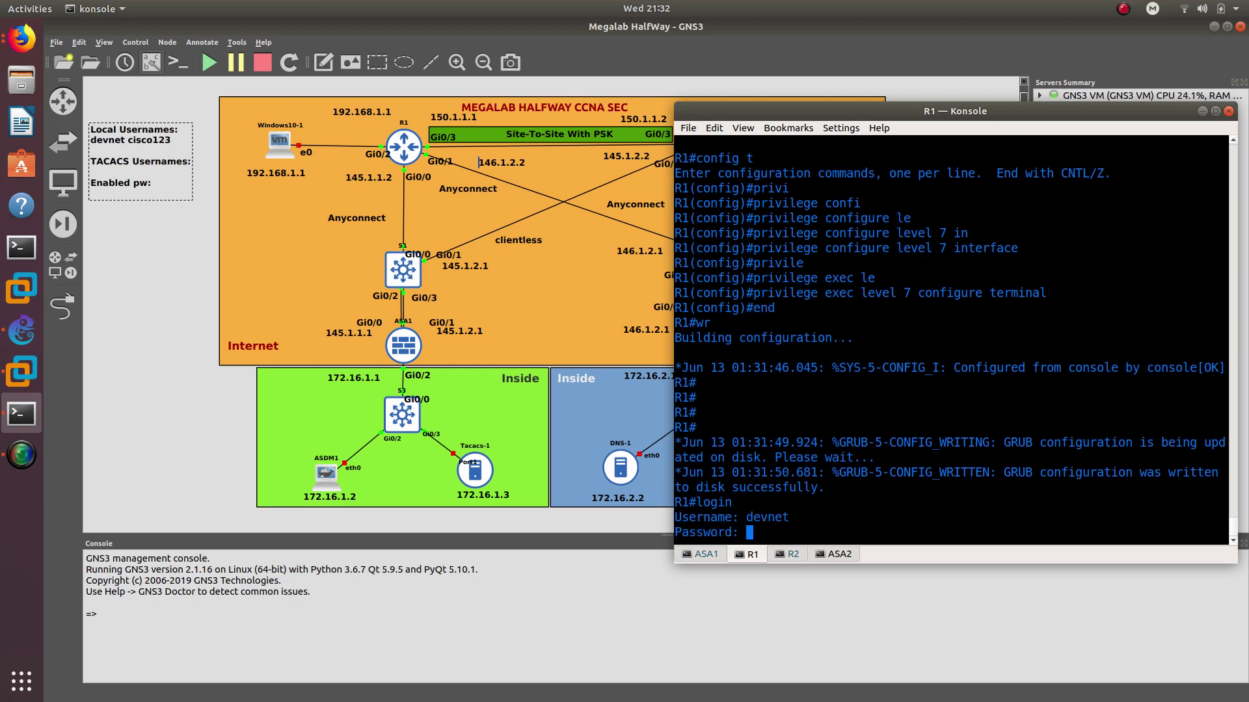
{"action": "type", "text": "cisco123"}
{"action": "key", "text": "Return"}
Enter global configuration mode and the GigabitEthernet0/0 interface configuration
{"action": "type", "text": "config t"}
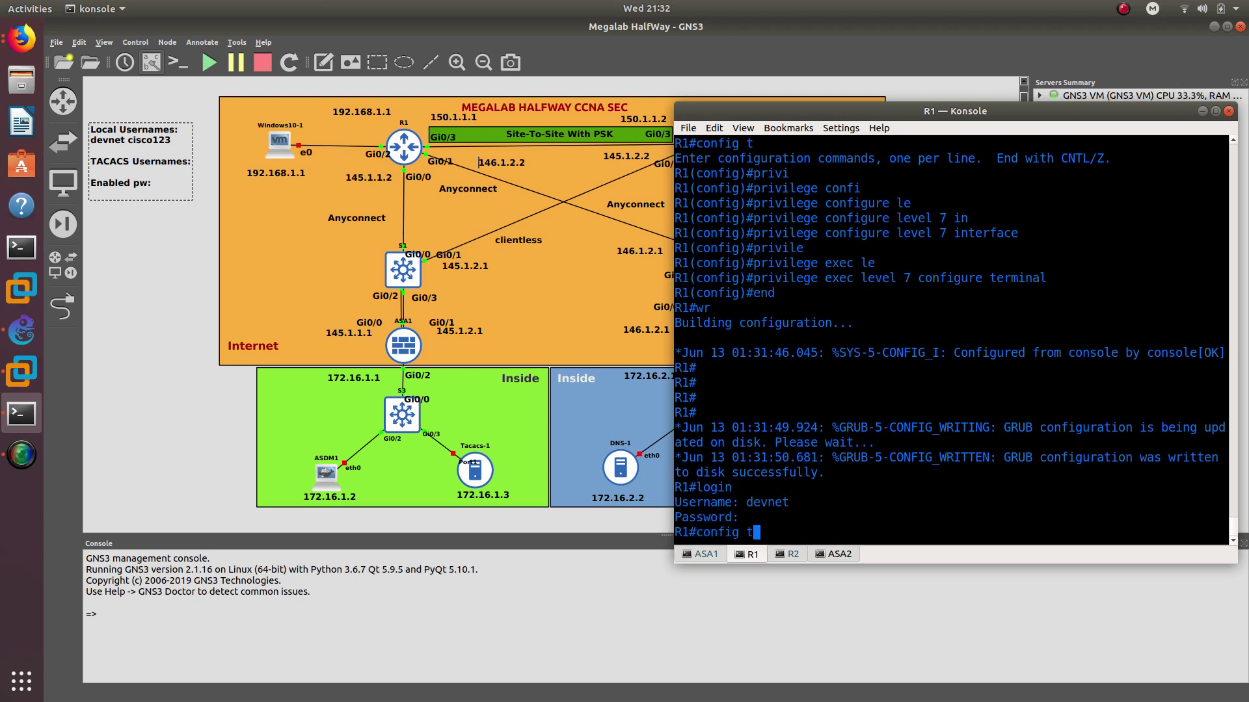
{"action": "key", "text": "Return"}
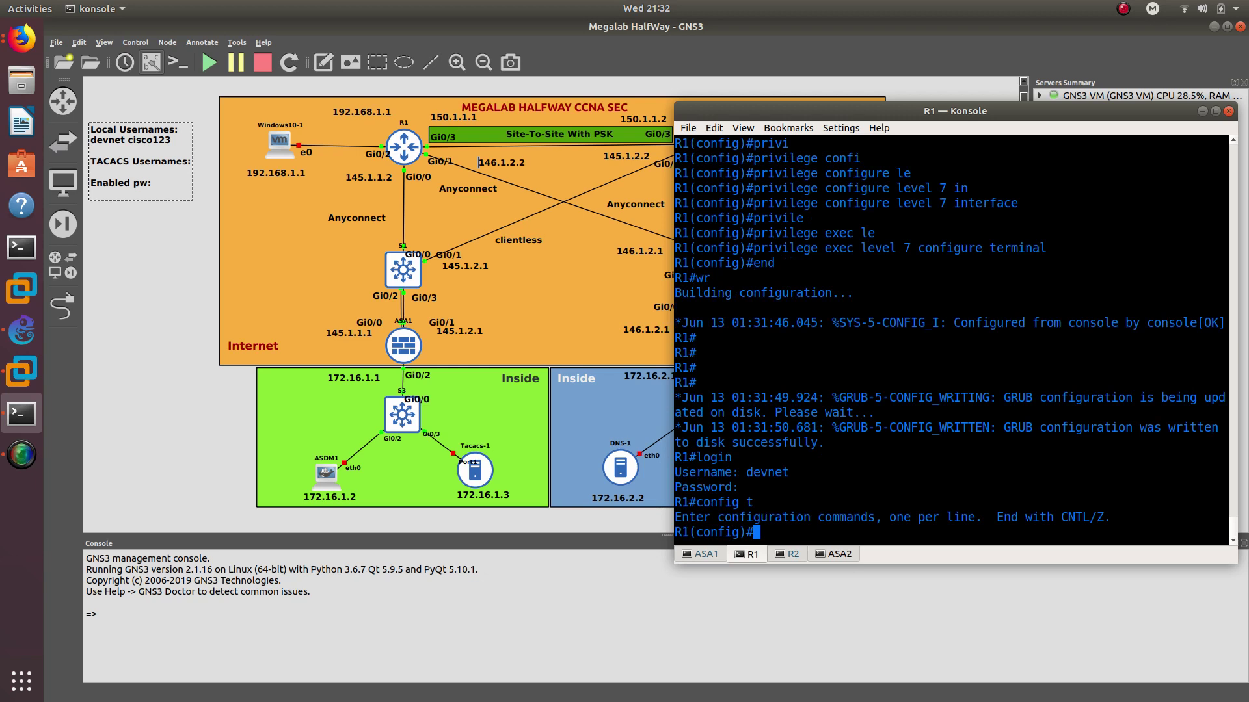
{"action": "type", "text": "int"}
{"action": "key", "text": "Tab"}
{"action": "type", "text": "g0"}
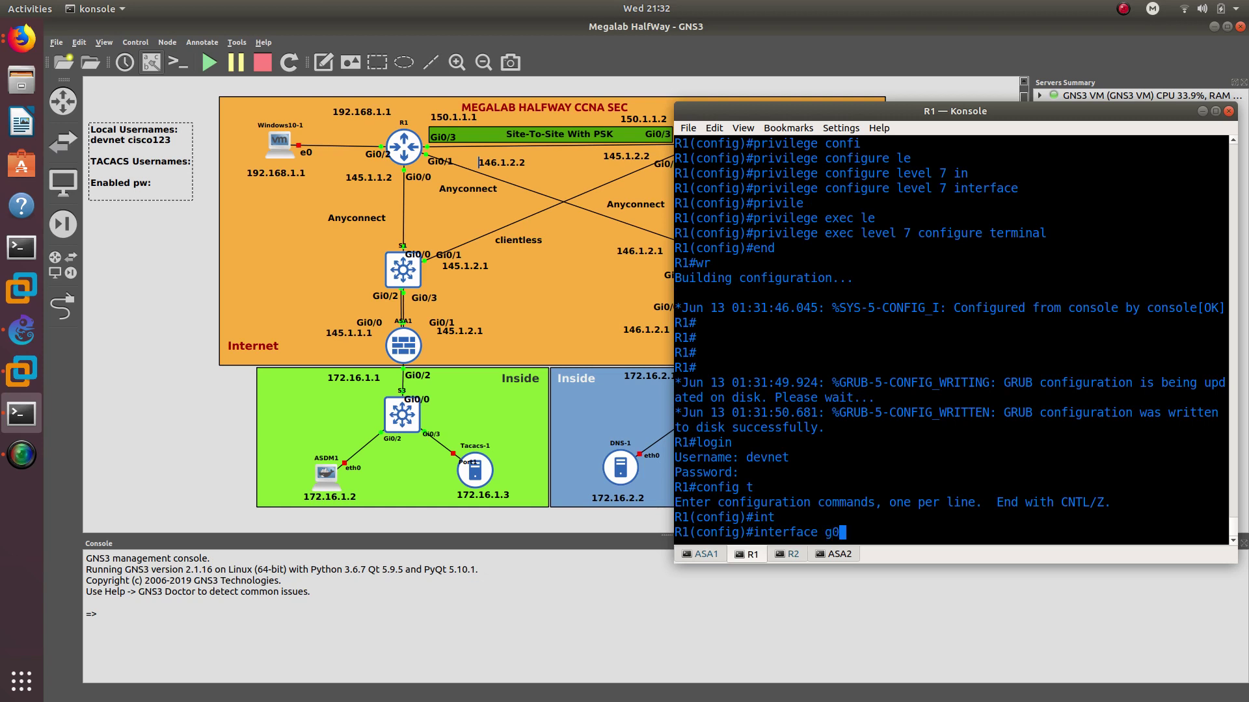
{"action": "type", "text": "/0"}
{"action": "key", "text": "Return"}
Attempt an ip address command on Gi0/0 with address 145.1.150
{"action": "type", "text": "ip add"}
{"action": "key", "text": "Tab"}
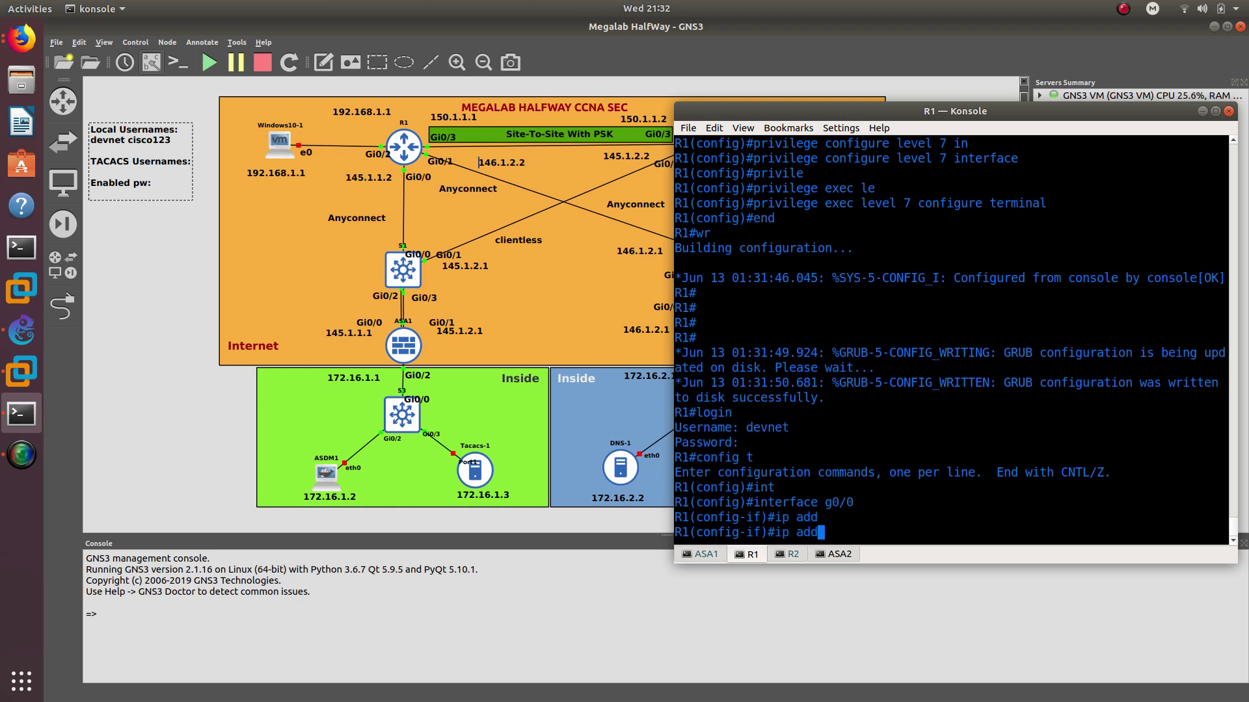
{"action": "key", "text": "Tab"}
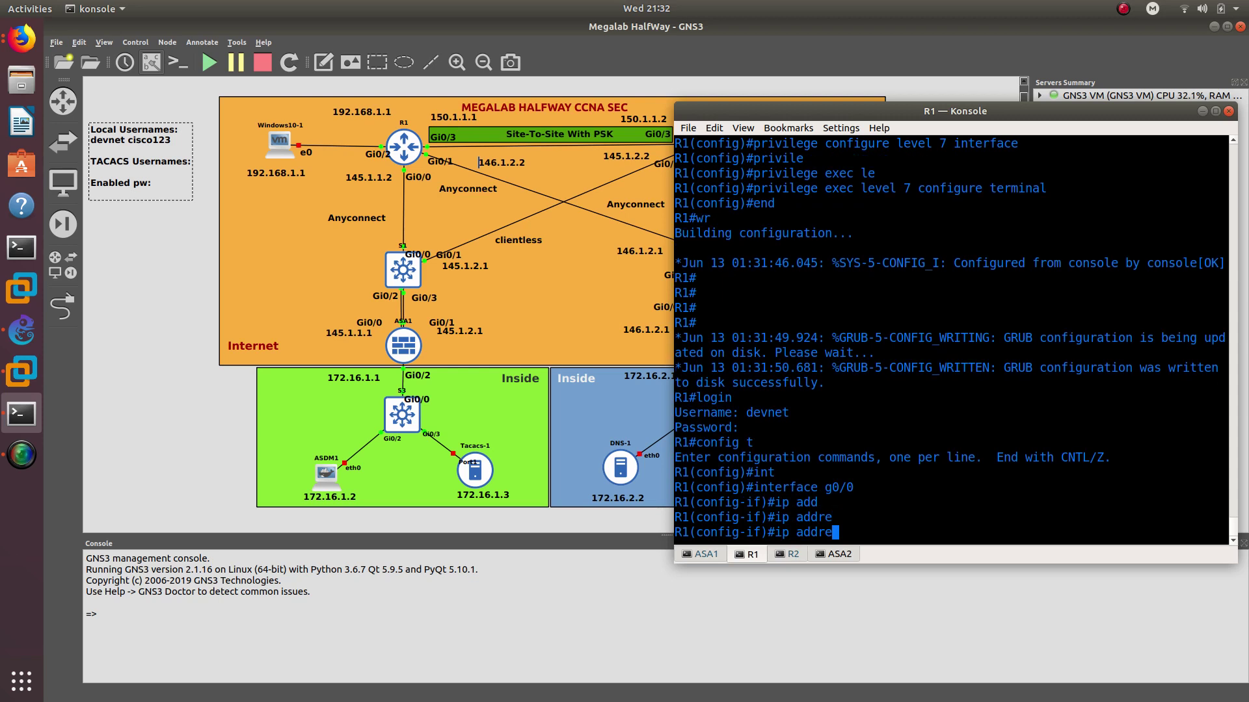
{"action": "type", "text": "ss"}
{"action": "key", "text": "Tab"}
{"action": "type", "text": "145"}
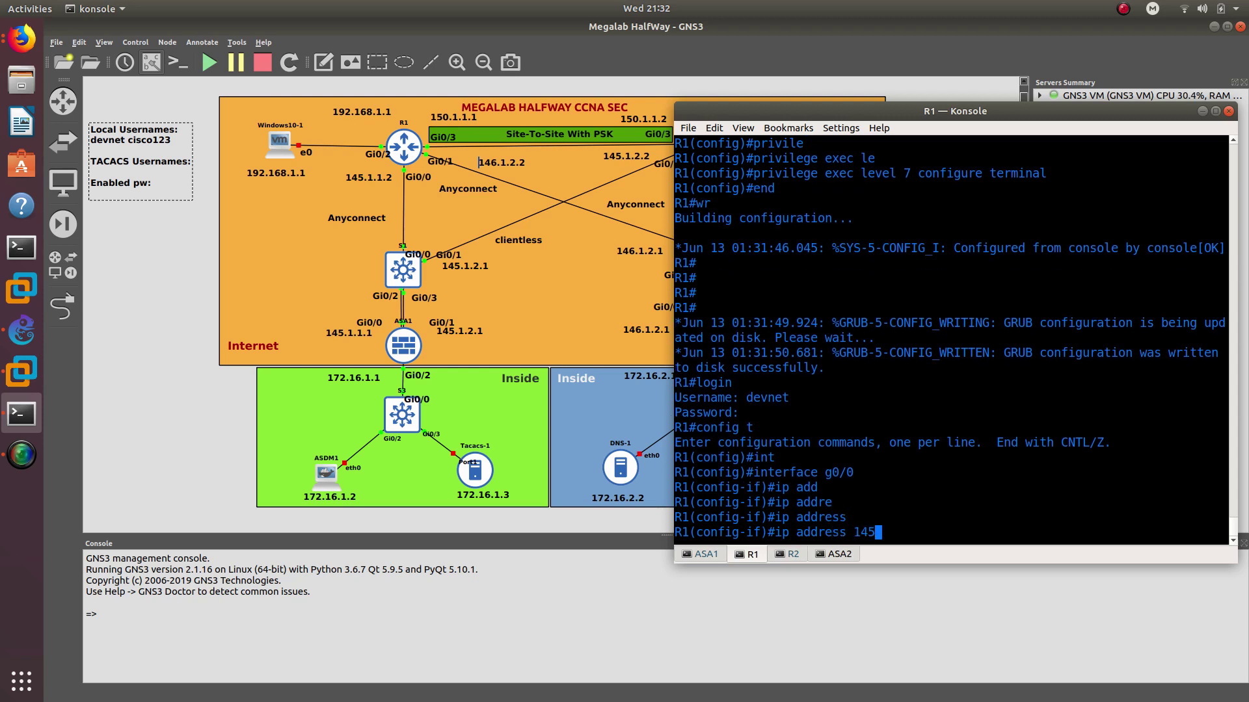
{"action": "type", "text": ".1.150"}
{"action": "key", "text": "Left"}
{"action": "key", "text": "Left"}
{"action": "type", "text": "."}
{"action": "key", "text": "Return"}
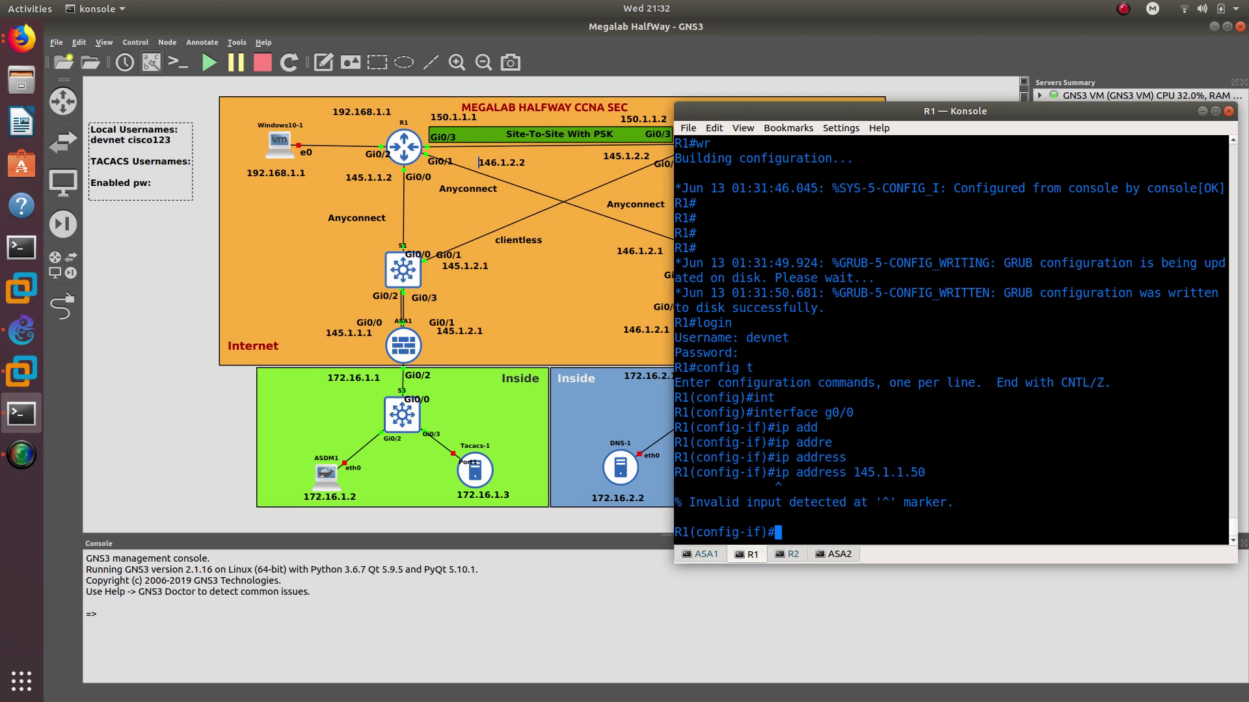
Run no shutdown, then shut Gi0/0 and bring it back up with no shutdown
{"action": "type", "text": "no shu"}
{"action": "key", "text": "Return"}
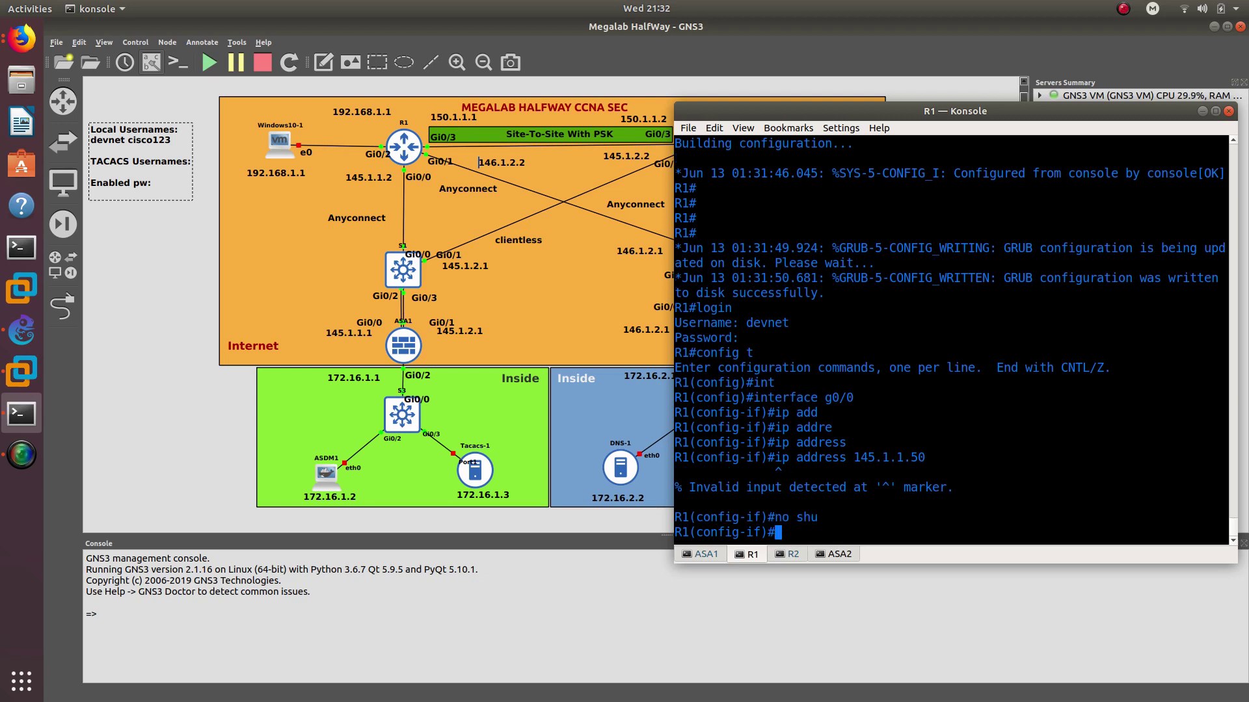
{"action": "type", "text": "shu"}
{"action": "key", "text": "Return"}
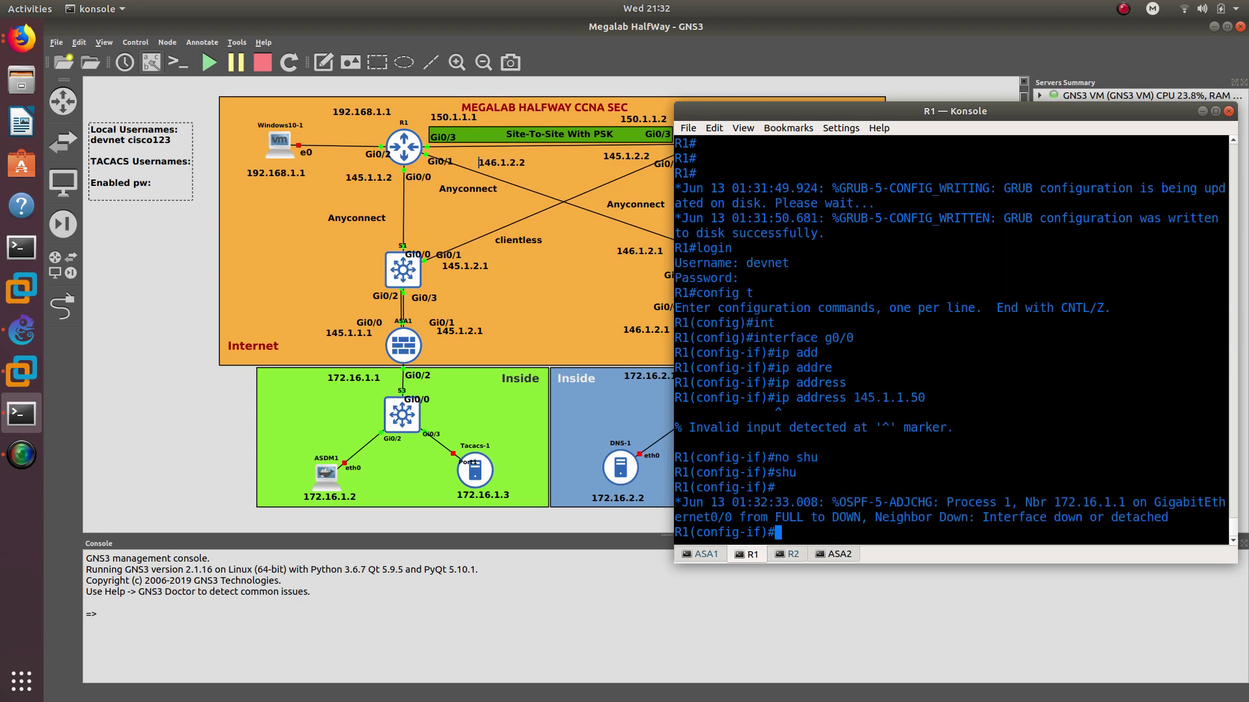
{"action": "type", "text": "no shu"}
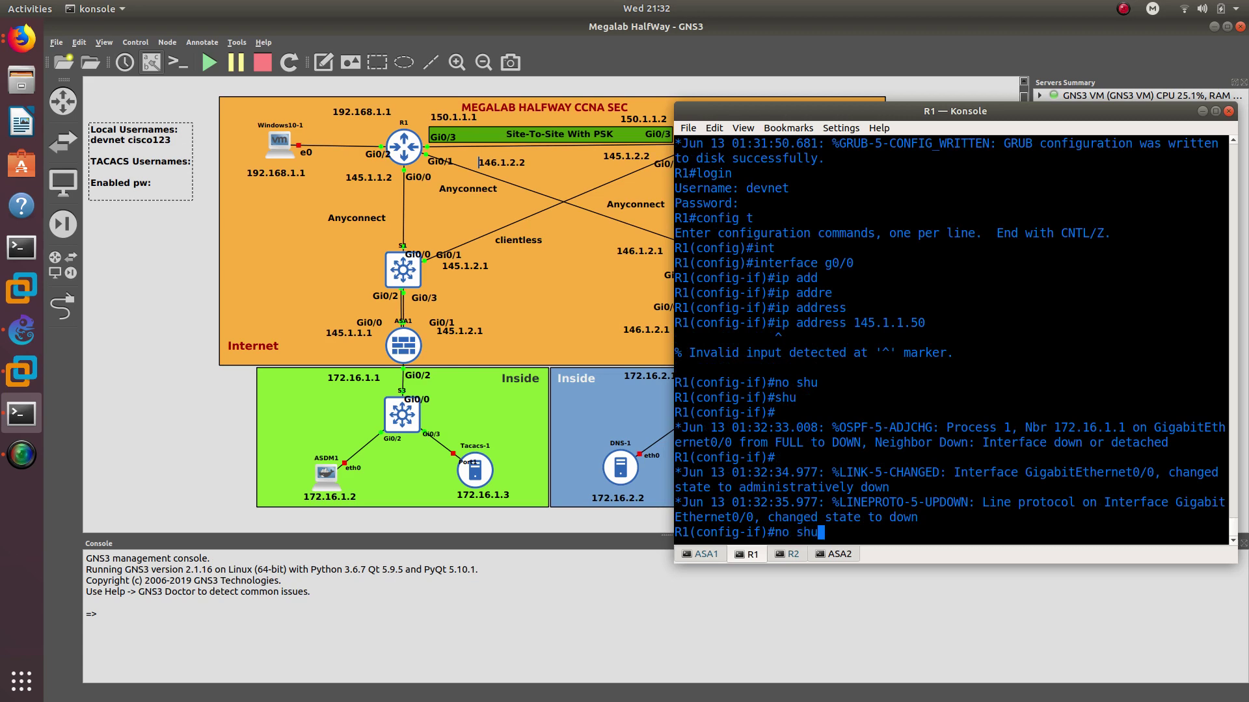
{"action": "key", "text": "Tab"}
{"action": "key", "text": "Return"}
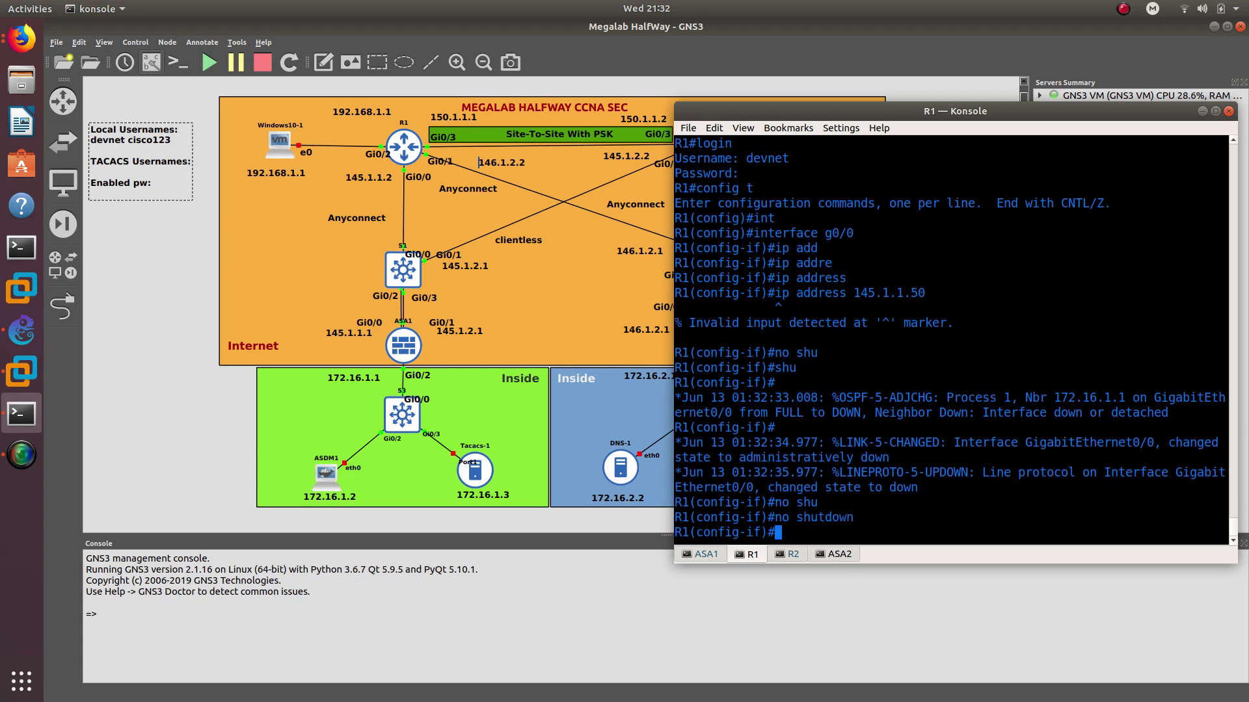
Exit configuration mode, save with wr, and log out of R1
{"action": "type", "text": "end"}
{"action": "key", "text": "Return"}
{"action": "type", "text": "wr"}
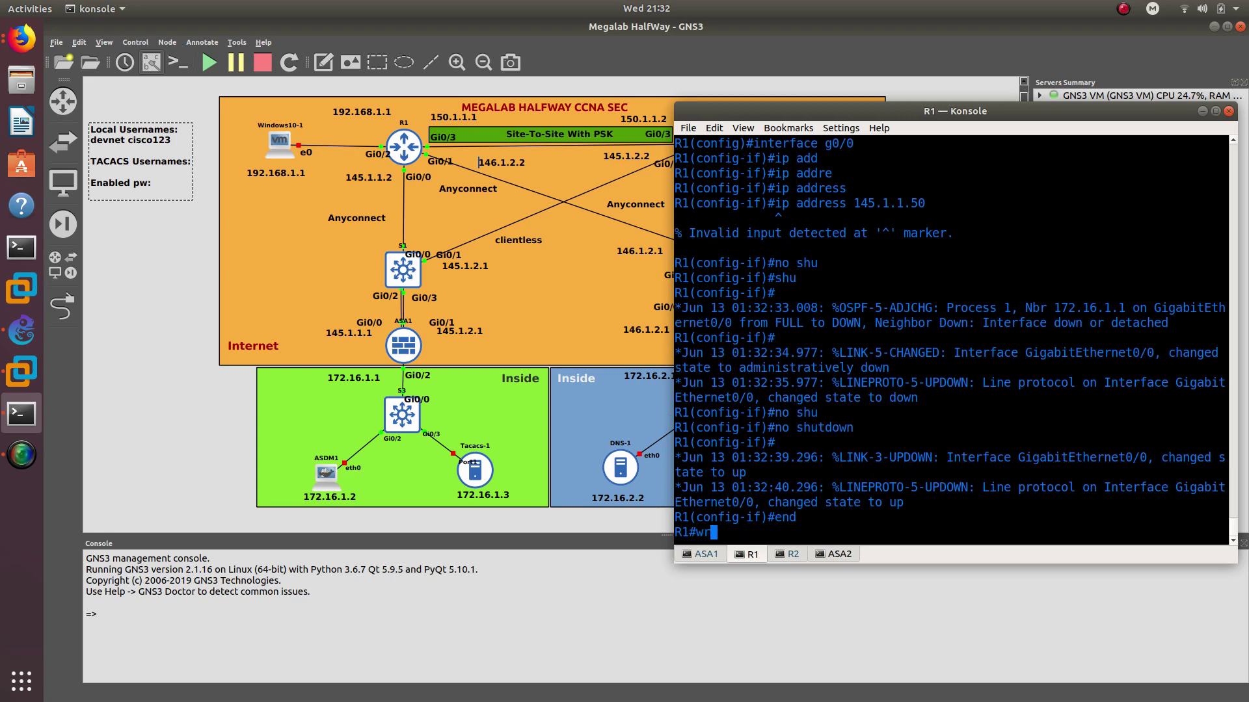
{"action": "key", "text": "Return"}
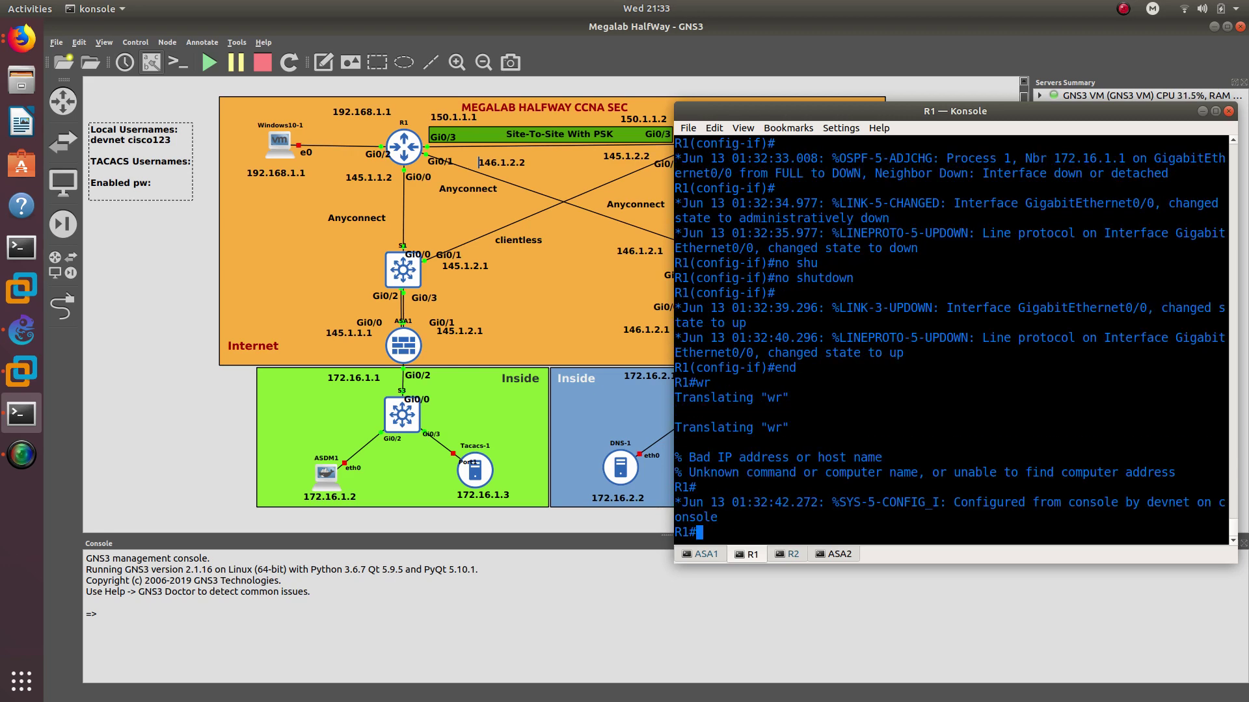
{"action": "type", "text": "log"}
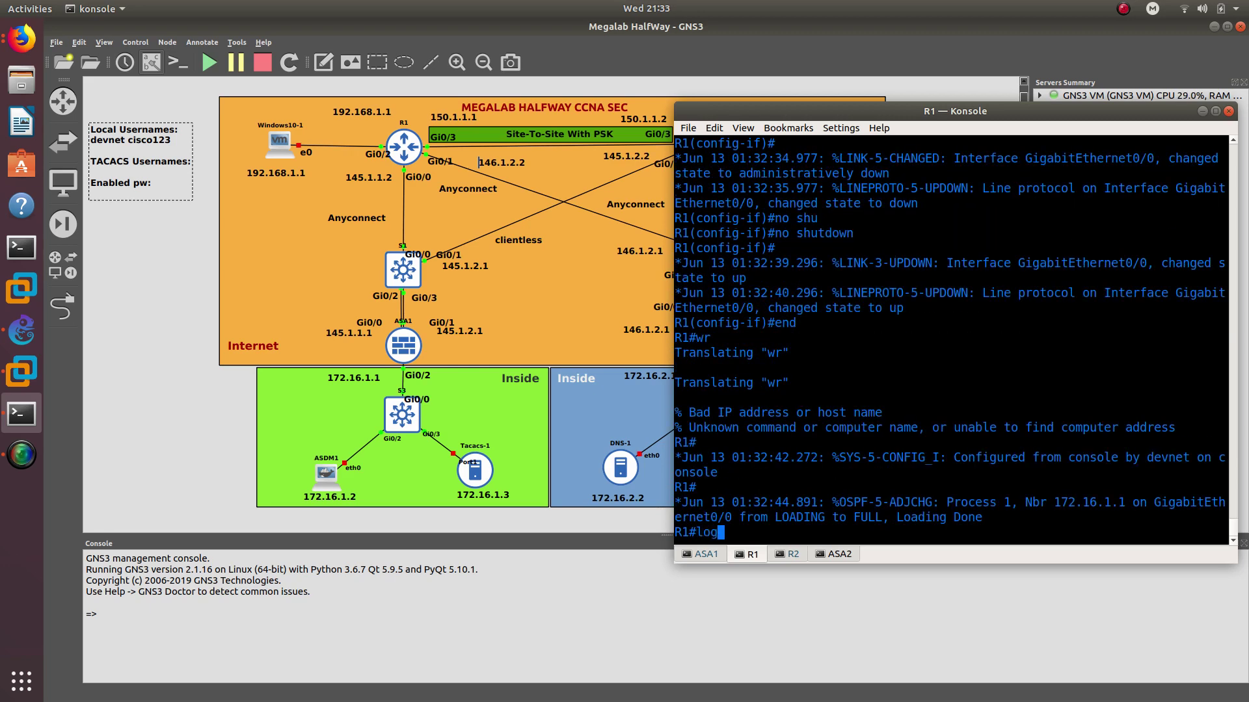
{"action": "type", "text": "out"}
Finish logging out, then create a privilege 15 local user with a secret
{"action": "key", "text": "Return"}
{"action": "key", "text": "Return"}
{"action": "key", "text": "Return"}
{"action": "key", "text": "Return"}
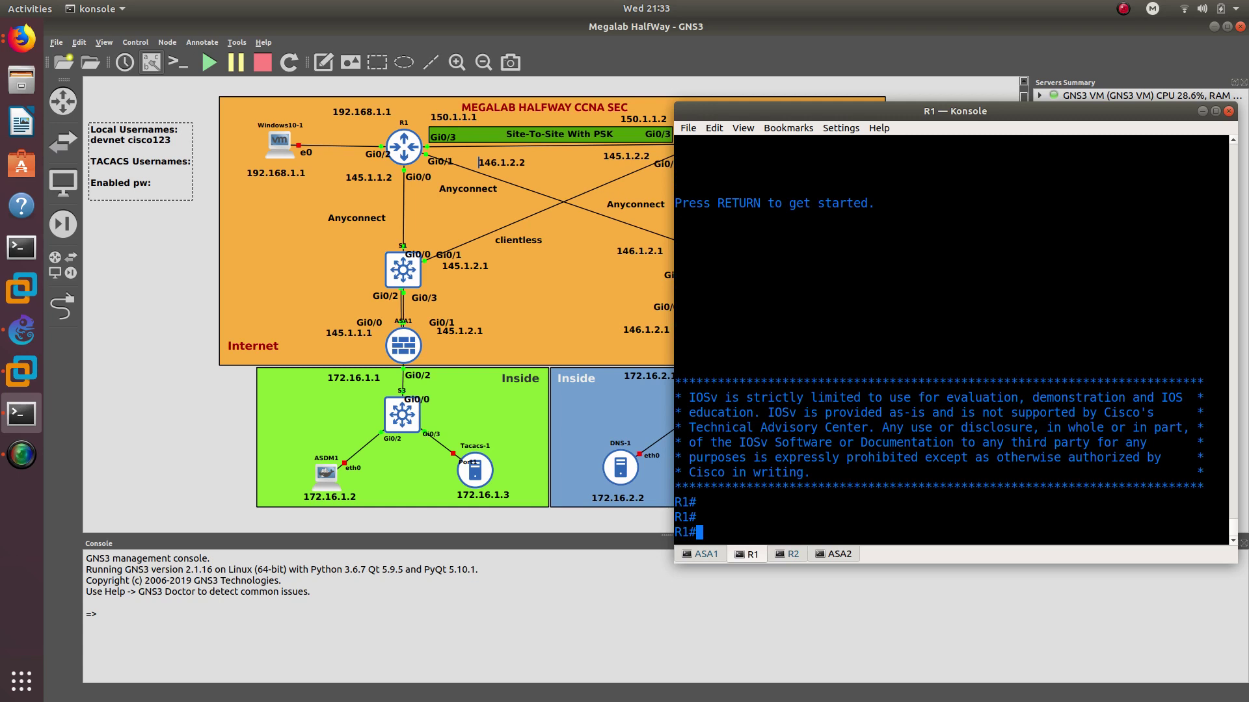
{"action": "type", "text": "config t"}
{"action": "key", "text": "Return"}
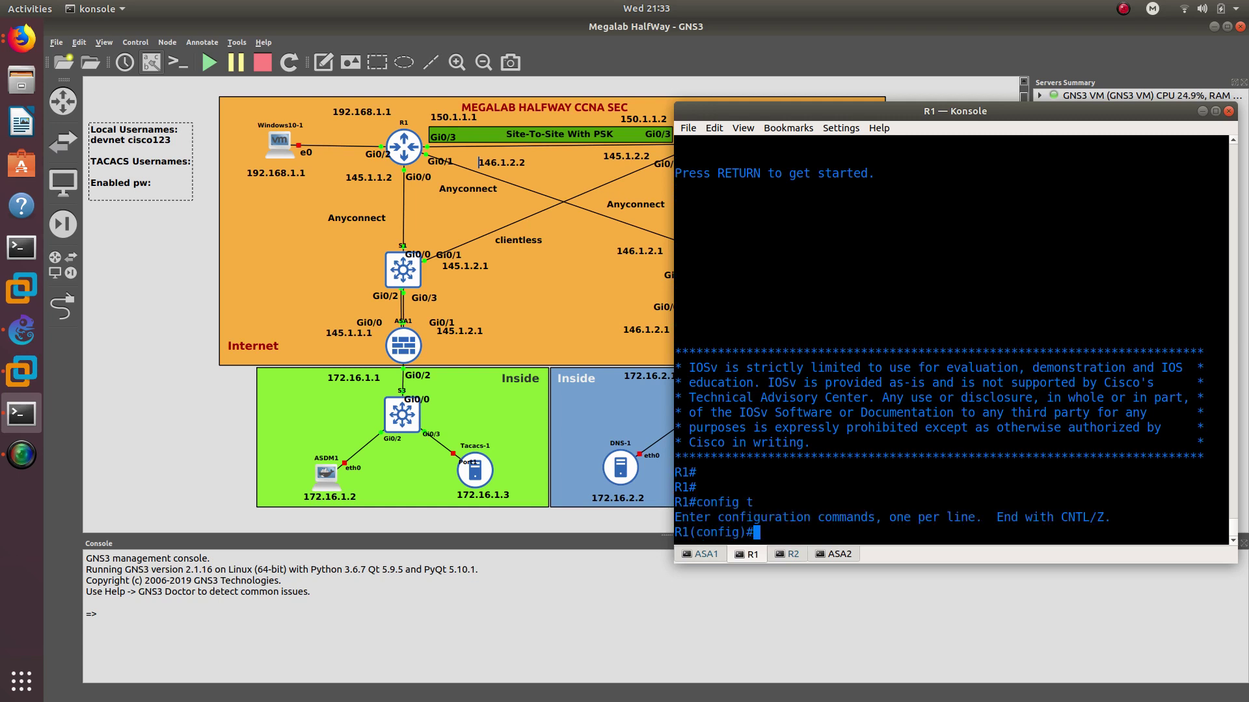
{"action": "type", "text": "username oscar pri"}
{"action": "key", "text": "Tab"}
{"action": "type", "text": "15 "}
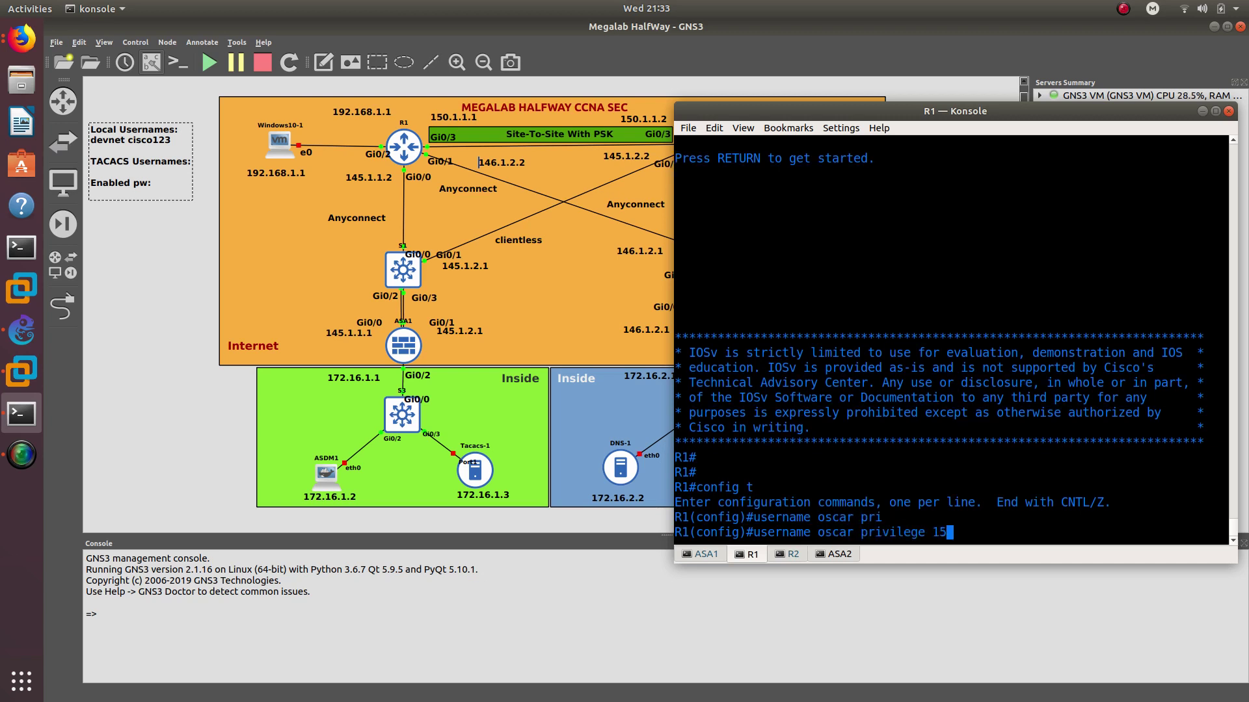
{"action": "type", "text": "c"}
{"action": "key", "text": "BackSpace"}
{"action": "type", "text": "sec"}
{"action": "key", "text": "Tab"}
{"action": "type", "text": "cisco123"}
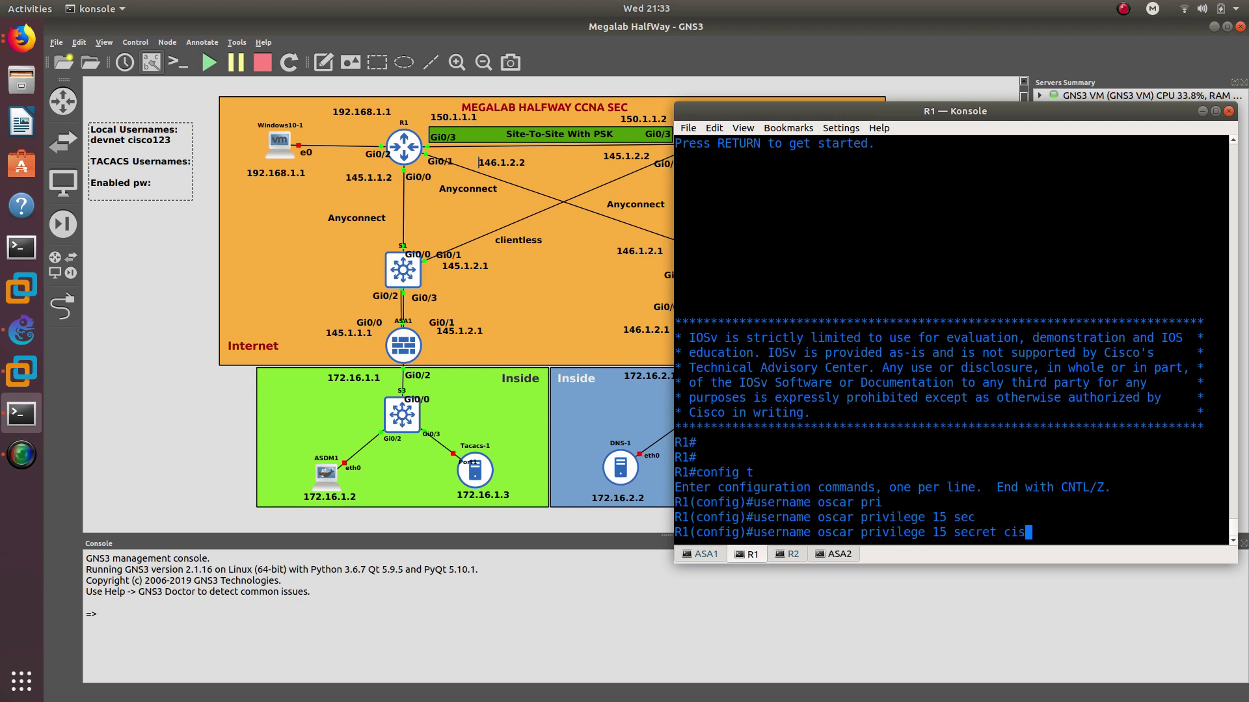
{"action": "key", "text": "Return"}
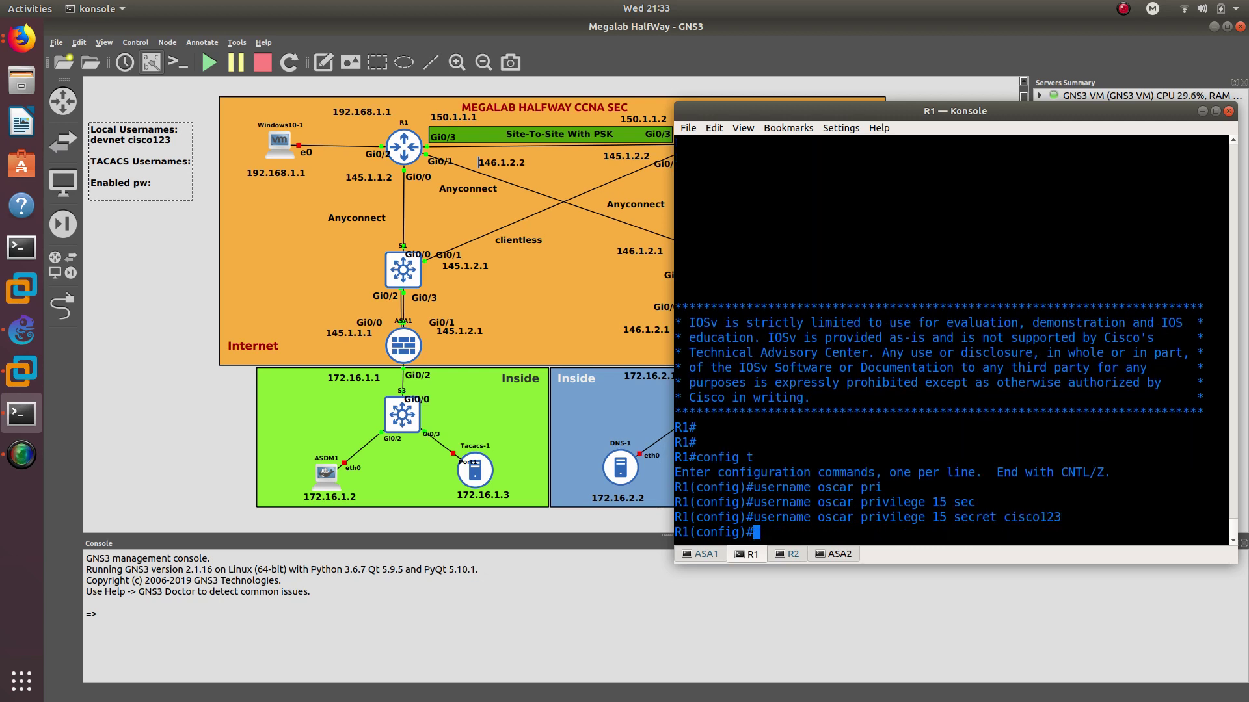
Leave configuration mode and save the configuration to startup with wr
{"action": "type", "text": "end"}
{"action": "key", "text": "Return"}
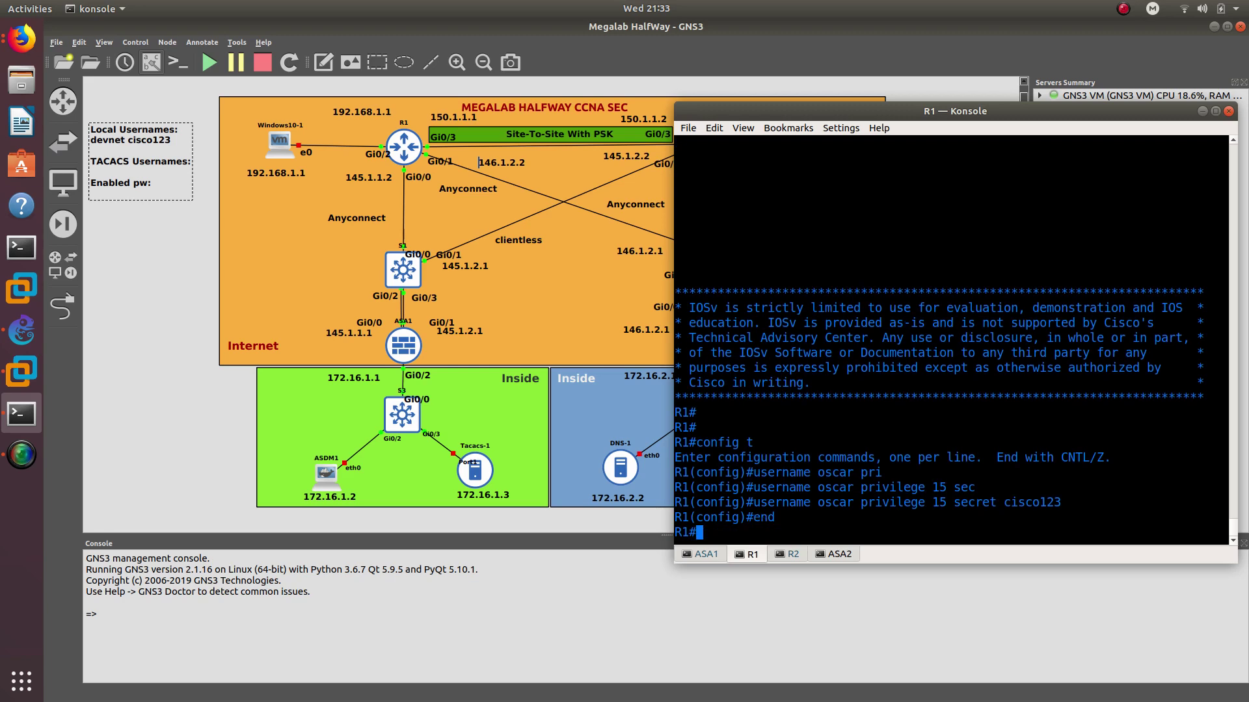
{"action": "type", "text": "wr"}
{"action": "key", "text": "Return"}
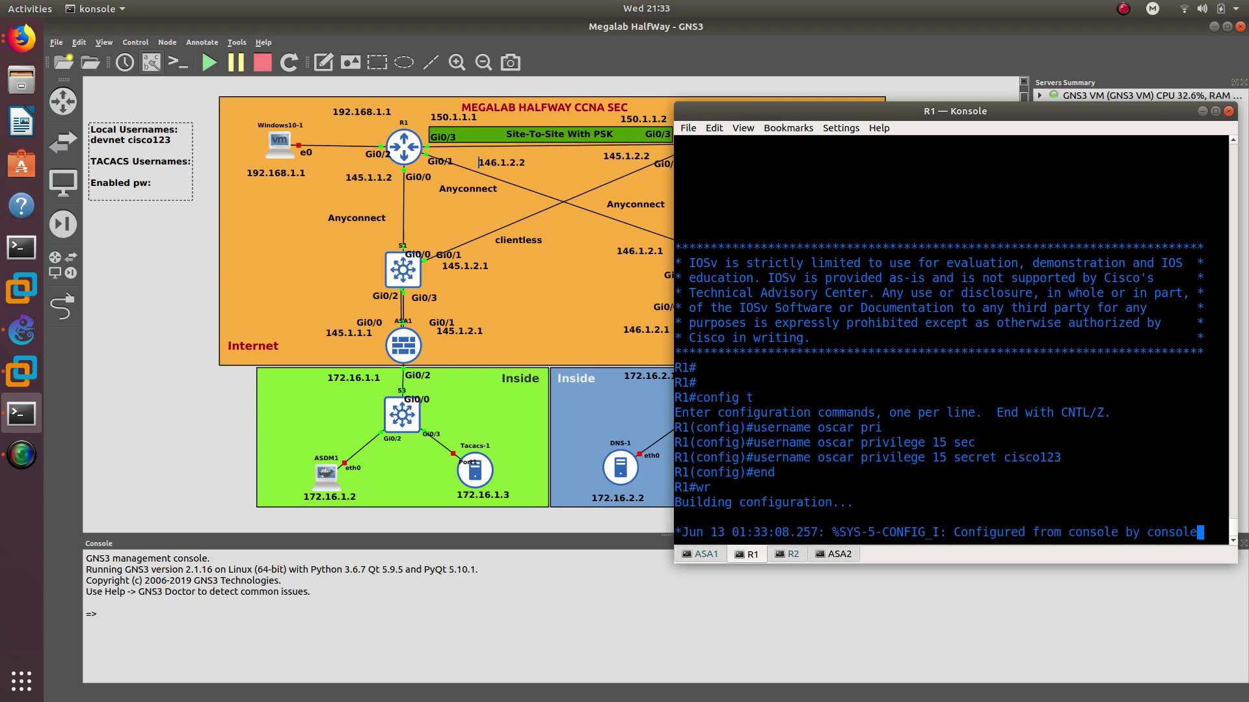
{"action": "key", "text": "Return"}
{"action": "key", "text": "Return"}
{"action": "key", "text": "Return"}
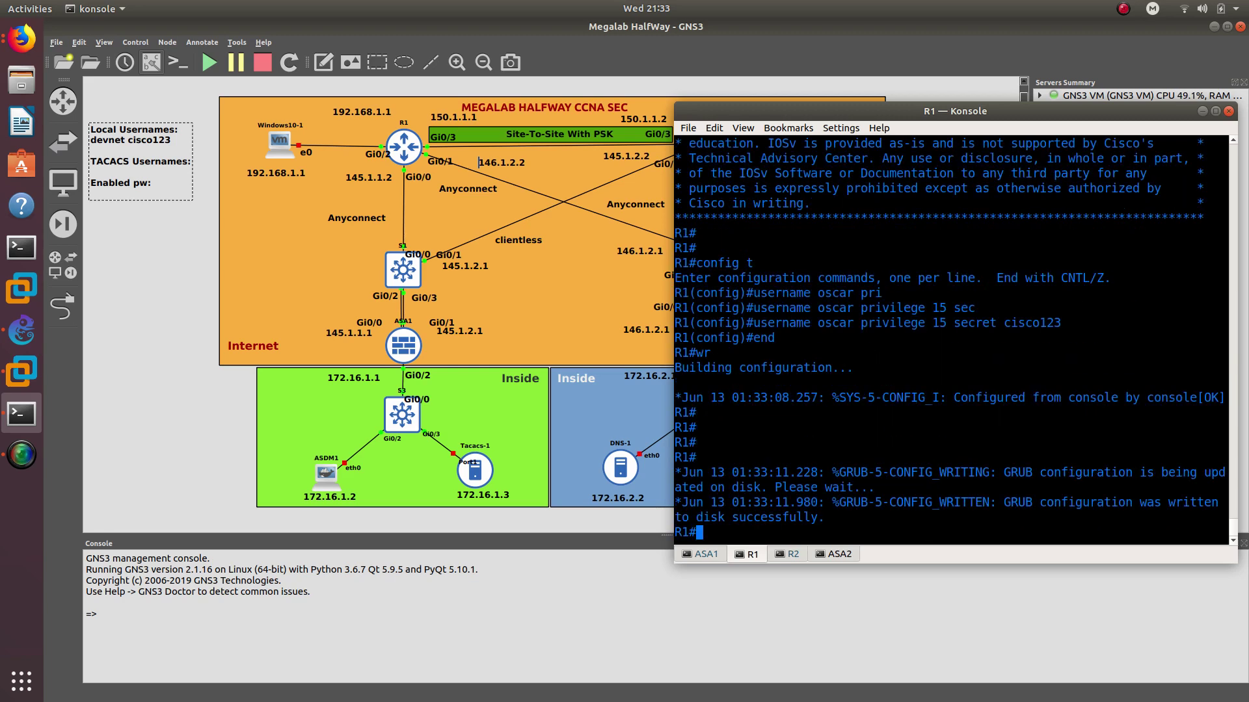
Log in as the new user, enter global configuration, and select the username line for copying
{"action": "type", "text": "login"}
{"action": "key", "text": "Return"}
{"action": "type", "text": "oscar"}
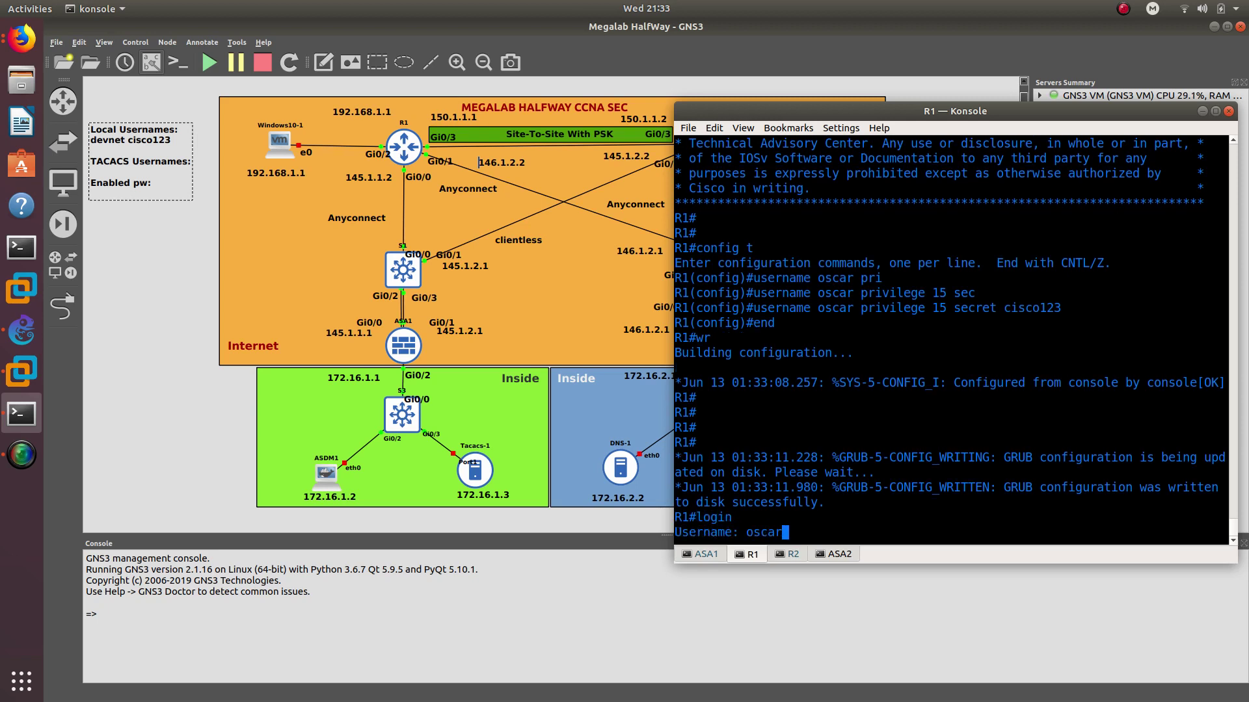
{"action": "key", "text": "Return"}
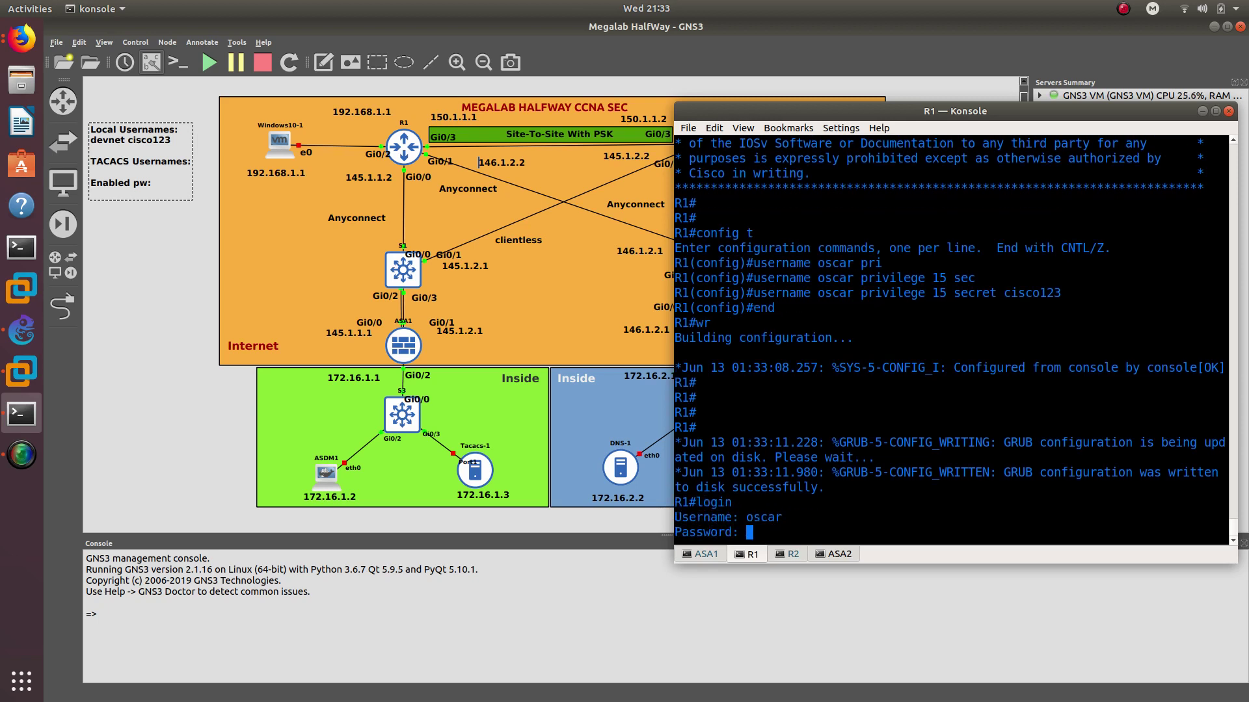
{"action": "key", "text": "Return"}
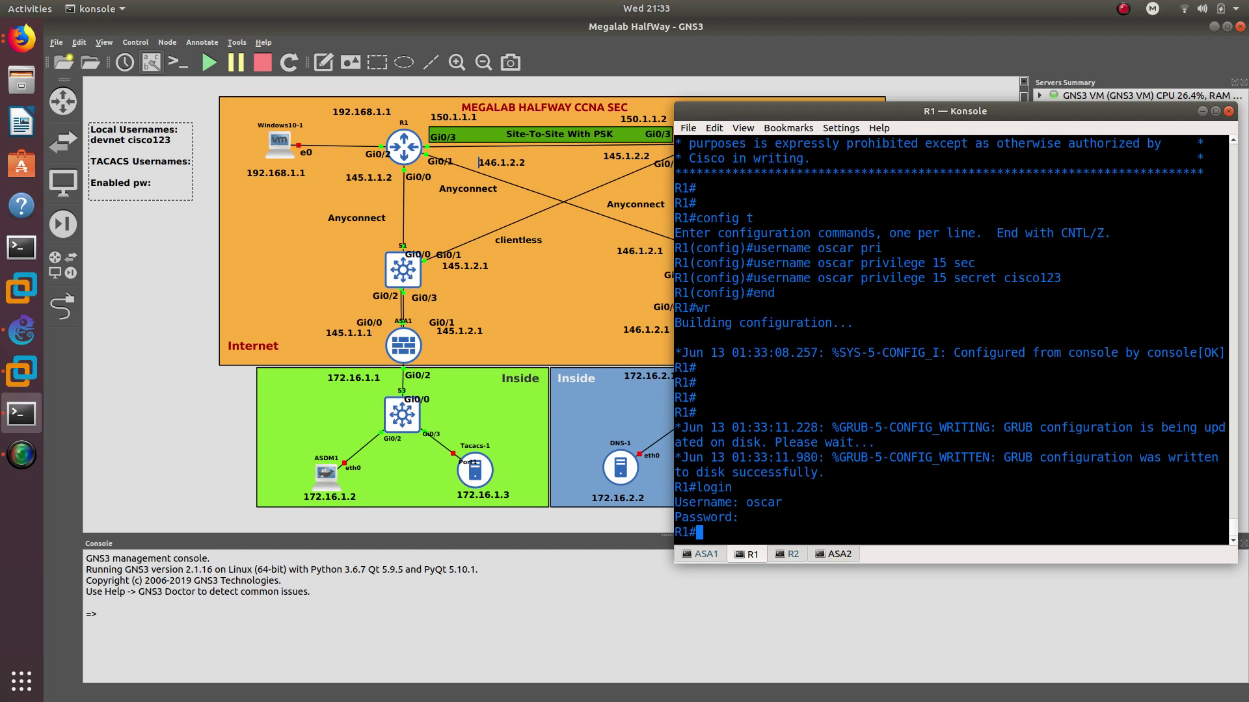
{"action": "type", "text": "config t"}
{"action": "key", "text": "Return"}
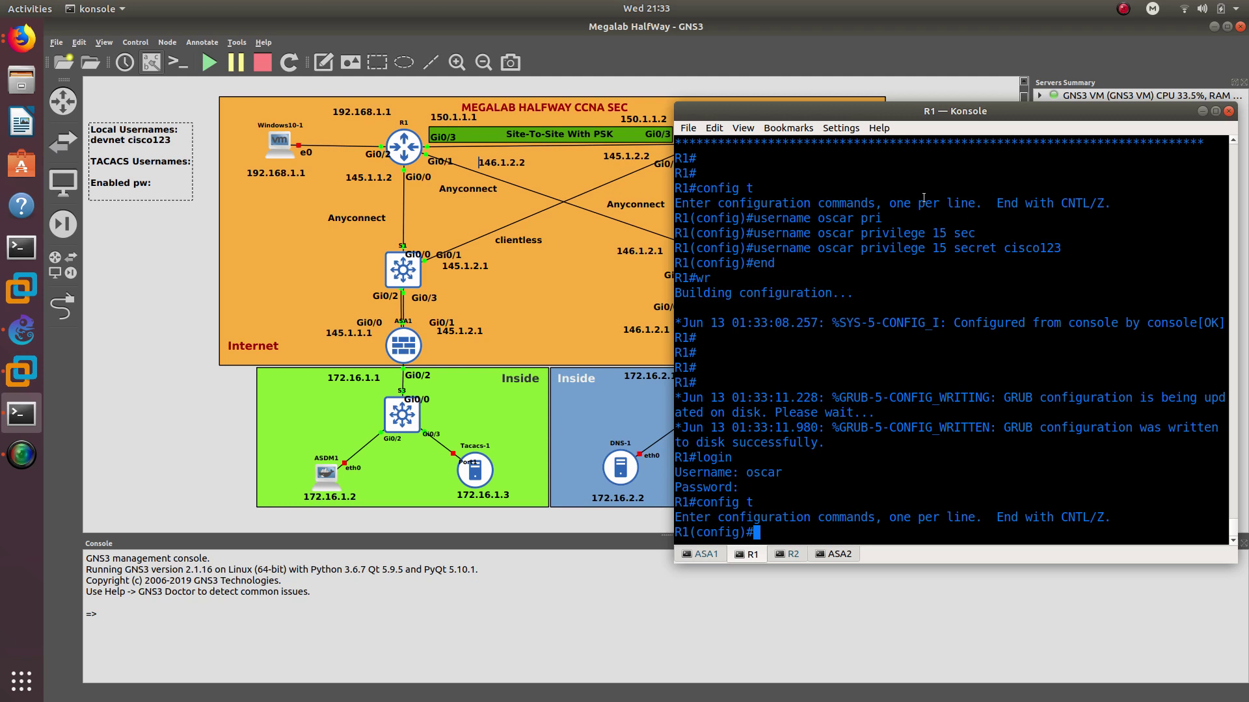
{"action": "left_click_drag", "start_coordinate": [860, 248], "coordinate": [954, 247]}
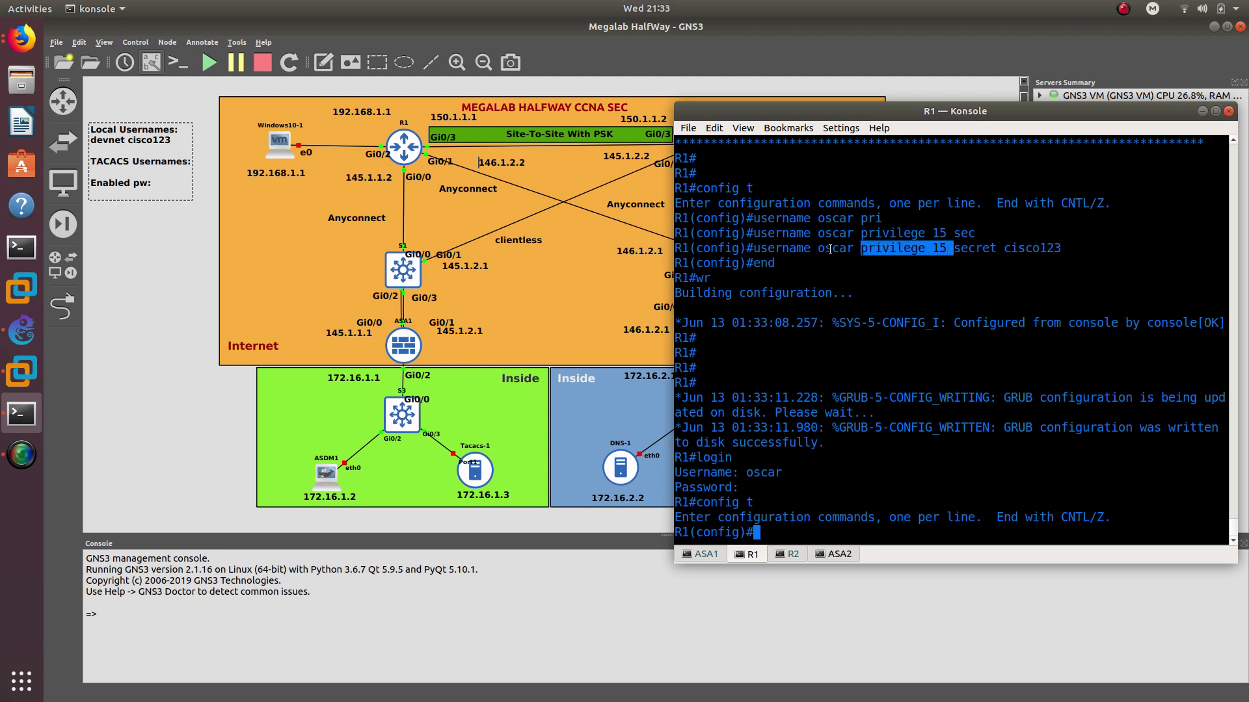
{"action": "double_click", "coordinate": [829, 249]}
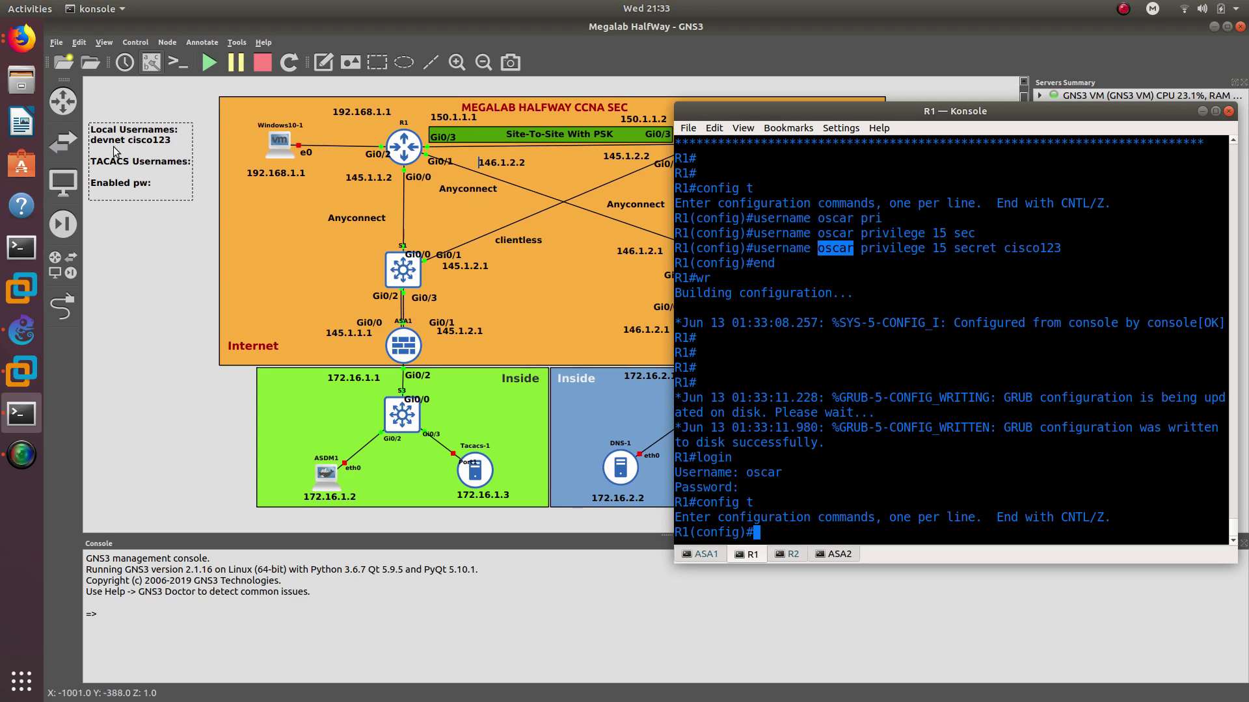
Add the new admin user and its password to the usernames note, fixing the label to '(shutdowns)'
{"action": "left_click", "coordinate": [180, 139]}
{"action": "key", "text": "Return"}
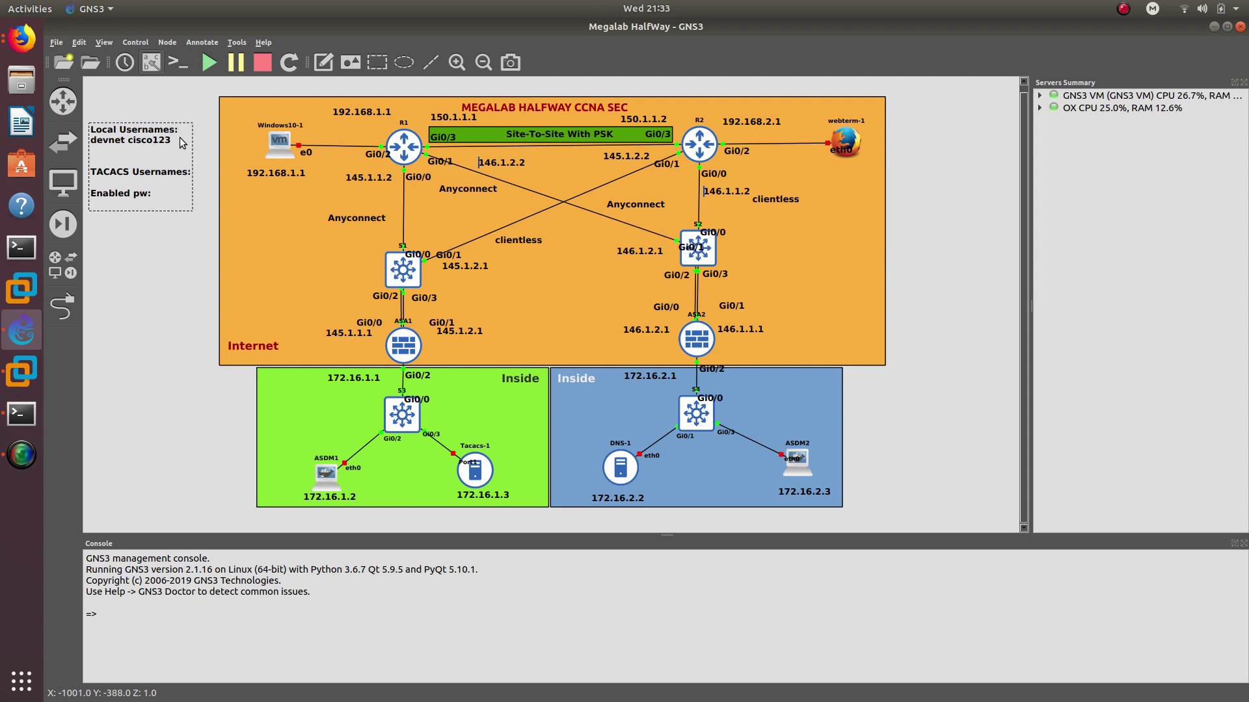
{"action": "type", "text": "oscar cisco123"}
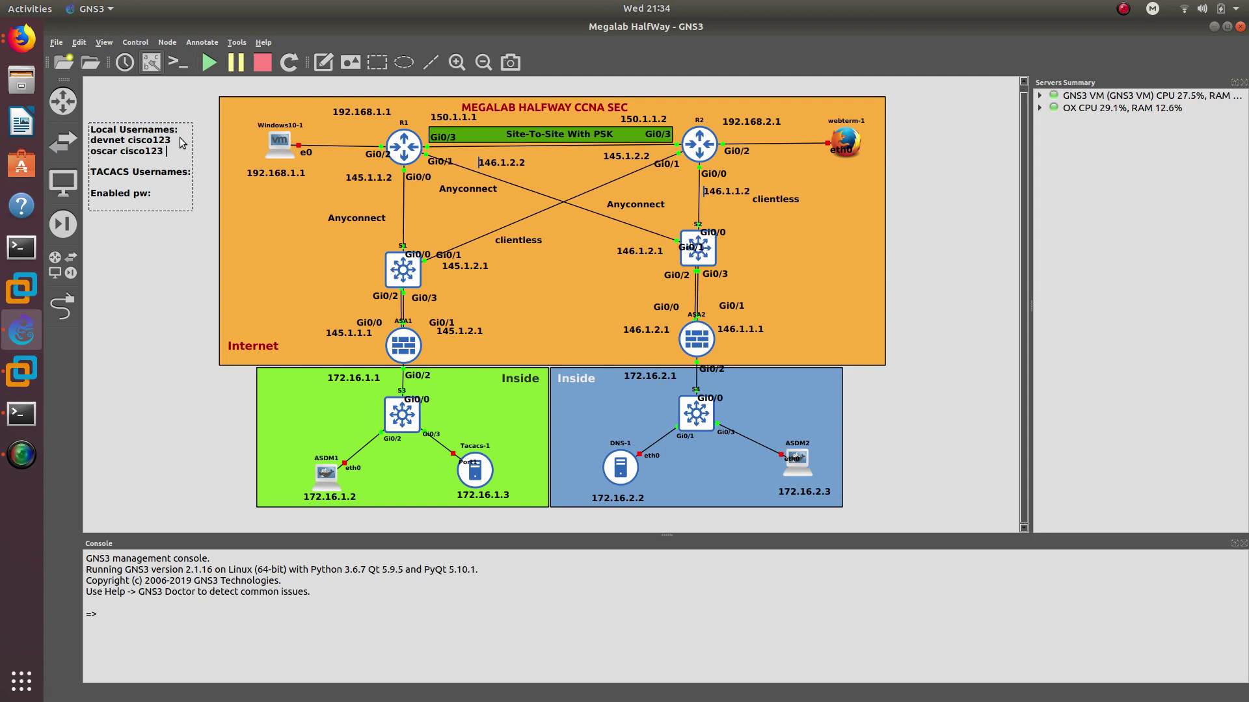
{"action": "type", "text": " (a)"}
{"action": "type", "text": "dmin"}
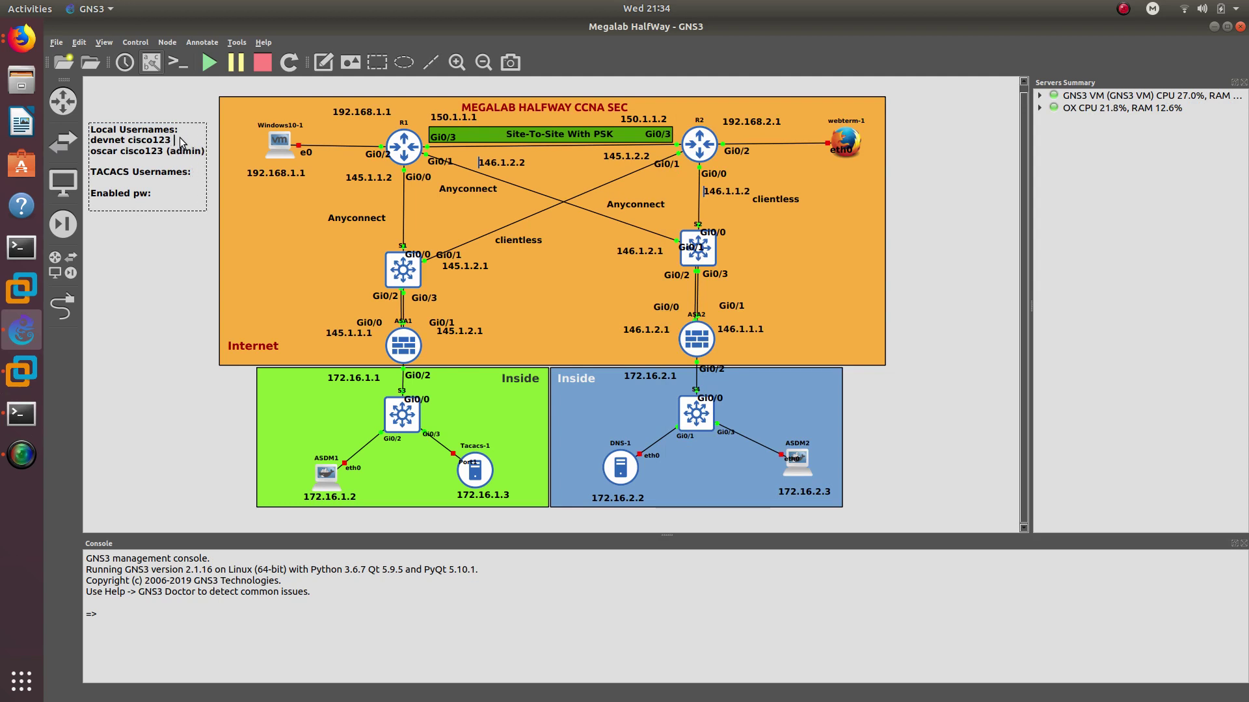
{"action": "type", "text": " (shutdown)"}
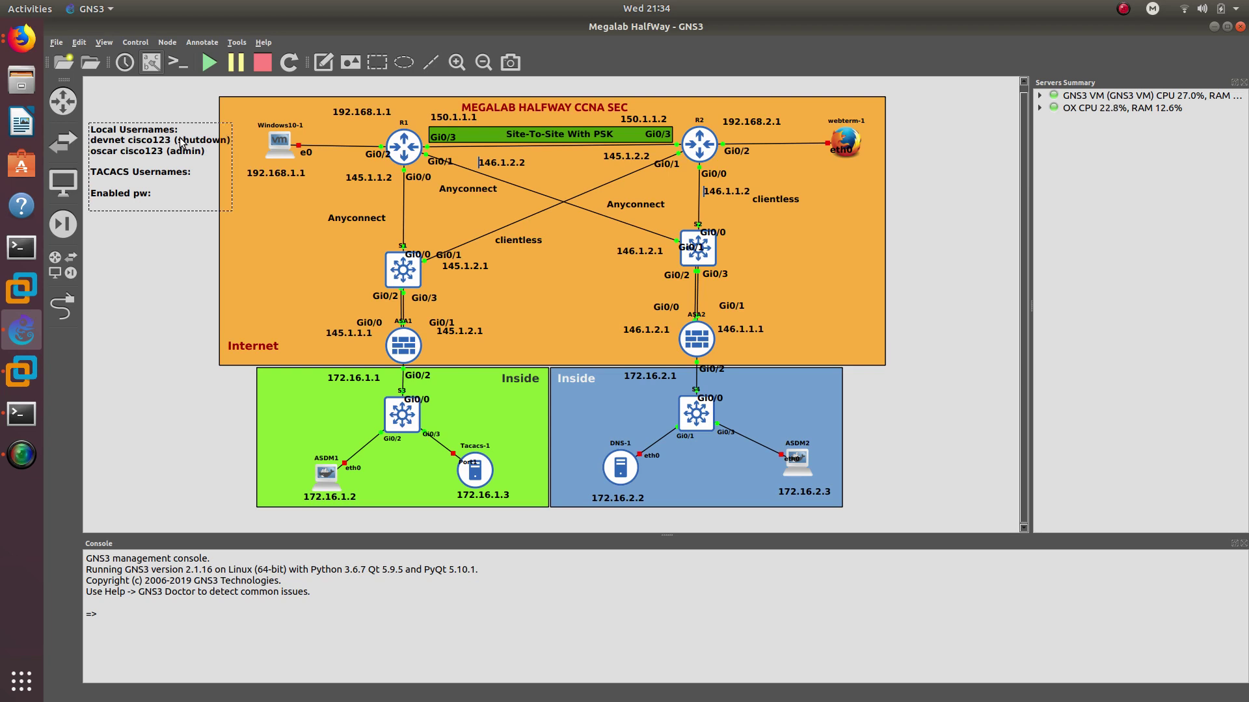
{"action": "key", "text": "Left"}
{"action": "type", "text": "s"}
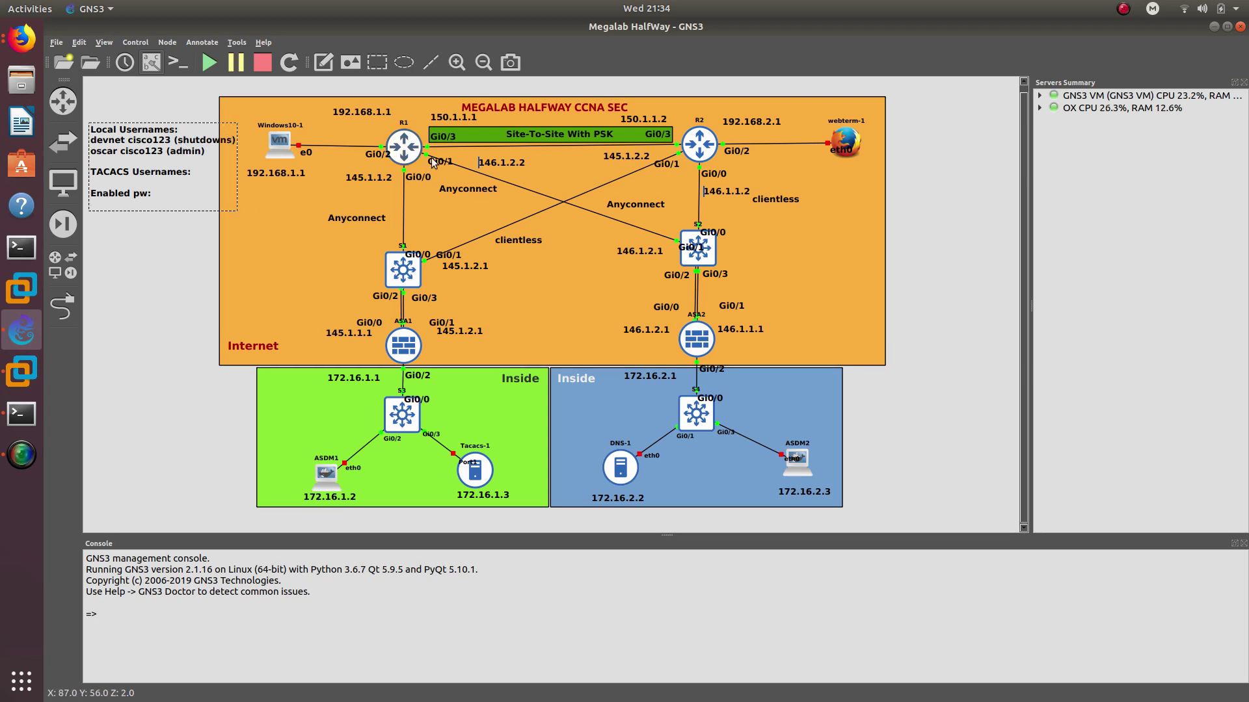
{"action": "mouse_move", "coordinate": [408, 147]}
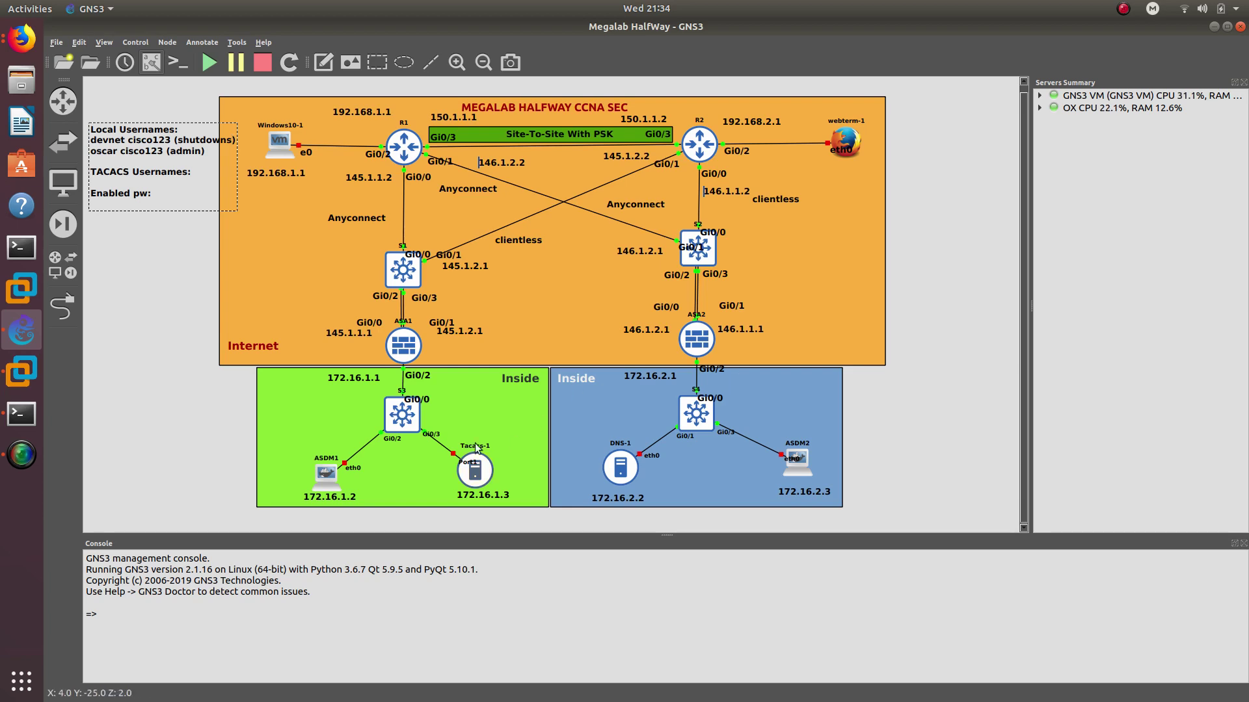
Switch to R1's console and enable aaa new-model
{"action": "key", "text": "alt+Tab"}
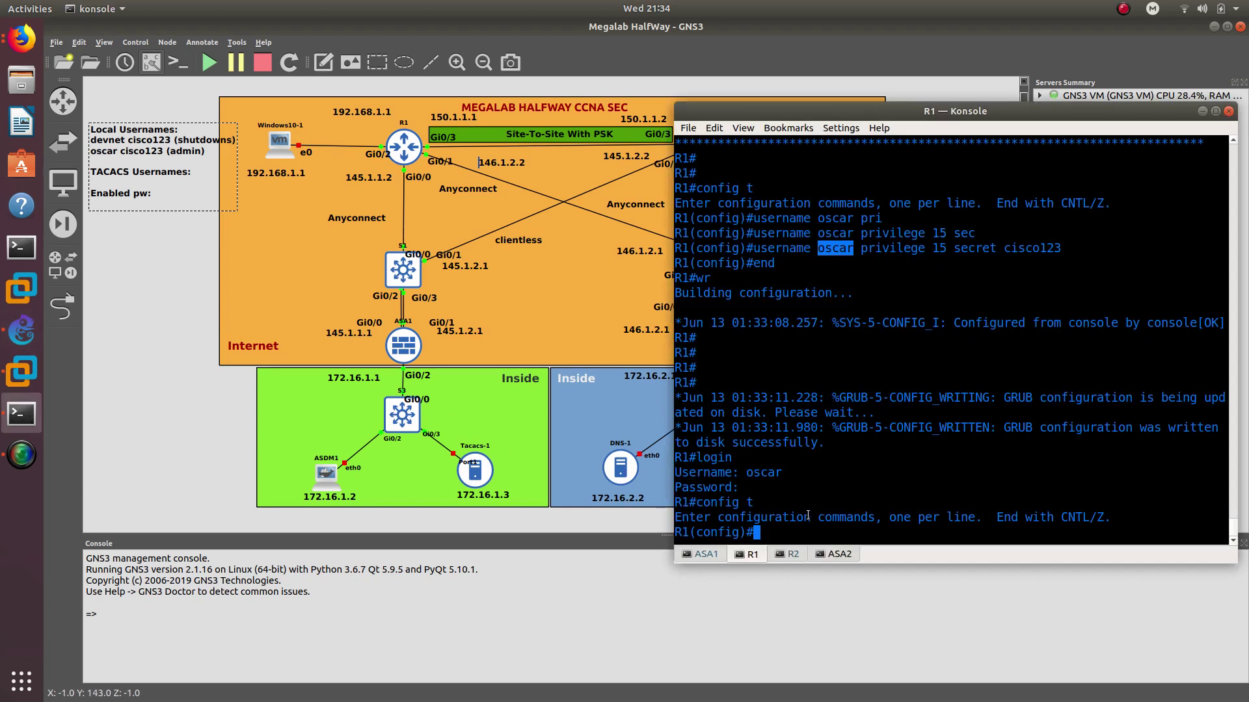
{"action": "type", "text": "aaa ne"}
{"action": "key", "text": "Tab"}
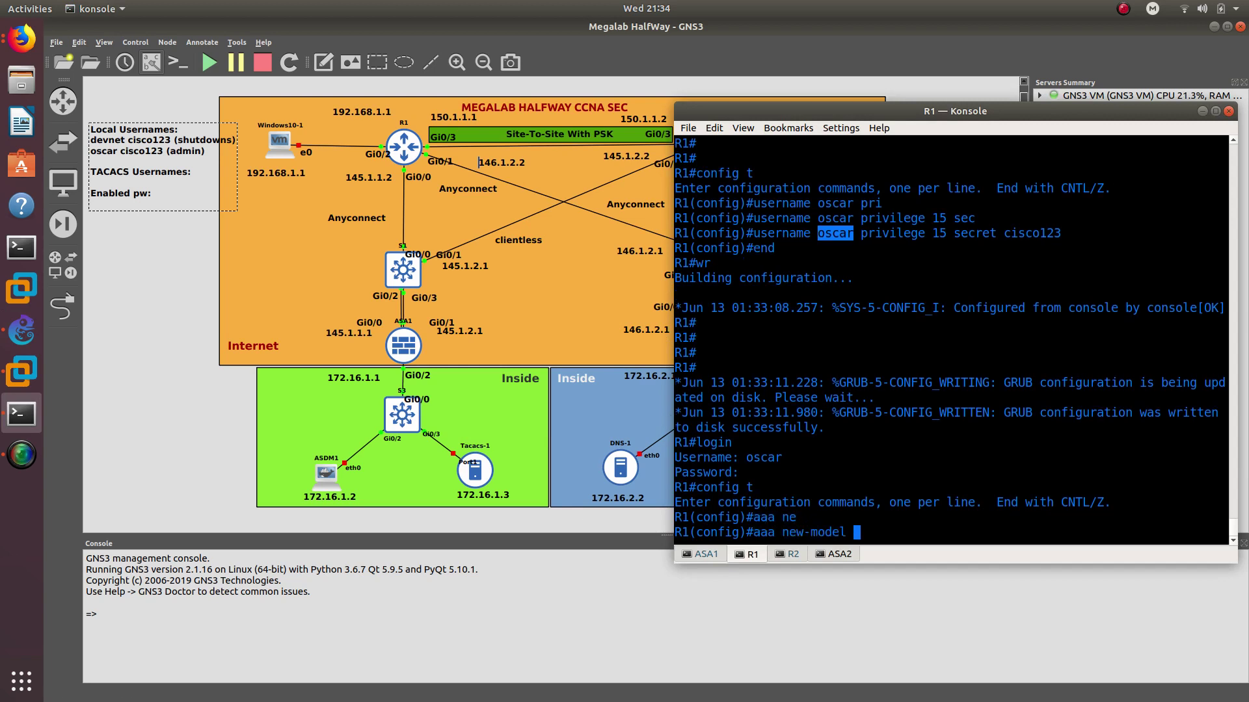
{"action": "key", "text": "Return"}
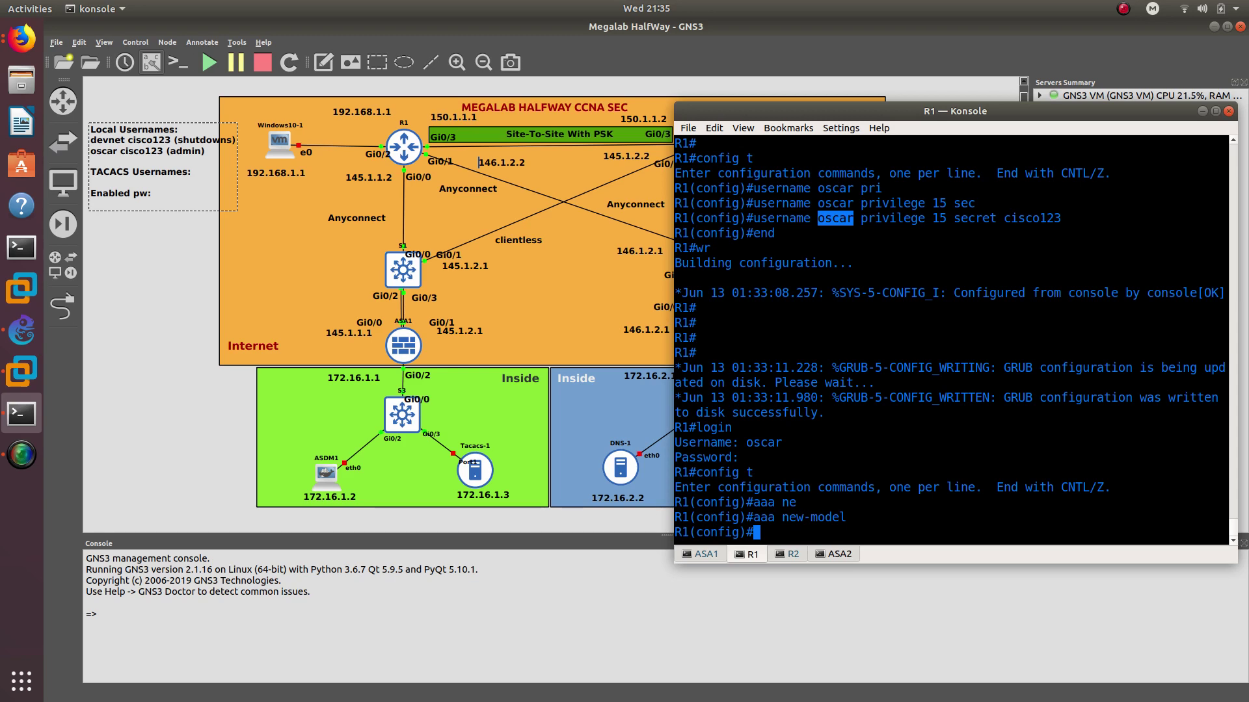
Create a parser view named IT
{"action": "type", "text": "par"}
{"action": "key", "text": "Tab"}
{"action": "type", "text": "s"}
{"action": "key", "text": "Tab"}
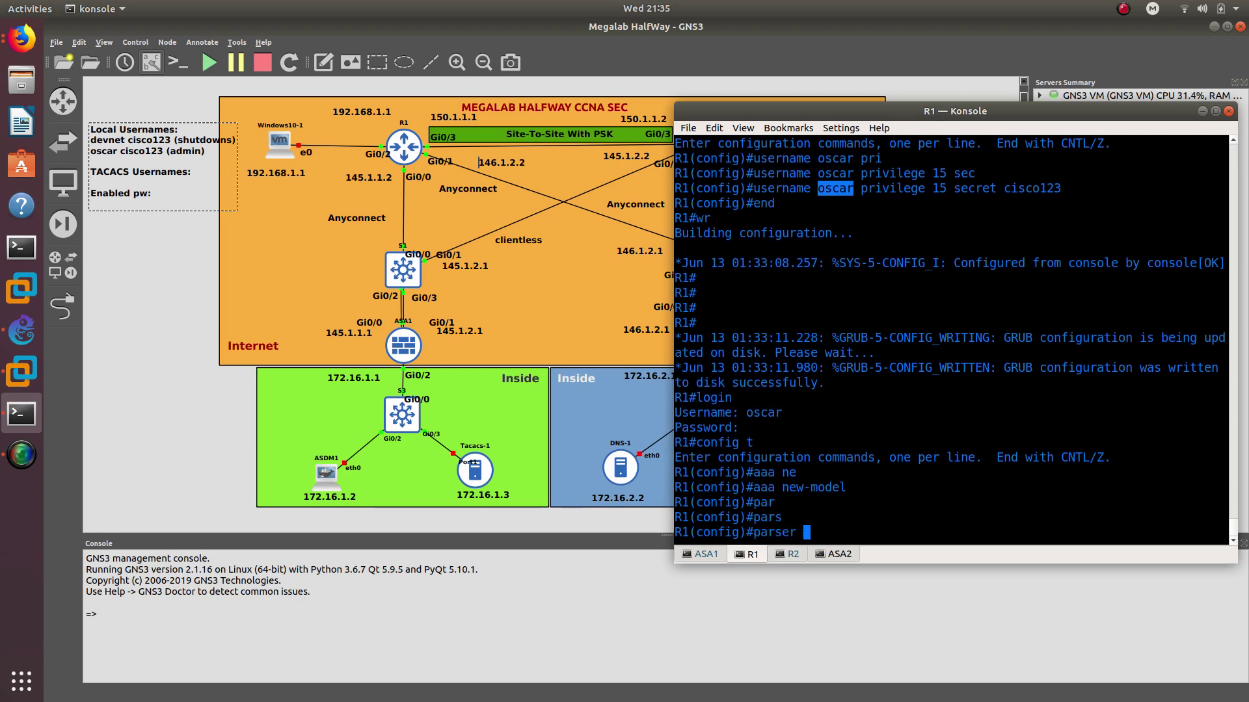
{"action": "type", "text": "v"}
{"action": "key", "text": "Tab"}
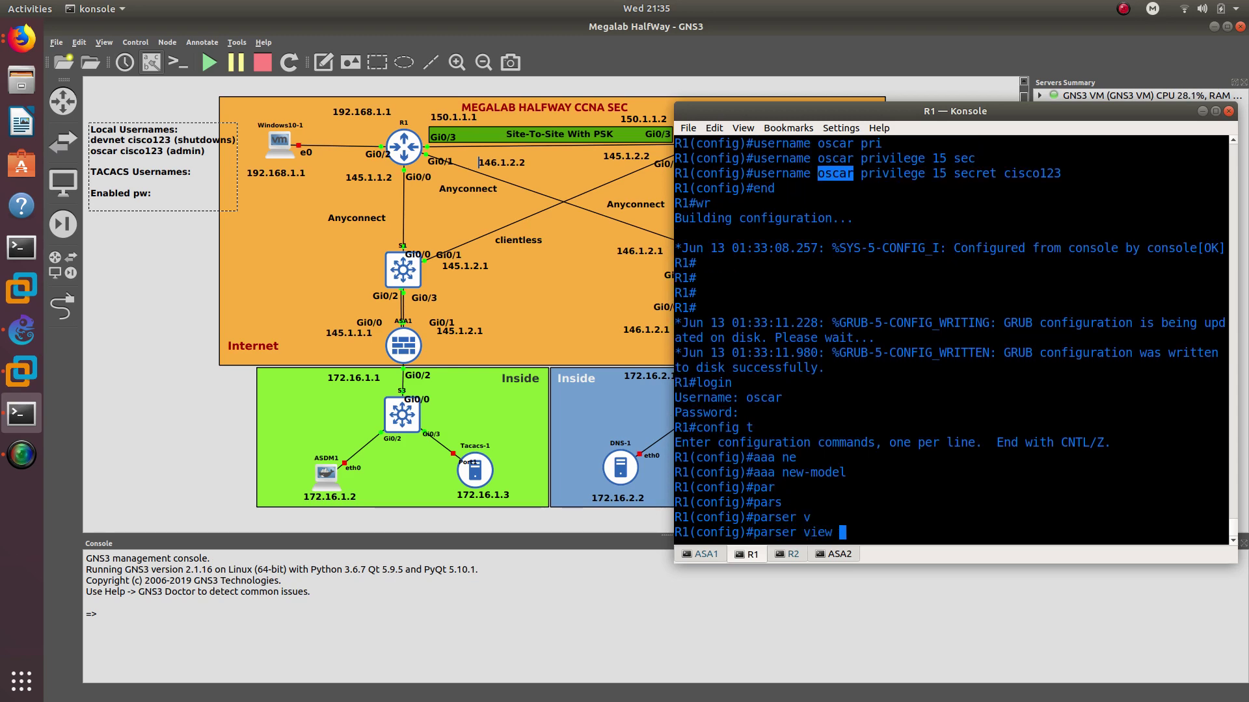
{"action": "type", "text": "?"}
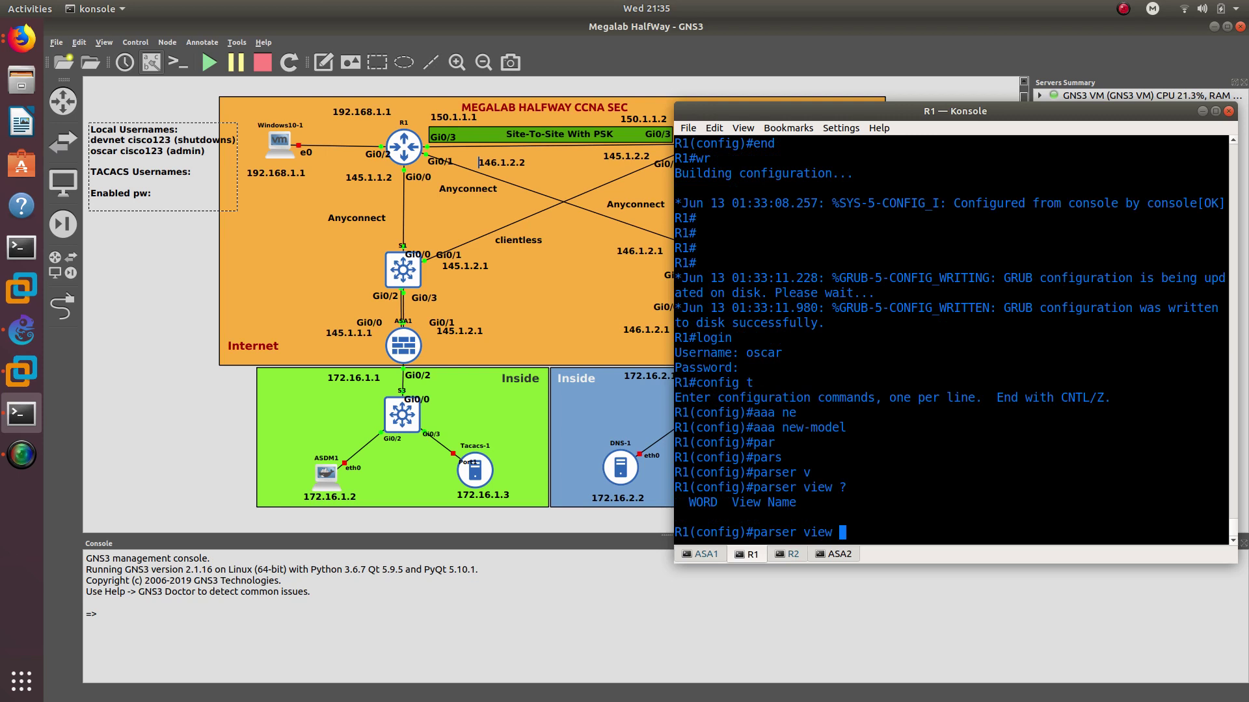
{"action": "type", "text": "IT"}
{"action": "key", "text": "Return"}
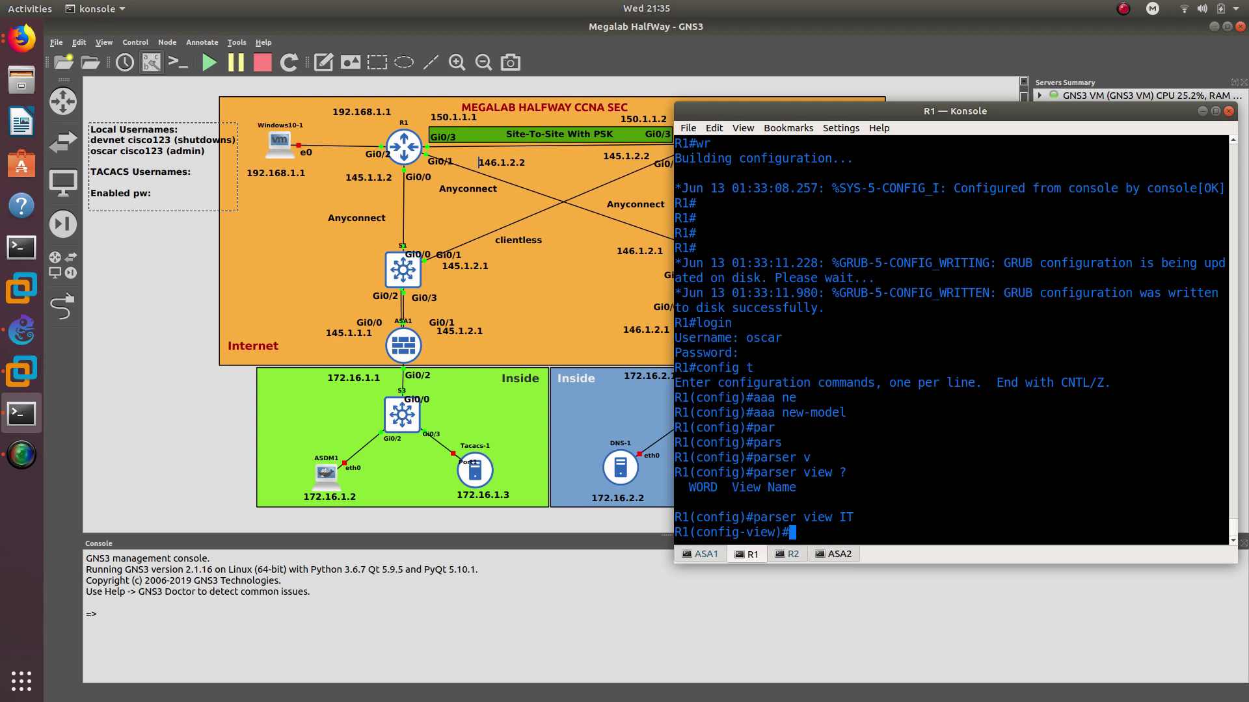
Give the IT parser view a secret password
{"action": "type", "text": "se"}
{"action": "key", "text": "Tab"}
{"action": "type", "text": "cisco123"}
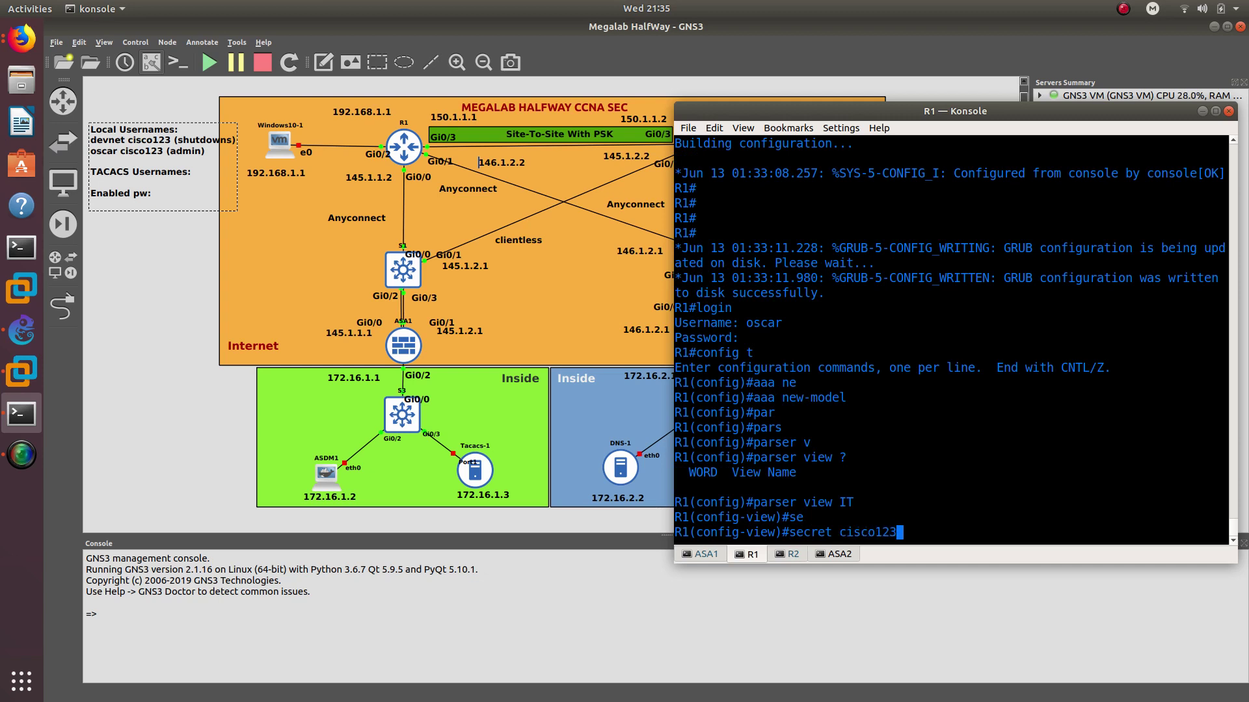
{"action": "key", "text": "Return"}
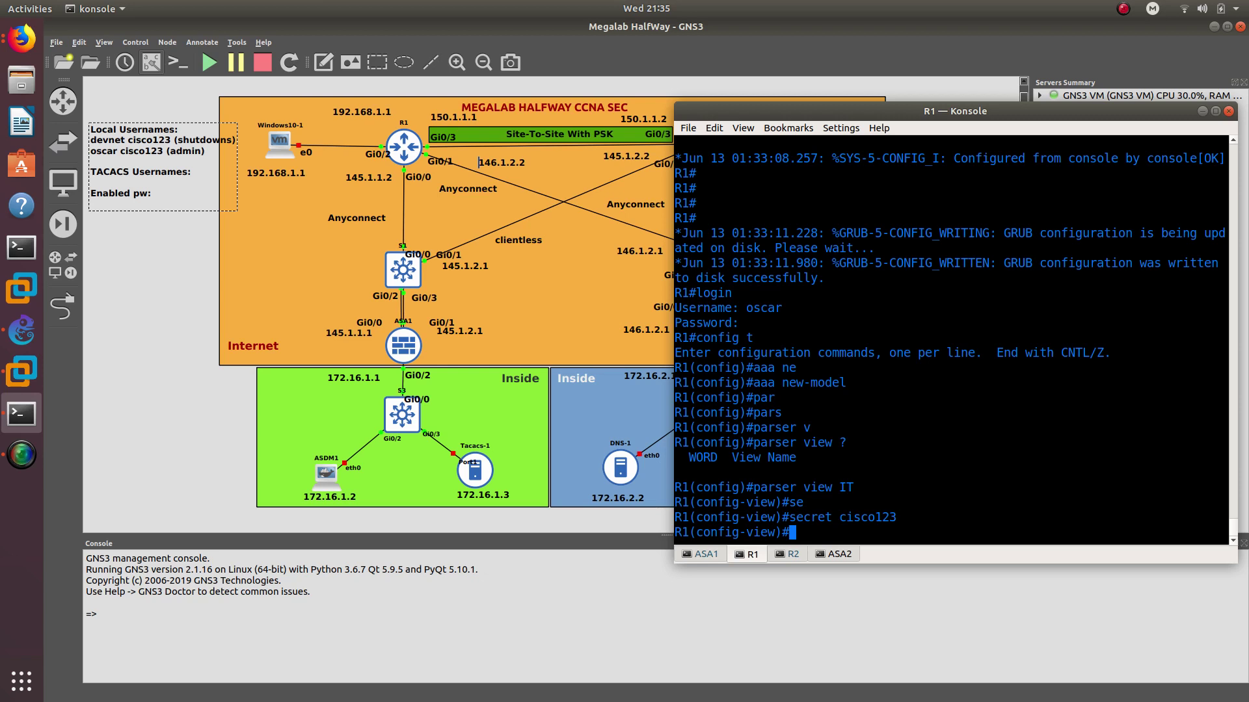
Try to allow 'show versions' in the view with commands exec include
{"action": "type", "text": "comman"}
{"action": "key", "text": "Tab"}
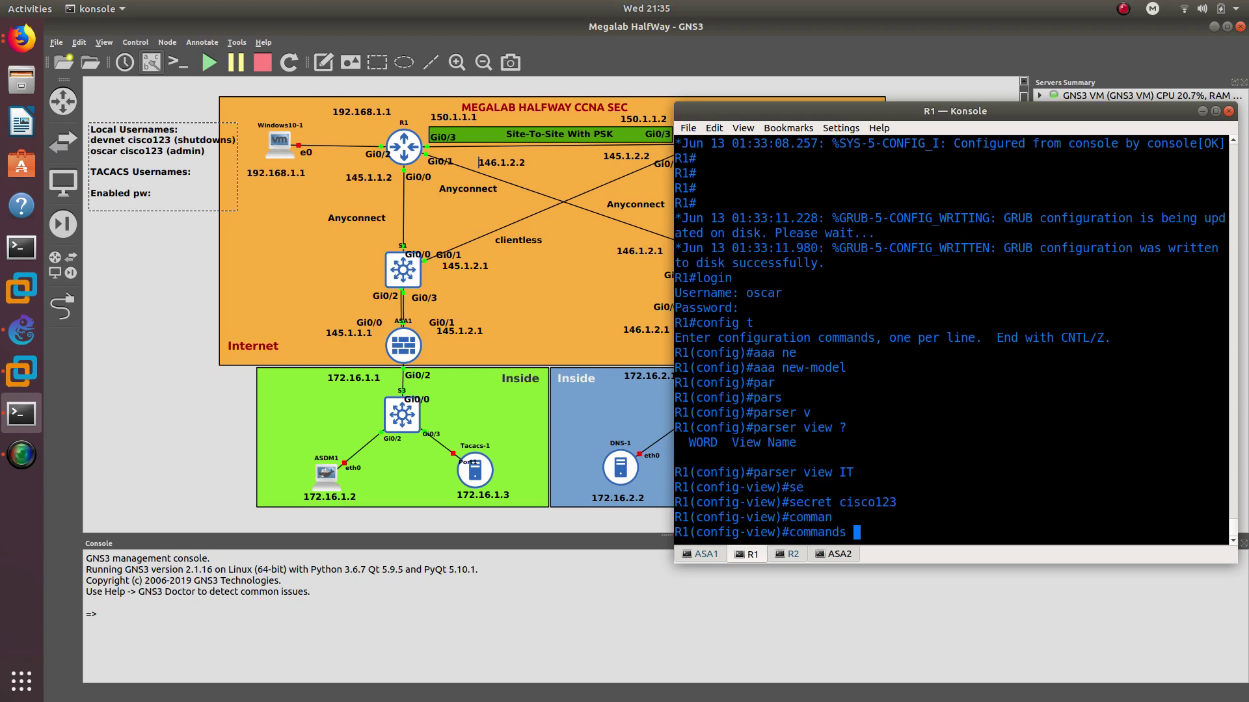
{"action": "type", "text": "ece"}
{"action": "key", "text": "Tab"}
{"action": "key", "text": "BackSpace"}
{"action": "key", "text": "BackSpace"}
{"action": "type", "text": "x"}
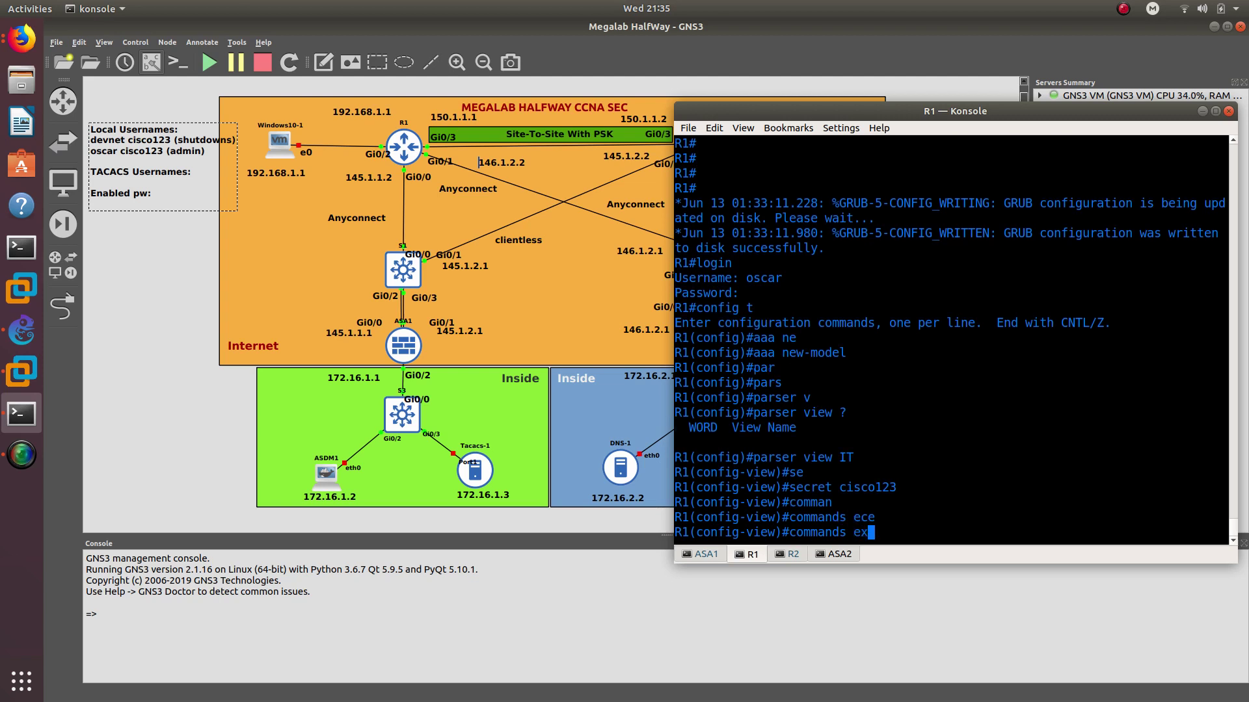
{"action": "type", "text": "e"}
{"action": "key", "text": "Tab"}
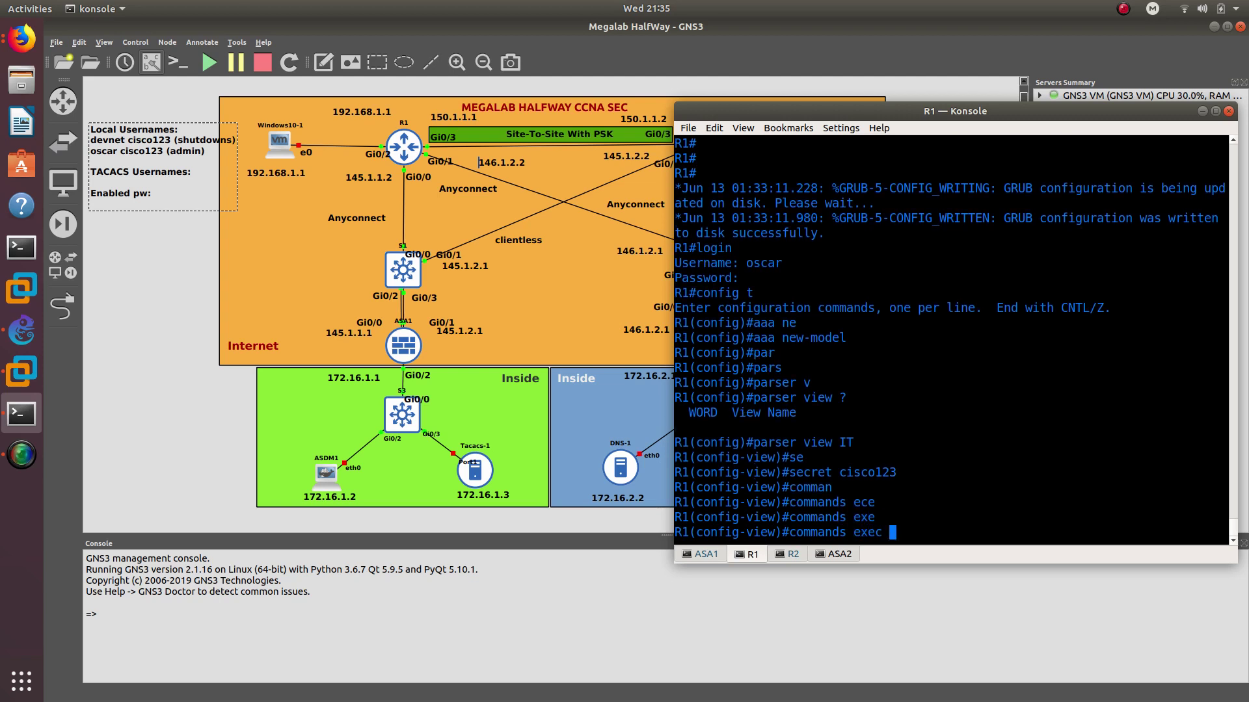
{"action": "type", "text": "in"}
{"action": "key", "text": "Tab"}
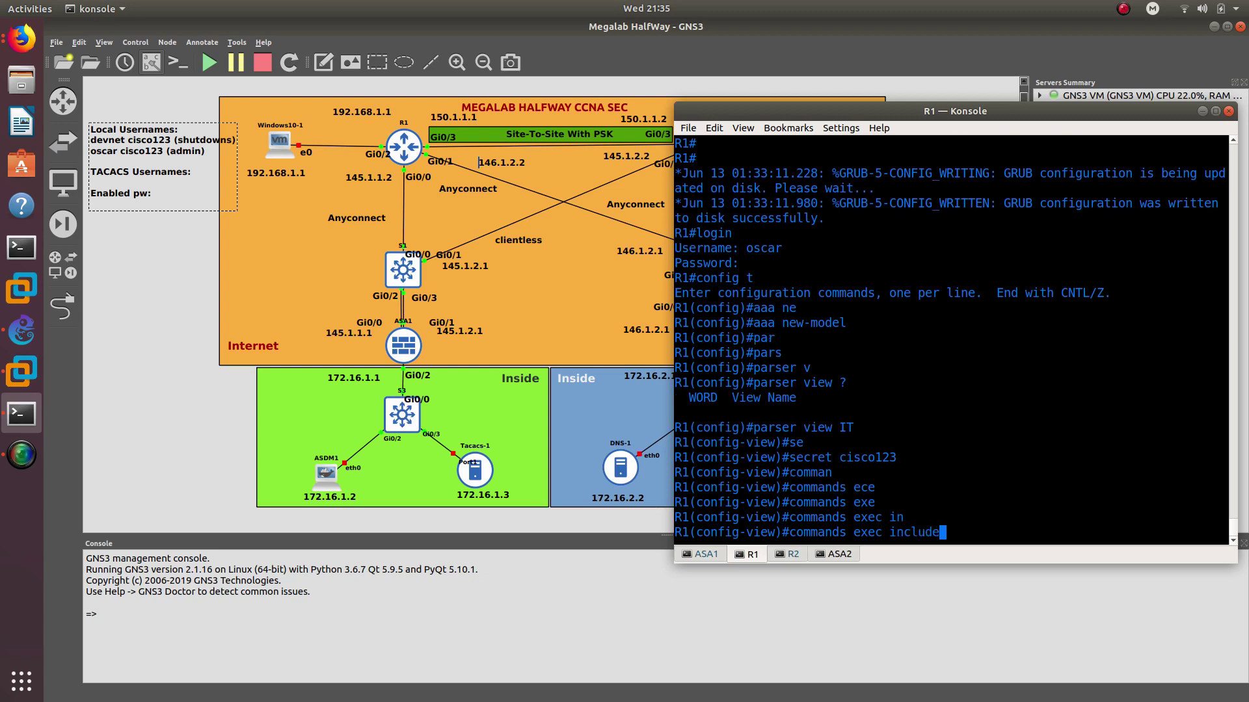
{"action": "type", "text": "sho"}
{"action": "key", "text": "Tab"}
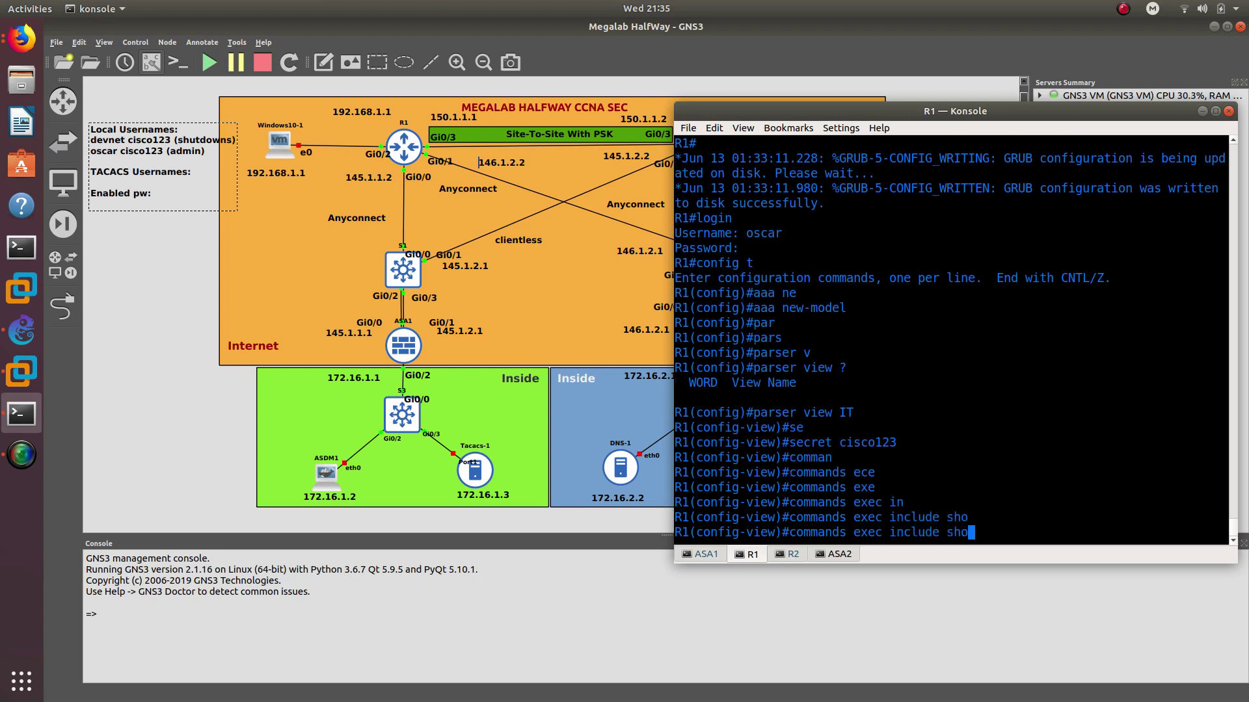
{"action": "type", "text": "w"}
{"action": "key", "text": "Tab"}
{"action": "type", "text": "ve"}
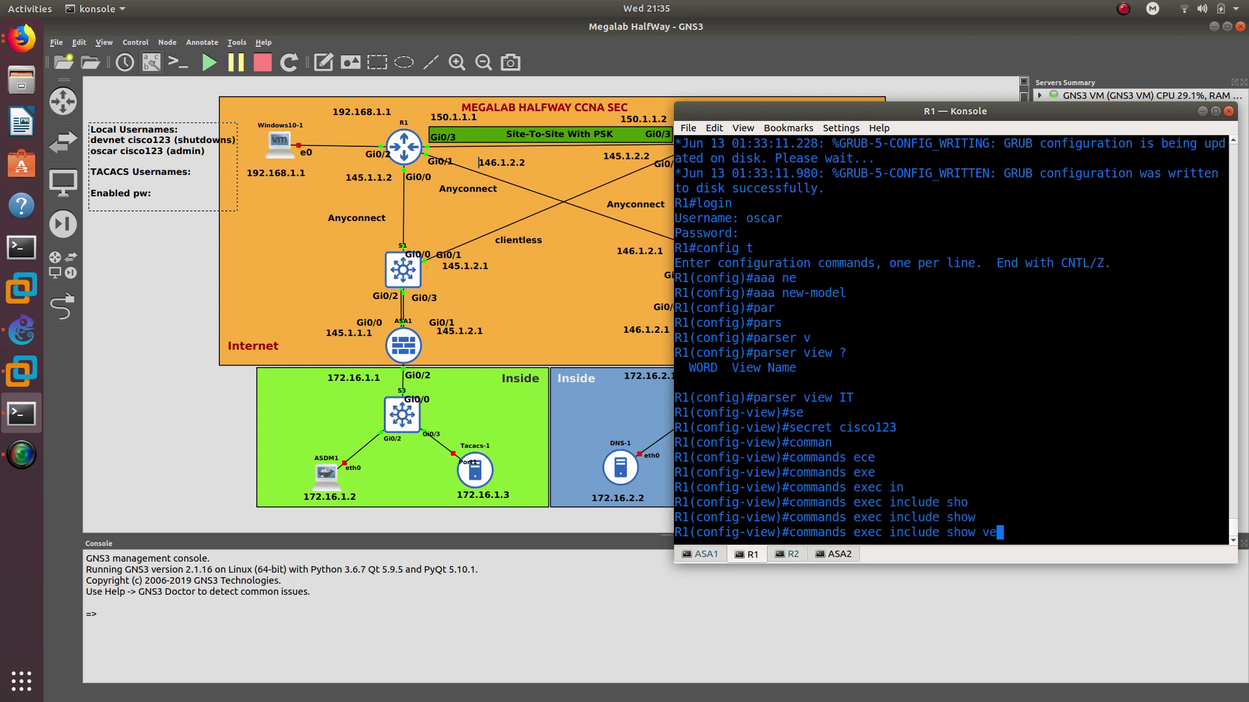
{"action": "type", "text": "rsoons"}
{"action": "key", "text": "Return"}
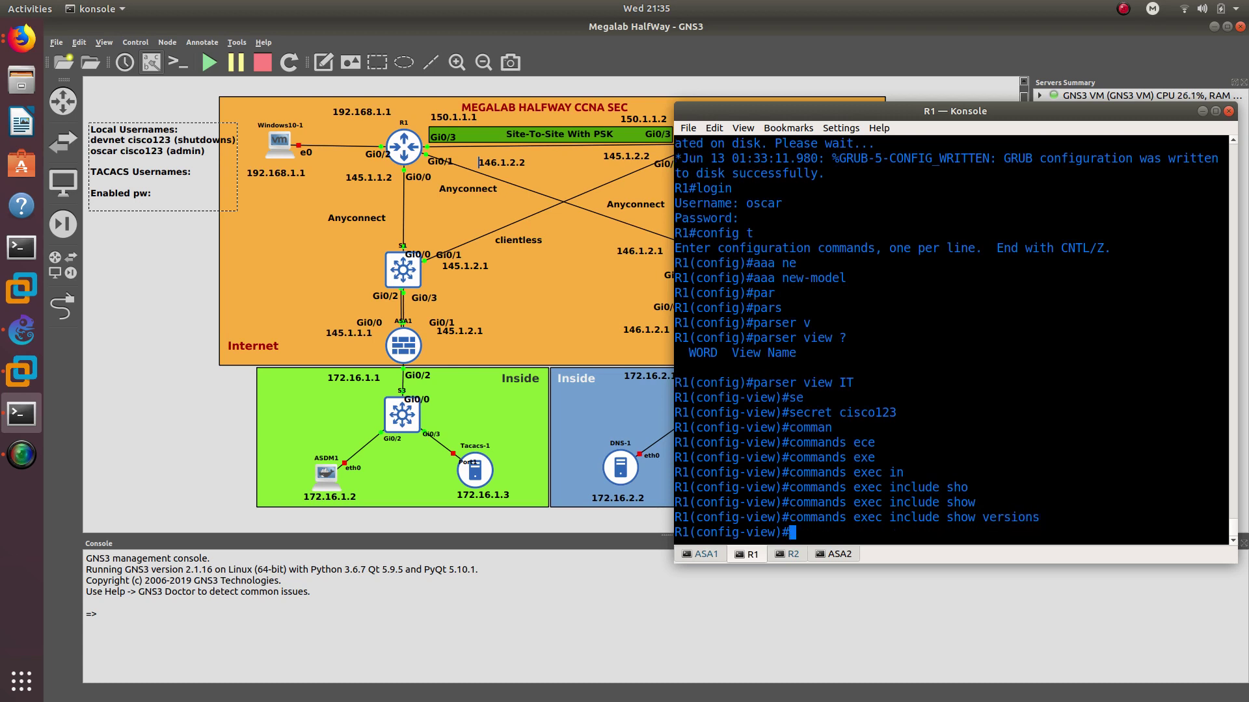
Remove the mistaken show versions entry and allow show version instead
{"action": "key", "text": "Up"}
{"action": "key", "text": "BackSpace"}
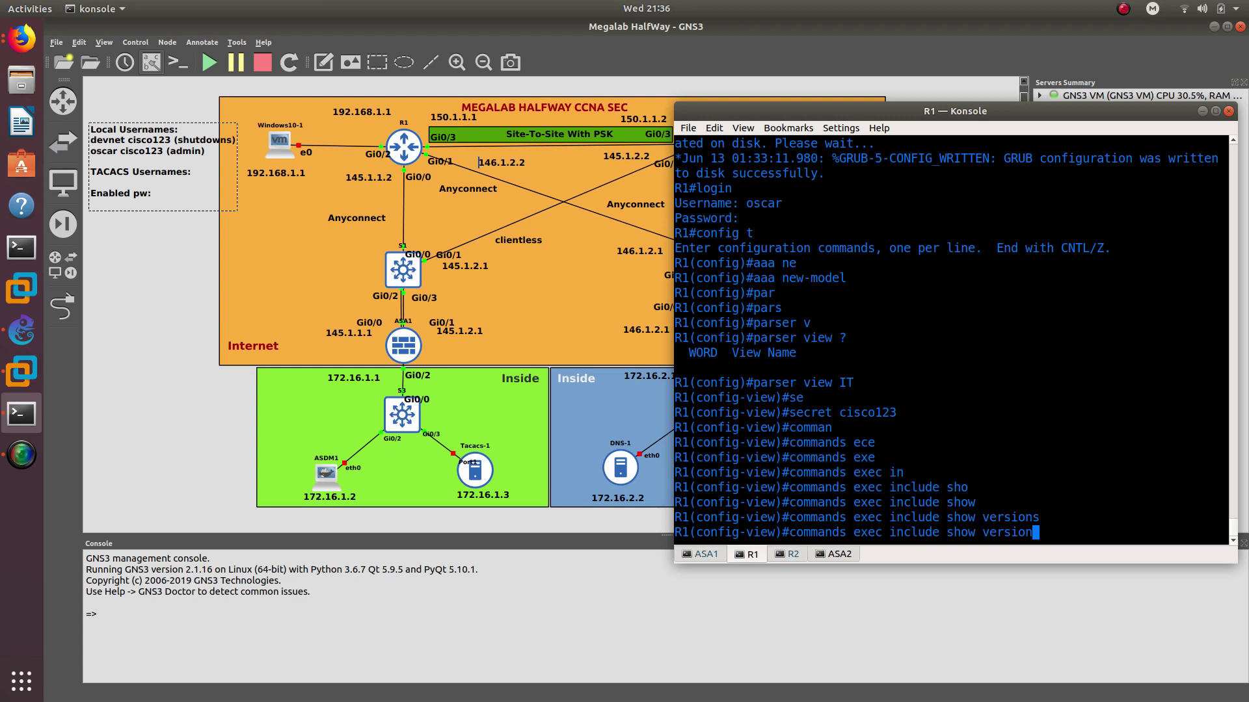
{"action": "key", "text": "alt+b"}
{"action": "key", "text": "ctrl+a"}
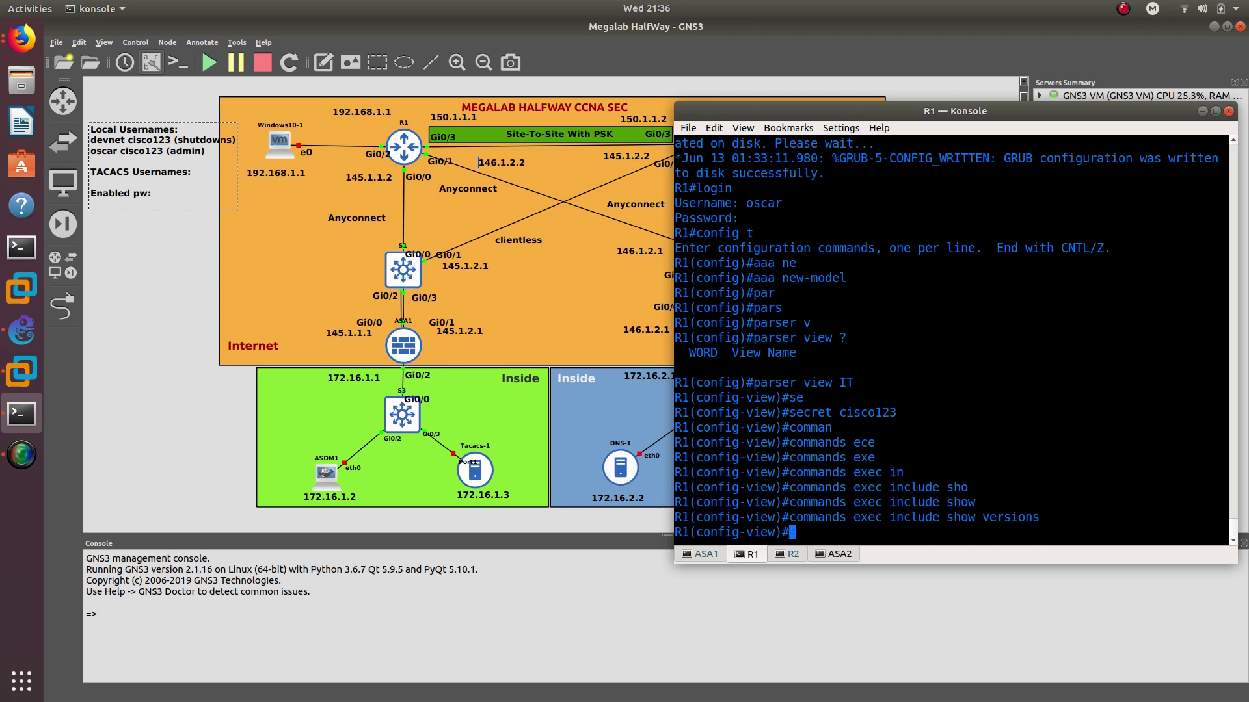
{"action": "key", "text": "ctrl+e"}
{"action": "type", "text": "s"}
{"action": "key", "text": "Left"}
{"action": "key", "text": "Left"}
{"action": "key", "text": "Left"}
{"action": "key", "text": "Left"}
{"action": "key", "text": "Left"}
{"action": "key", "text": "Left"}
{"action": "key", "text": "Left"}
{"action": "key", "text": "Left"}
{"action": "key", "text": "Left"}
{"action": "key", "text": "Left"}
{"action": "key", "text": "Left"}
{"action": "key", "text": "Left"}
{"action": "key", "text": "Left"}
{"action": "key", "text": "Left"}
{"action": "key", "text": "Left"}
{"action": "key", "text": "Left"}
{"action": "key", "text": "Left"}
{"action": "key", "text": "Left"}
{"action": "key", "text": "Left"}
{"action": "key", "text": "Left"}
{"action": "key", "text": "Left"}
{"action": "key", "text": "Left"}
{"action": "key", "text": "Left"}
{"action": "key", "text": "Left"}
{"action": "key", "text": "Left"}
{"action": "key", "text": "Left"}
{"action": "key", "text": "Left"}
{"action": "key", "text": "Left"}
{"action": "key", "text": "Left"}
{"action": "key", "text": "Left"}
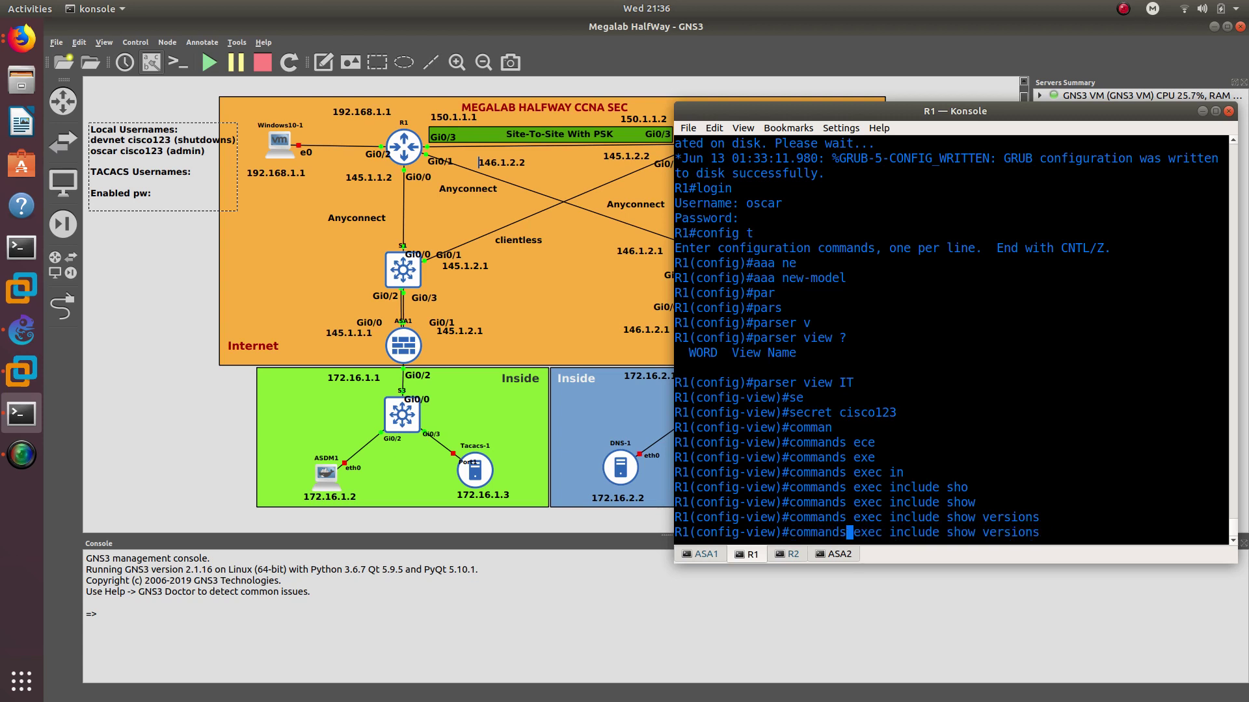
{"action": "type", "text": "no"}
{"action": "key", "text": "Return"}
{"action": "key", "text": "Up"}
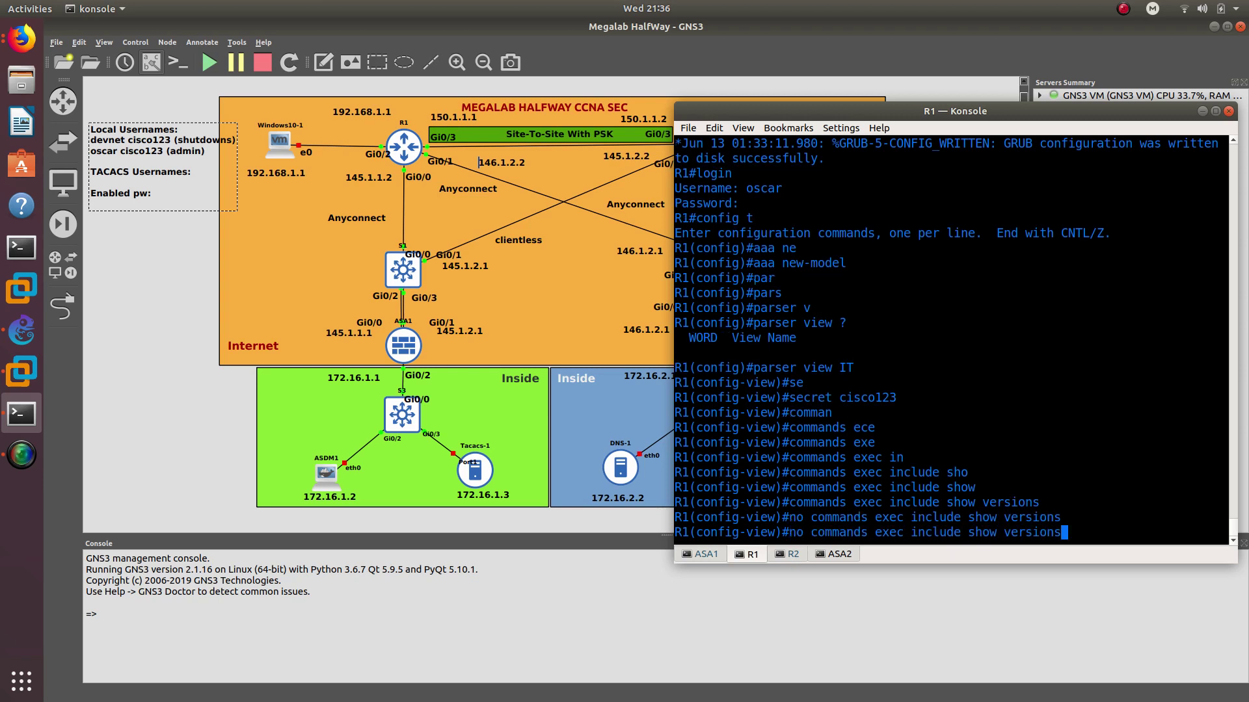
{"action": "key", "text": "Up"}
{"action": "key", "text": "BackSpace"}
{"action": "key", "text": "Return"}
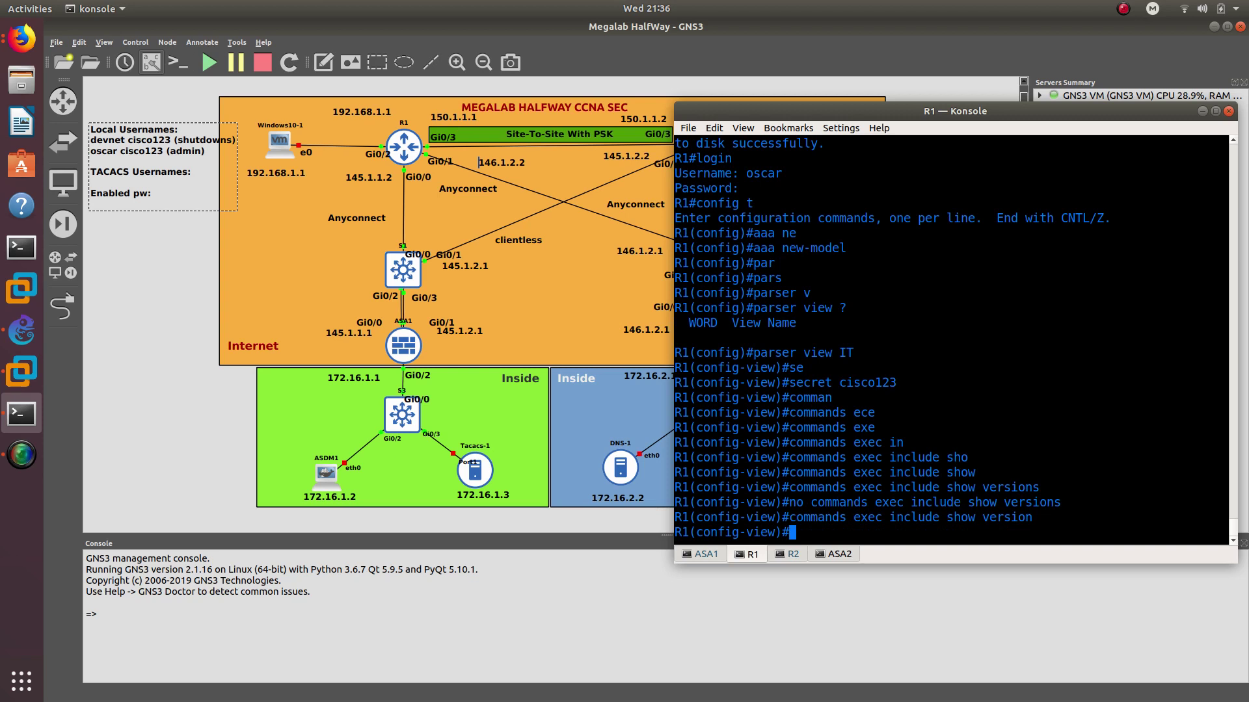
Allow all show ip commands in the IT view and leave configuration mode
{"action": "type", "text": "comman"}
{"action": "key", "text": "Tab"}
{"action": "type", "text": "exec "}
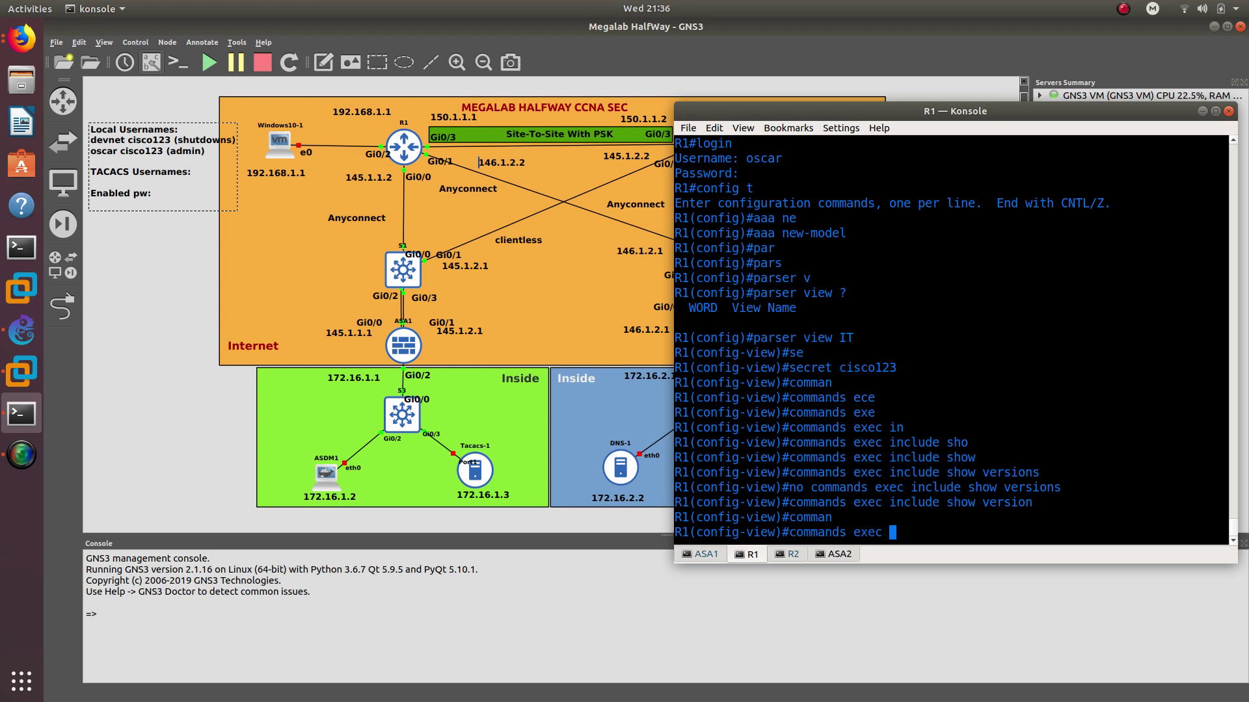
{"action": "type", "text": "incl"}
{"action": "key", "text": "Tab"}
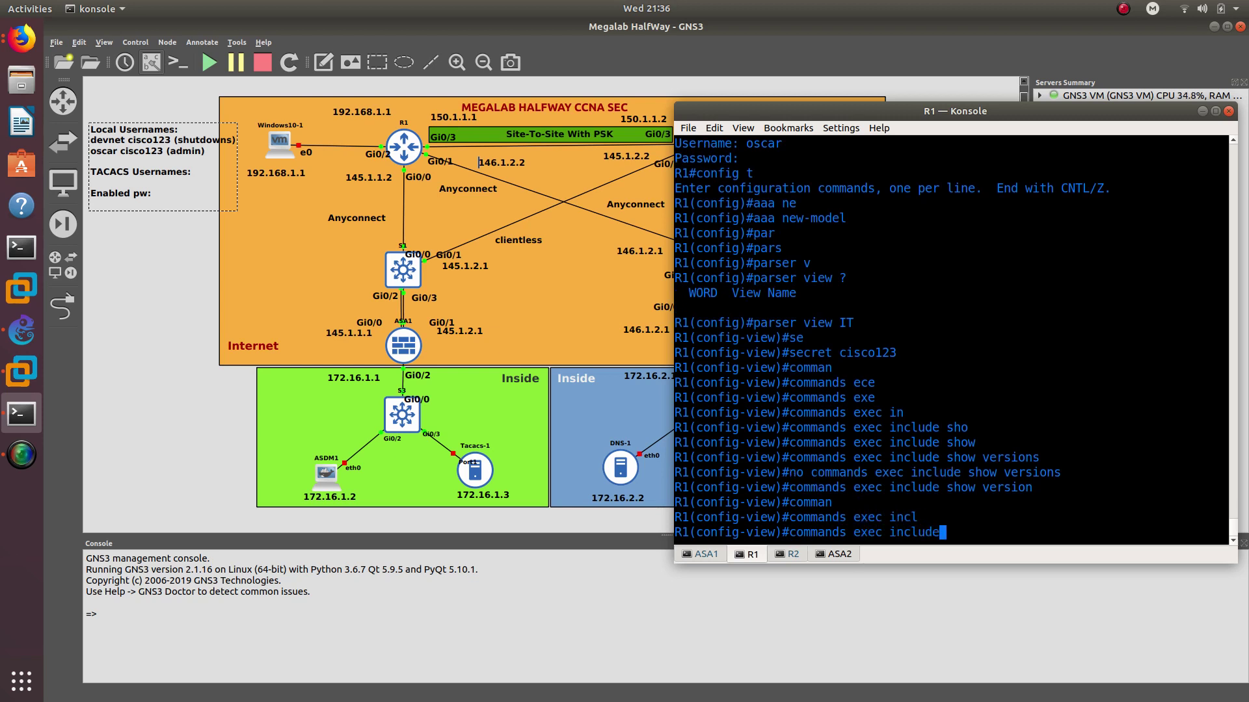
{"action": "type", "text": "all show ip"}
{"action": "key", "text": "Return"}
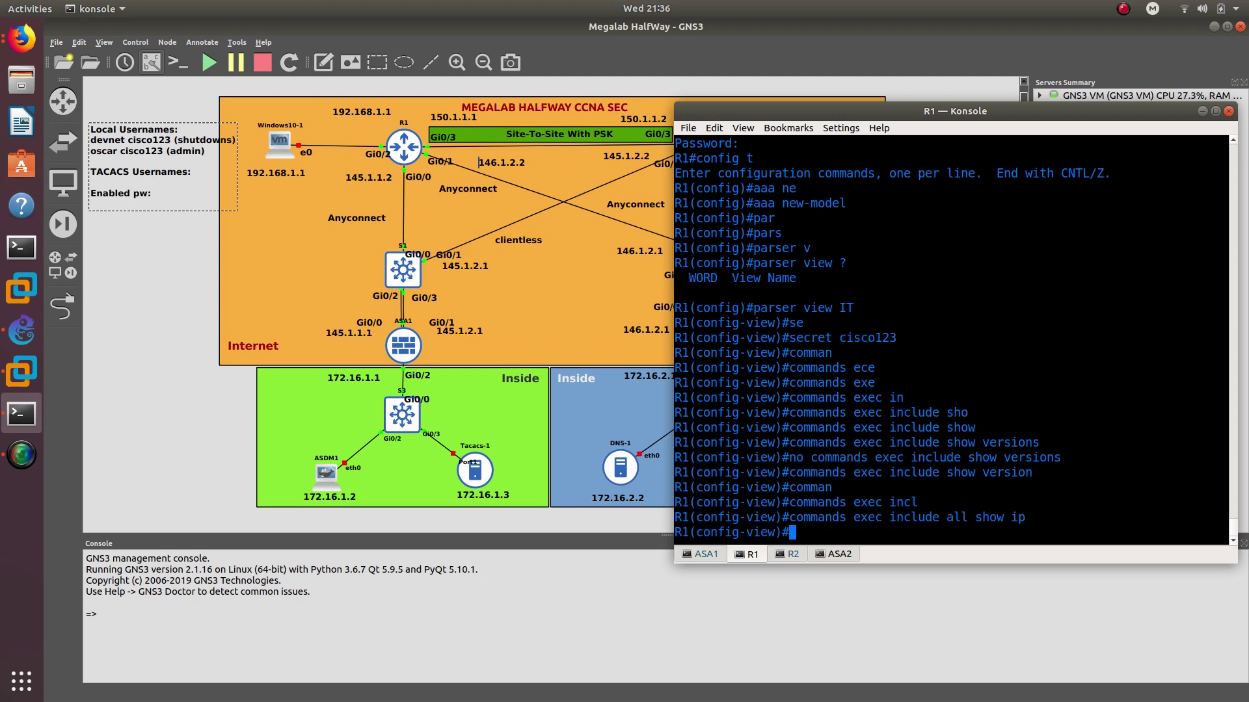
{"action": "type", "text": "end"}
{"action": "key", "text": "Return"}
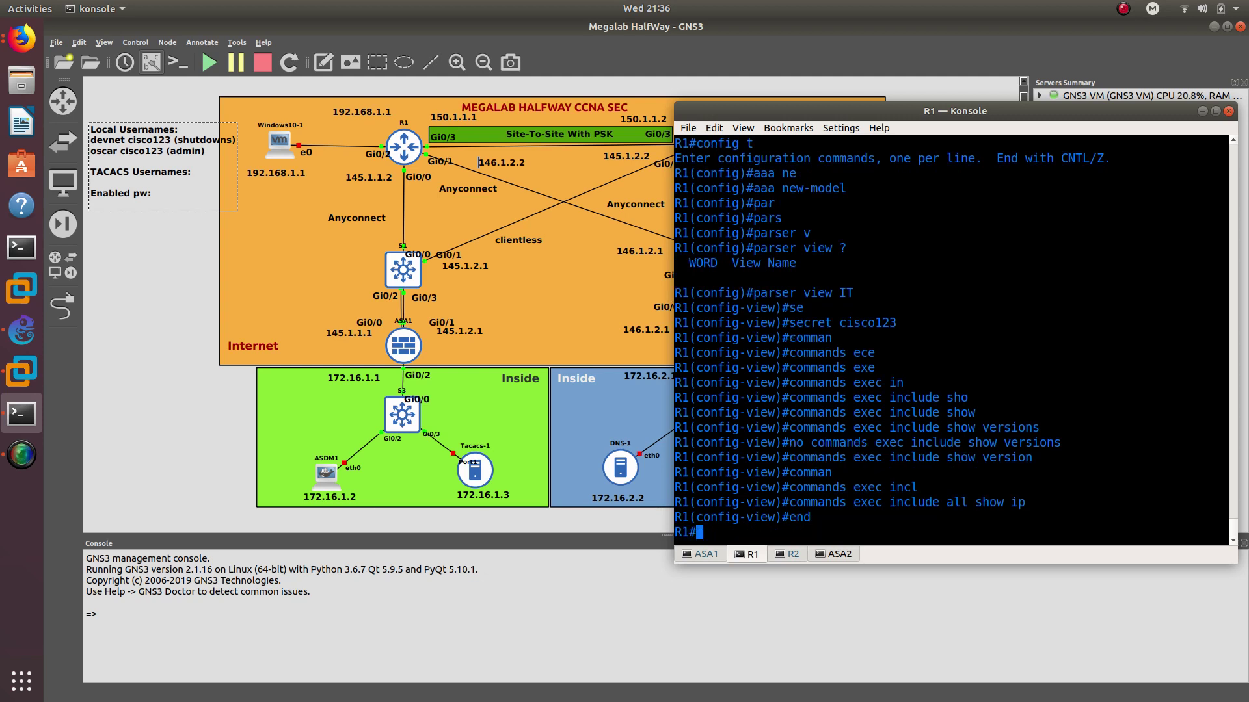
Enter the IT view with enable view IT and its secret
{"action": "type", "text": "en"}
{"action": "key", "text": "Tab"}
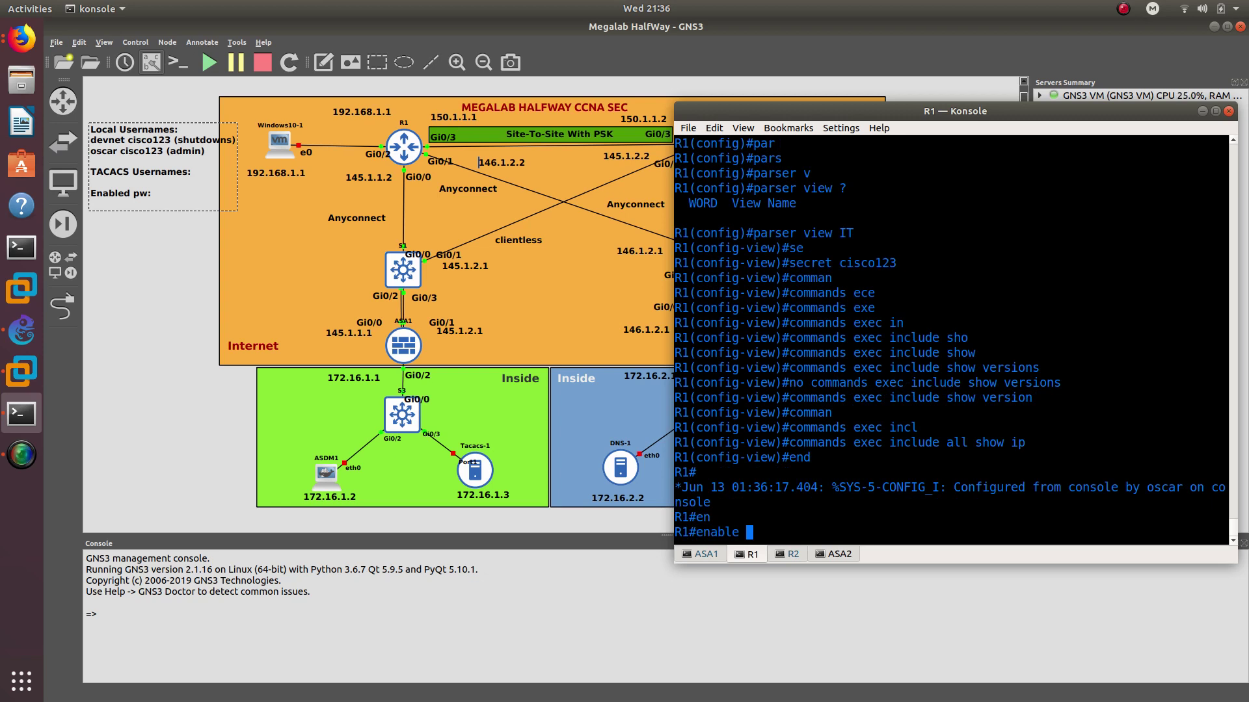
{"action": "type", "text": "vi"}
{"action": "key", "text": "Tab"}
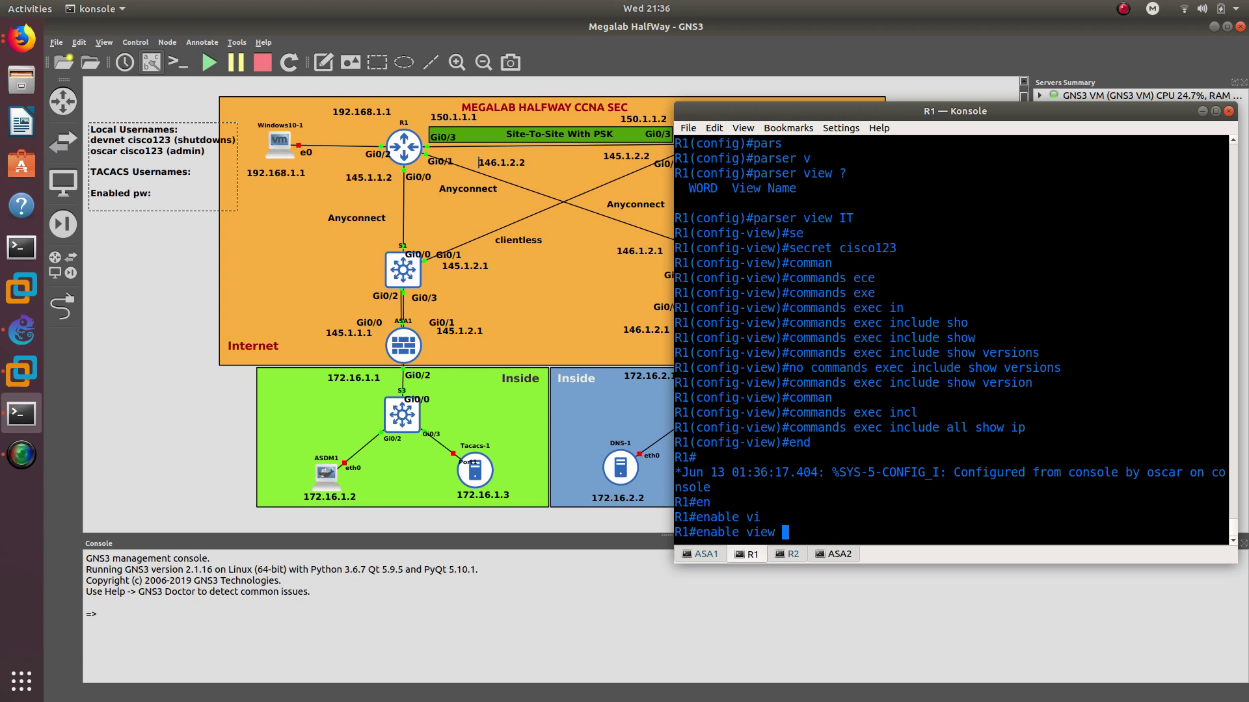
{"action": "type", "text": "IT"}
{"action": "key", "text": "Return"}
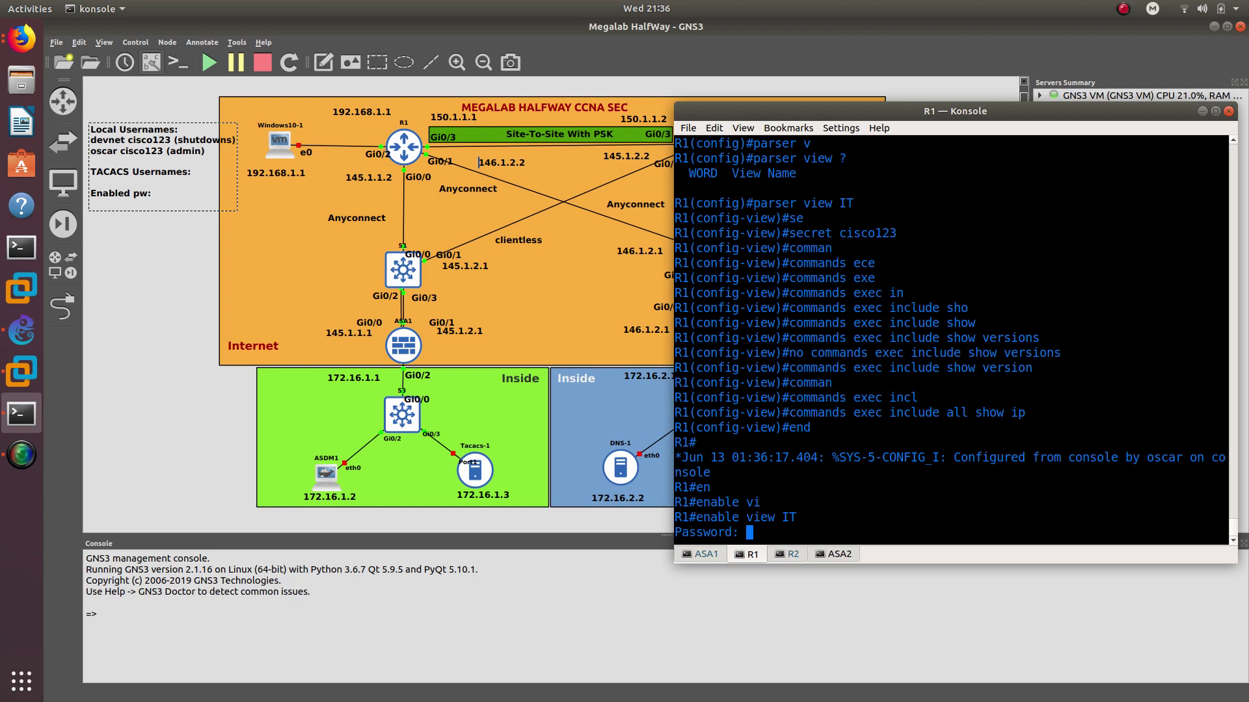
{"action": "double_click", "coordinate": [796, 238]}
{"action": "left_click", "coordinate": [825, 431]}
{"action": "key", "text": "Return"}
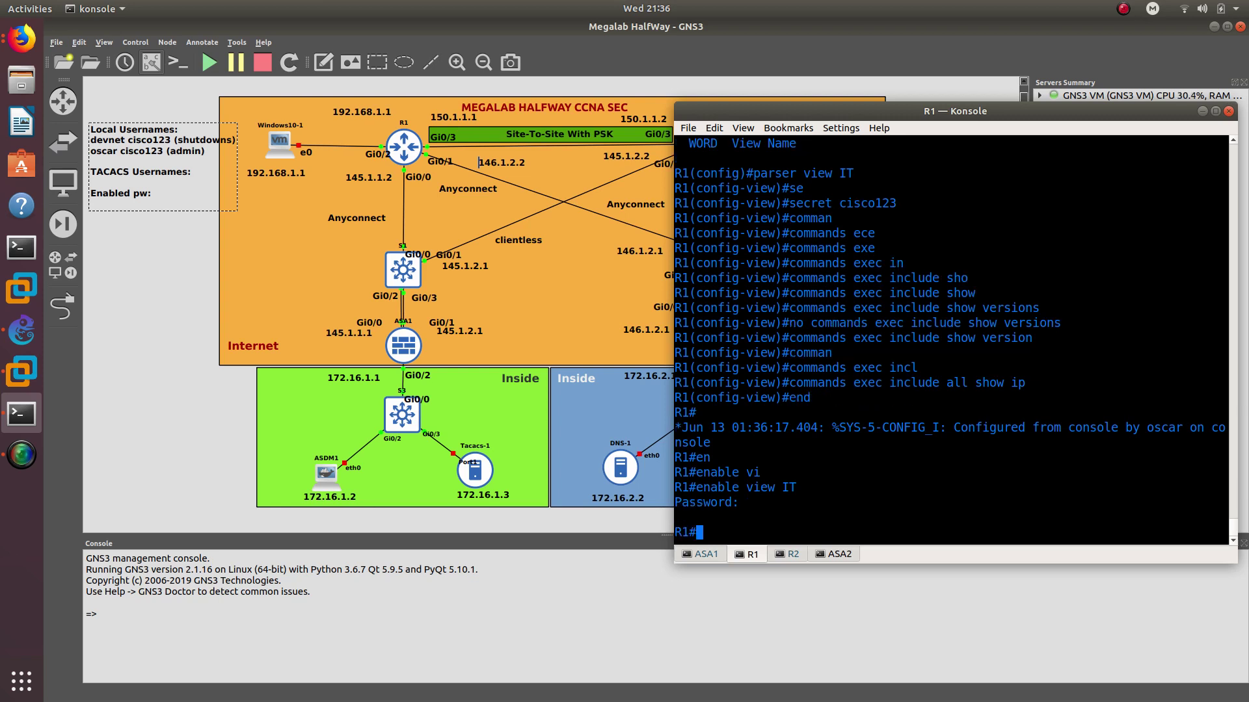
Run show view to confirm the active parser view
{"action": "type", "text": "show vi"}
{"action": "key", "text": "Tab"}
{"action": "type", "text": "e"}
{"action": "key", "text": "Tab"}
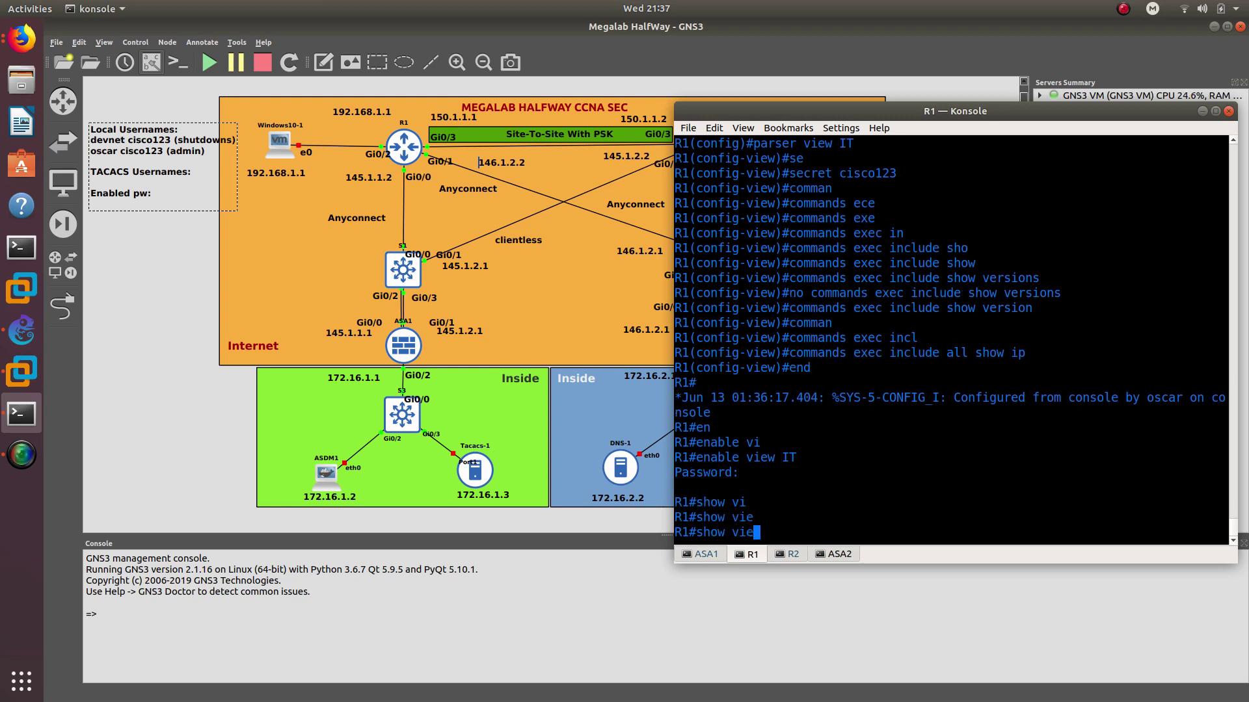
{"action": "type", "text": "w"}
{"action": "key", "text": "Return"}
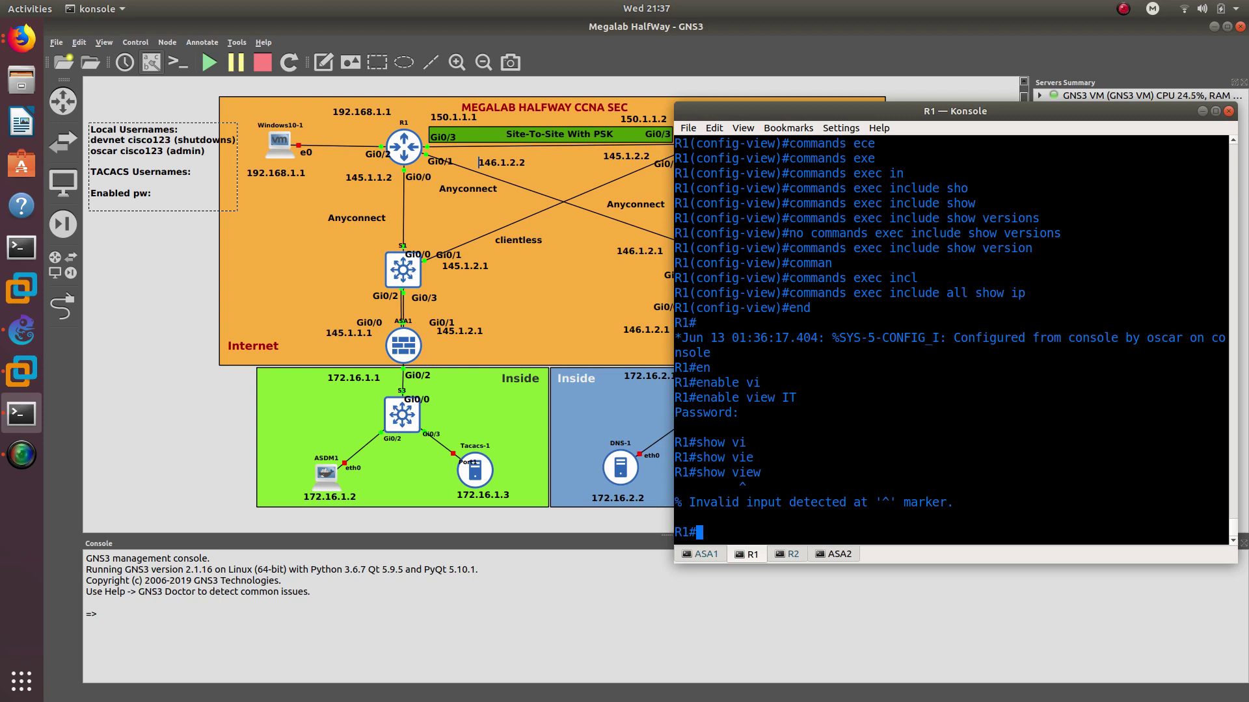
Display show ip interface details and the show ip interface brief table
{"action": "type", "text": "show ip int"}
{"action": "key", "text": "Return"}
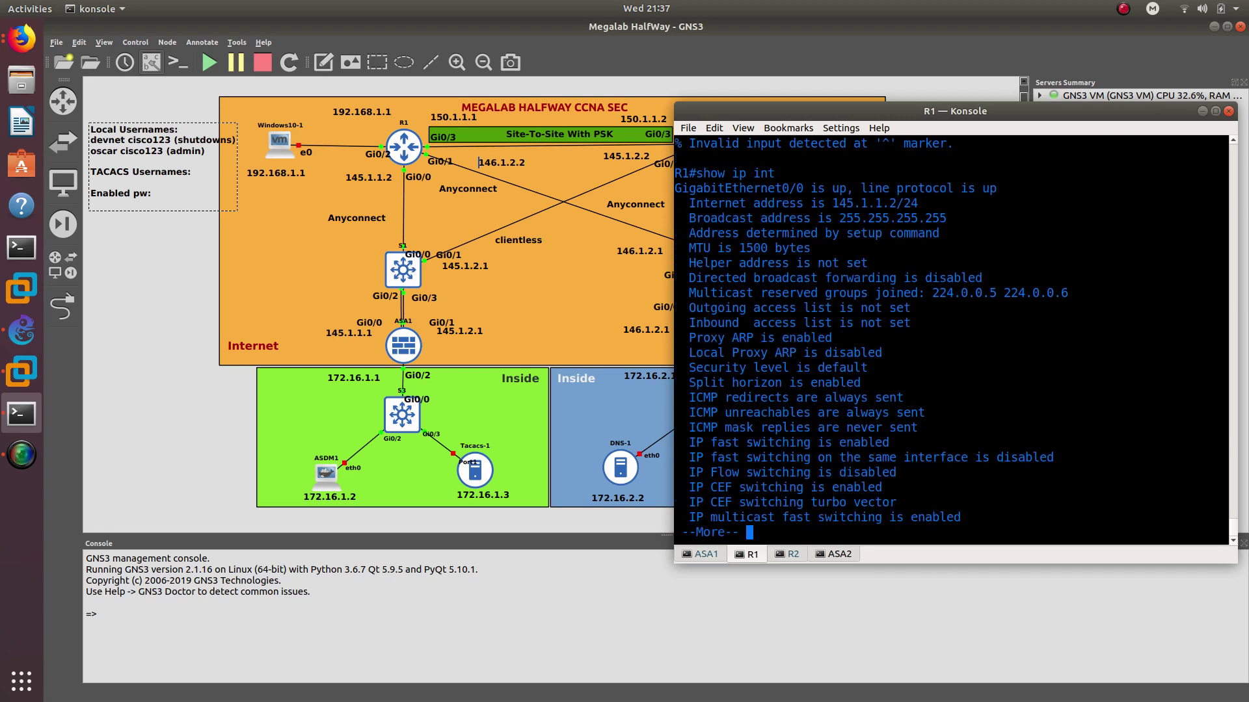
{"action": "key", "text": "space"}
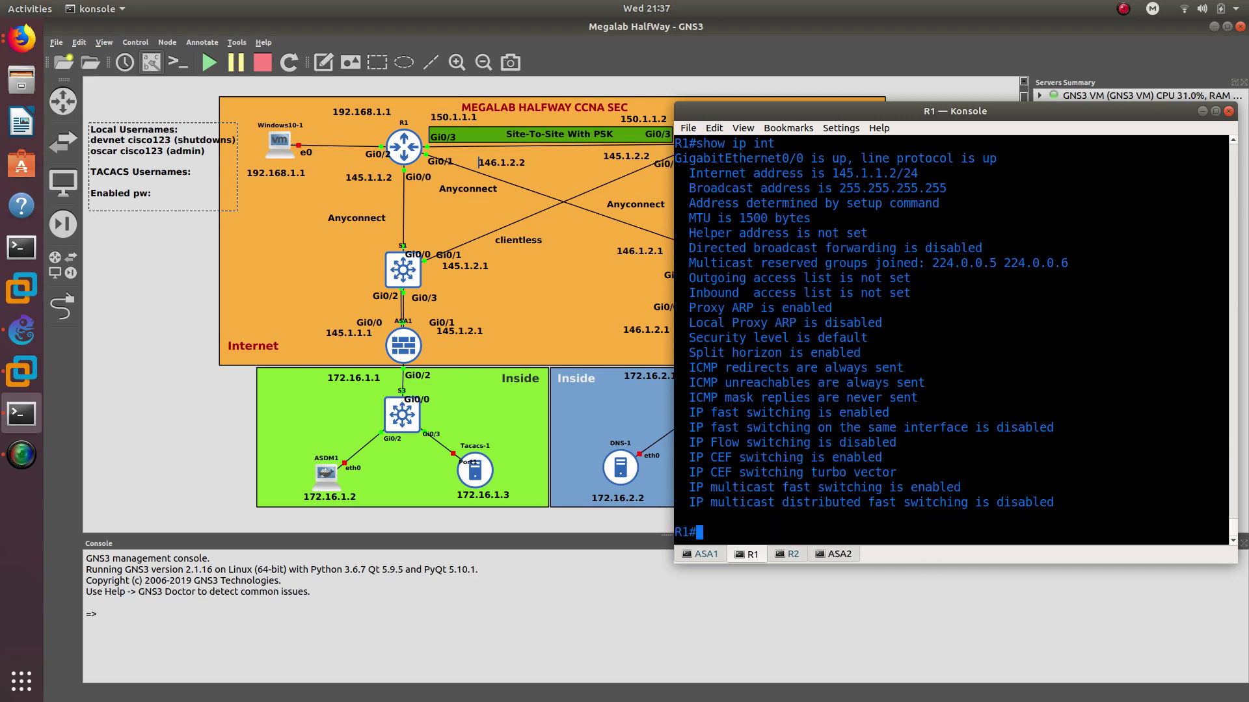
{"action": "type", "text": "show ip int brief"}
{"action": "key", "text": "Return"}
{"action": "key", "text": "Return"}
{"action": "key", "text": "Return"}
{"action": "key", "text": "Return"}
{"action": "key", "text": "Return"}
{"action": "key", "text": "Return"}
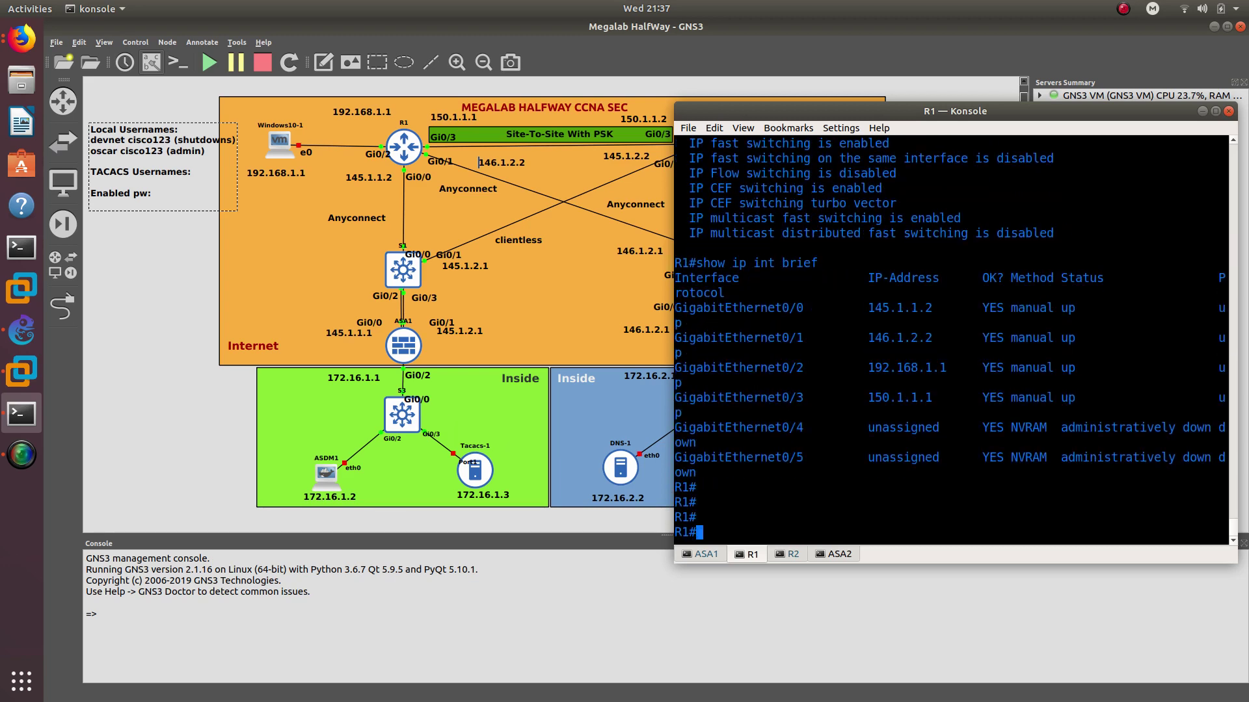
List the show ip help options, then type disable view
{"action": "type", "text": "show "}
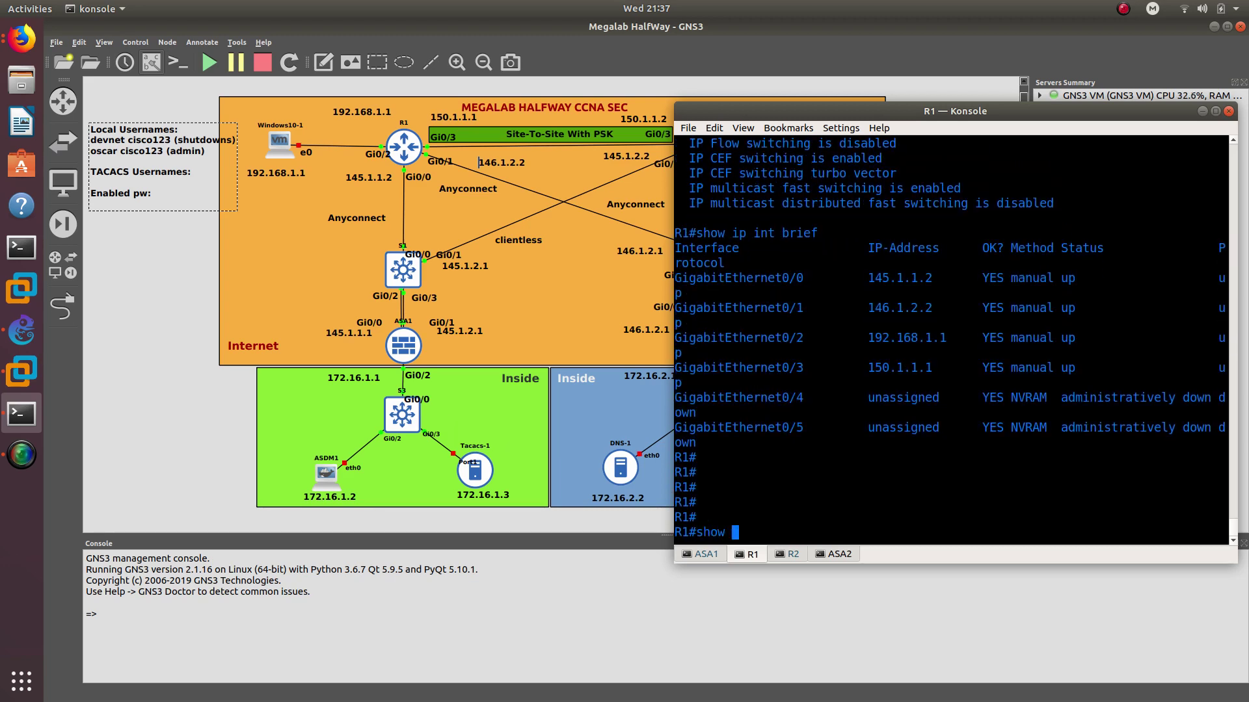
{"action": "type", "text": "ip ?"}
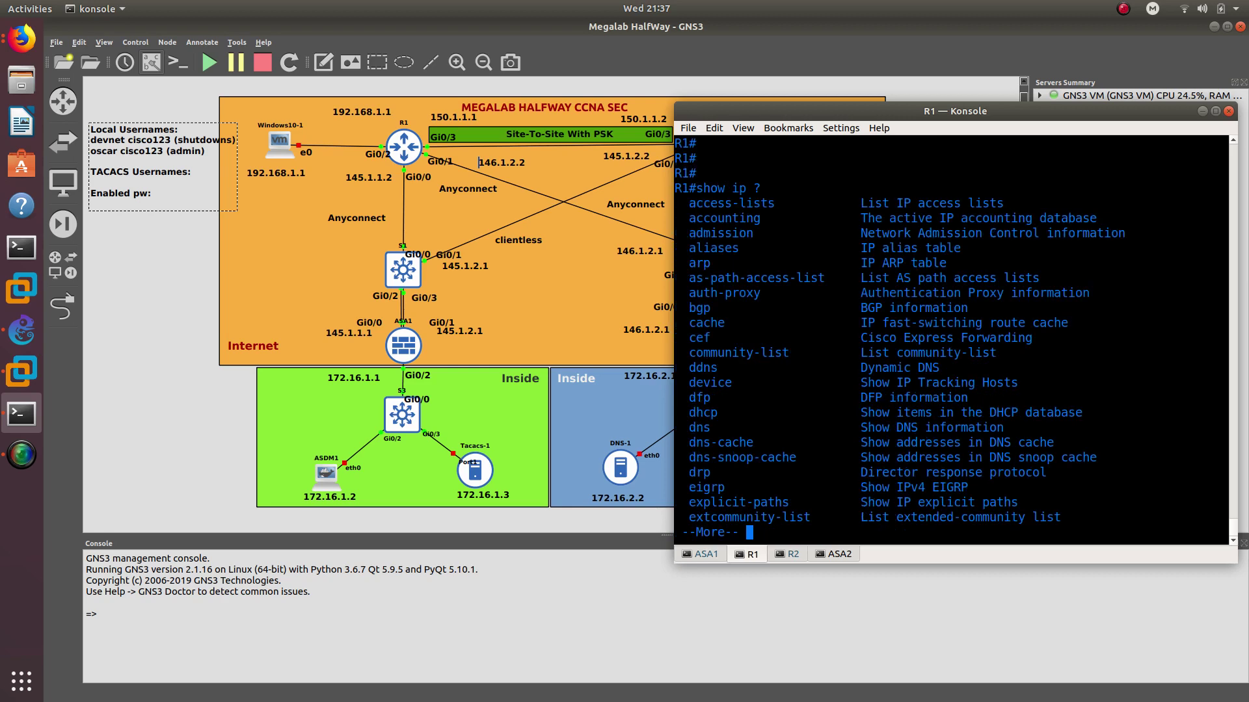
{"action": "key", "text": "space"}
{"action": "key", "text": "space"}
{"action": "key", "text": "space"}
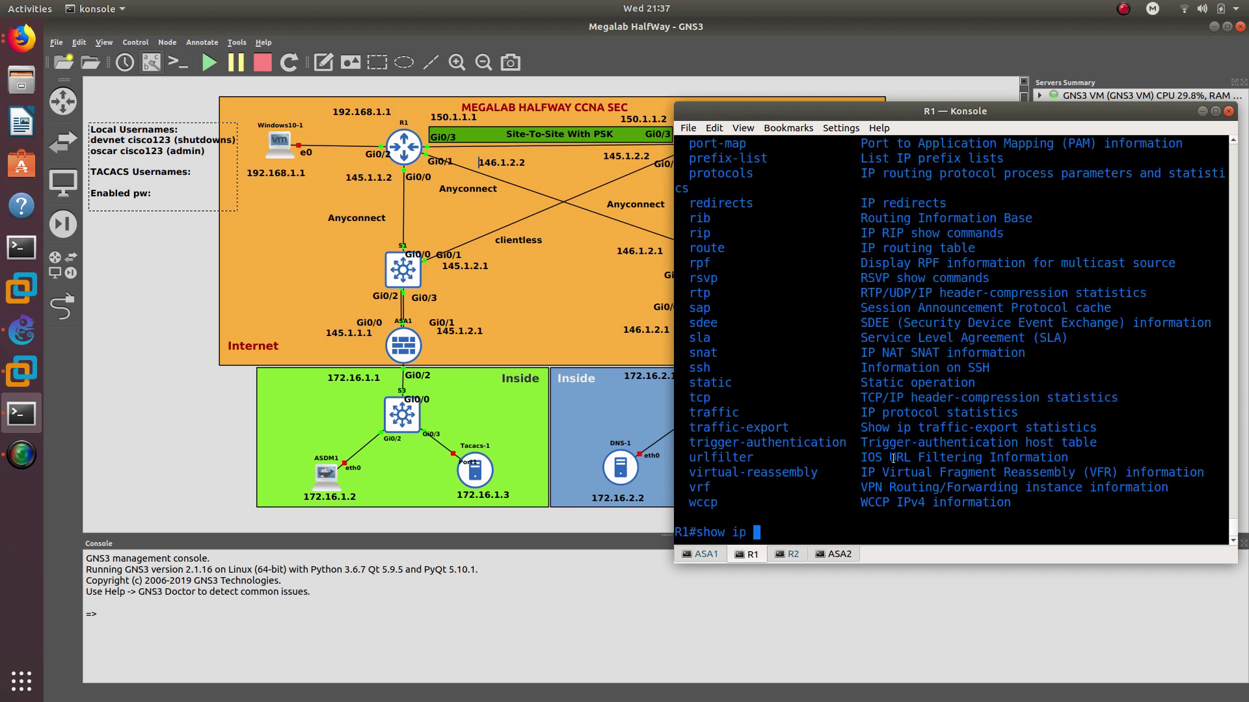
{"action": "key", "text": "BackSpace"}
{"action": "key", "text": "BackSpace"}
{"action": "key", "text": "BackSpace"}
{"action": "key", "text": "BackSpace"}
{"action": "key", "text": "BackSpace"}
{"action": "key", "text": "BackSpace"}
{"action": "key", "text": "BackSpace"}
{"action": "key", "text": "BackSpace"}
{"action": "type", "text": "disable view"}
Try 'disable view' and 'disable view ?' on R1; both are rejected
{"action": "key", "text": "Return"}
{"action": "key", "text": "Up"}
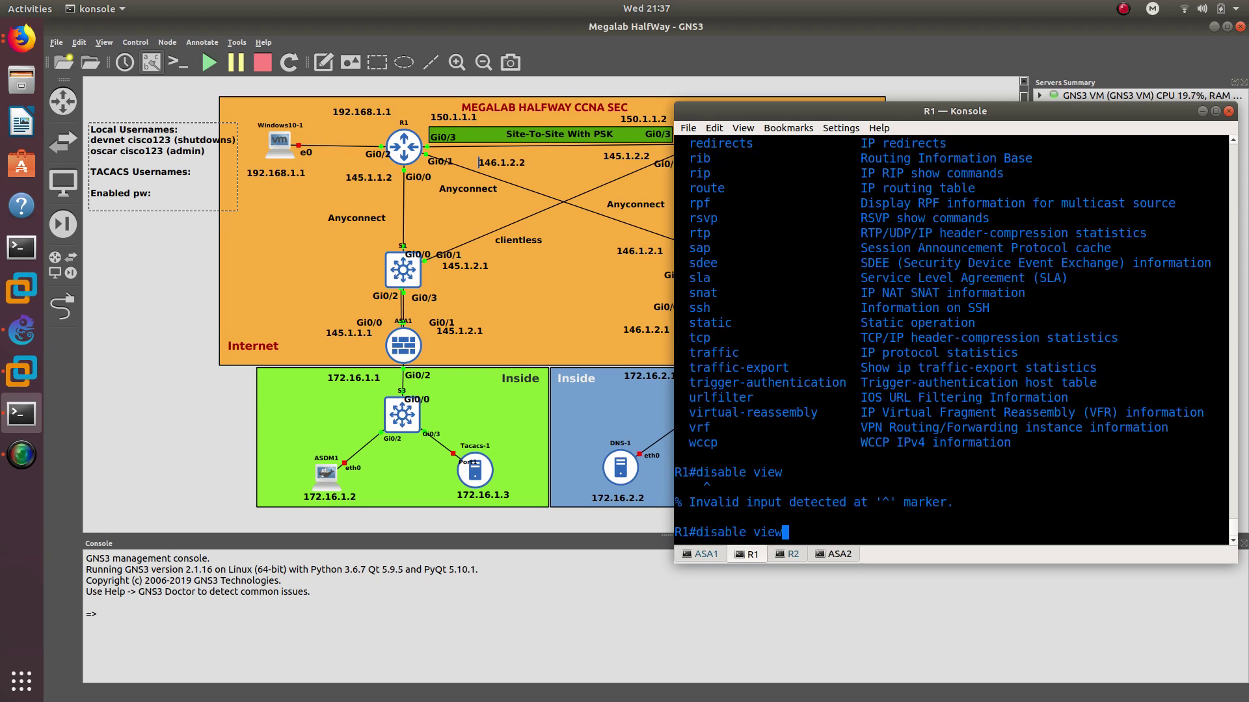
{"action": "type", "text": "?"}
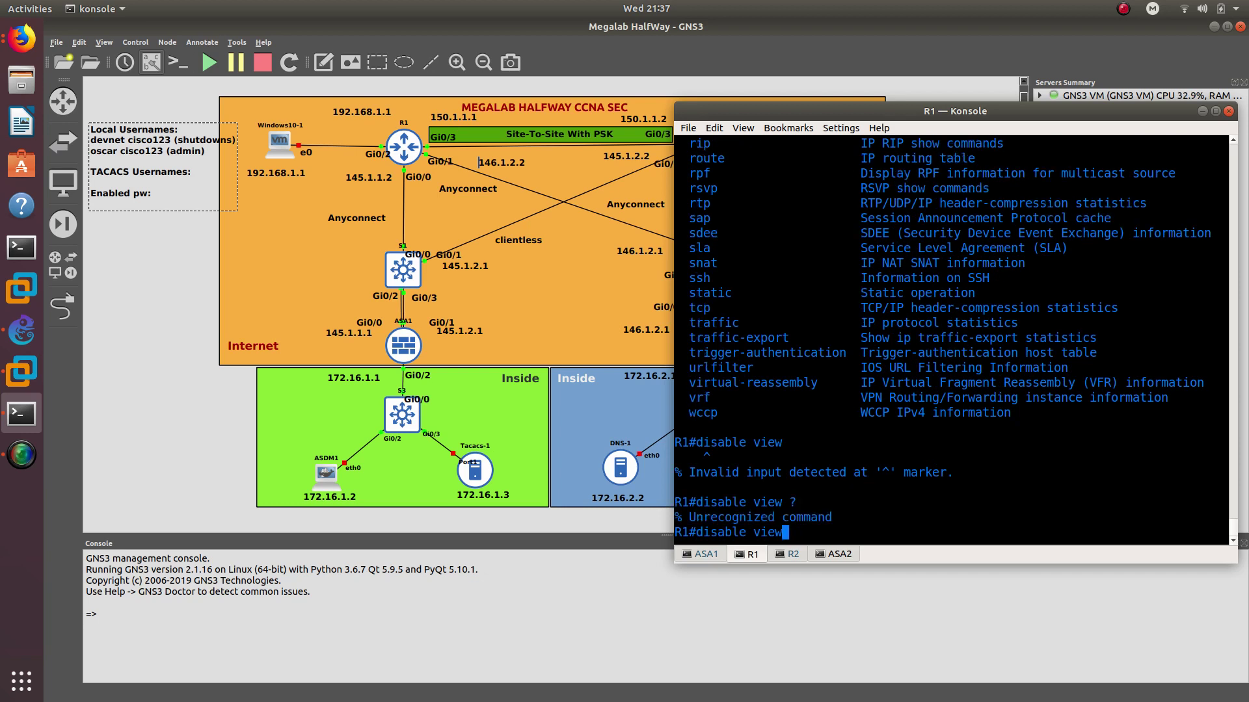
{"action": "key", "text": "BackSpace"}
{"action": "key", "text": "BackSpace"}
{"action": "key", "text": "BackSpace"}
{"action": "key", "text": "BackSpace"}
{"action": "key", "text": "BackSpace"}
{"action": "key", "text": "BackSpace"}
{"action": "key", "text": "BackSpace"}
{"action": "key", "text": "BackSpace"}
{"action": "key", "text": "BackSpace"}
{"action": "key", "text": "BackSpace"}
{"action": "key", "text": "BackSpace"}
{"action": "key", "text": "BackSpace"}
{"action": "key", "text": "BackSpace"}
{"action": "key", "text": "BackSpace"}
Try 'show parser view all' and 'logout' in the IT view; both return invalid input
{"action": "type", "text": "show par"}
{"action": "key", "text": "Tab"}
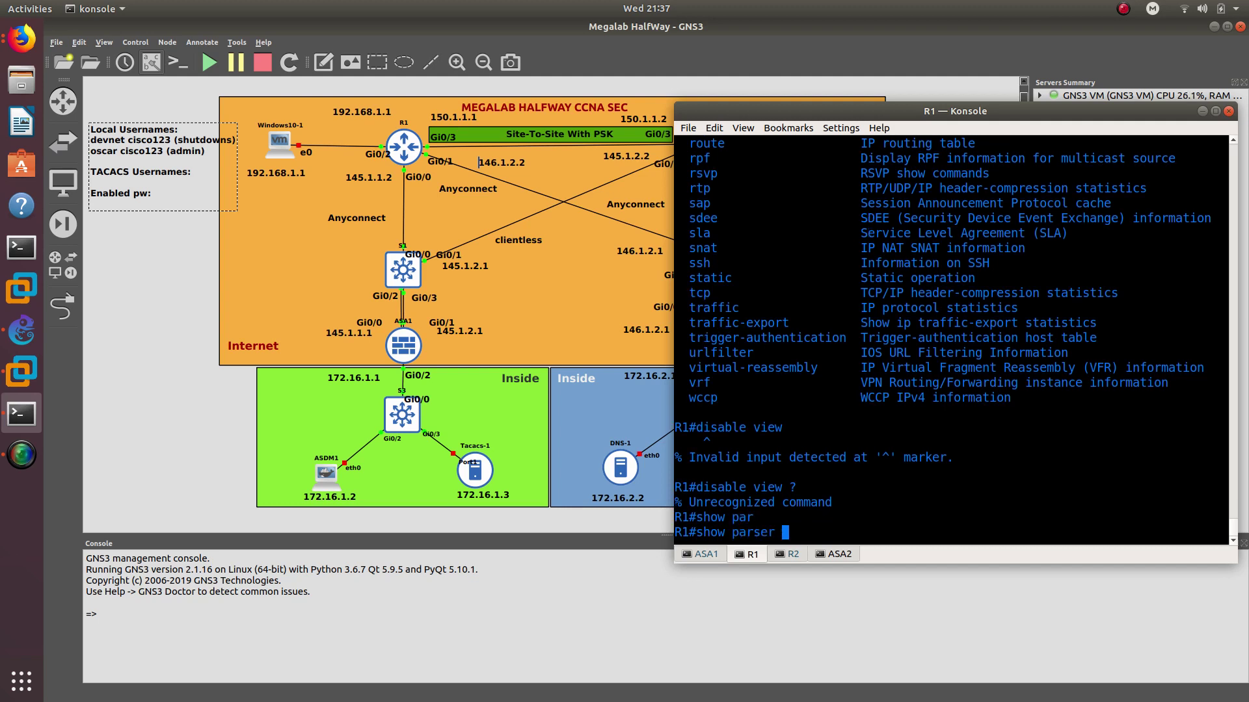
{"action": "type", "text": "view all"}
{"action": "key", "text": "Return"}
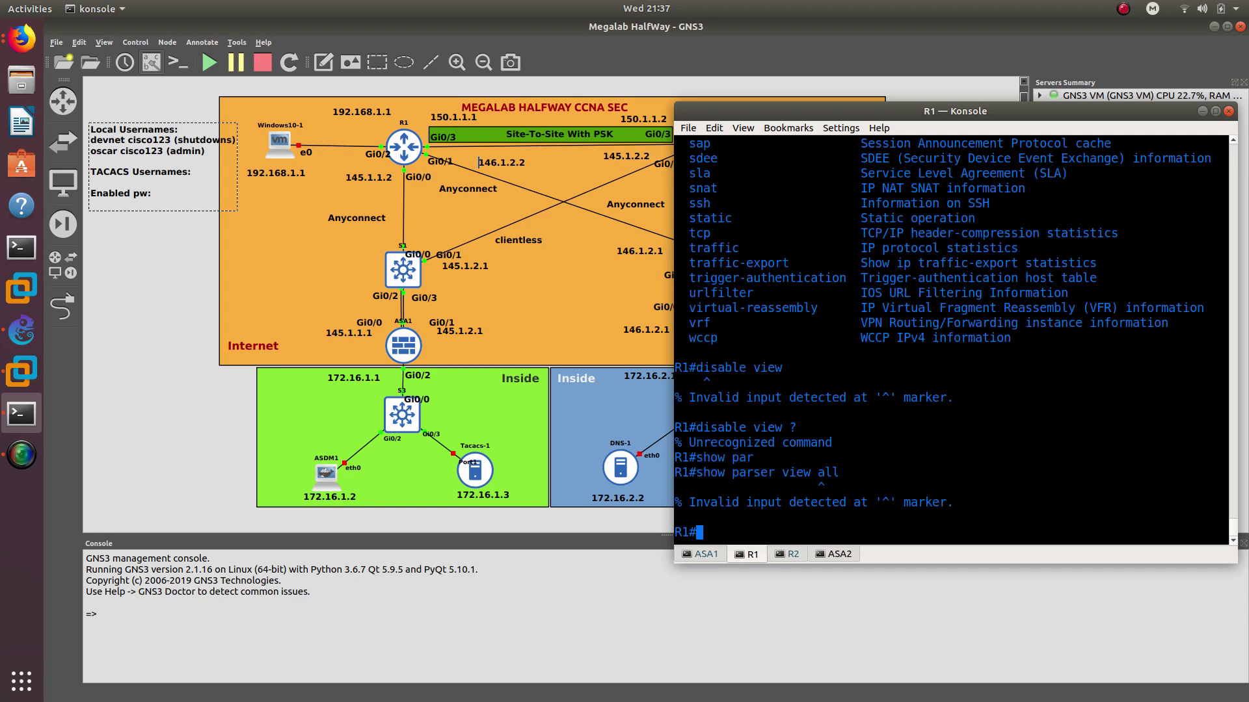
{"action": "type", "text": "logout"}
{"action": "key", "text": "Return"}
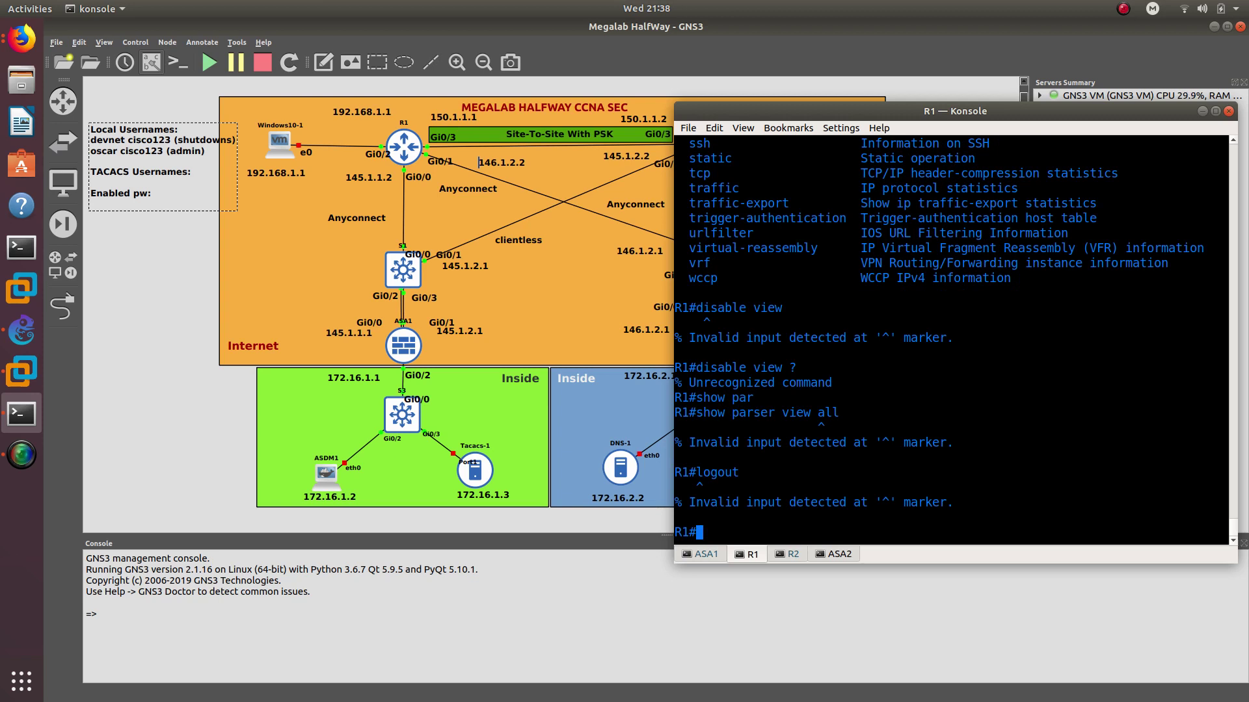
In Firefox's IINS Exam Topics window, search Google for 'how to disable view cisco router'
{"action": "left_click", "coordinate": [21, 40]}
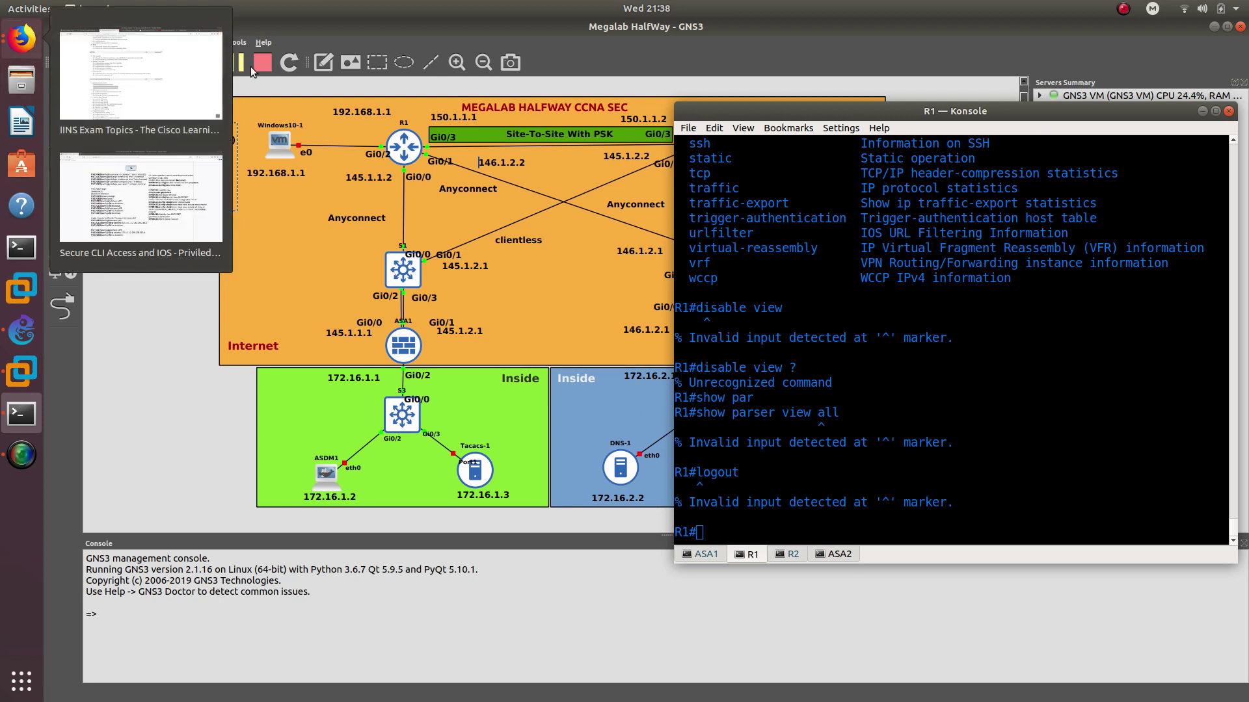
{"action": "left_click", "coordinate": [140, 75]}
{"action": "left_click", "coordinate": [986, 52]}
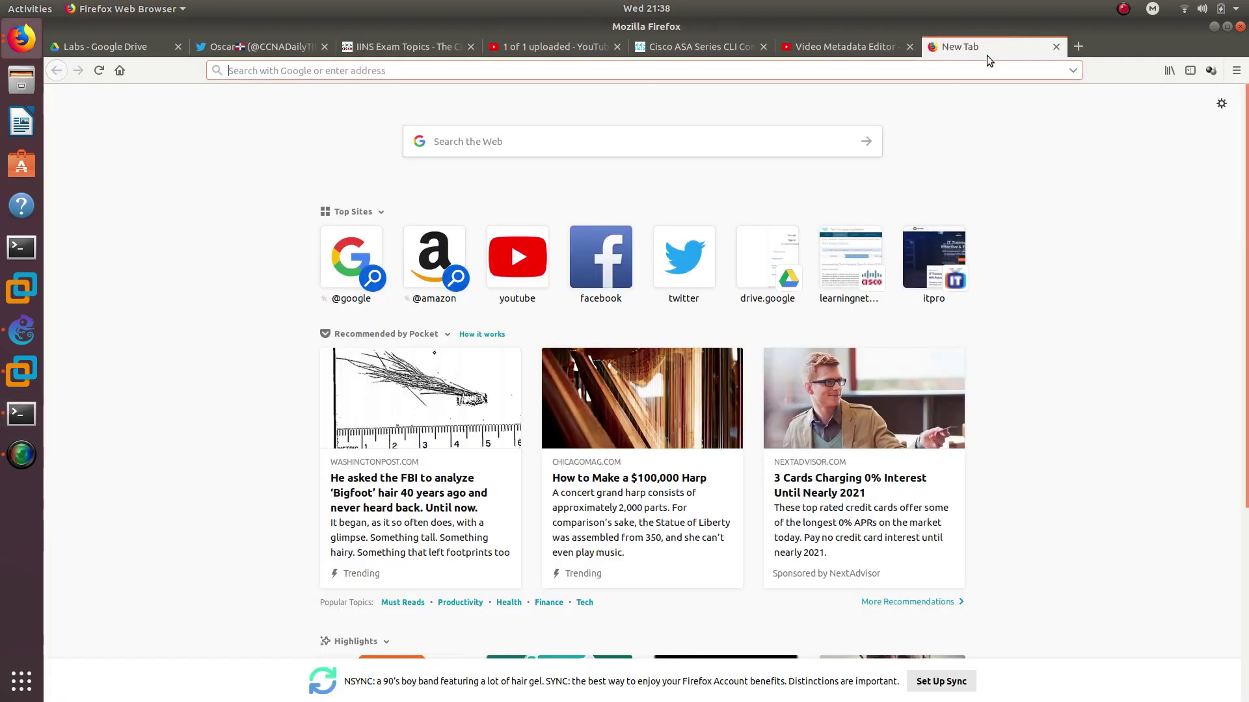
{"action": "type", "text": "ho"}
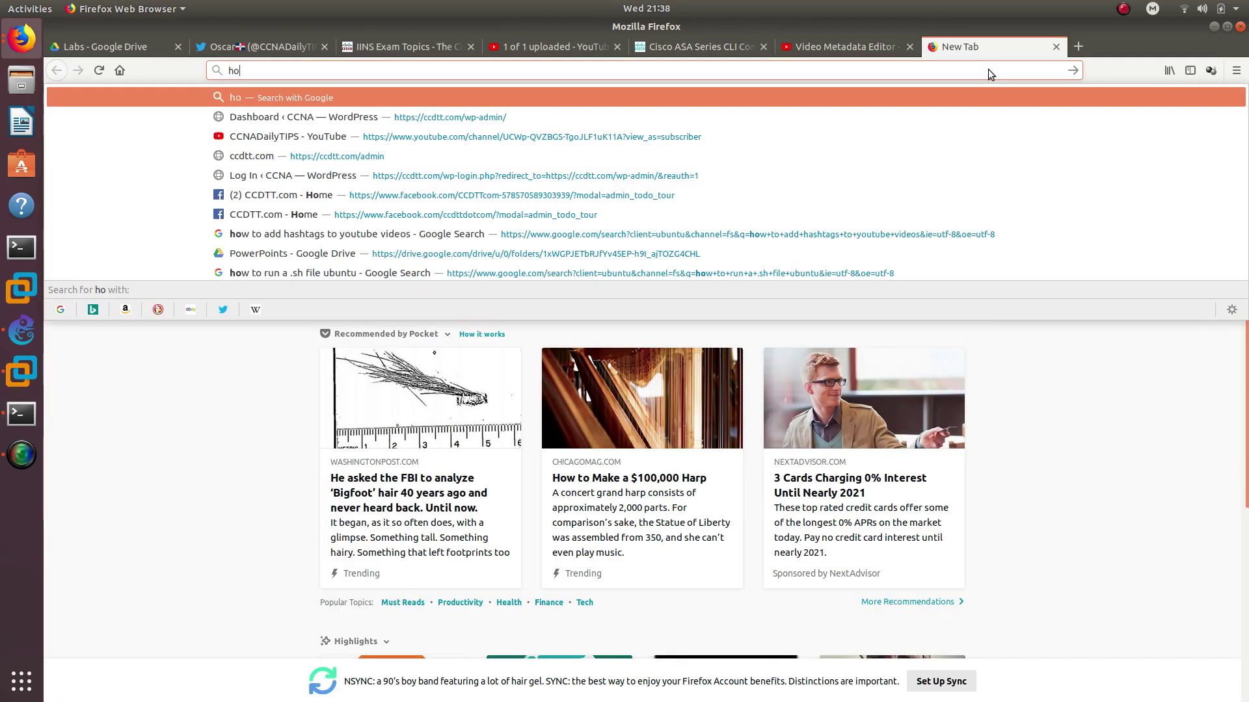
{"action": "type", "text": "w to diab"}
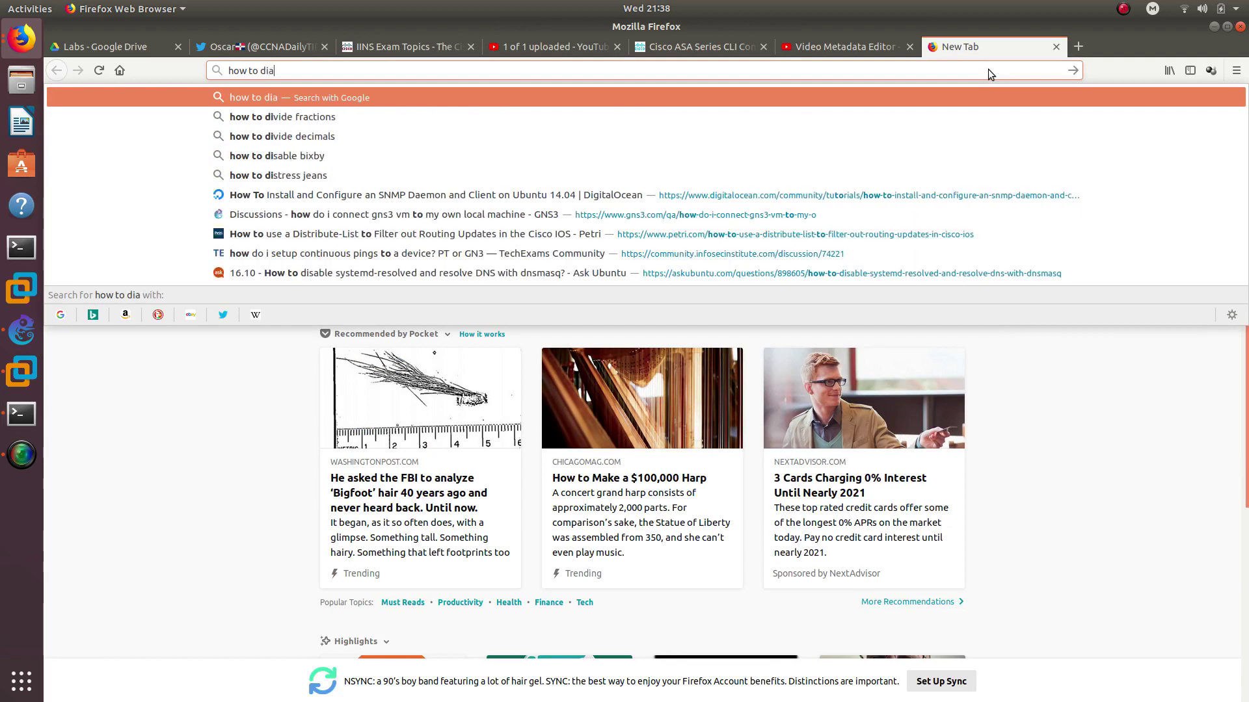
{"action": "key", "text": "BackSpace"}
{"action": "key", "text": "BackSpace"}
{"action": "type", "text": "s"}
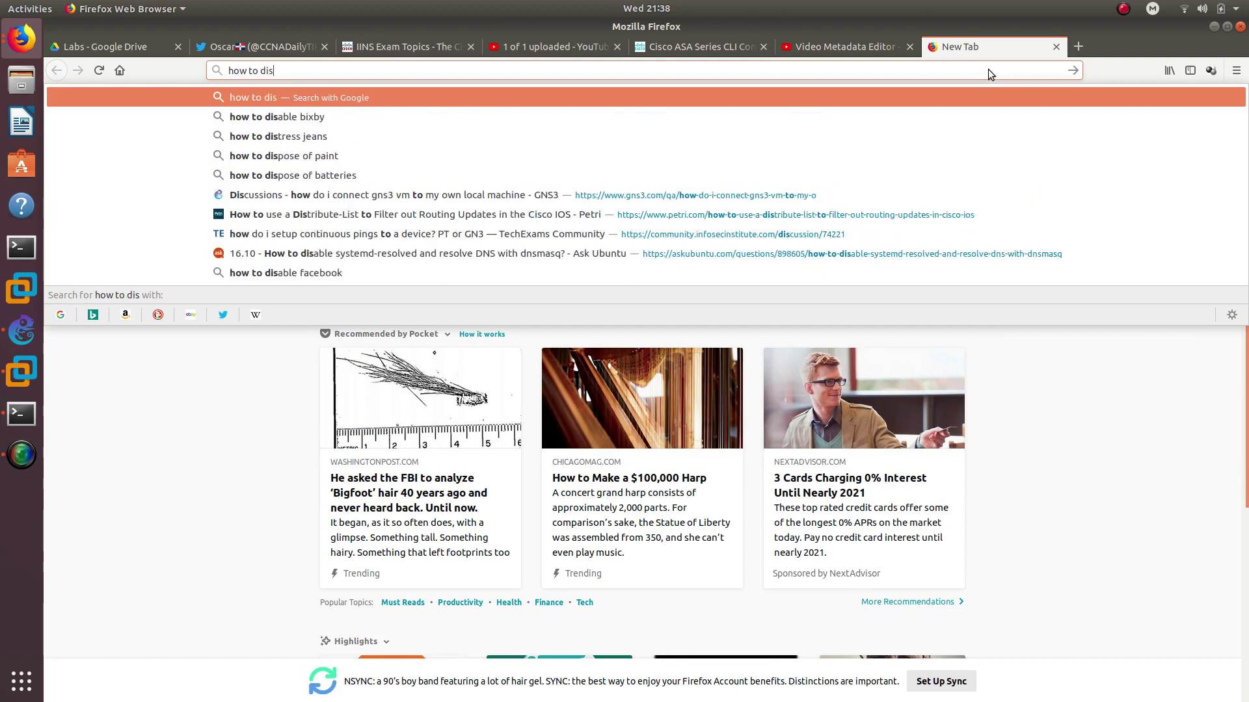
{"action": "type", "text": "able view"}
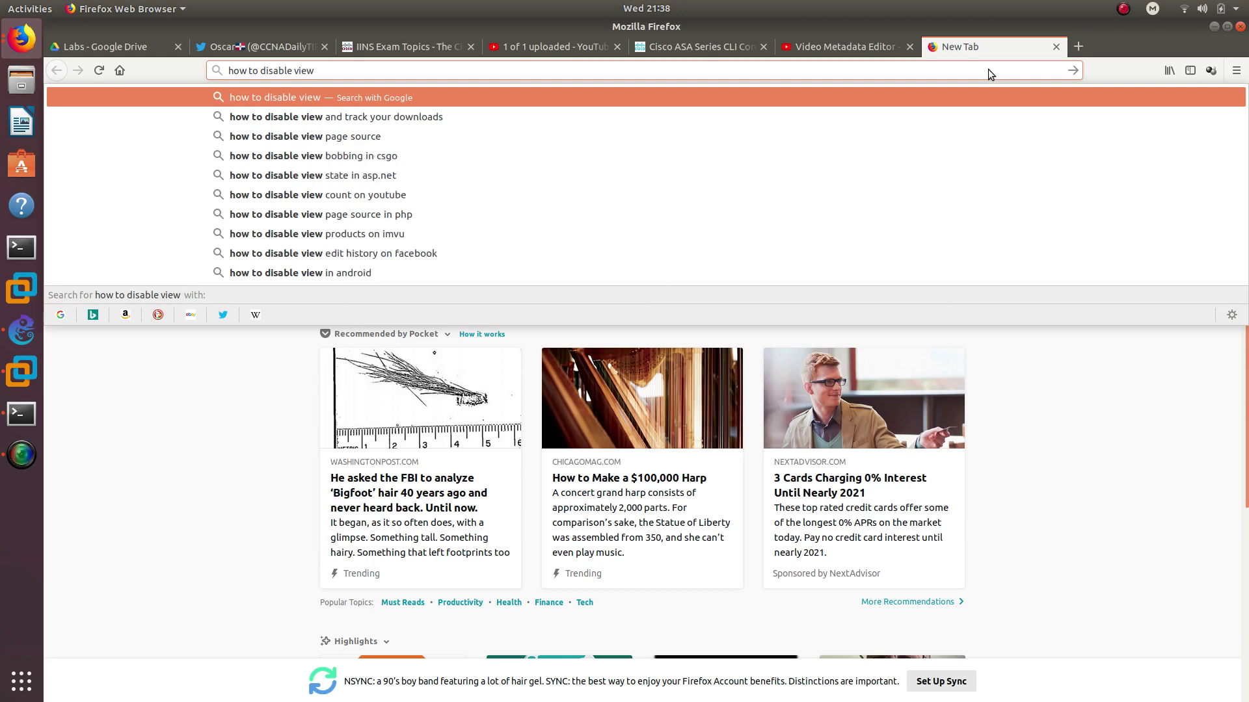
{"action": "type", "text": " cisco router"}
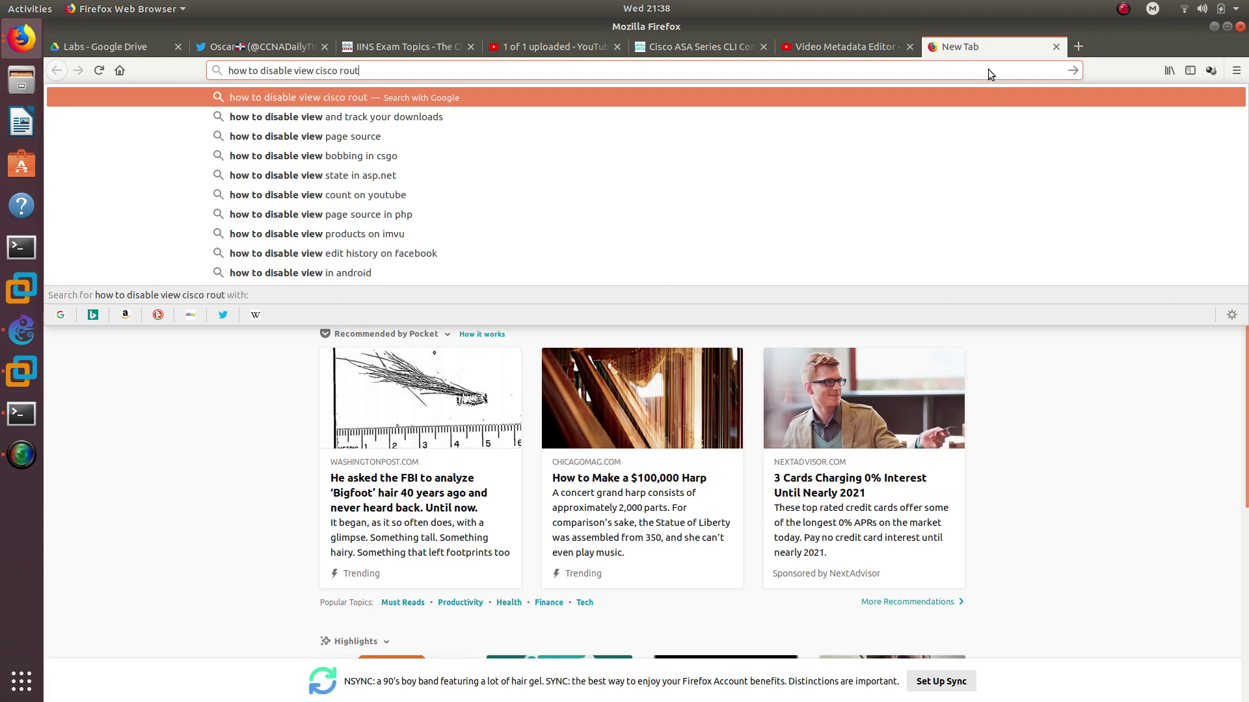
{"action": "key", "text": "Return"}
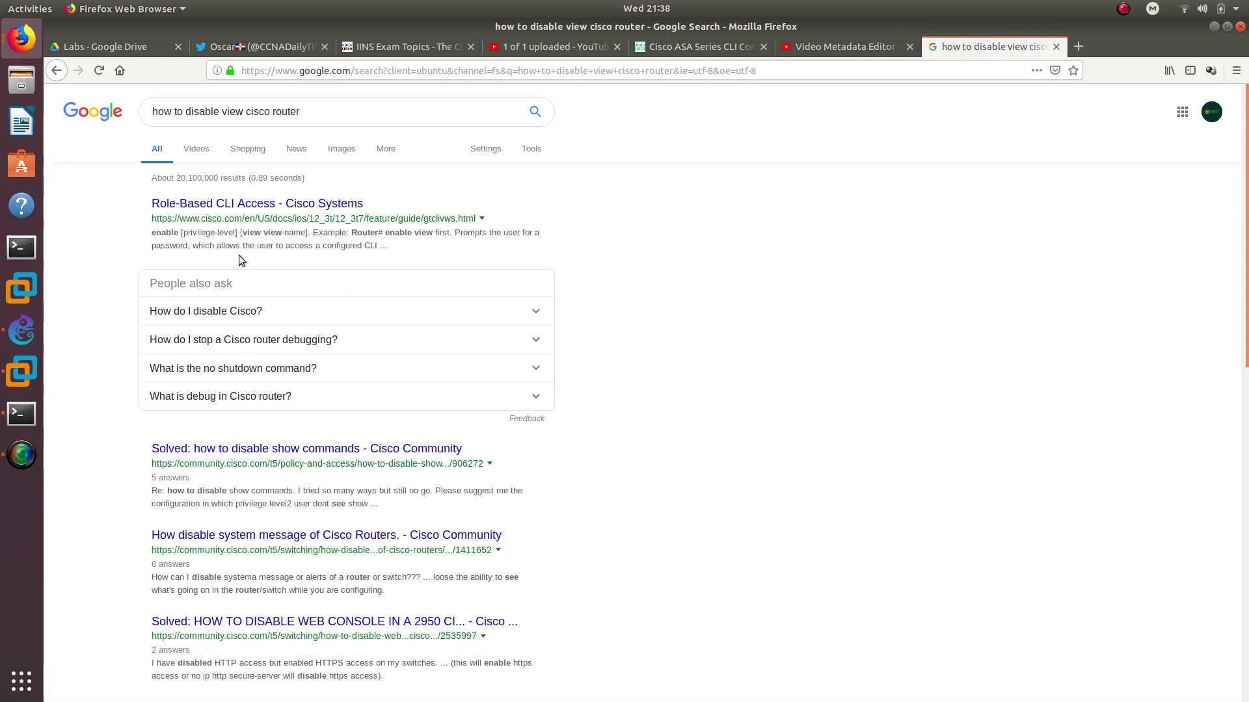
Read the Cisco Community thread on disabling show commands
{"action": "left_click", "coordinate": [222, 455]}
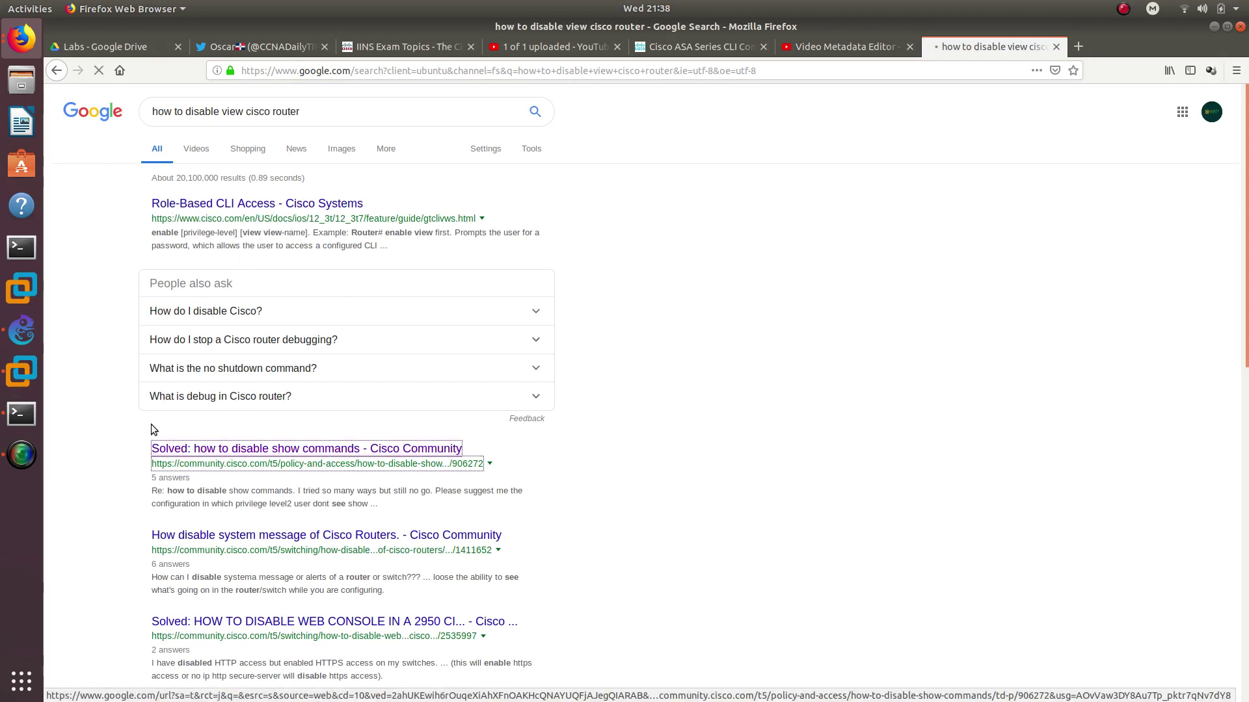
{"action": "scroll", "coordinate": [330, 411], "scroll_direction": "down", "scroll_amount": 4}
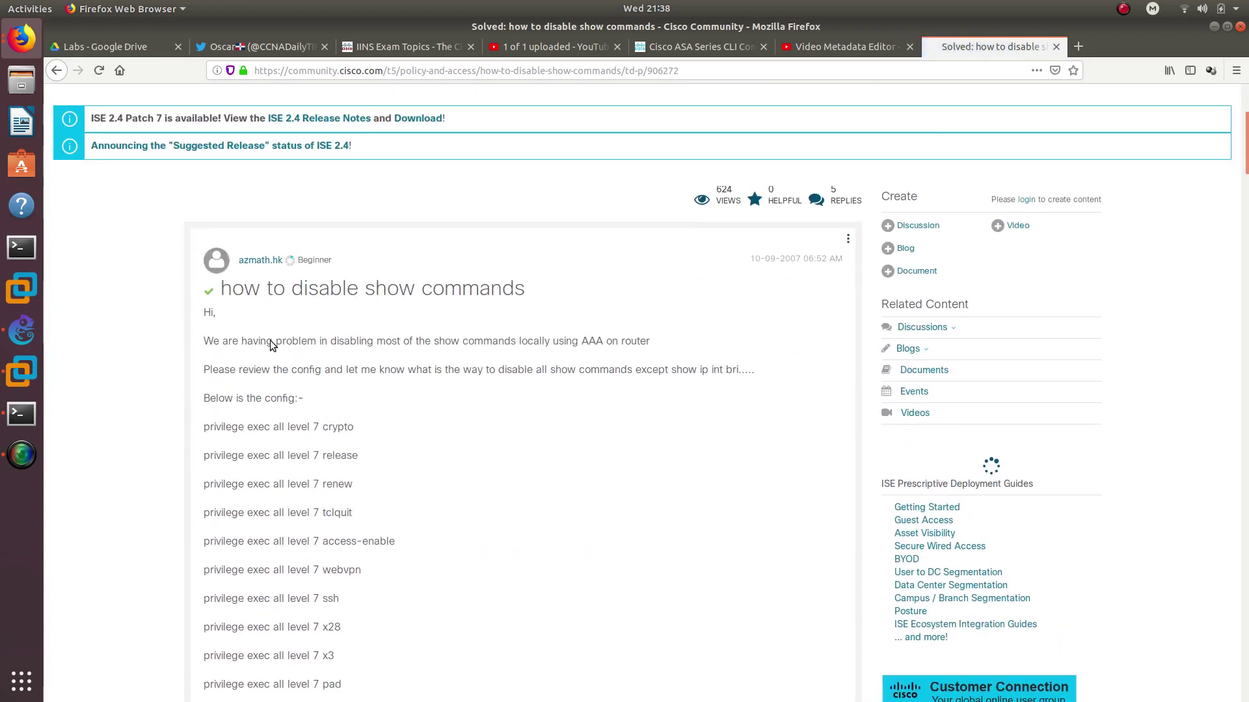
{"action": "left_click_drag", "start_coordinate": [384, 293], "coordinate": [525, 294]}
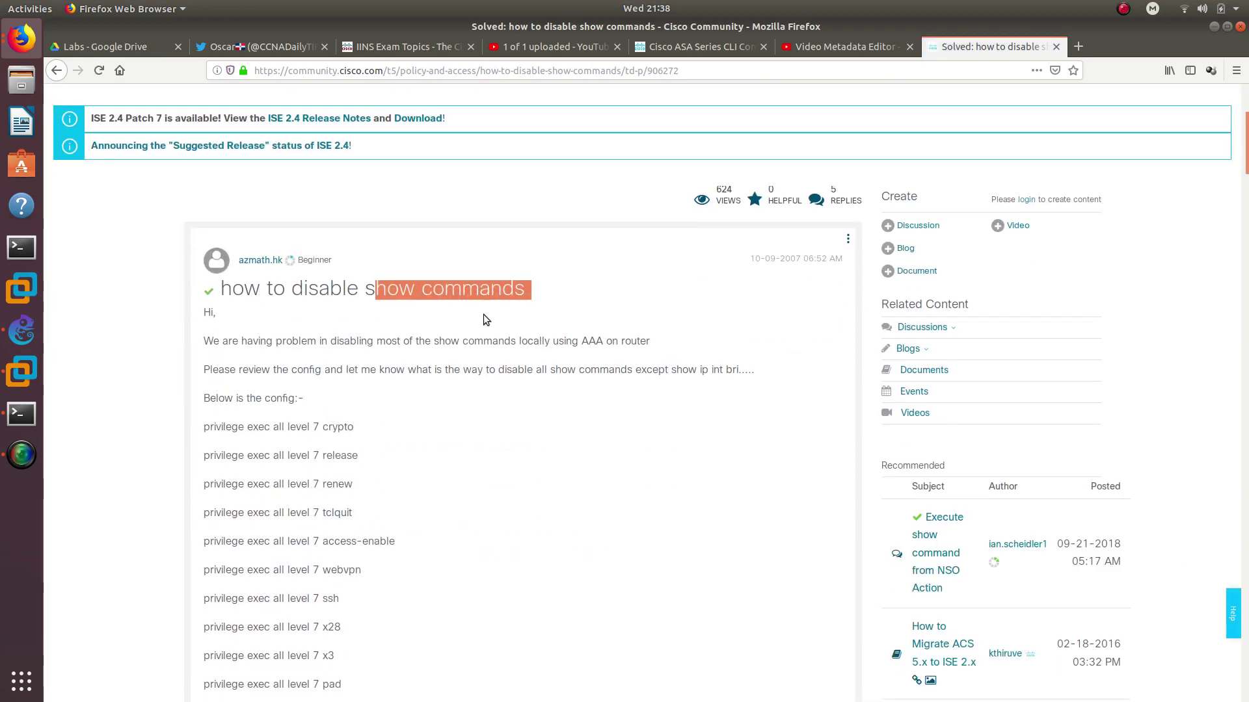
{"action": "scroll", "coordinate": [459, 338], "scroll_direction": "down", "scroll_amount": 8}
{"action": "scroll", "coordinate": [458, 338], "scroll_direction": "down", "scroll_amount": 9}
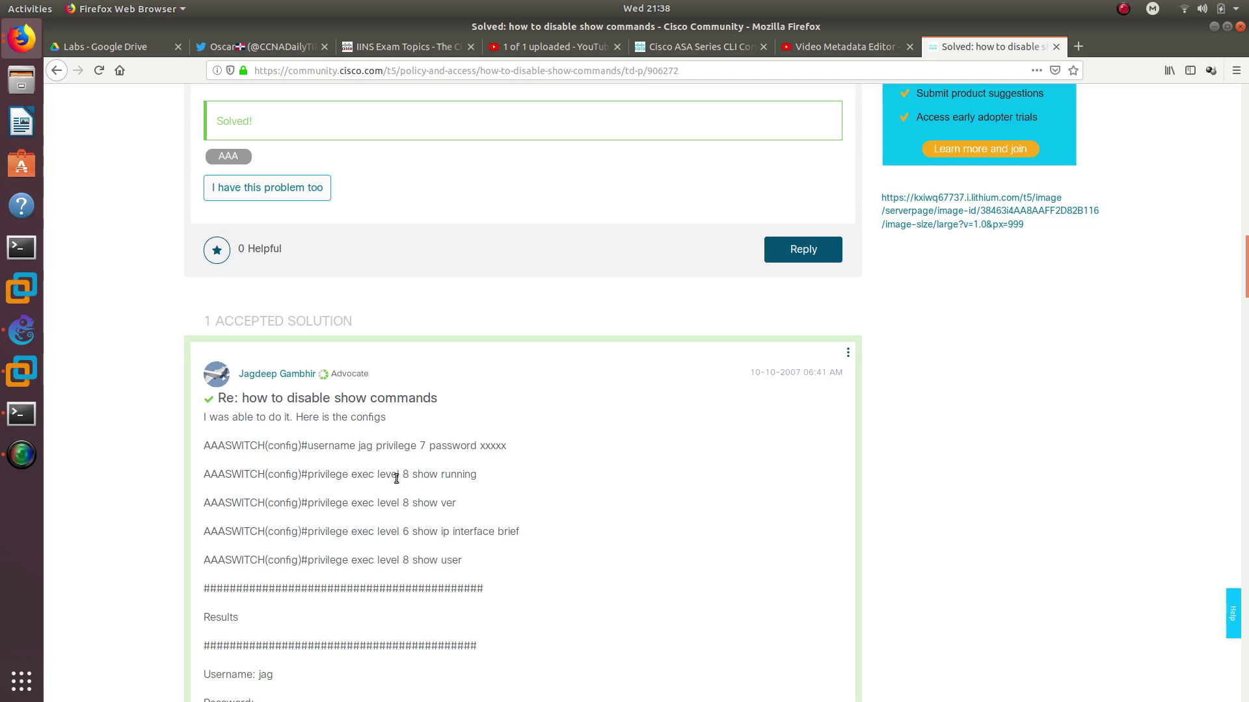
{"action": "scroll", "coordinate": [408, 495], "scroll_direction": "down", "scroll_amount": 20}
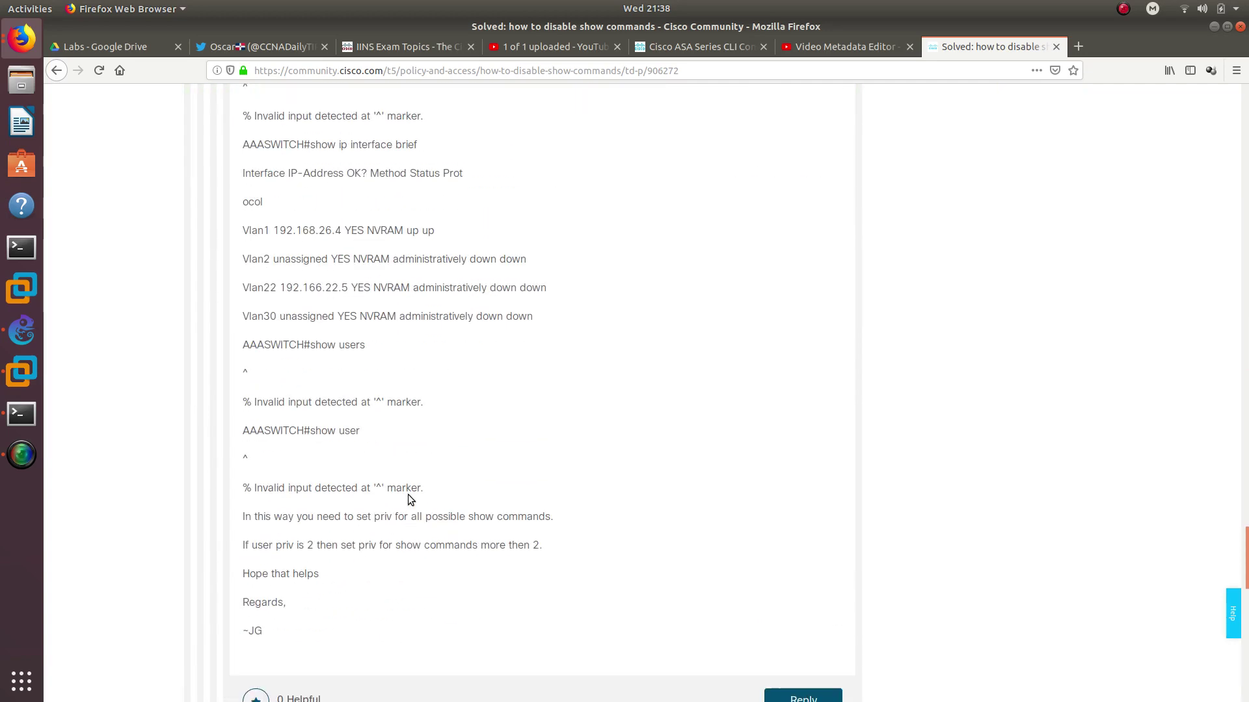
{"action": "scroll", "coordinate": [408, 494], "scroll_direction": "up", "scroll_amount": 8}
{"action": "scroll", "coordinate": [396, 481], "scroll_direction": "up", "scroll_amount": 2}
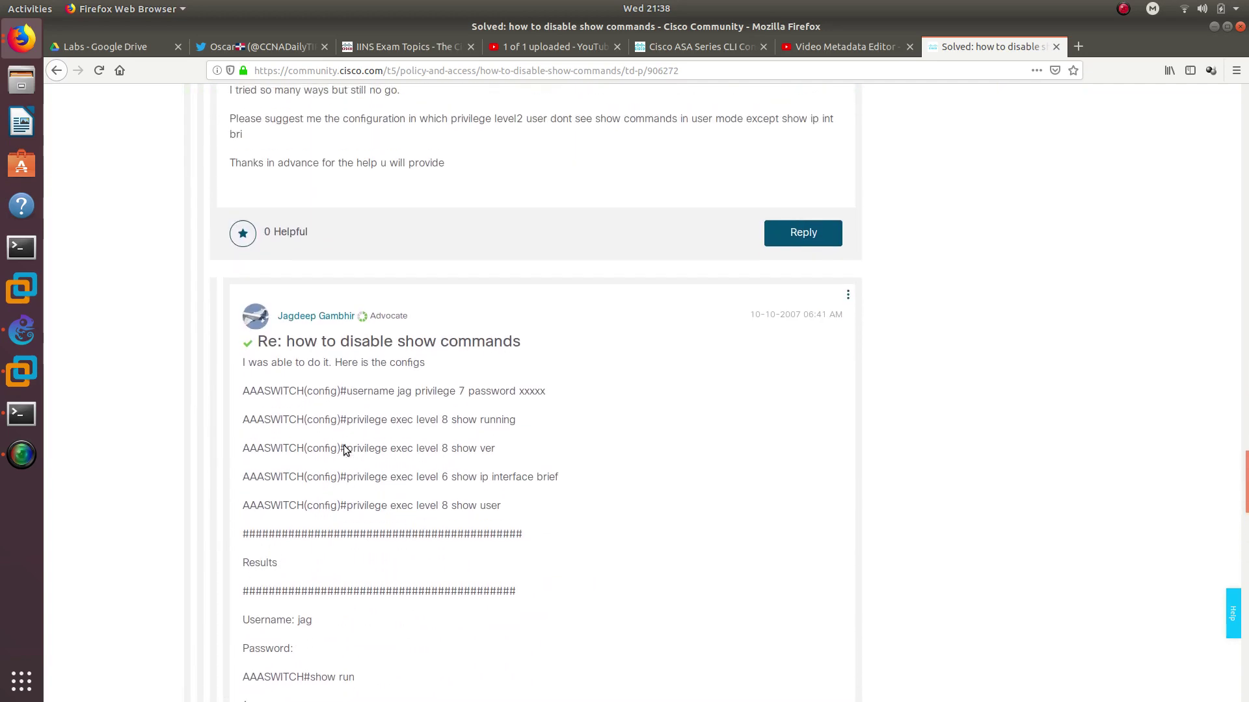
Return to the results and search again with 'parser' added after 'disable'
{"action": "left_click", "coordinate": [57, 70]}
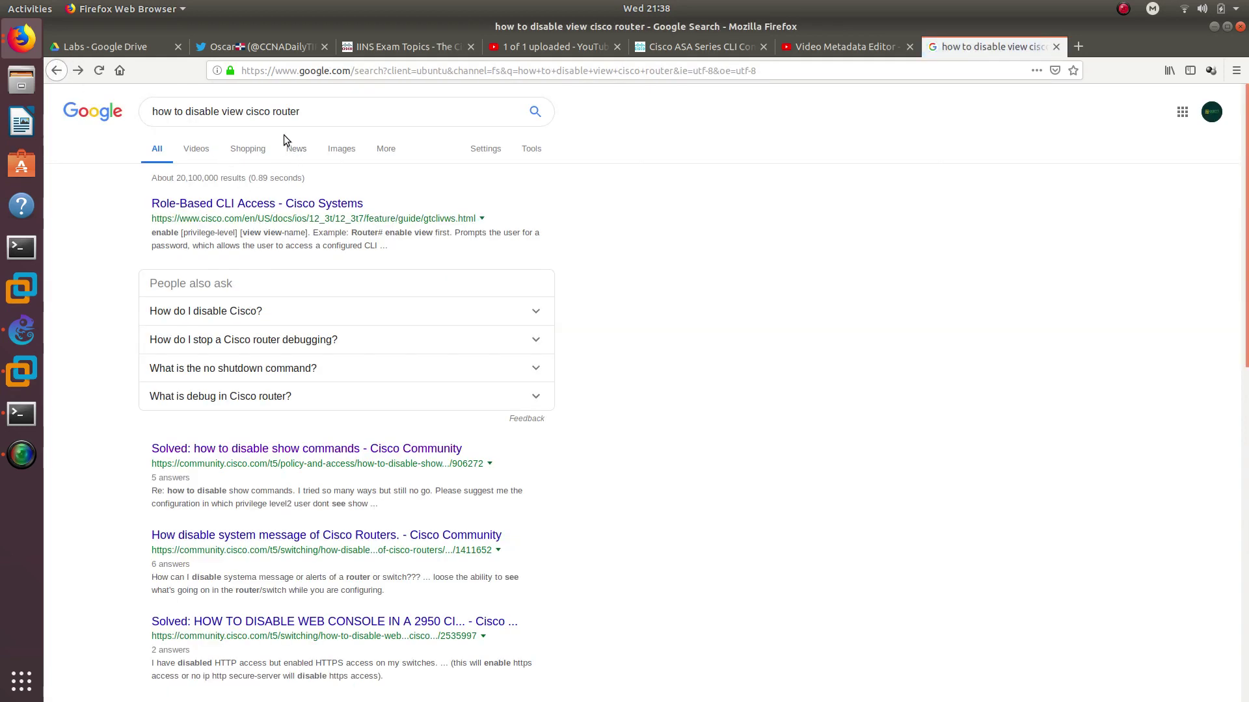
{"action": "left_click", "coordinate": [220, 112]}
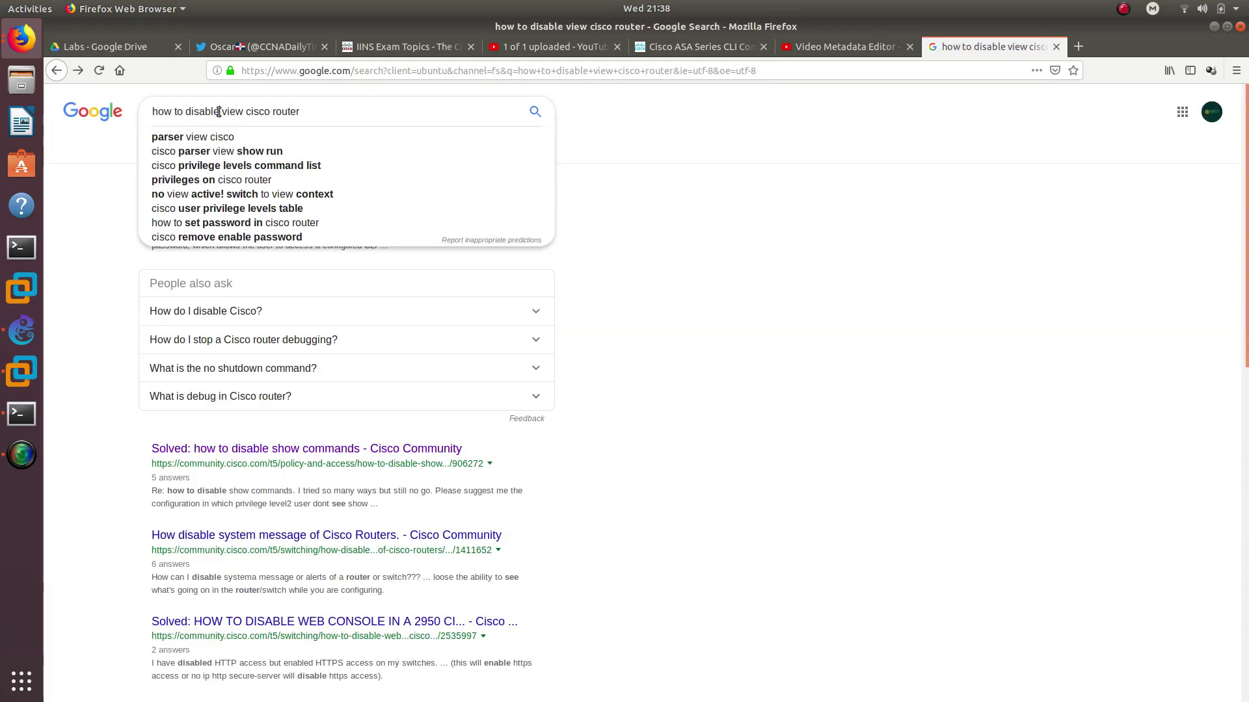
{"action": "type", "text": "parser"}
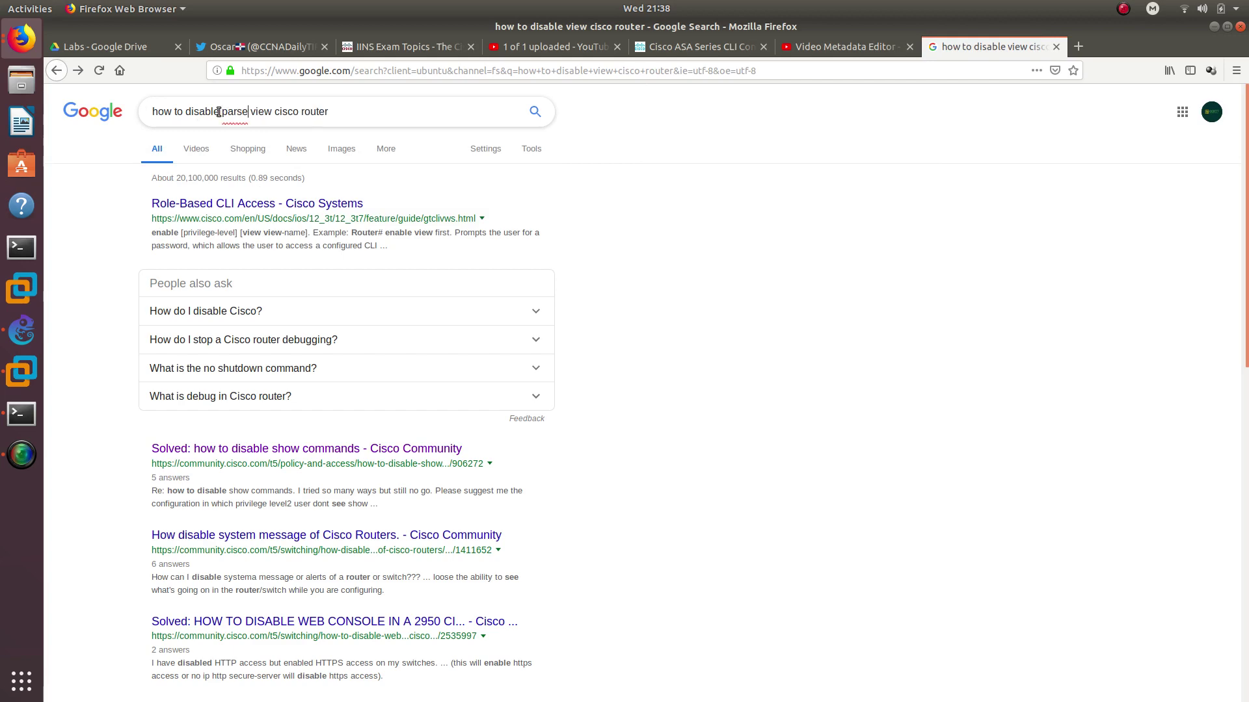
{"action": "key", "text": "Return"}
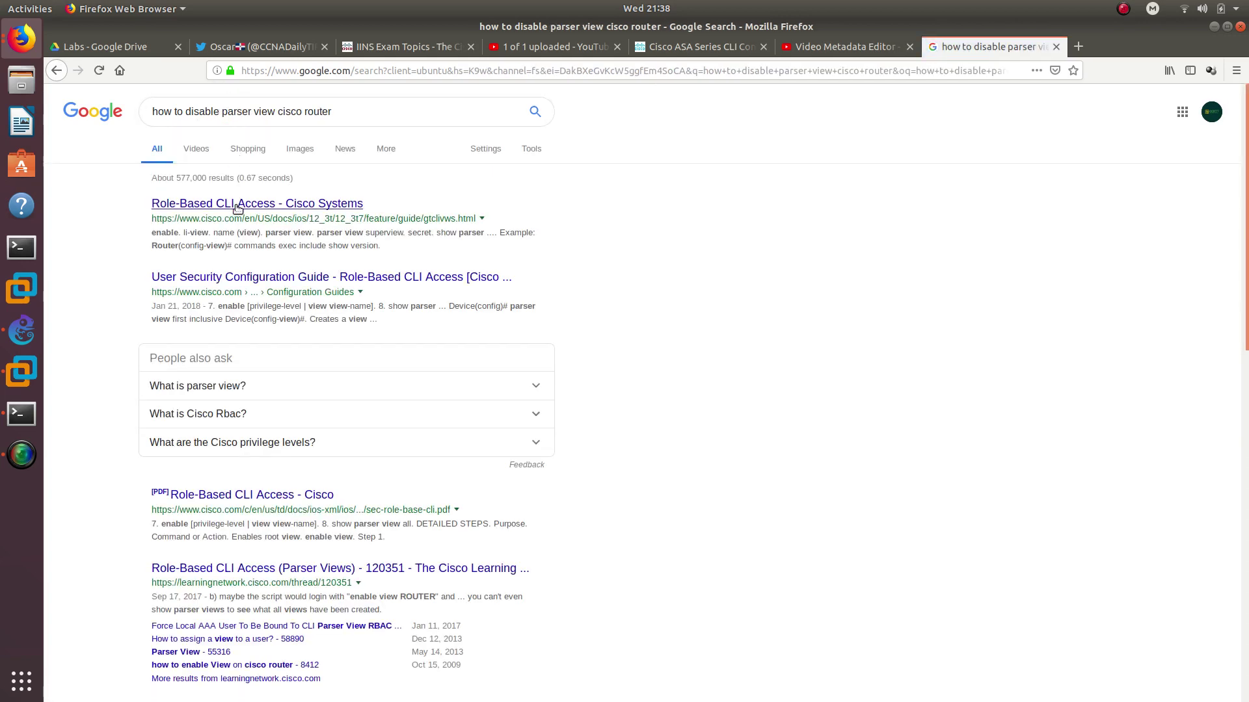
Open Cisco's Role-Based CLI Access guide and read its Summary Steps, Detailed Steps and Troubleshooting Tips
{"action": "left_click", "coordinate": [237, 204]}
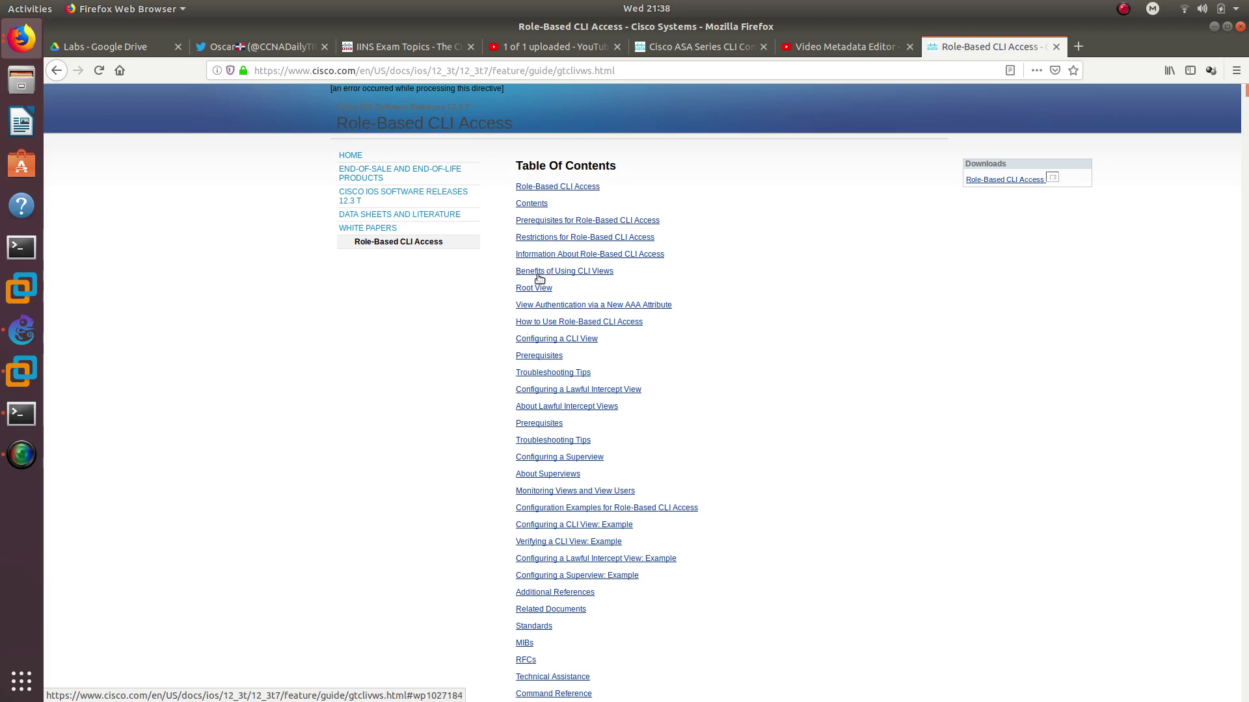
{"action": "left_click", "coordinate": [561, 190]}
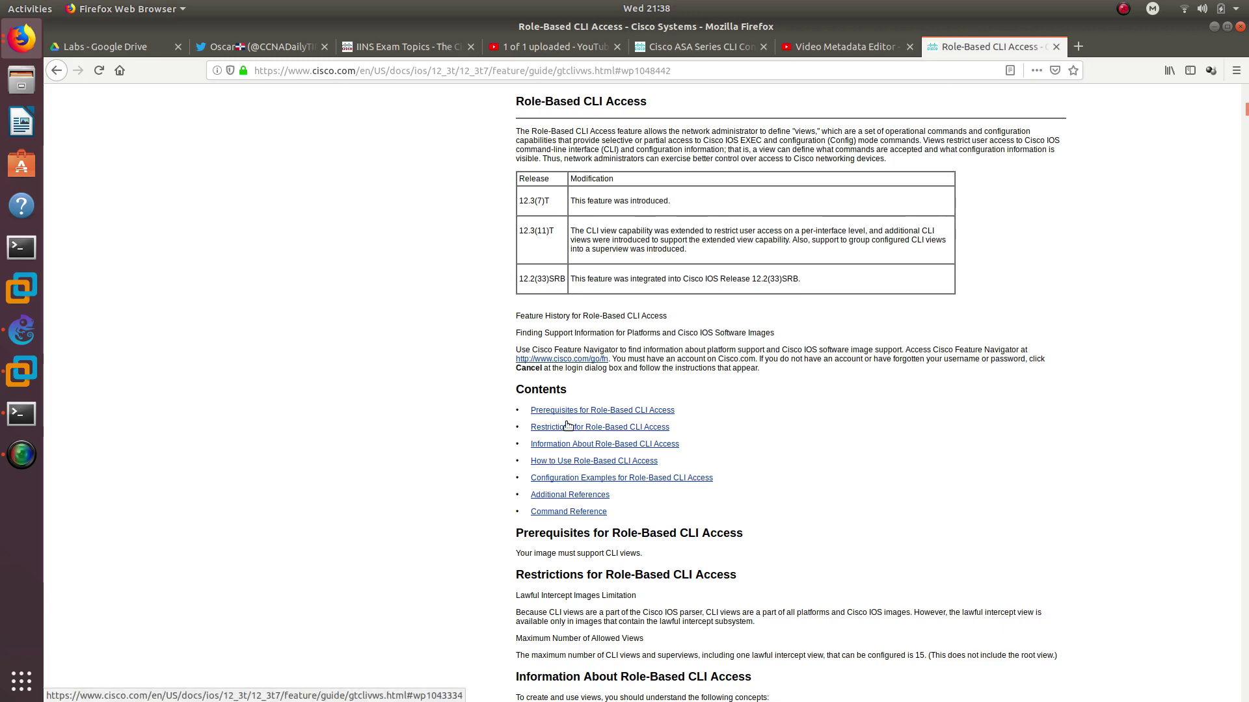
{"action": "scroll", "coordinate": [557, 416], "scroll_direction": "down", "scroll_amount": 5}
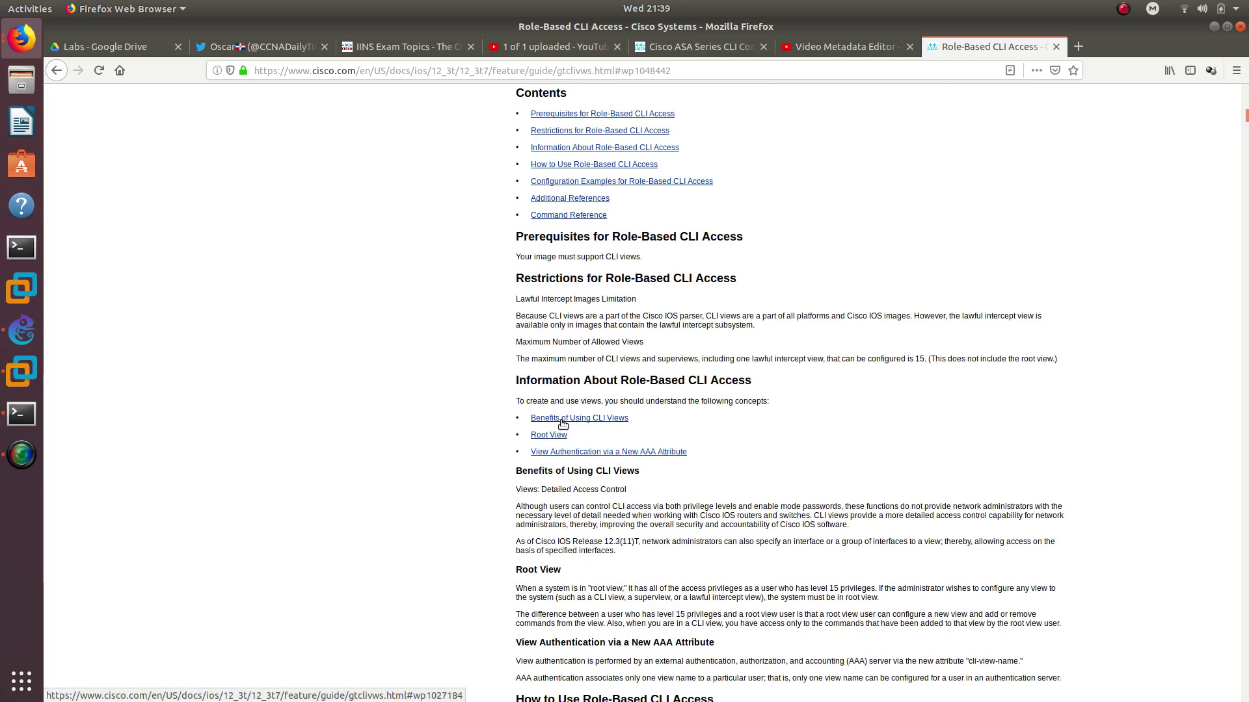
{"action": "scroll", "coordinate": [562, 424], "scroll_direction": "down", "scroll_amount": 1}
{"action": "scroll", "coordinate": [561, 420], "scroll_direction": "down", "scroll_amount": 2}
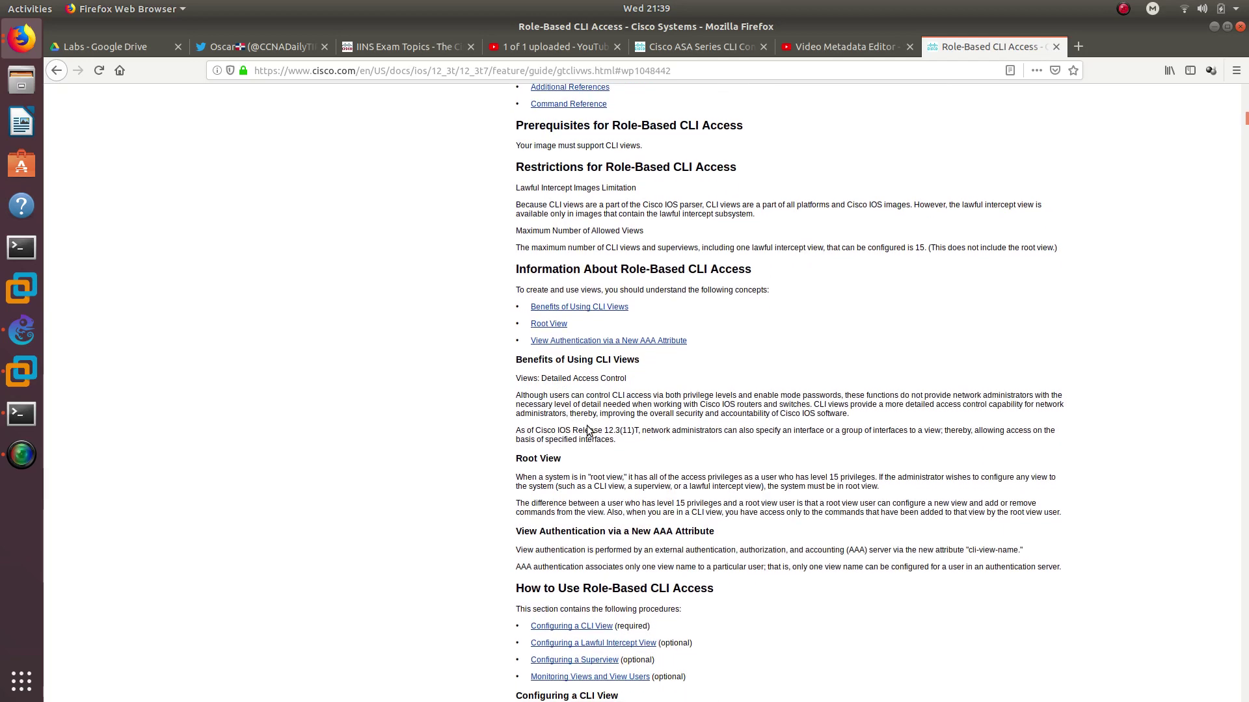
{"action": "scroll", "coordinate": [651, 500], "scroll_direction": "down", "scroll_amount": 4}
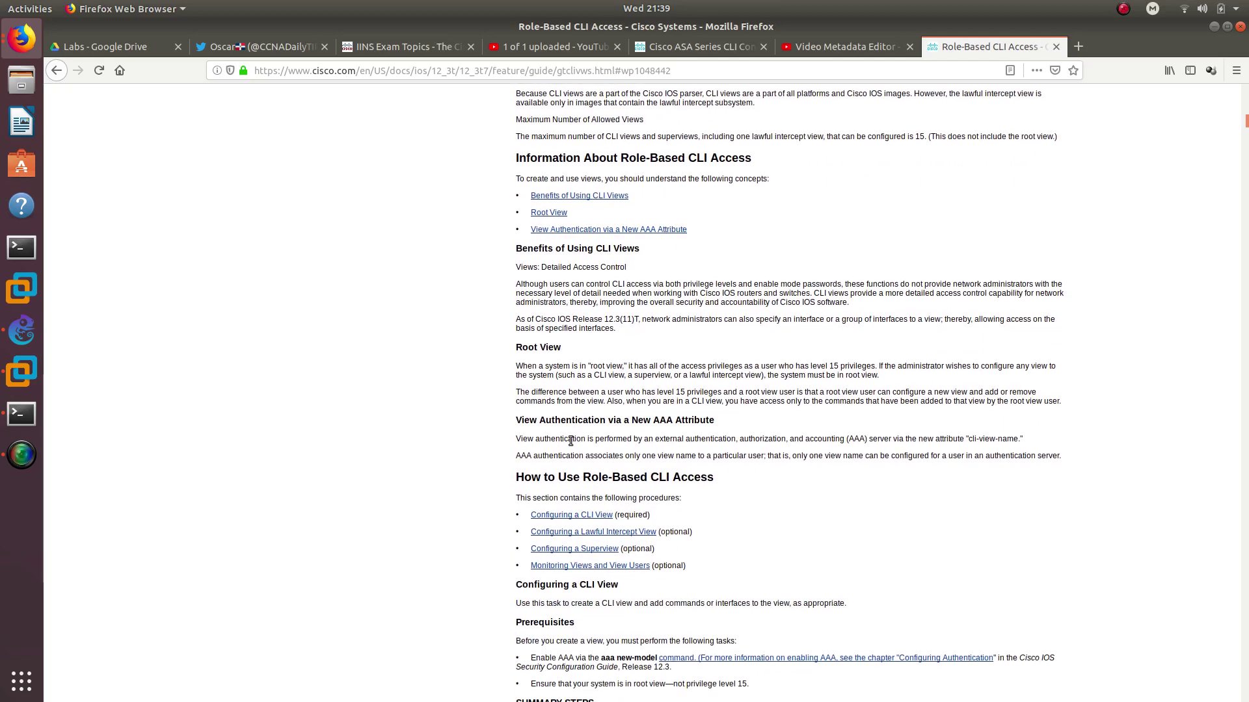
{"action": "scroll", "coordinate": [603, 445], "scroll_direction": "down", "scroll_amount": 5}
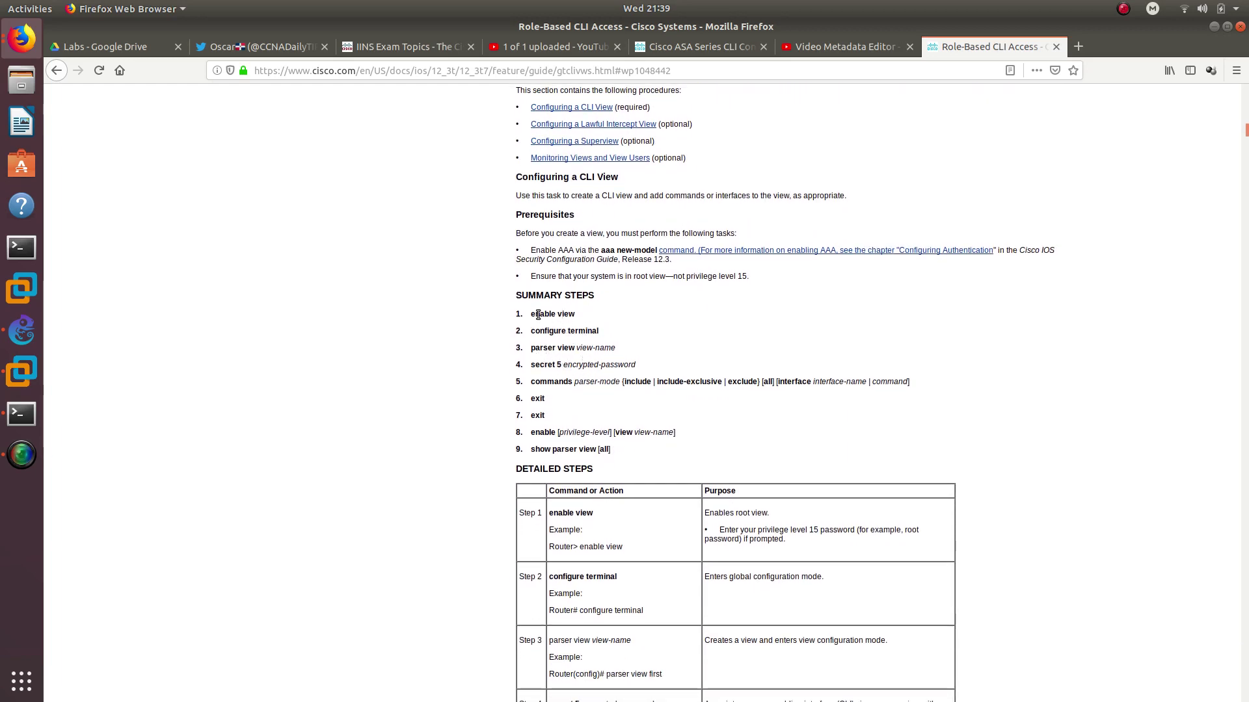
{"action": "scroll", "coordinate": [538, 314], "scroll_direction": "down", "scroll_amount": 2}
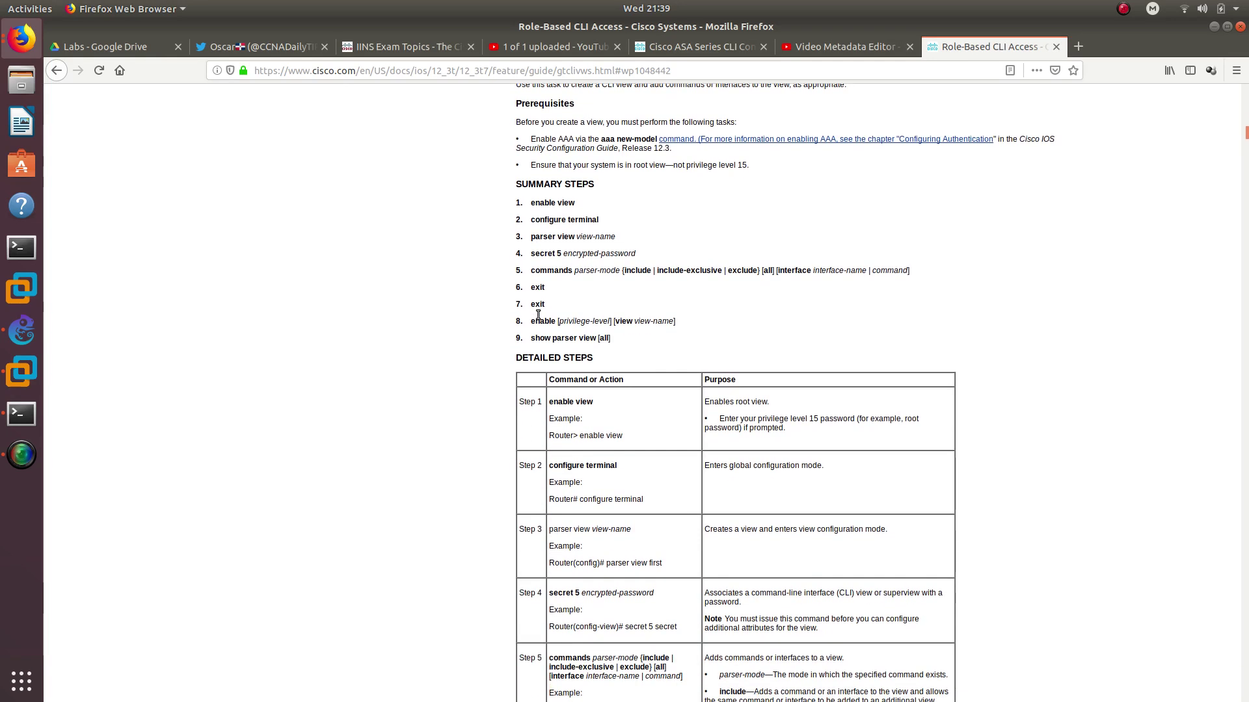
{"action": "scroll", "coordinate": [537, 318], "scroll_direction": "down", "scroll_amount": 4}
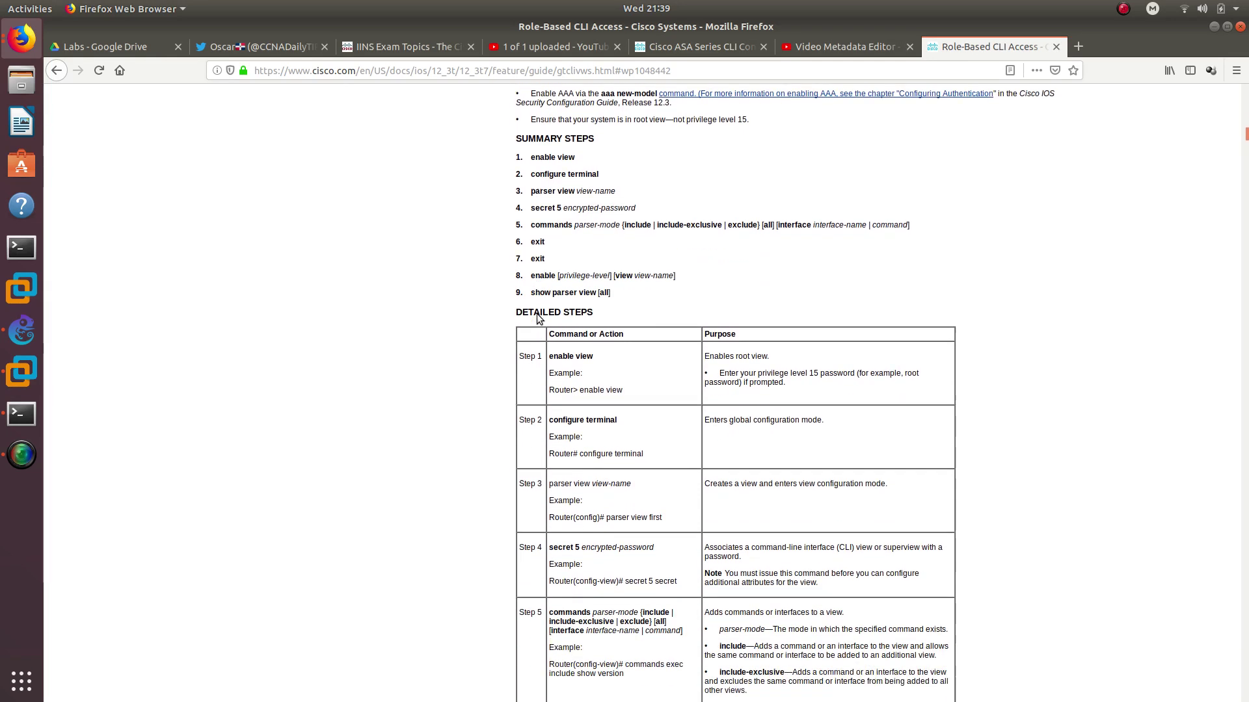
{"action": "scroll", "coordinate": [596, 388], "scroll_direction": "down", "scroll_amount": 7}
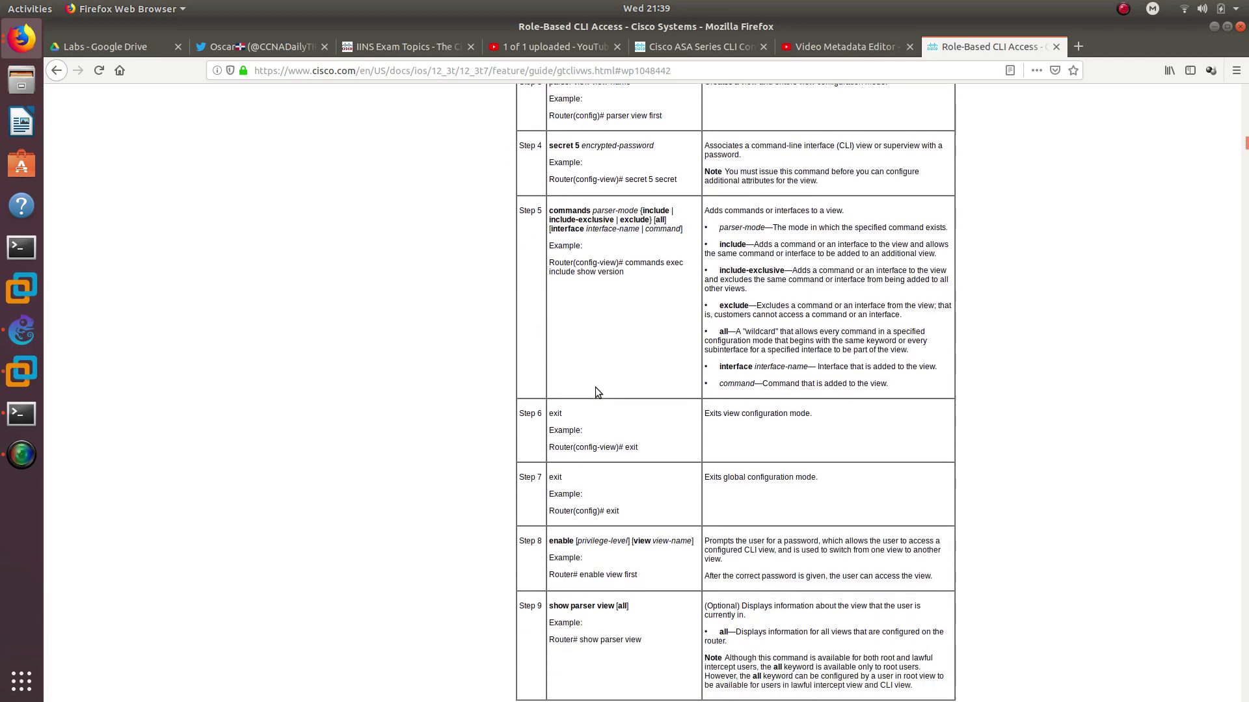
{"action": "scroll", "coordinate": [595, 387], "scroll_direction": "down", "scroll_amount": 3}
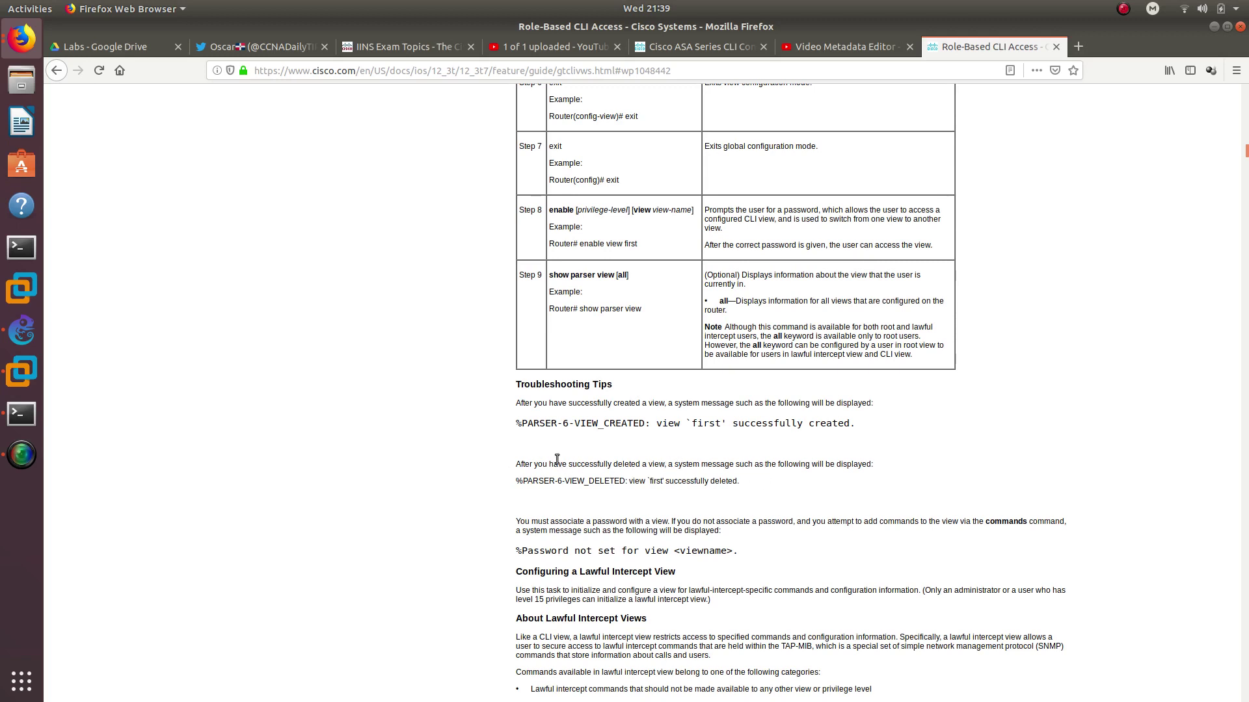
In R1's terminal, try the 'delete' and 'erase' commands; neither completes
{"action": "left_click", "coordinate": [20, 414]}
{"action": "type", "text": "del"}
{"action": "key", "text": "Tab"}
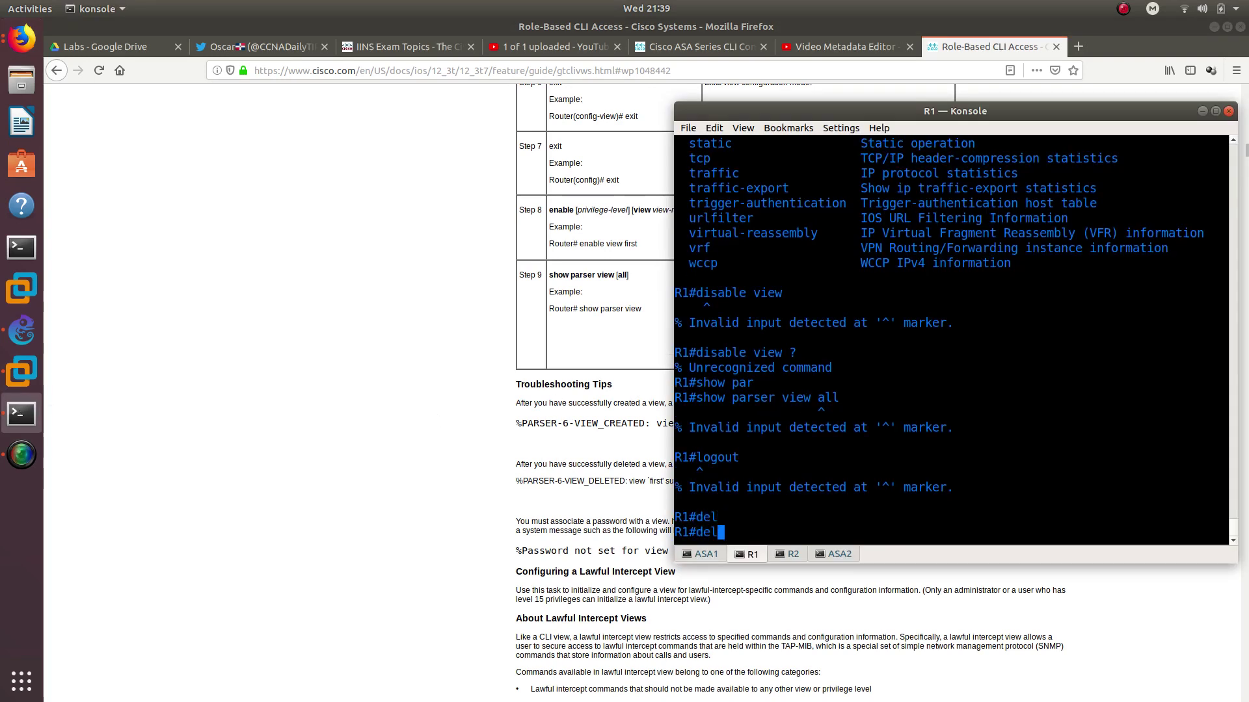
{"action": "type", "text": "e"}
{"action": "key", "text": "Tab"}
{"action": "type", "text": "t"}
{"action": "key", "text": "Tab"}
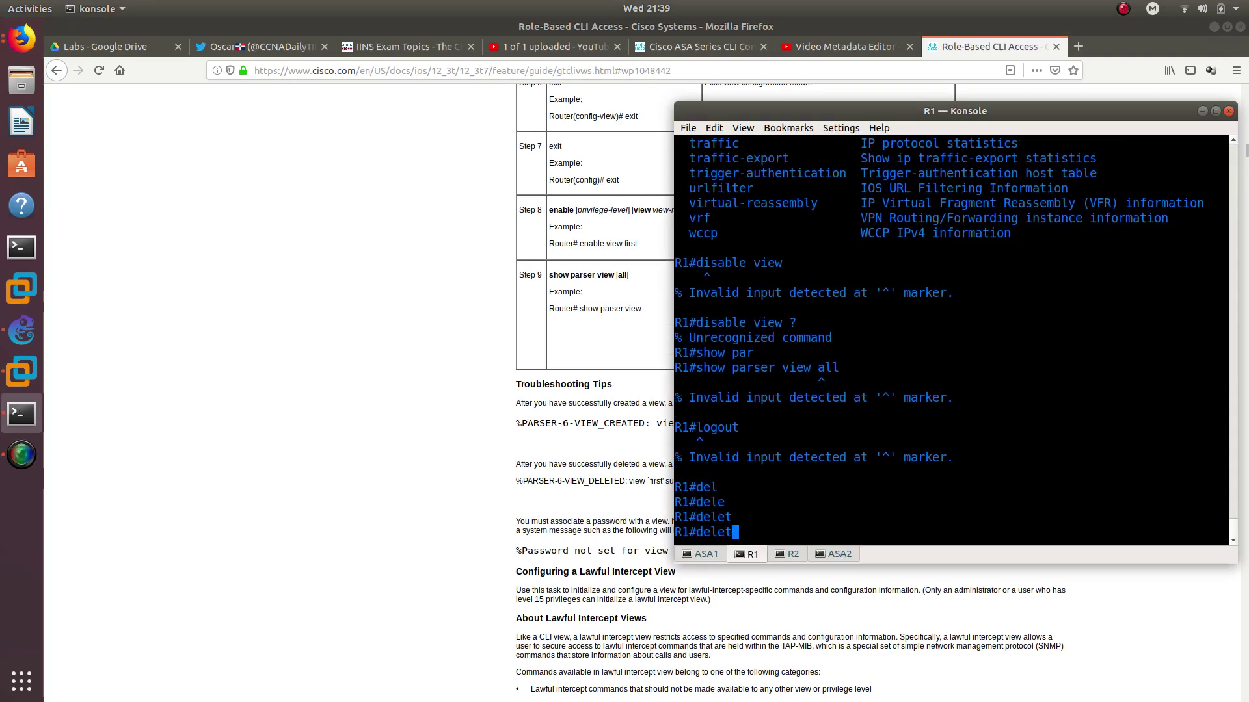
{"action": "type", "text": "? ?"}
{"action": "key", "text": "BackSpace"}
{"action": "key", "text": "BackSpace"}
{"action": "key", "text": "BackSpace"}
{"action": "key", "text": "BackSpace"}
{"action": "key", "text": "BackSpace"}
{"action": "key", "text": "BackSpace"}
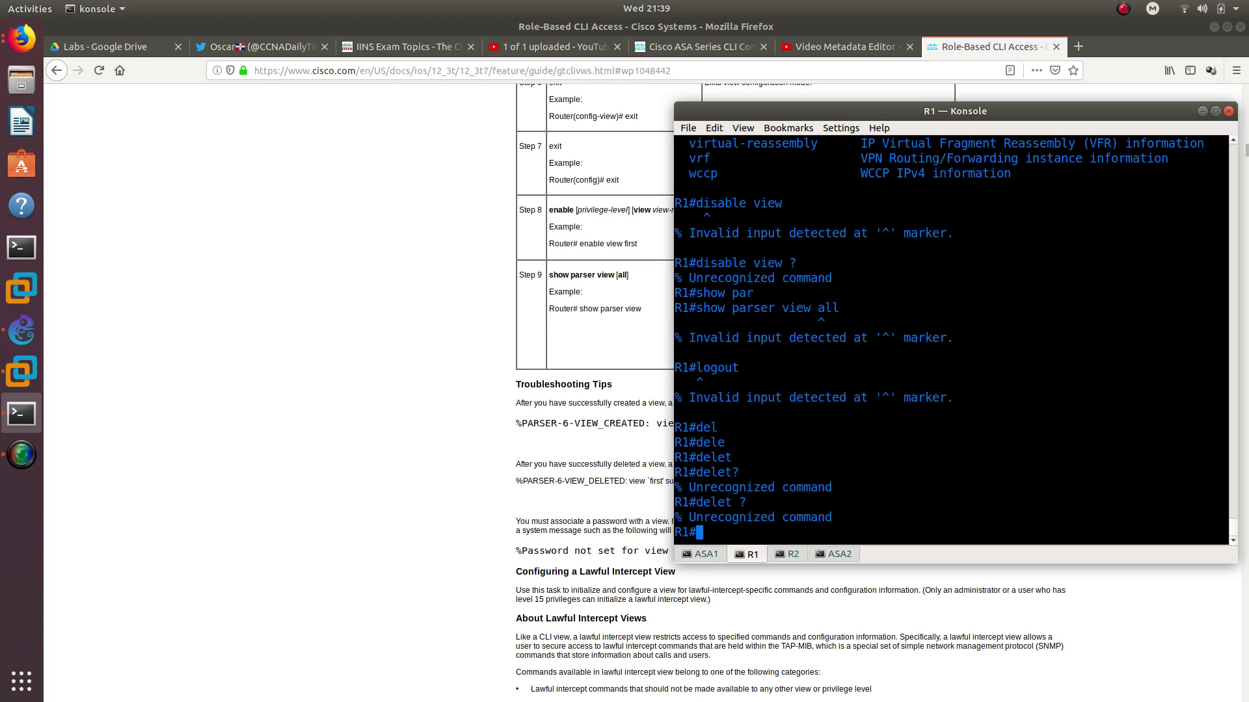
{"action": "type", "text": "er"}
{"action": "key", "text": "Tab"}
{"action": "type", "text": "as"}
{"action": "key", "text": "Tab"}
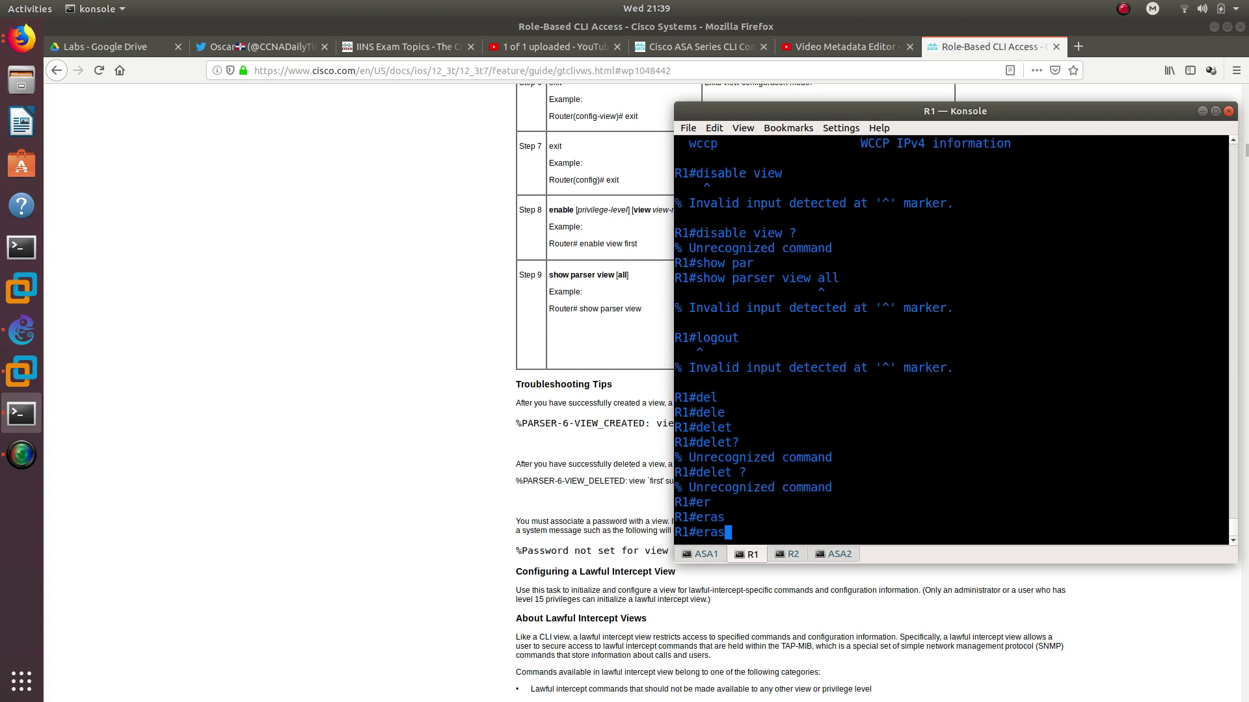
{"action": "type", "text": "?"}
{"action": "key", "text": "BackSpace"}
{"action": "key", "text": "BackSpace"}
{"action": "key", "text": "BackSpace"}
{"action": "key", "text": "BackSpace"}
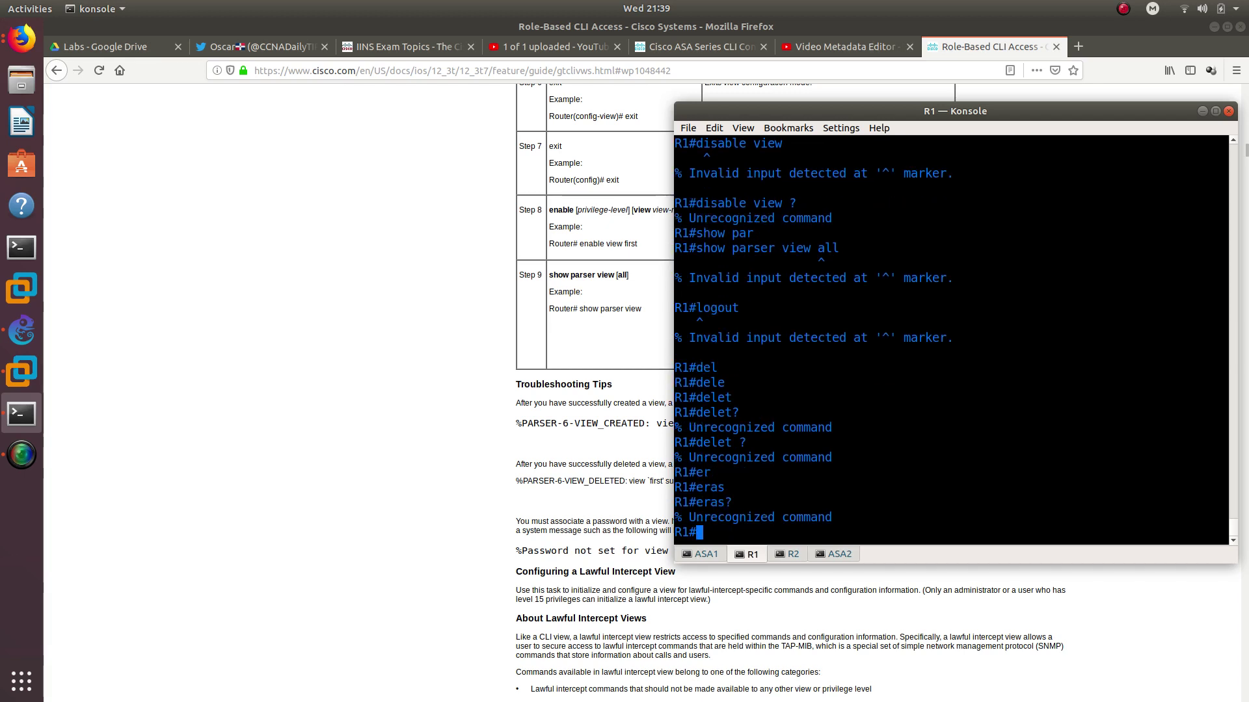
Exit and log back into R1's console, then run 'show parser'
{"action": "type", "text": "exit"}
{"action": "key", "text": "Return"}
{"action": "key", "text": "Return"}
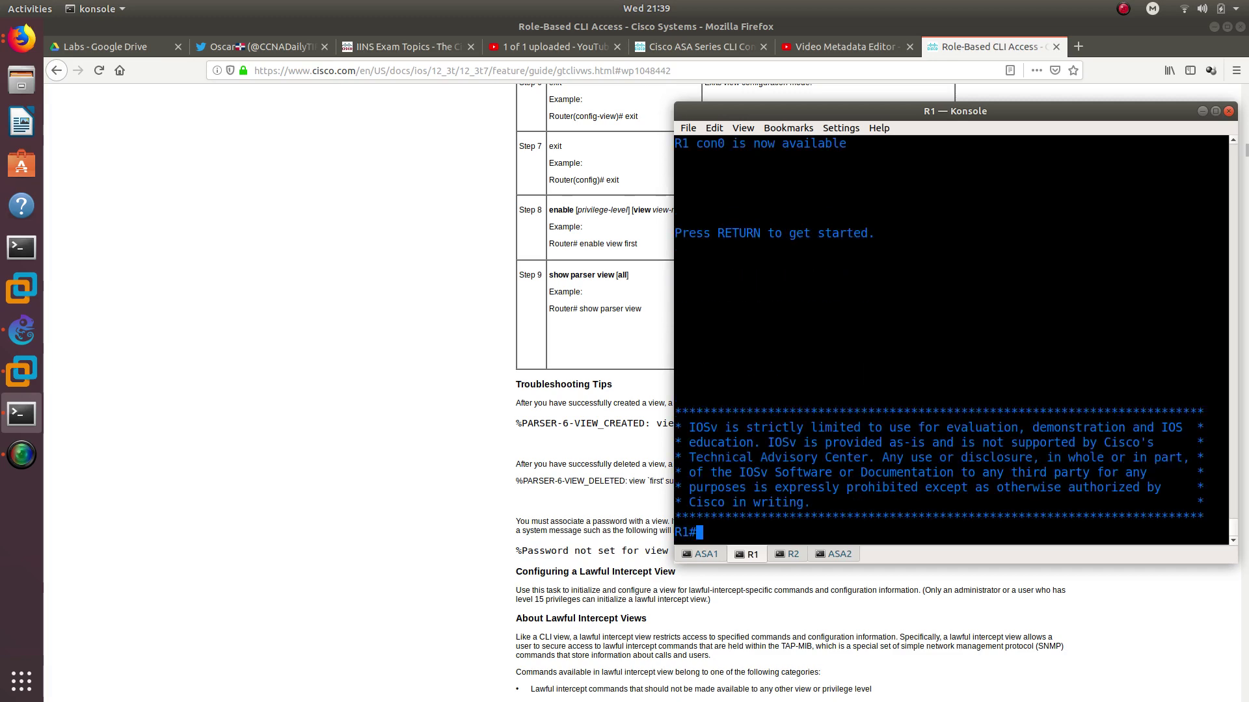
{"action": "type", "text": "show pa"}
{"action": "key", "text": "Tab"}
{"action": "type", "text": "r"}
{"action": "key", "text": "Tab"}
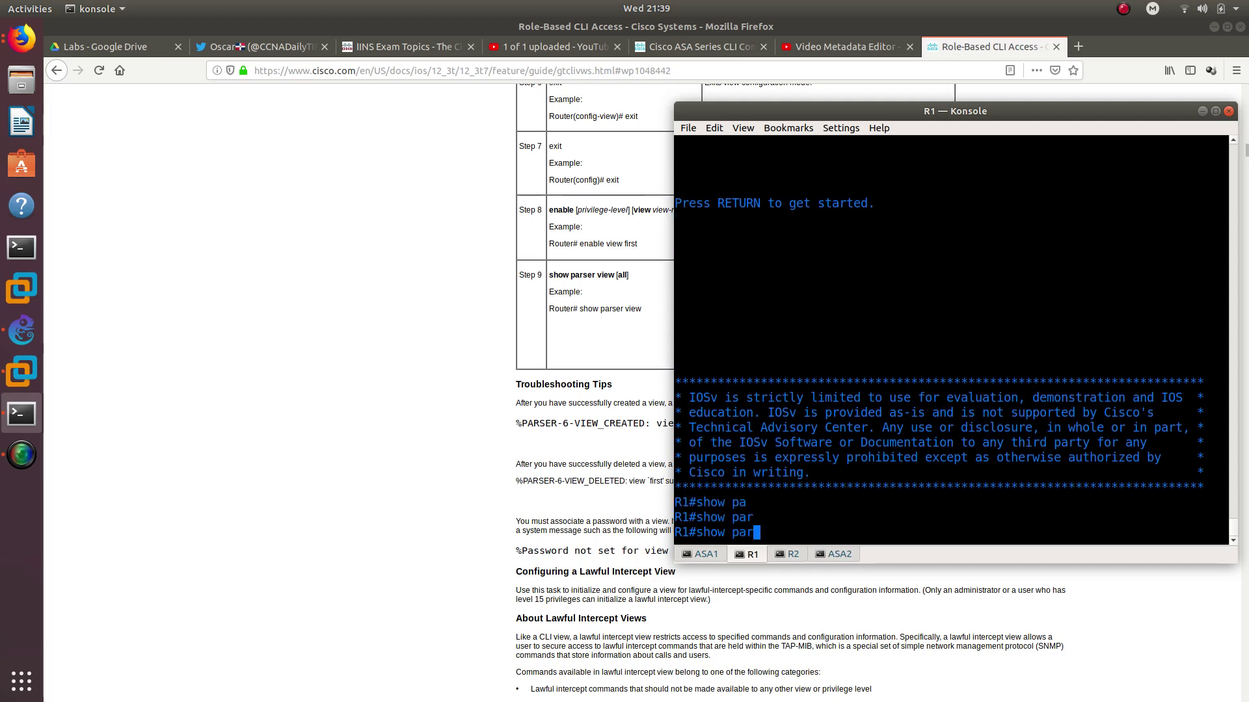
{"action": "type", "text": "serq"}
{"action": "key", "text": "BackSpace"}
{"action": "key", "text": "Return"}
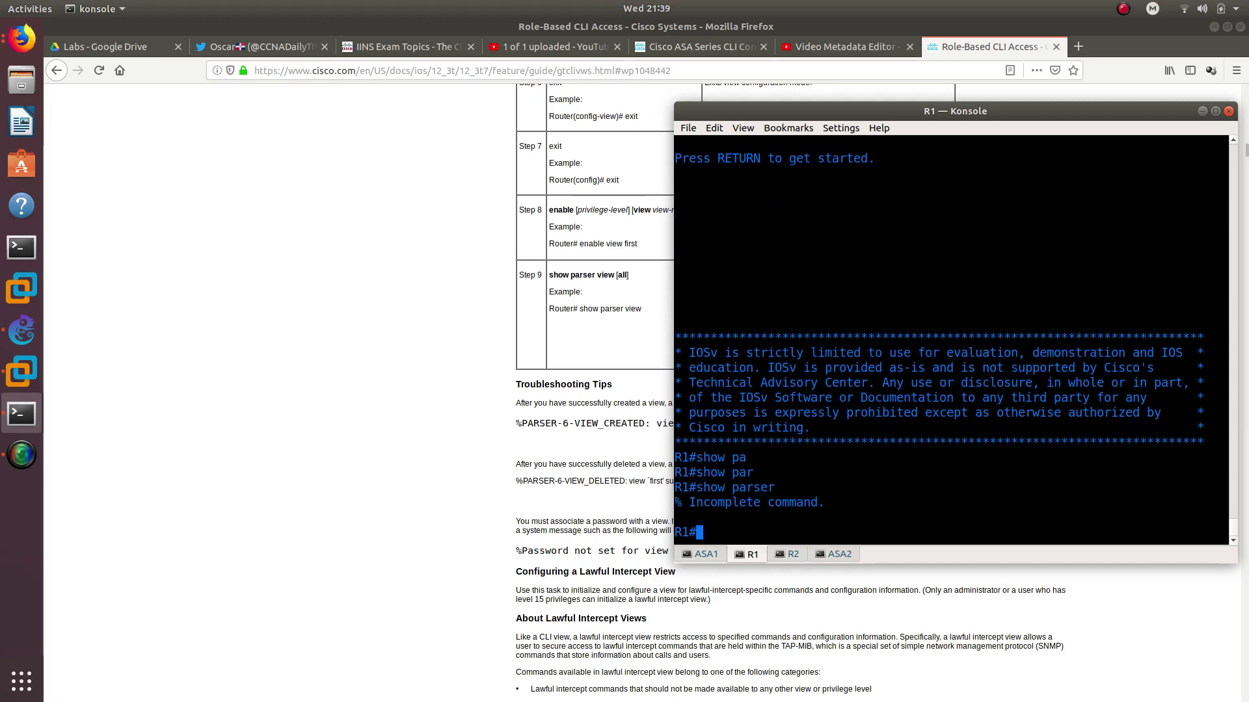
Run 'show route-' and 'show route-map' on R1, then clear a 'config t' entry
{"action": "key", "text": "Up"}
{"action": "key", "text": "BackSpace"}
{"action": "key", "text": "BackSpace"}
{"action": "key", "text": "BackSpace"}
{"action": "key", "text": "BackSpace"}
{"action": "key", "text": "BackSpace"}
{"action": "key", "text": "BackSpace"}
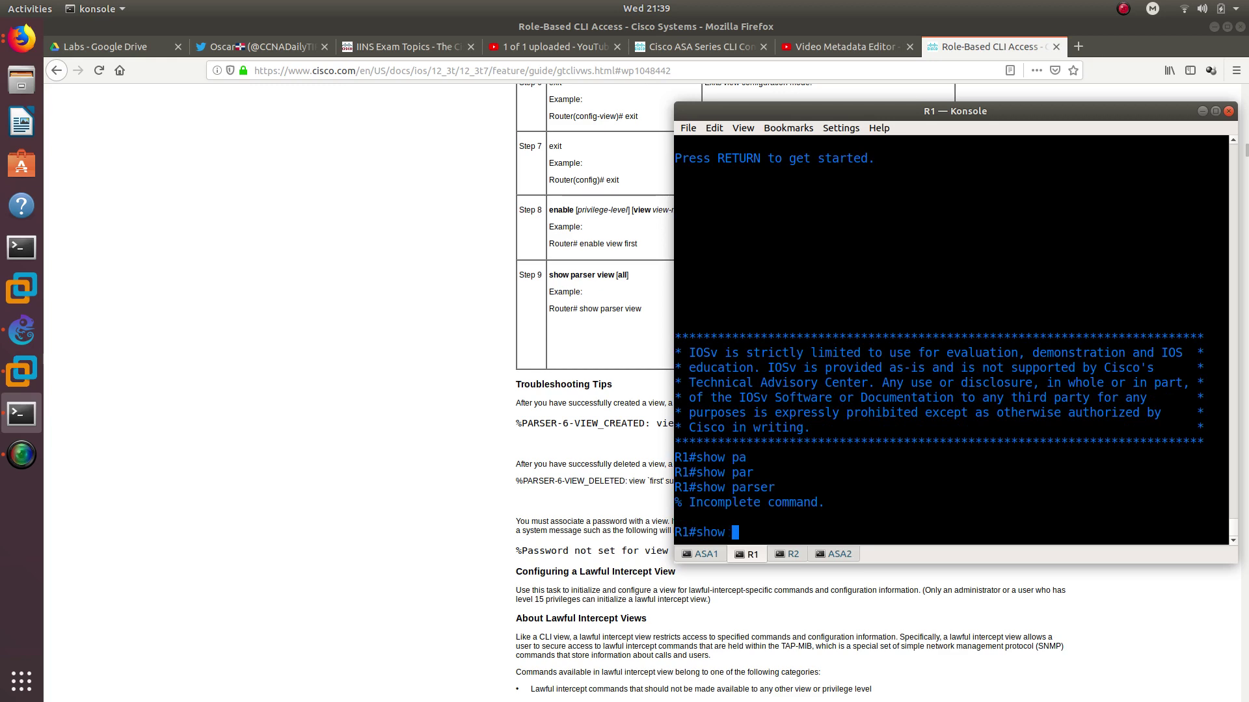
{"action": "type", "text": "rou"}
{"action": "key", "text": "Tab"}
{"action": "key", "text": "Return"}
{"action": "key", "text": "Up"}
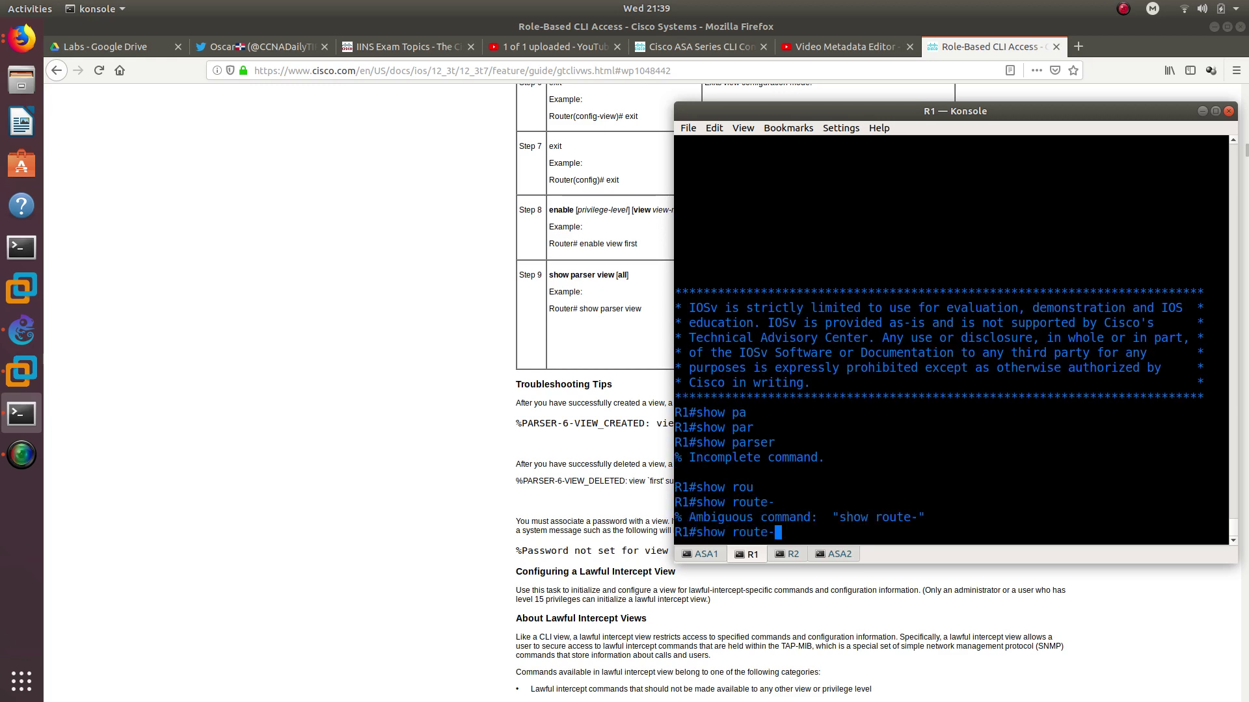
{"action": "key", "text": "Tab"}
{"action": "type", "text": "?m"}
{"action": "key", "text": "Tab"}
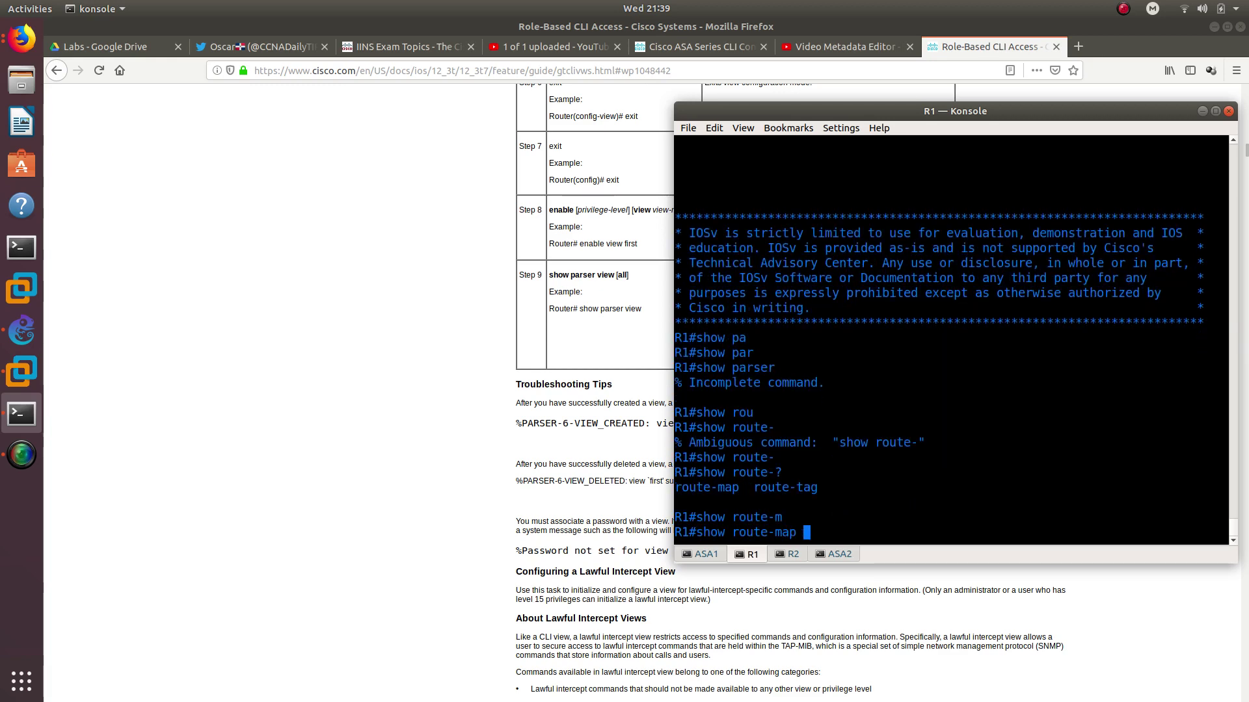
{"action": "key", "text": "Return"}
{"action": "type", "text": "config t"}
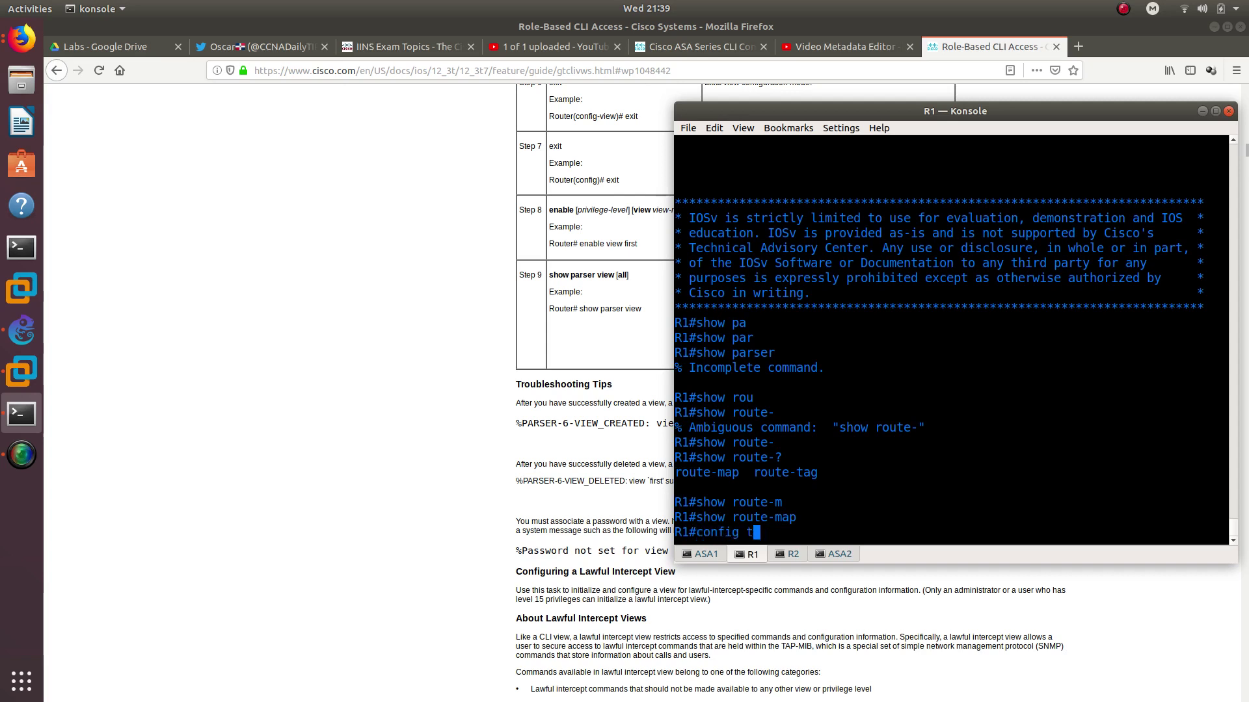
{"action": "key", "text": "BackSpace"}
{"action": "key", "text": "BackSpace"}
{"action": "key", "text": "BackSpace"}
{"action": "key", "text": "BackSpace"}
{"action": "key", "text": "BackSpace"}
{"action": "key", "text": "BackSpace"}
{"action": "key", "text": "BackSpace"}
{"action": "key", "text": "BackSpace"}
Run 'show parser view all' on R1 and select the command line in the output
{"action": "type", "text": "show parser view all"}
{"action": "key", "text": "Return"}
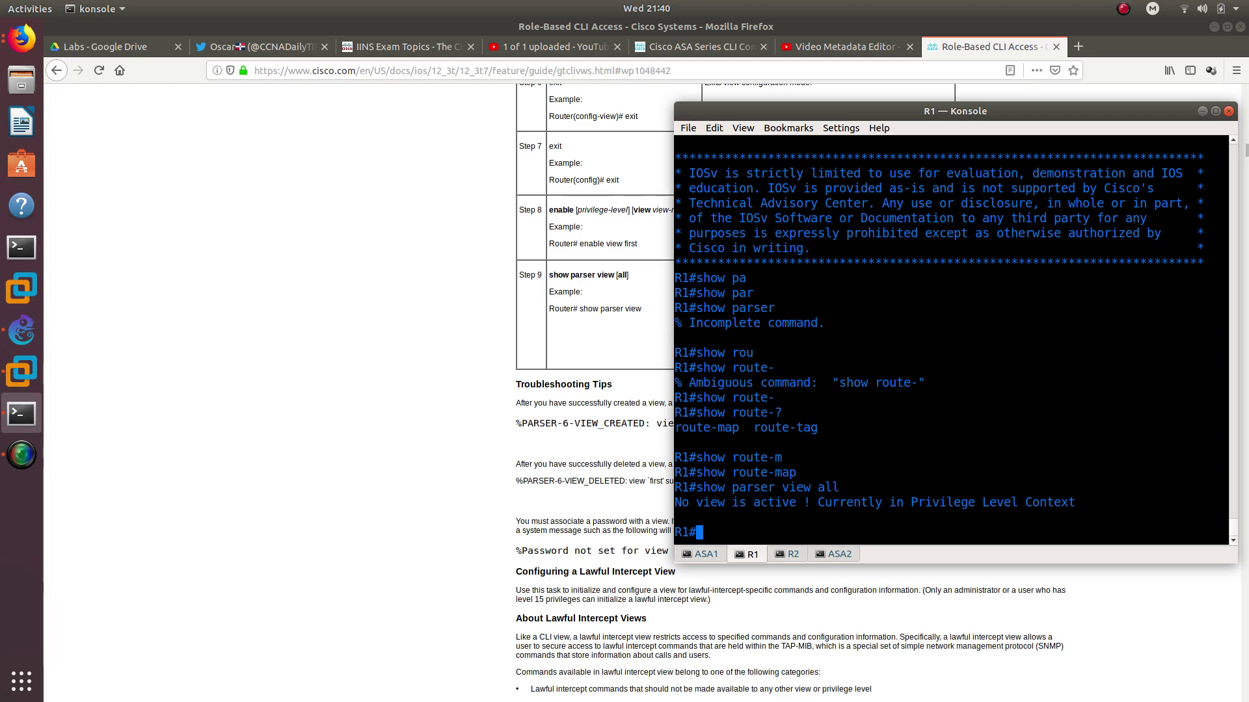
{"action": "left_click_drag", "start_coordinate": [845, 493], "coordinate": [699, 491]}
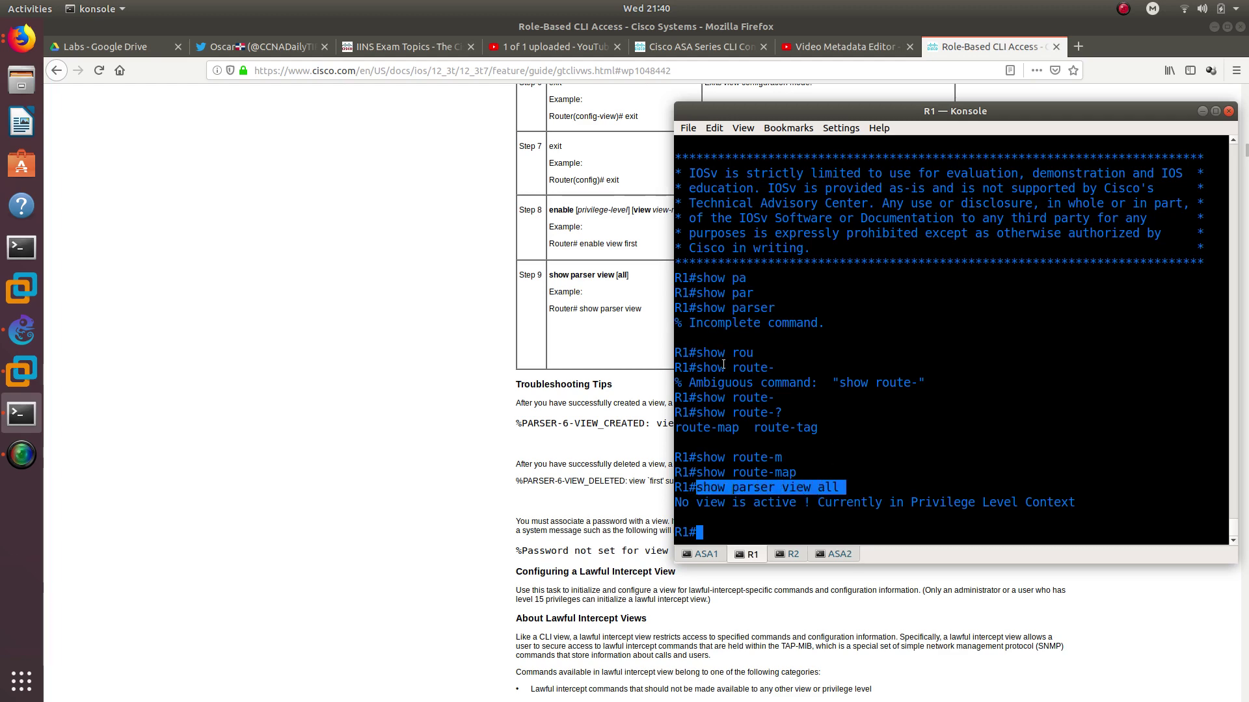
{"action": "scroll", "coordinate": [723, 364], "scroll_direction": "up", "scroll_amount": 15}
{"action": "scroll", "coordinate": [722, 368], "scroll_direction": "down", "scroll_amount": 15}
On the IINS Exam Topics page, highlight topics 4.1.a through 4.1.c
{"action": "left_click_drag", "start_coordinate": [833, 112], "coordinate": [690, 112]}
{"action": "left_click", "coordinate": [361, 45]}
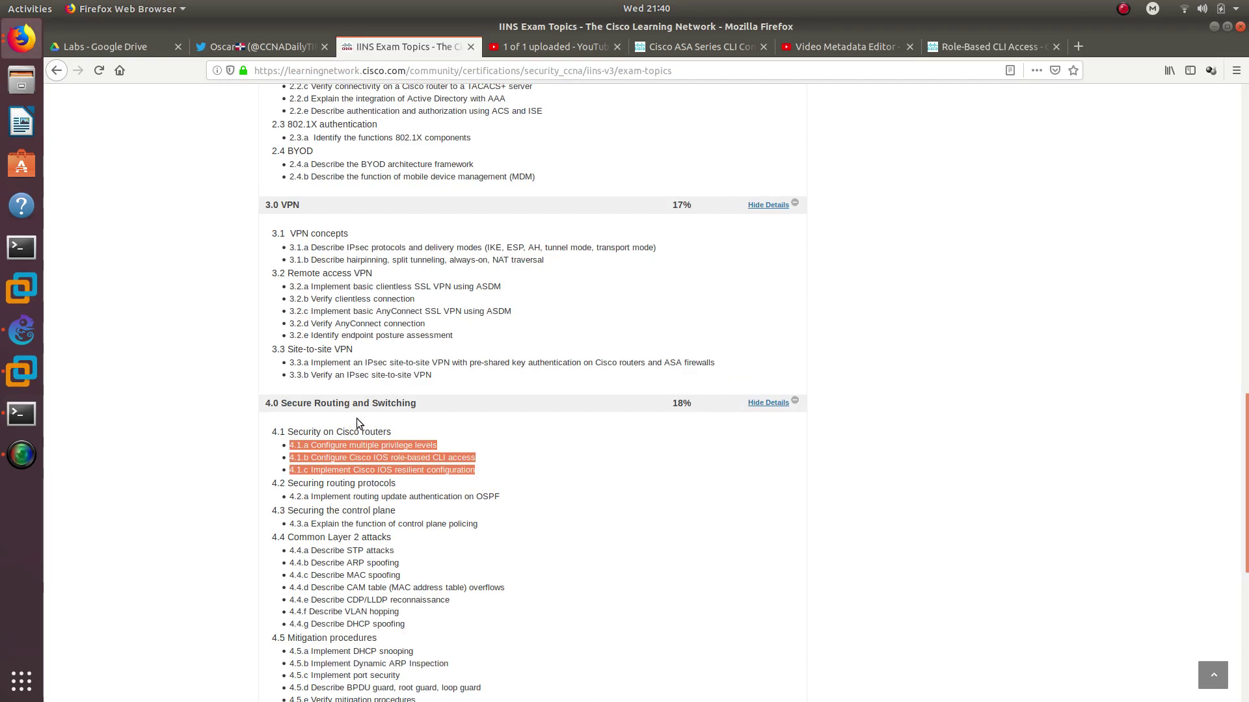
{"action": "left_click", "coordinate": [360, 446]}
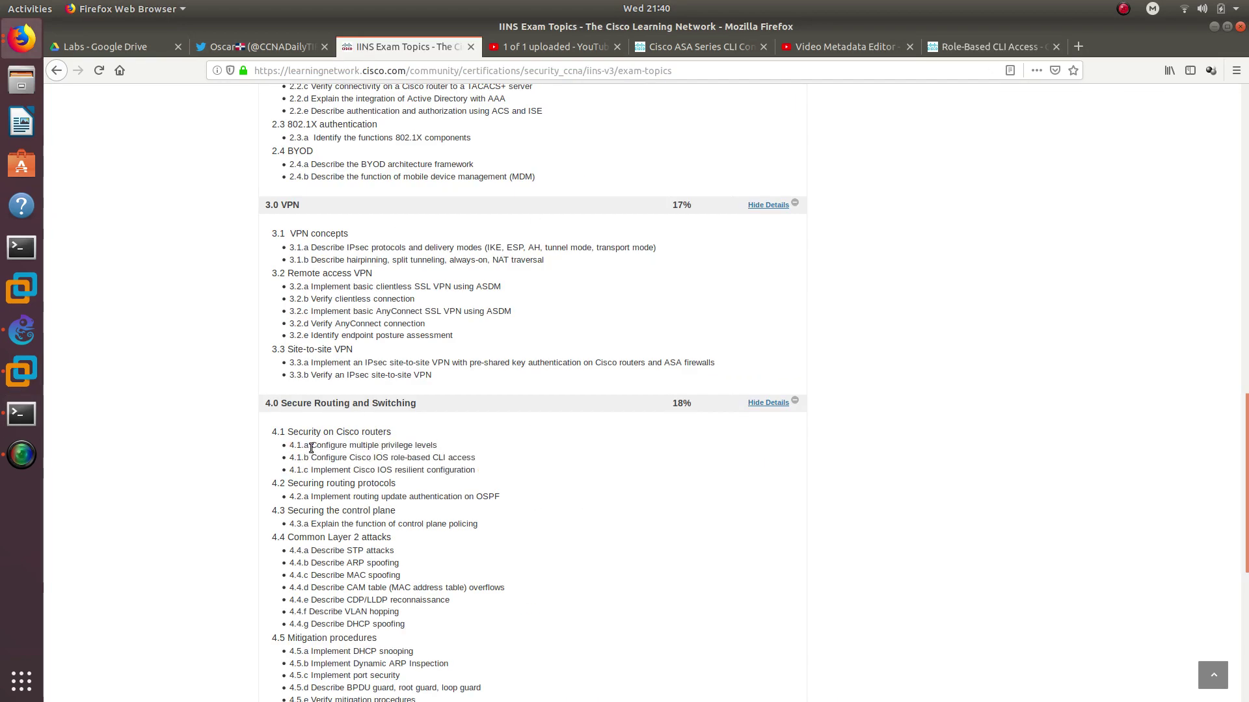
{"action": "left_click_drag", "start_coordinate": [311, 447], "coordinate": [448, 457]}
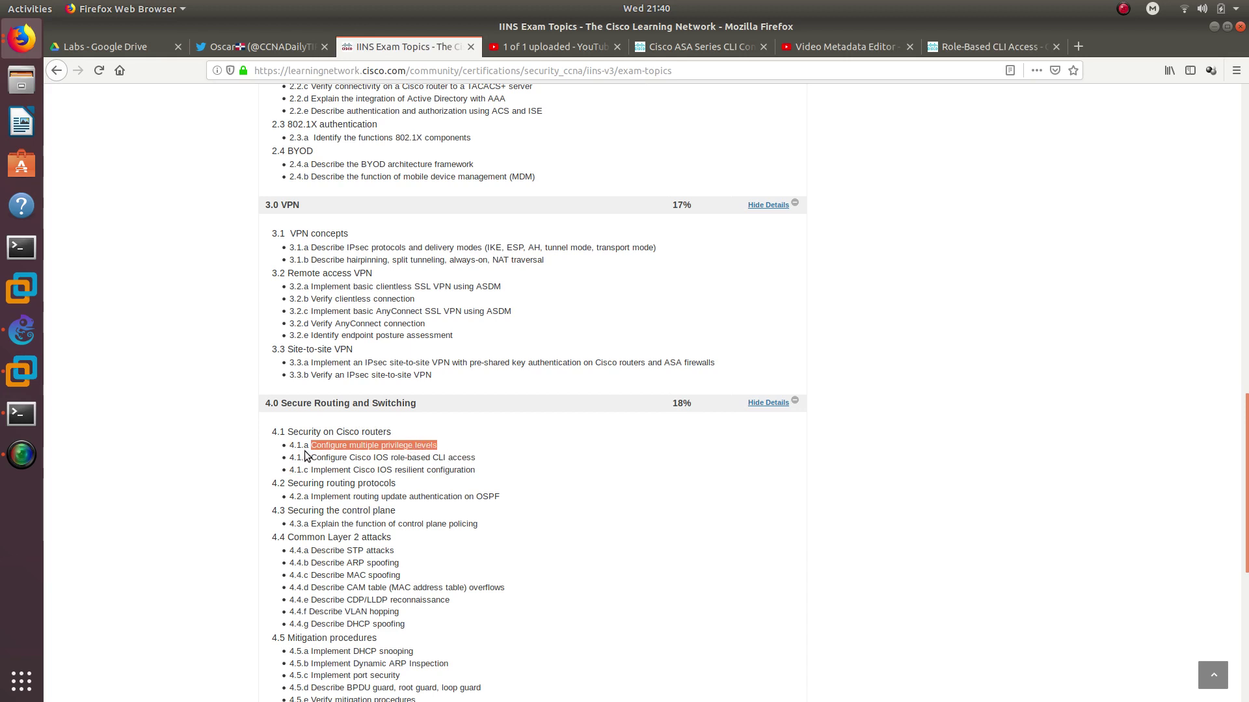
{"action": "left_click_drag", "start_coordinate": [311, 458], "coordinate": [481, 461]}
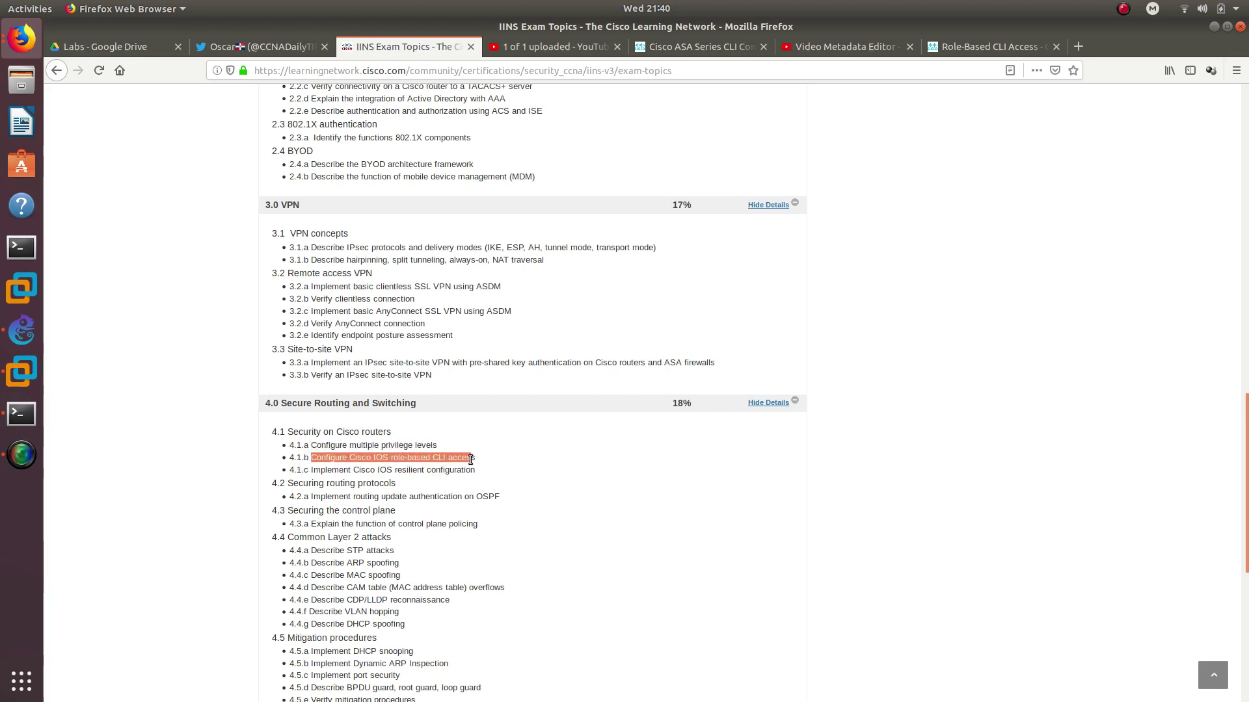
Highlight 'role-based' in topic 4.1.b and 'resilient' in 4.1.c, then return to R1's terminal
{"action": "left_click", "coordinate": [465, 460]}
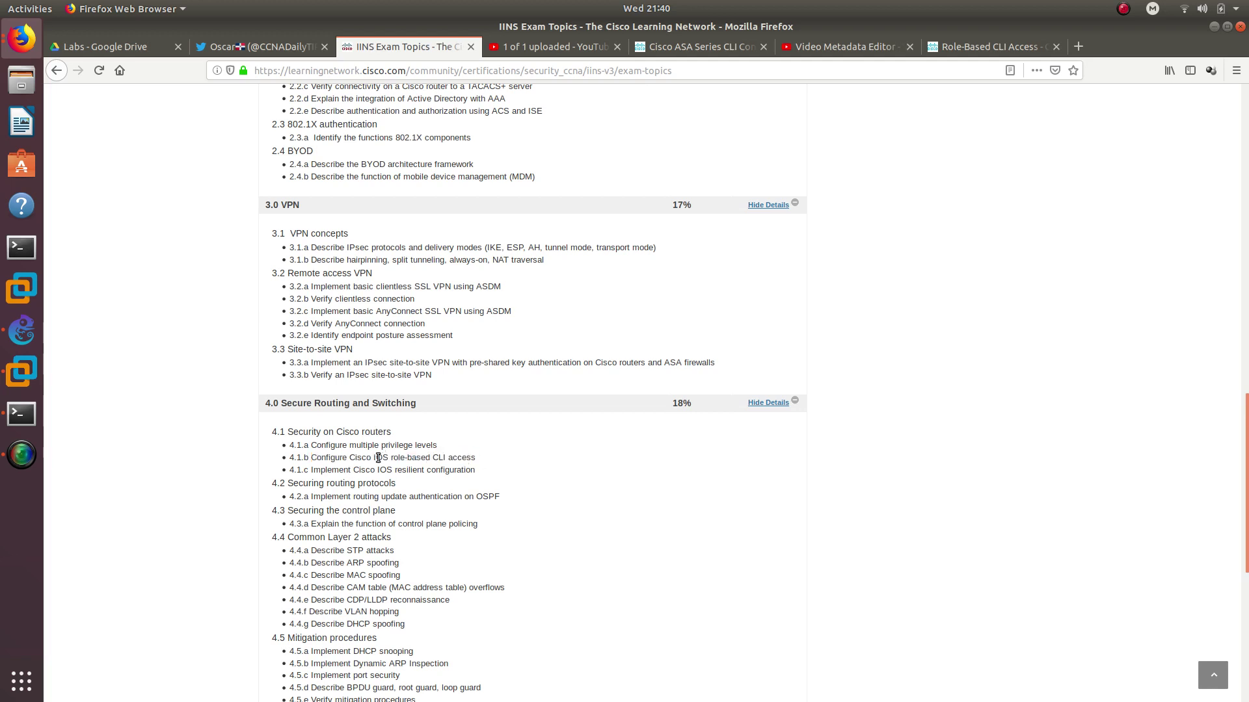
{"action": "left_click_drag", "start_coordinate": [389, 458], "coordinate": [476, 459]}
{"action": "left_click", "coordinate": [430, 459], "text": "shift"}
{"action": "left_click_drag", "start_coordinate": [309, 470], "coordinate": [470, 473]}
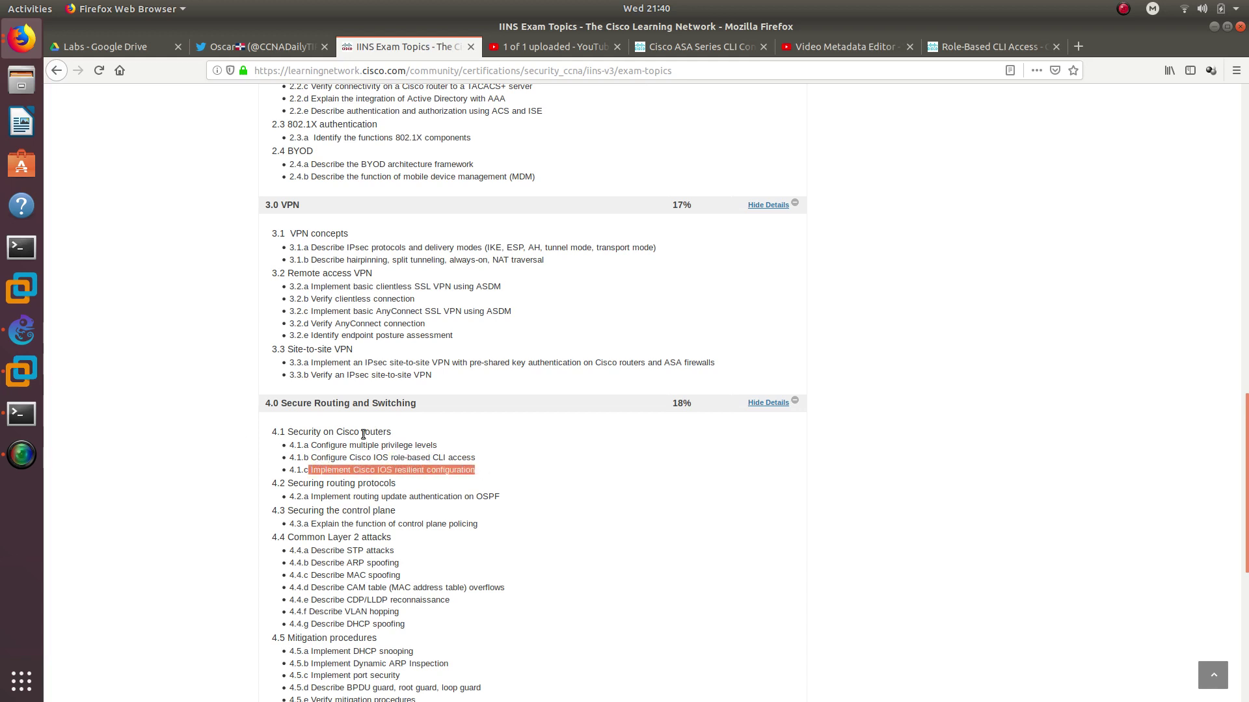
{"action": "double_click", "coordinate": [413, 469]}
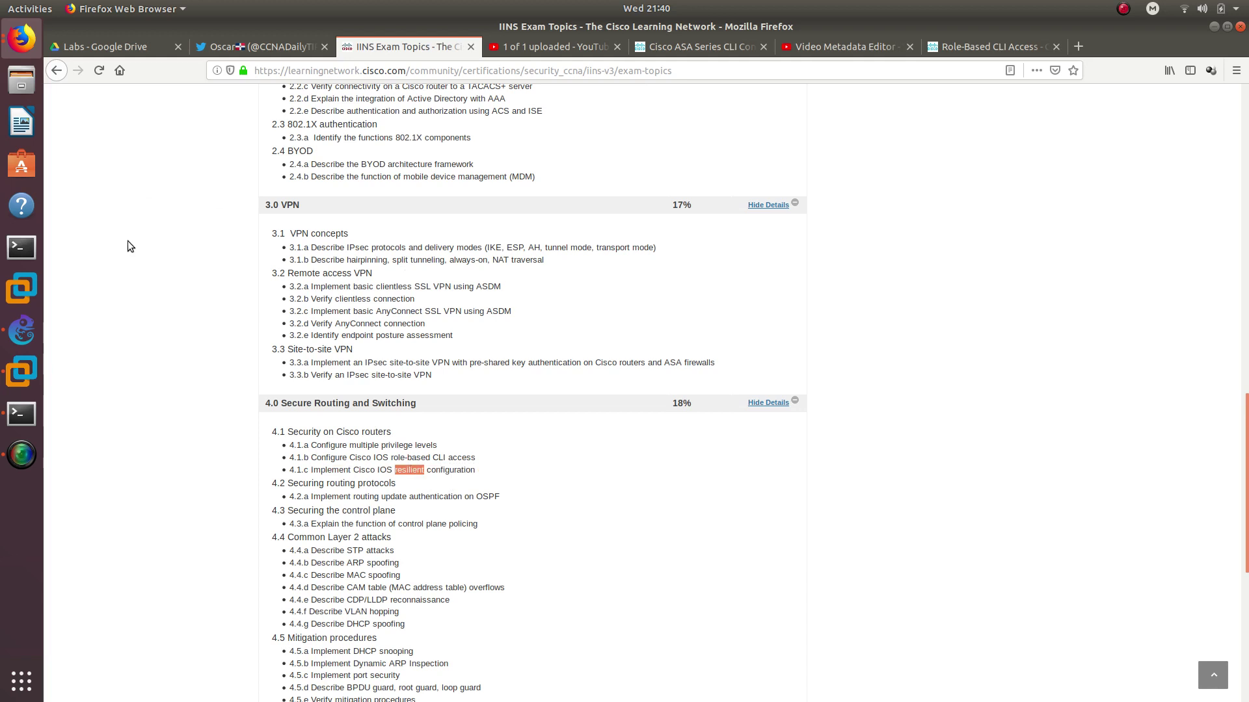
{"action": "left_click", "coordinate": [22, 413]}
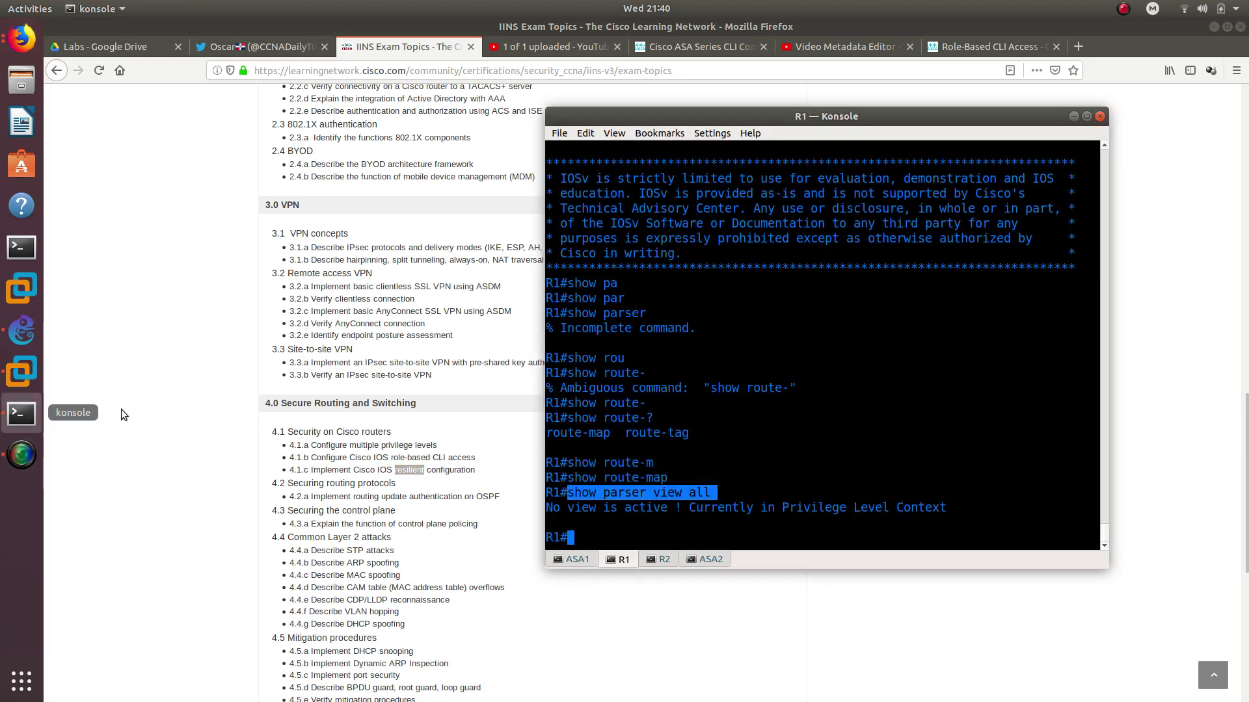
Uncover the GNS3 topology and run 'dir' on R1
{"action": "left_click", "coordinate": [1214, 26]}
{"action": "left_click_drag", "start_coordinate": [974, 118], "coordinate": [1111, 50]}
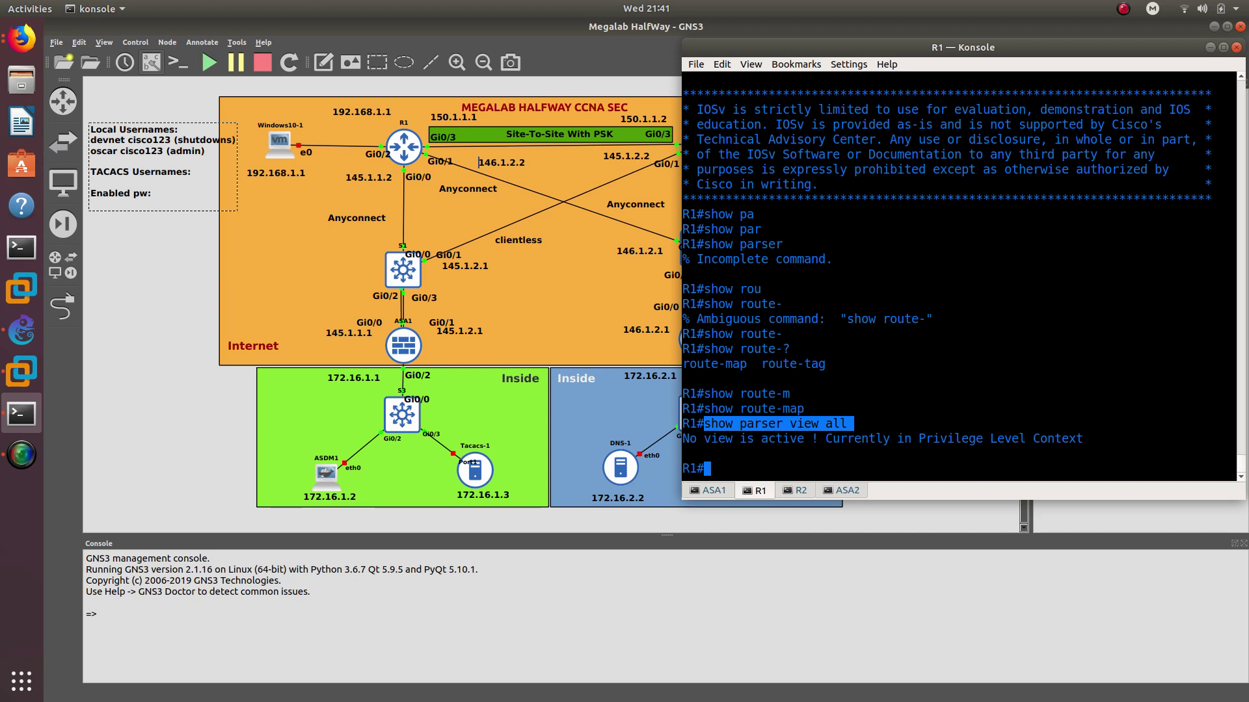
{"action": "type", "text": "dir"}
{"action": "key", "text": "Return"}
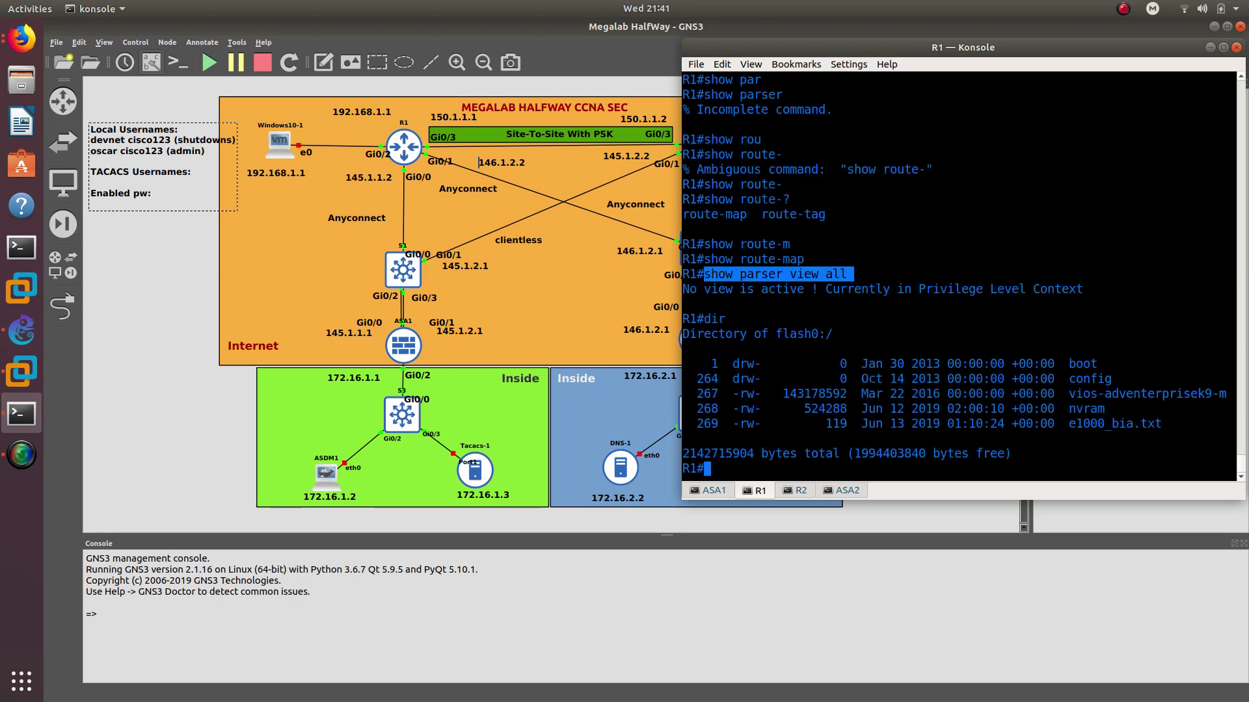
Run 'show flash:' on R1 and page through the full file listing
{"action": "type", "text": "show"}
{"action": "left_click_drag", "start_coordinate": [1067, 395], "coordinate": [1220, 396]}
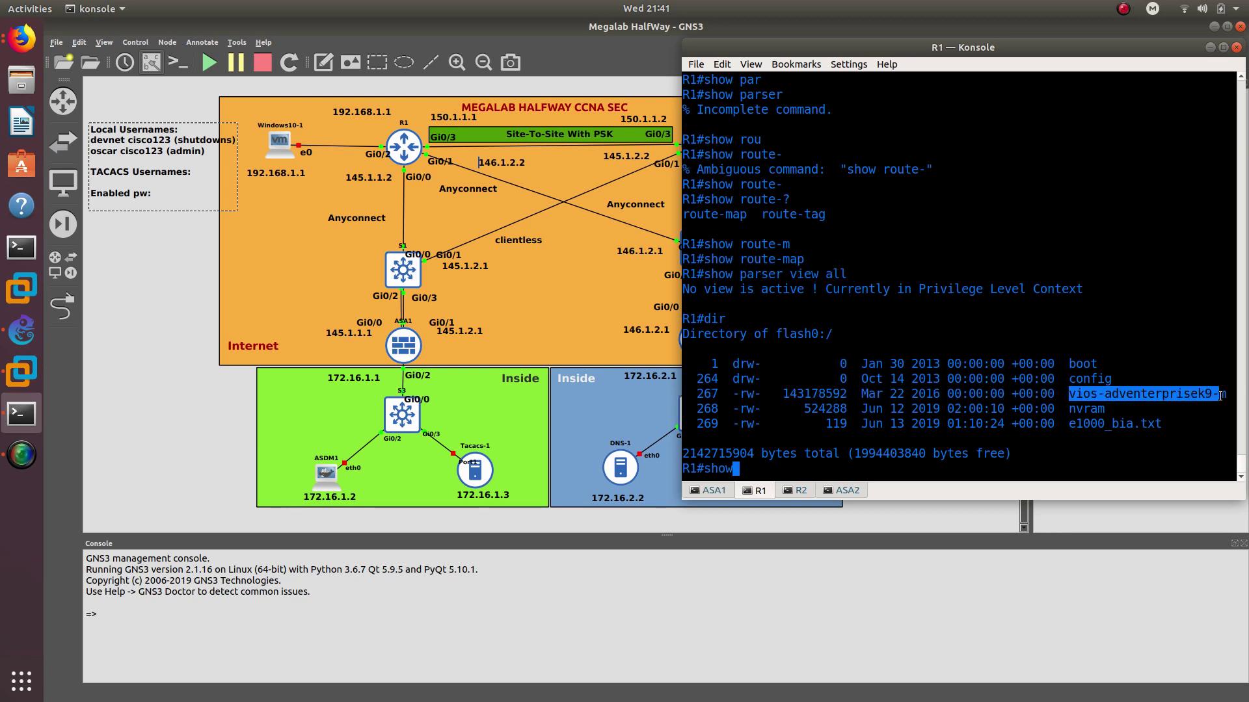
{"action": "double_click", "coordinate": [1094, 380]}
{"action": "left_click", "coordinate": [784, 469]}
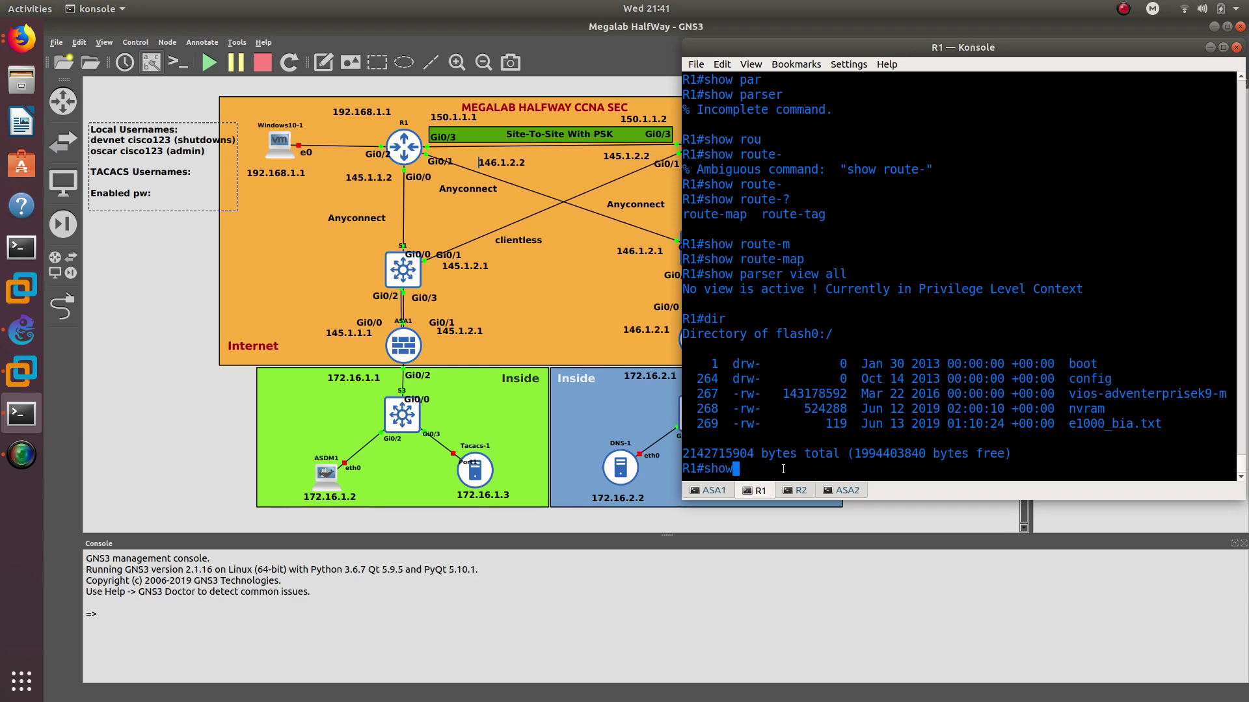
{"action": "type", "text": "flash:"}
{"action": "key", "text": "Return"}
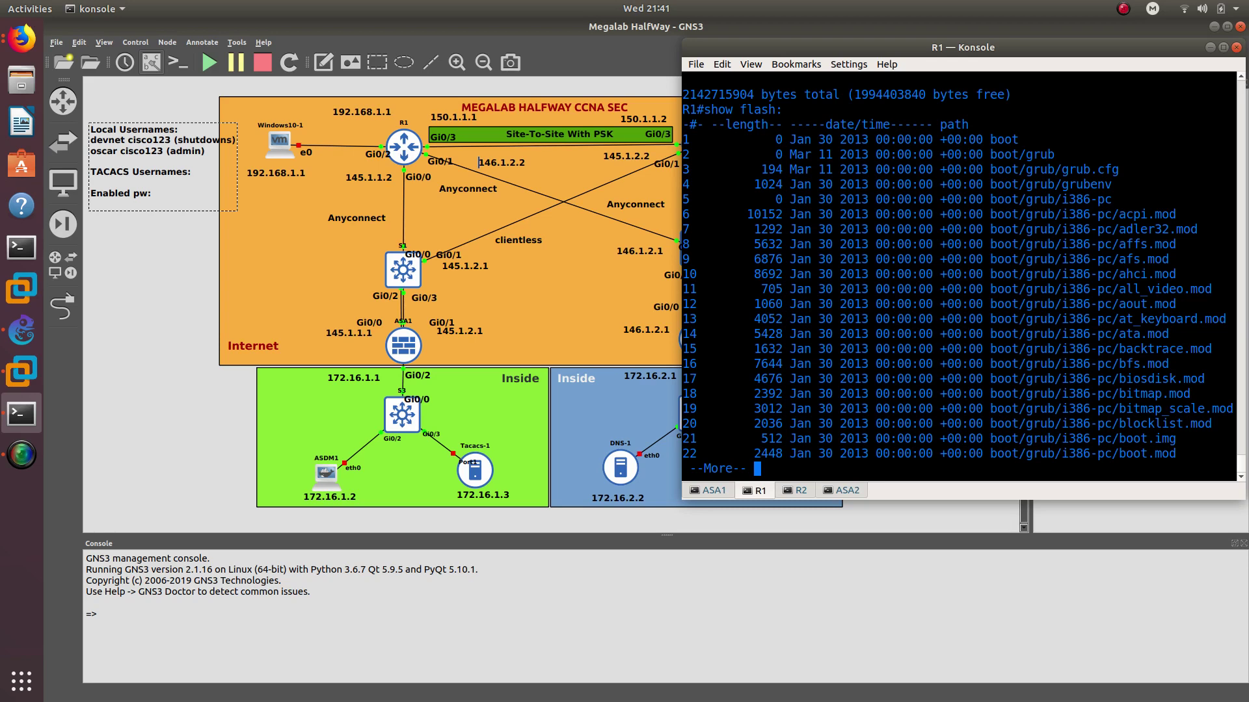
{"action": "key", "text": "Return"}
{"action": "key", "text": "Return"}
{"action": "key", "text": "Return"}
{"action": "key", "text": "Return"}
{"action": "key", "text": "Return"}
{"action": "key", "text": "Return"}
{"action": "key", "text": "Return"}
{"action": "key", "text": "Return"}
{"action": "key", "text": "Return"}
{"action": "key", "text": "Return"}
{"action": "key", "text": "Return"}
{"action": "key", "text": "Return"}
{"action": "key", "text": "Return"}
{"action": "key", "text": "Return"}
{"action": "key", "text": "Return"}
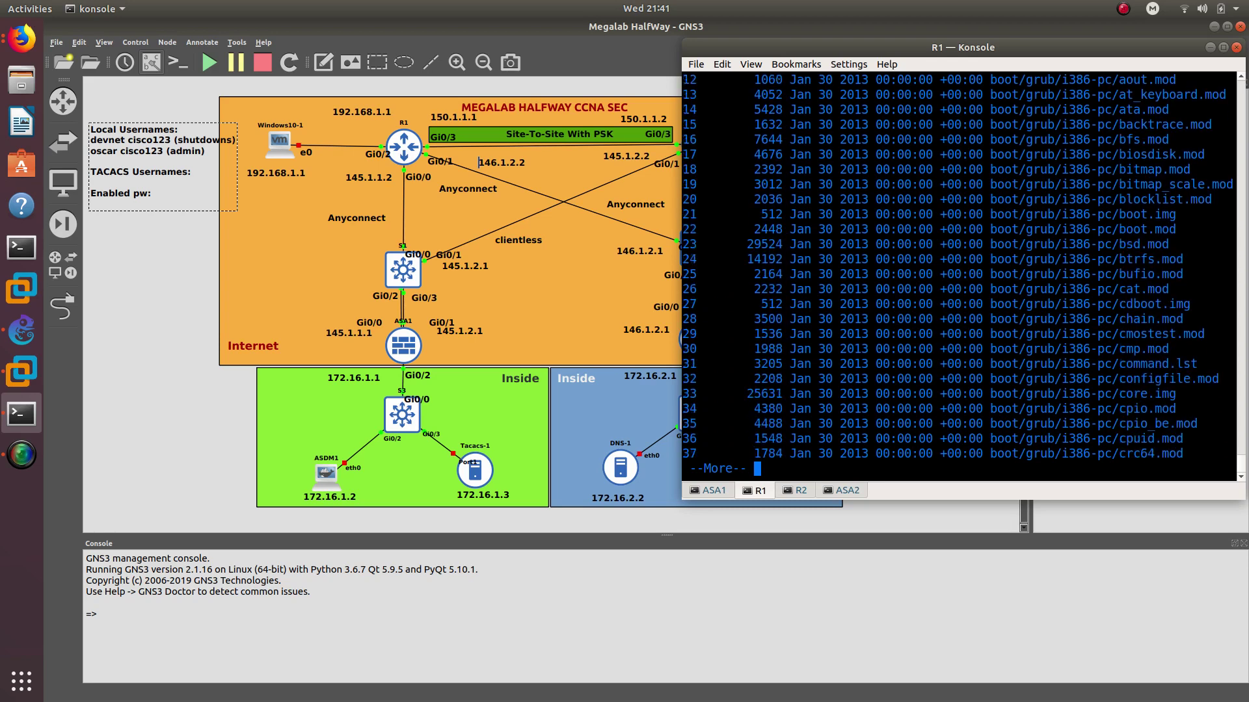
{"action": "key", "text": "space"}
{"action": "key", "text": "space"}
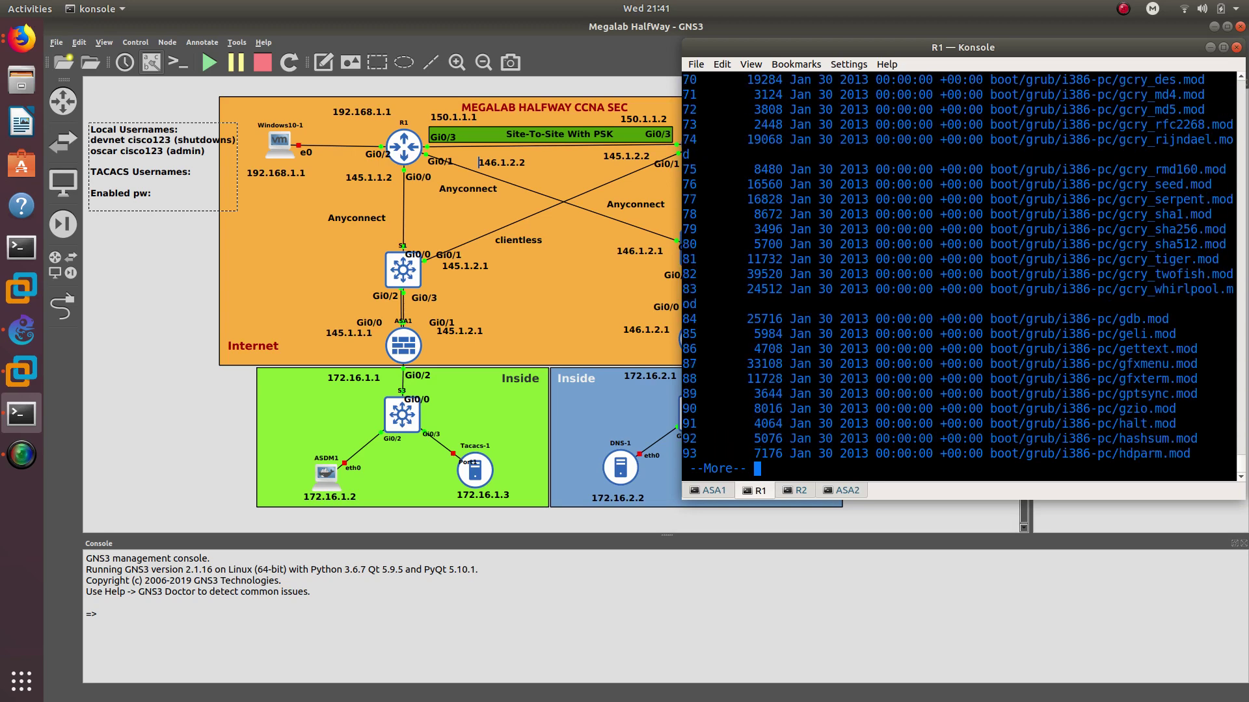
{"action": "key", "text": "q"}
{"action": "key", "text": "Return"}
Run 'dir' again and highlight the 143178592-byte vios-adventerprisek9-m image row
{"action": "type", "text": "s"}
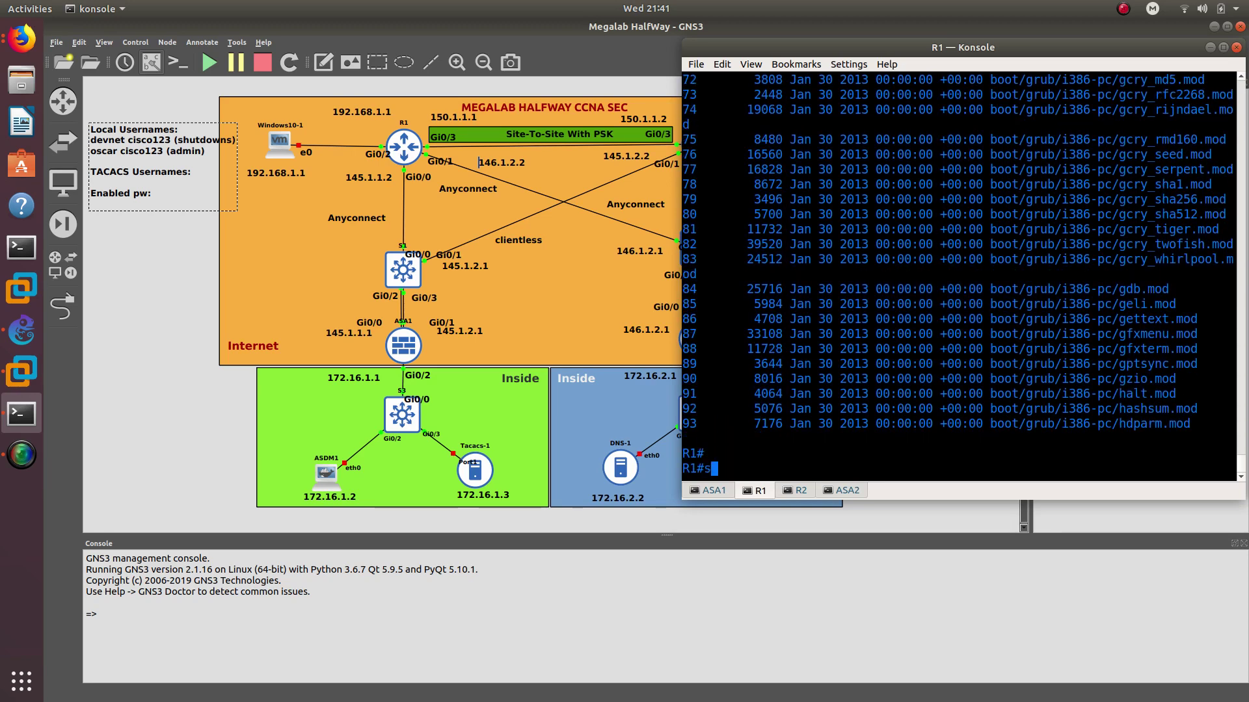
{"action": "key", "text": "BackSpace"}
{"action": "type", "text": "dir"}
{"action": "key", "text": "Return"}
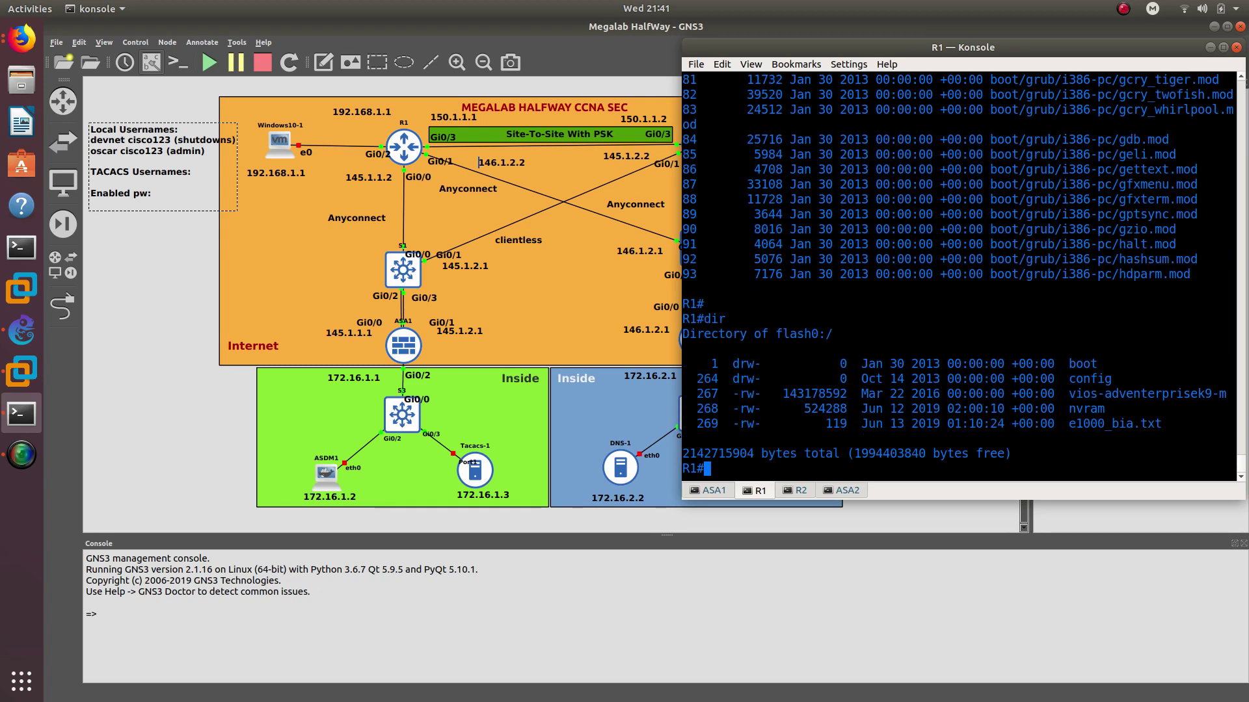
{"action": "left_click_drag", "start_coordinate": [1068, 393], "coordinate": [1235, 394]}
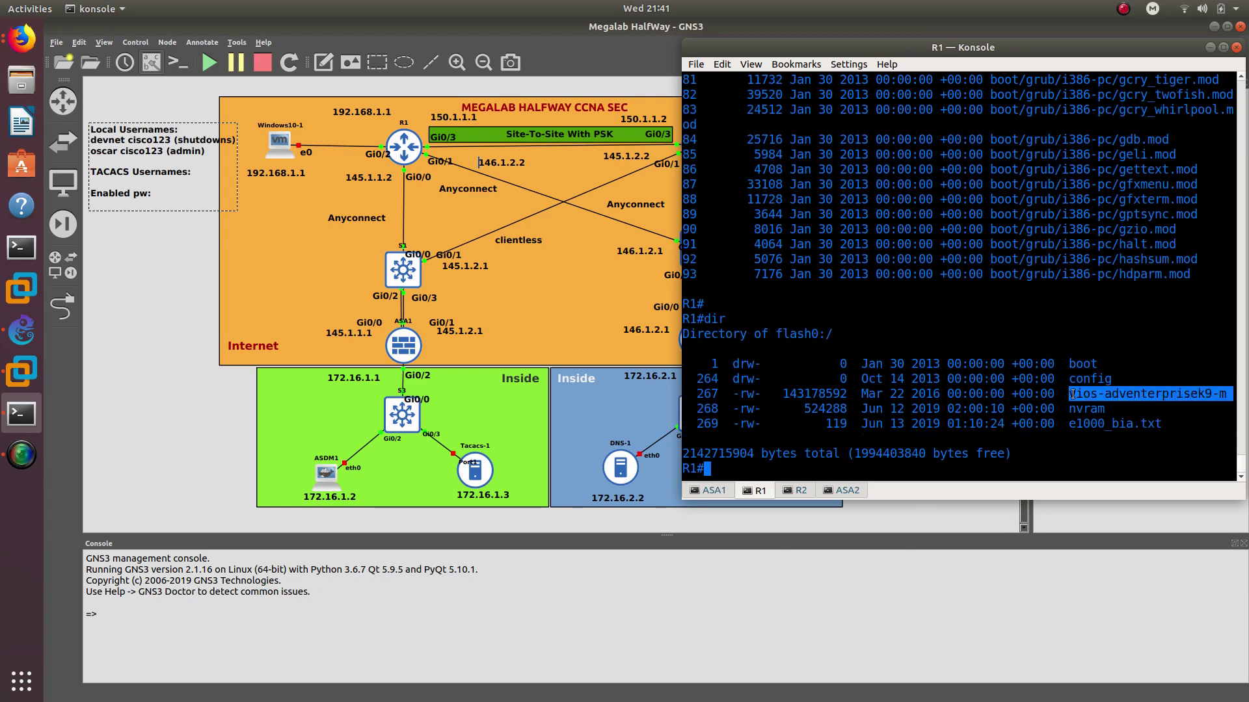
{"action": "left_click_drag", "start_coordinate": [782, 393], "coordinate": [1235, 393]}
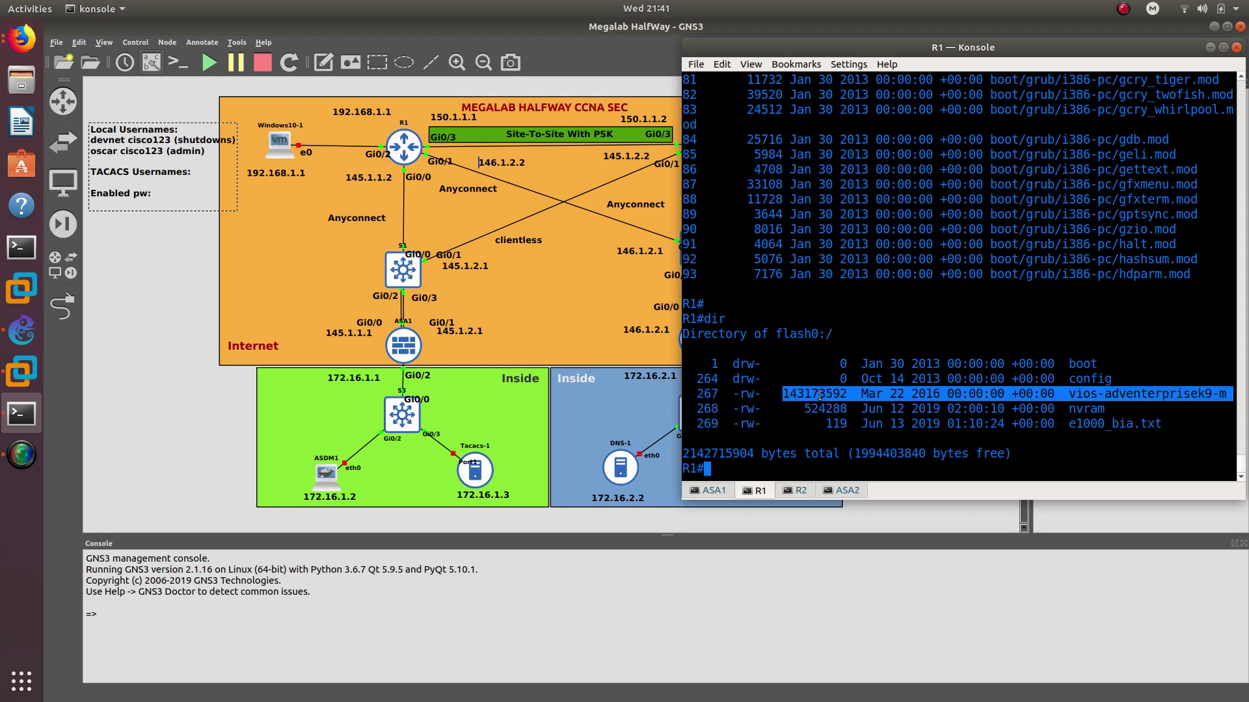
Enable 'secure boot-image' in R1's global configuration, then end
{"action": "type", "text": "config t"}
{"action": "key", "text": "Return"}
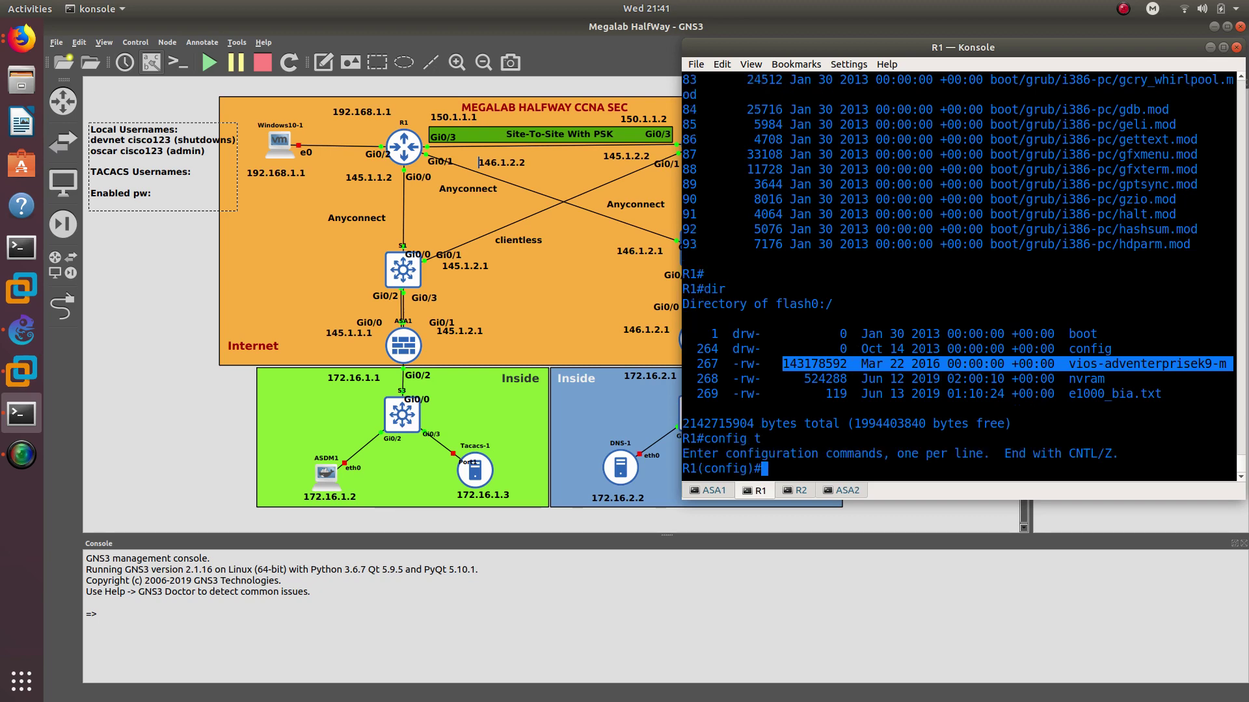
{"action": "type", "text": "secure boo"}
{"action": "key", "text": "Tab"}
{"action": "type", "text": "t-image"}
{"action": "key", "text": "Return"}
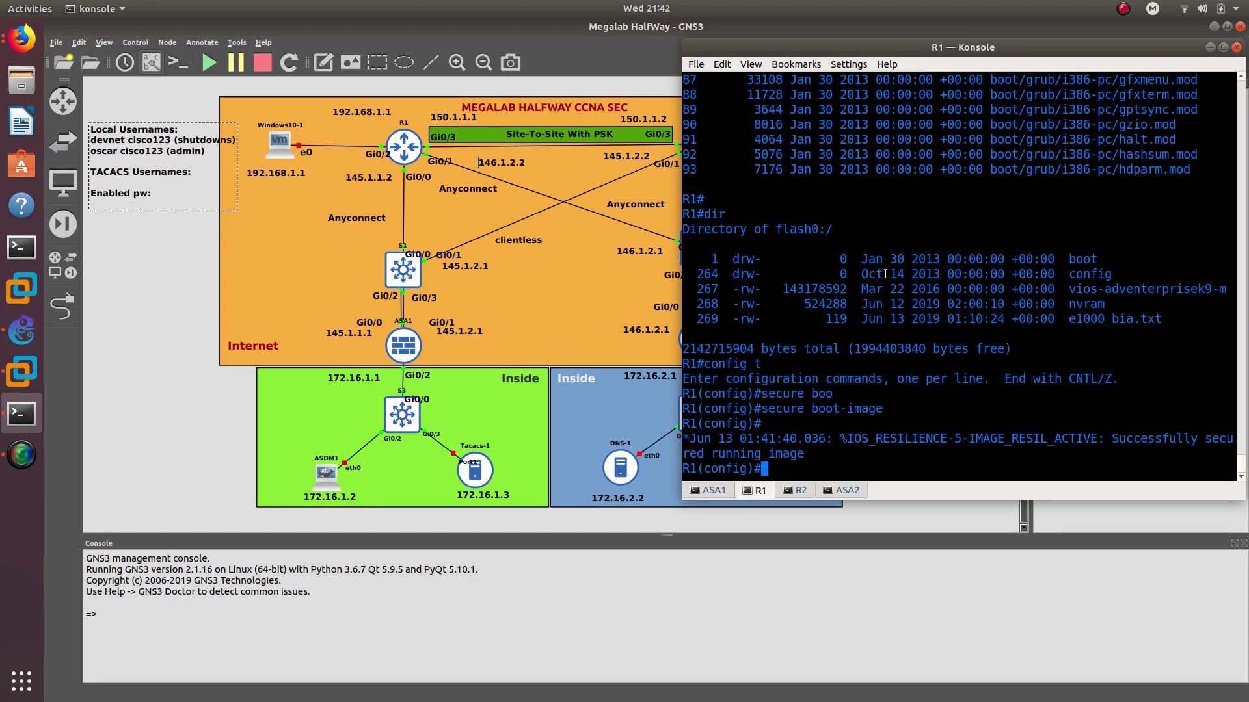
{"action": "type", "text": "end"}
{"action": "key", "text": "Return"}
Run 'dir' to confirm the secured image no longer appears in flash0:
{"action": "type", "text": "dir"}
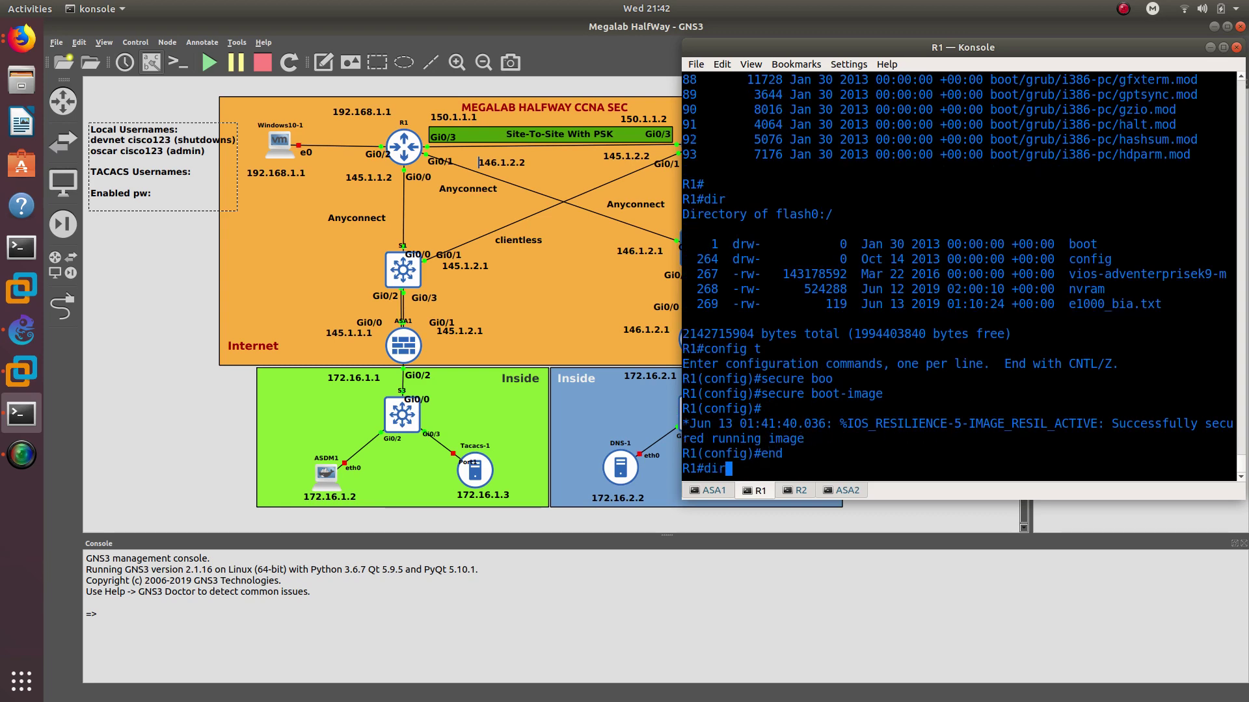
{"action": "key", "text": "Return"}
{"action": "left_click_drag", "start_coordinate": [841, 345], "coordinate": [1156, 398]}
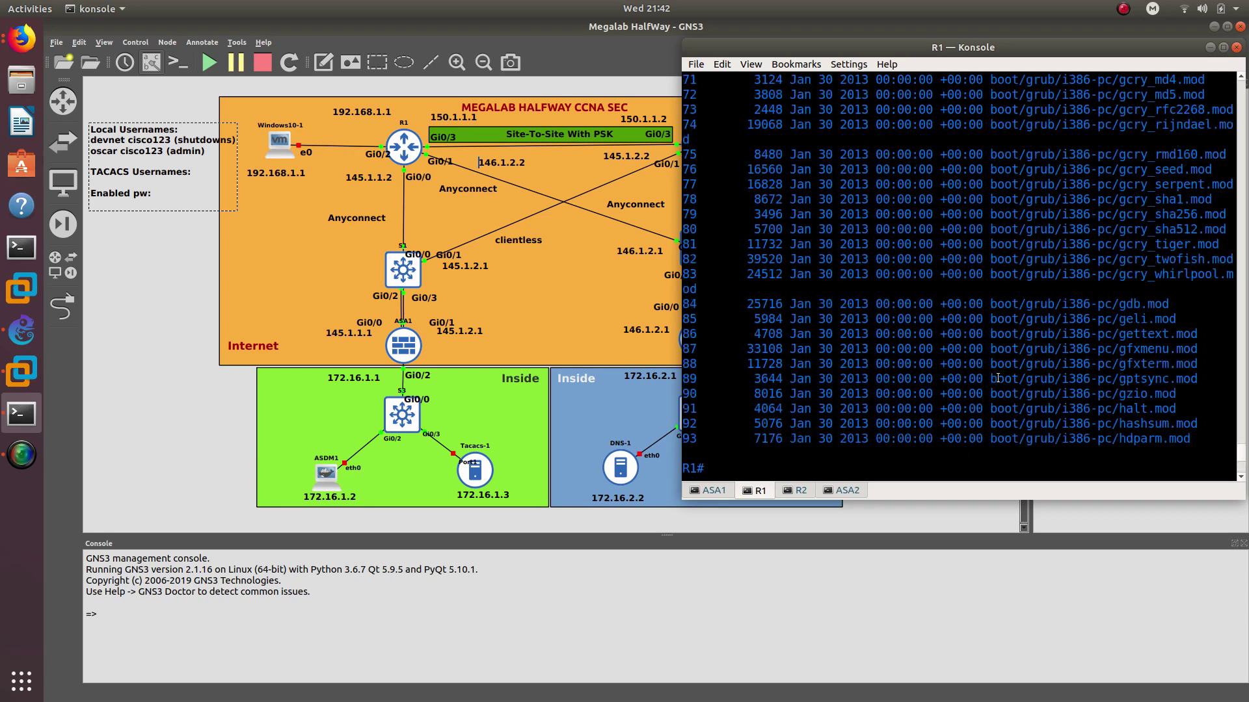
{"action": "scroll", "coordinate": [998, 377], "scroll_direction": "up", "scroll_amount": 20}
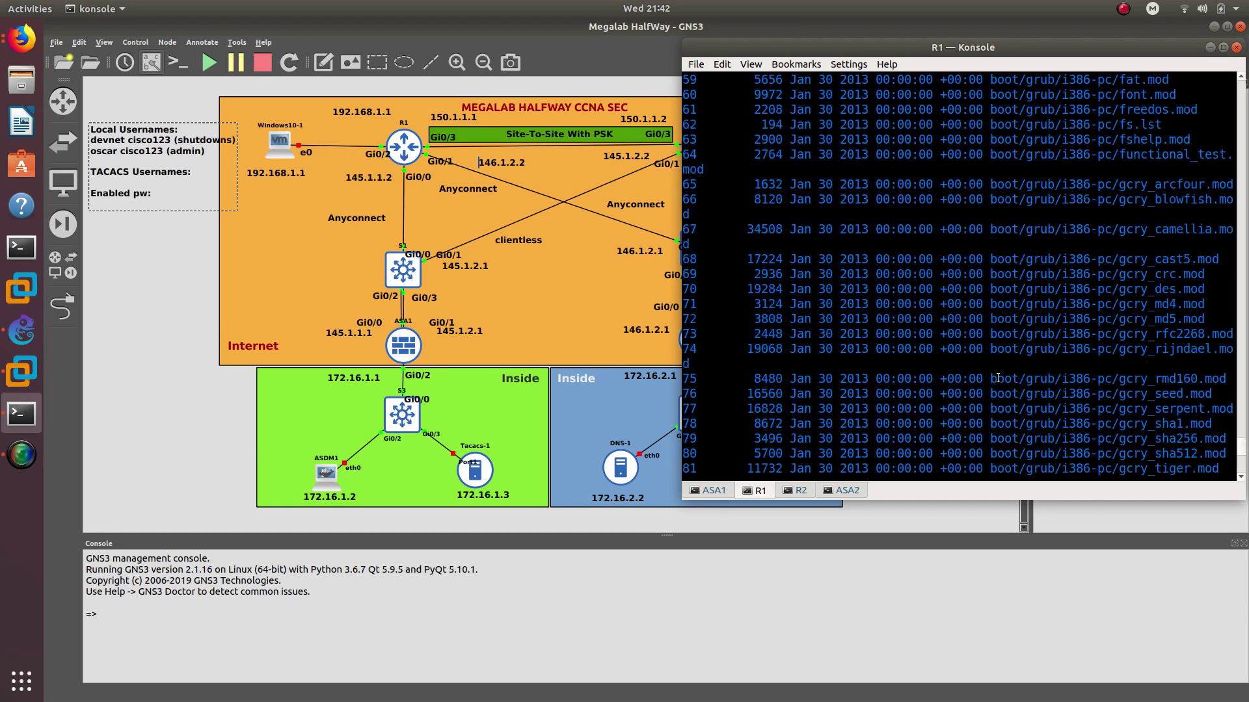
{"action": "scroll", "coordinate": [993, 378], "scroll_direction": "down", "scroll_amount": 5}
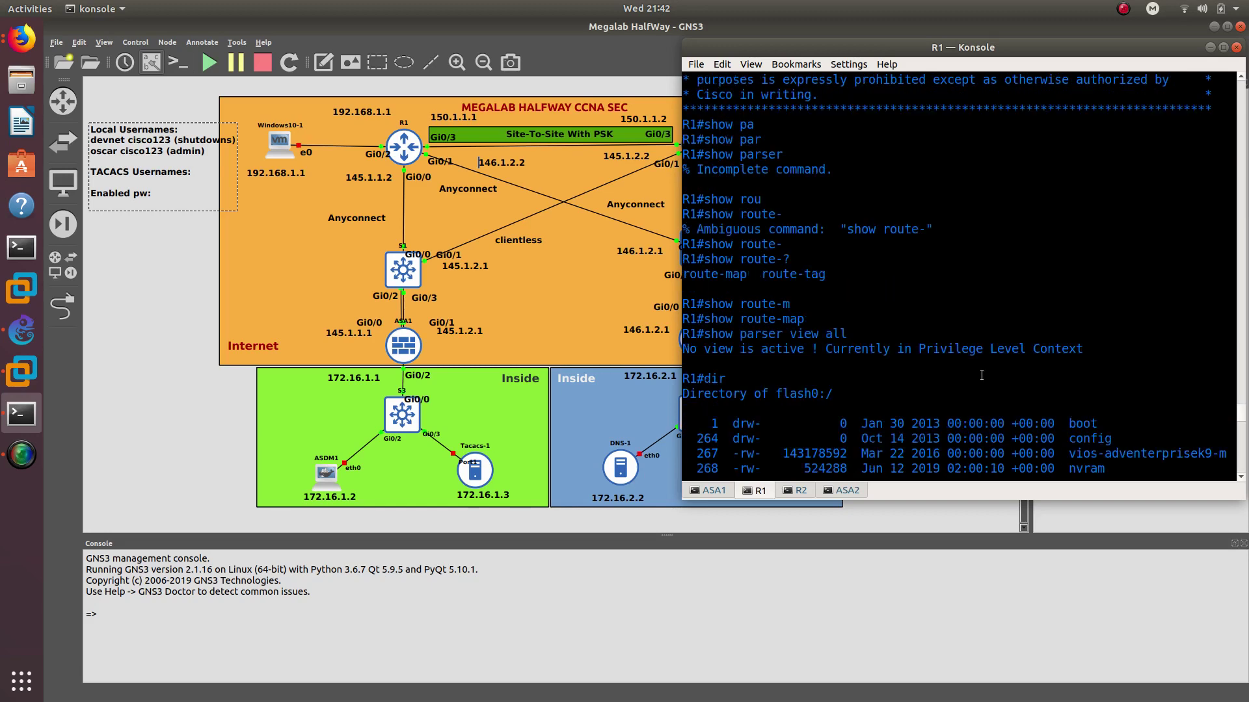
{"action": "triple_click", "coordinate": [1057, 320]}
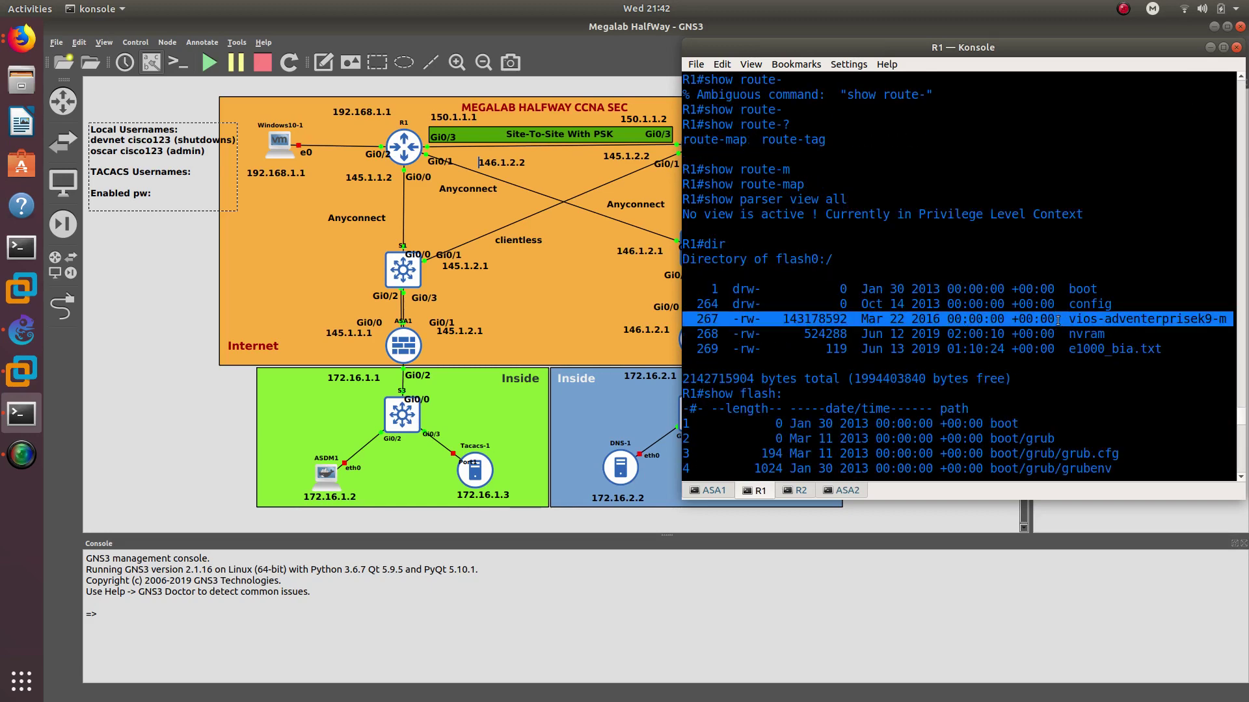
{"action": "double_click", "coordinate": [1087, 304]}
{"action": "scroll", "coordinate": [962, 348], "scroll_direction": "down", "scroll_amount": 10}
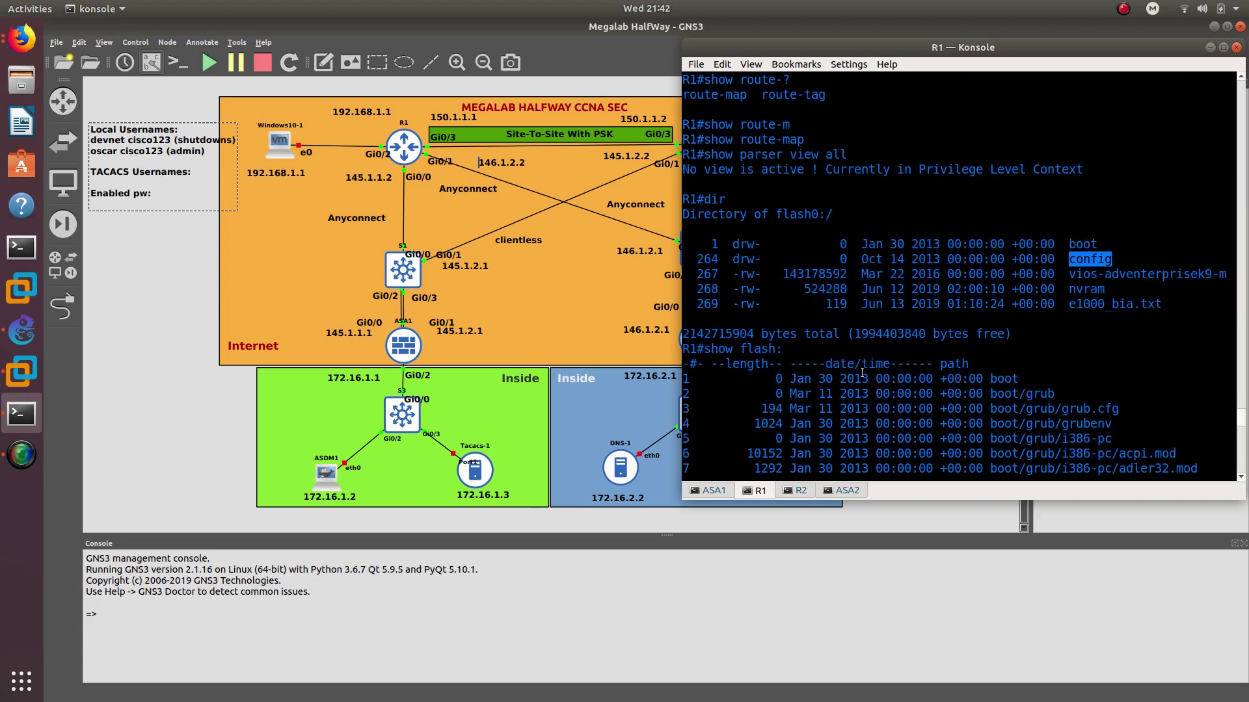
Enable 'secure boot-config' on R1 from global configuration mode
{"action": "type", "text": "config t"}
{"action": "key", "text": "Return"}
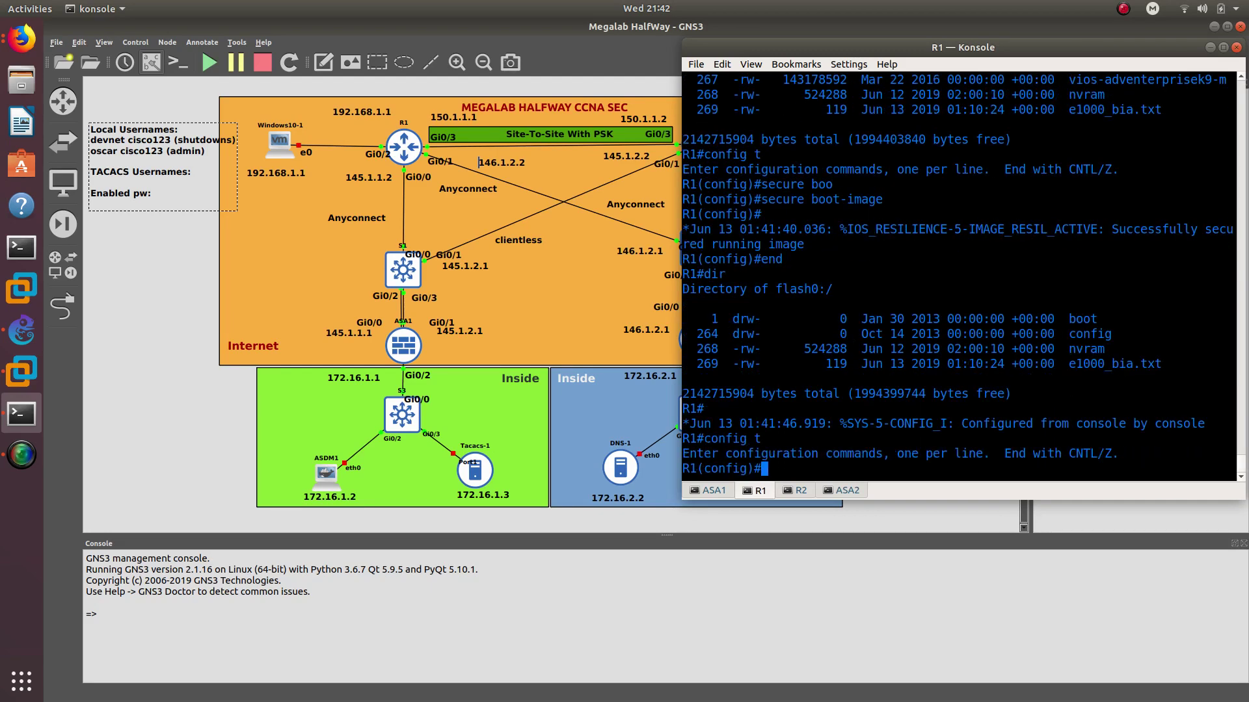
{"action": "type", "text": "secure boot-"}
{"action": "key", "text": "Tab"}
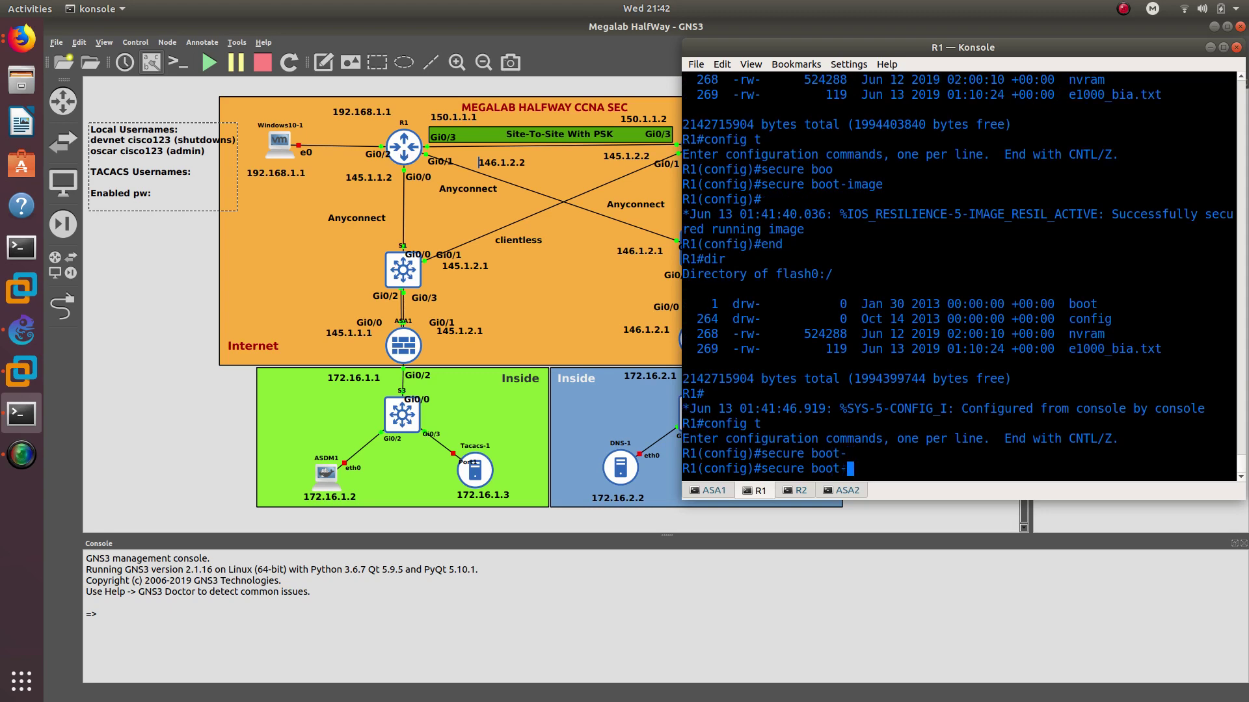
{"action": "type", "text": "?"}
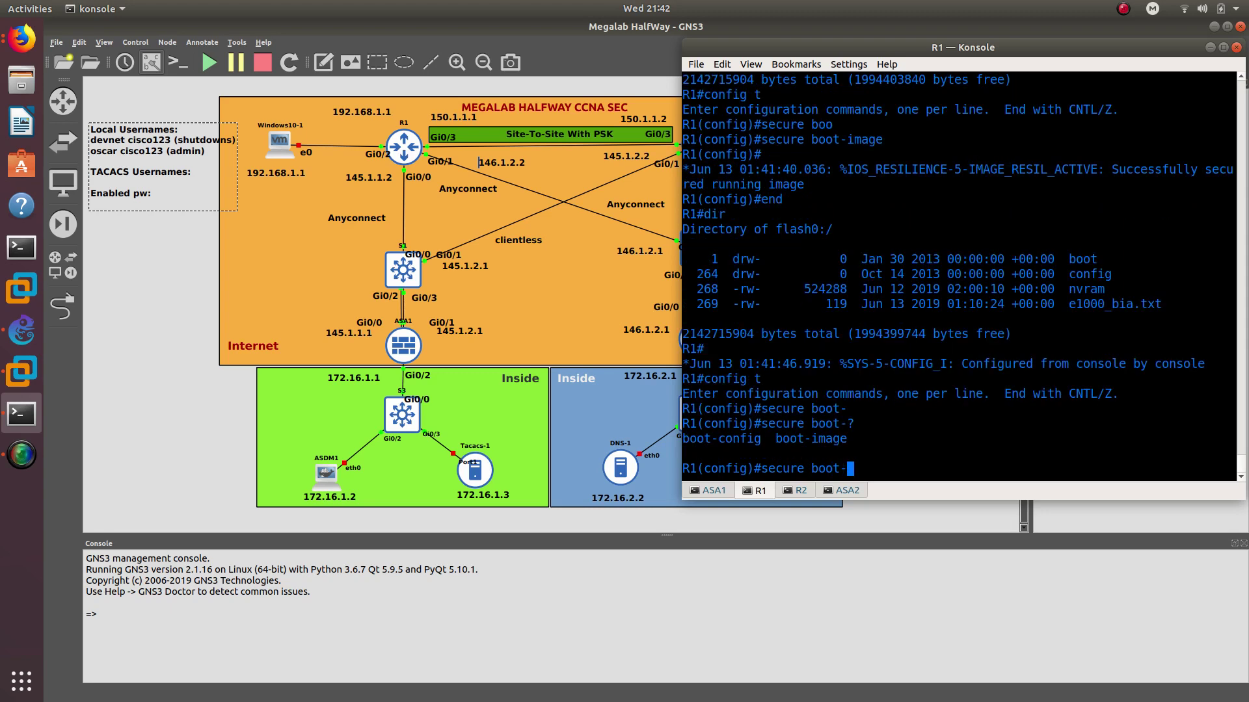
{"action": "type", "text": "con"}
{"action": "key", "text": "Tab"}
{"action": "key", "text": "Return"}
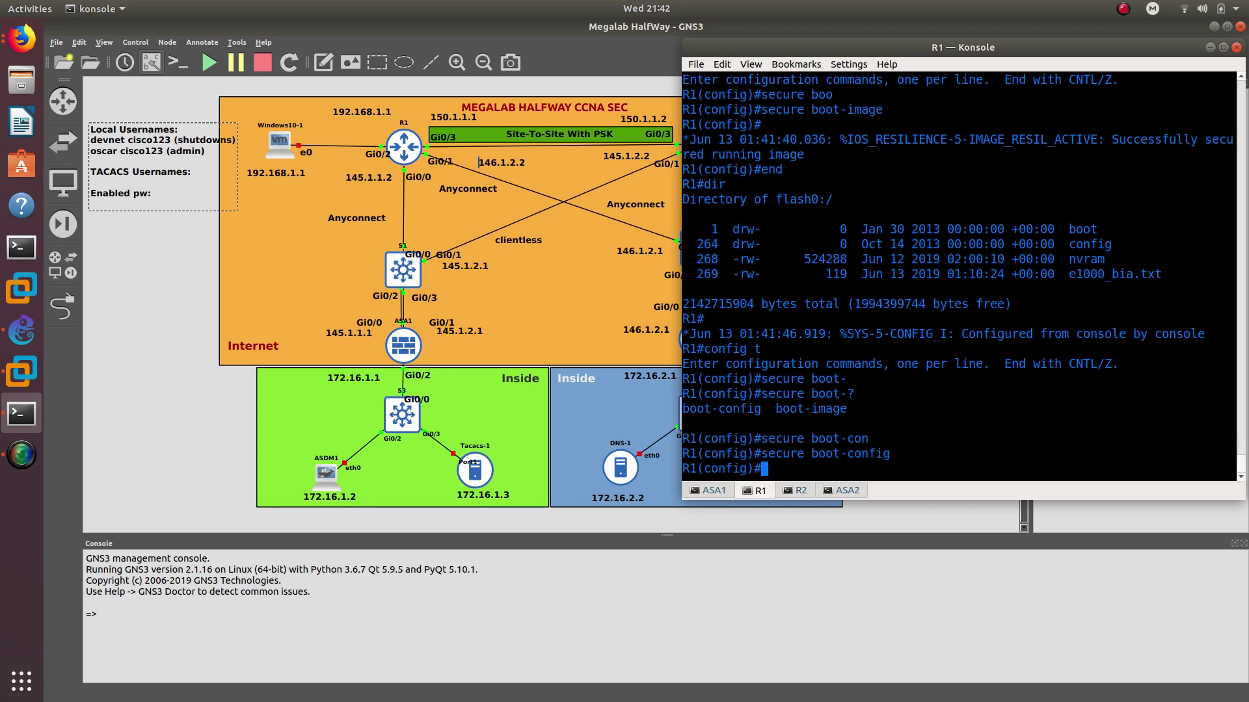
Leave configuration mode and save the running configuration to startup with wr
{"action": "type", "text": "end"}
{"action": "key", "text": "Return"}
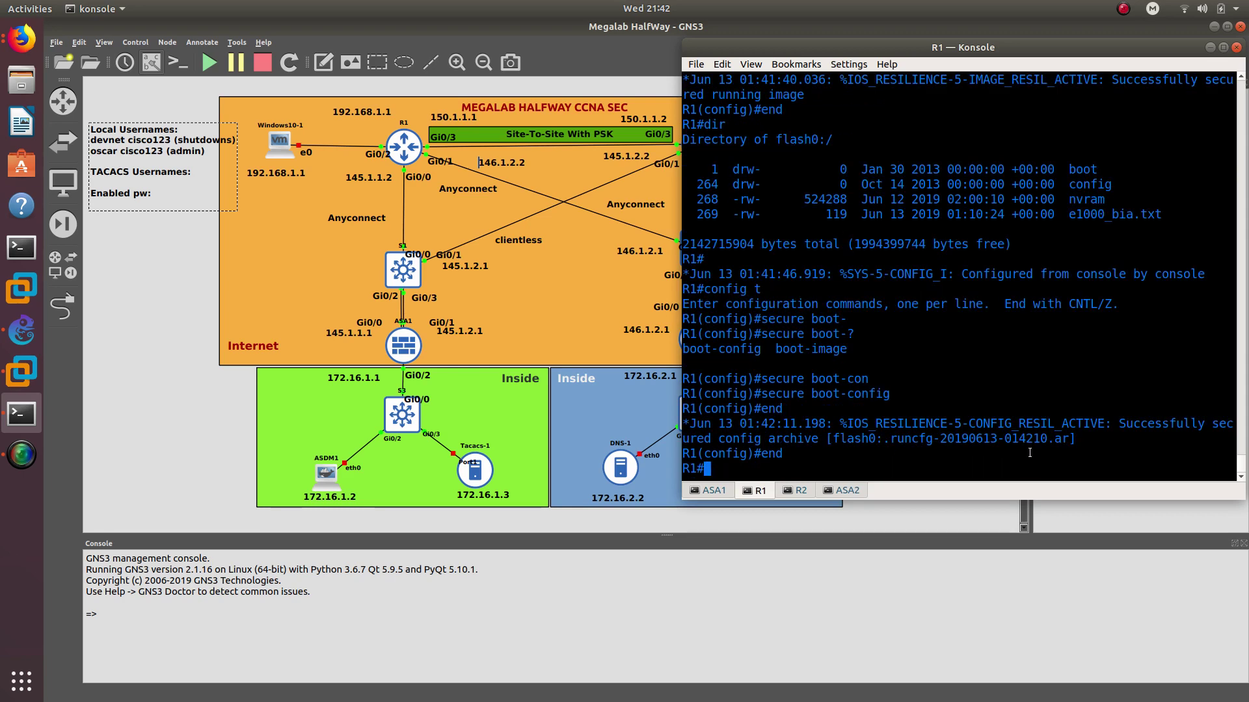
{"action": "key", "text": "Return"}
{"action": "type", "text": "wr"}
{"action": "key", "text": "Return"}
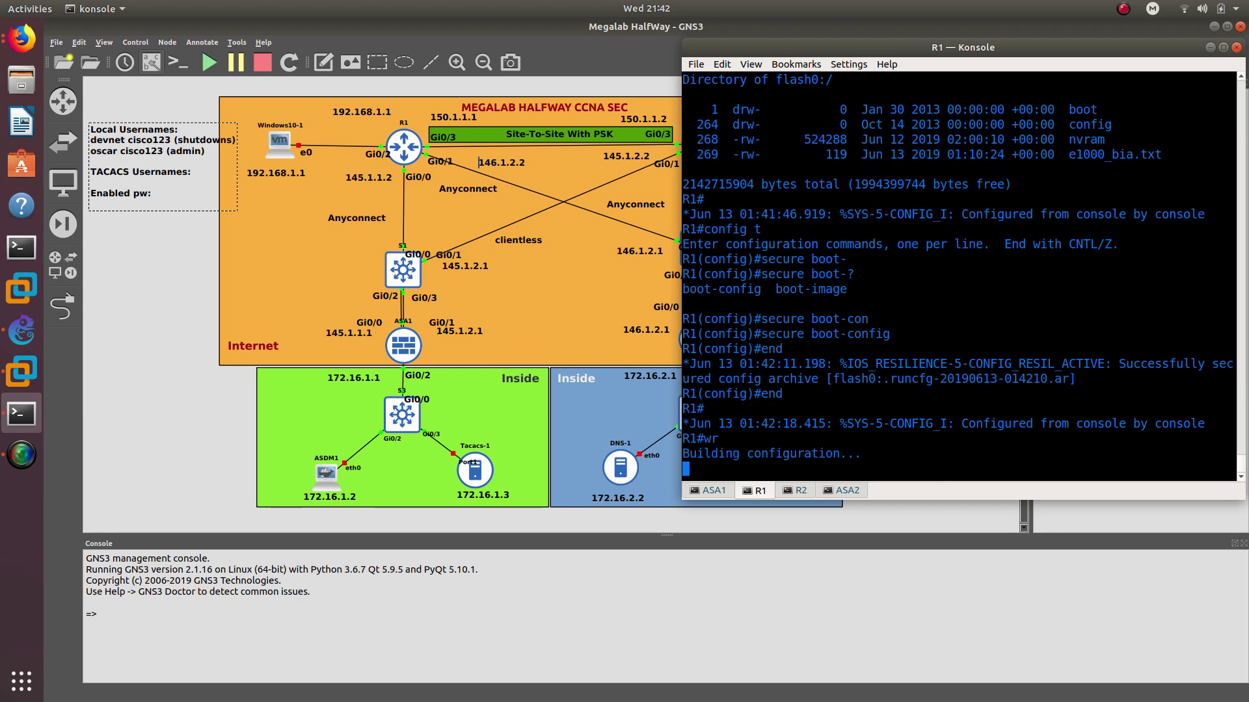
Run dir and check the archived boot-config in the flash listing
{"action": "type", "text": "dir"}
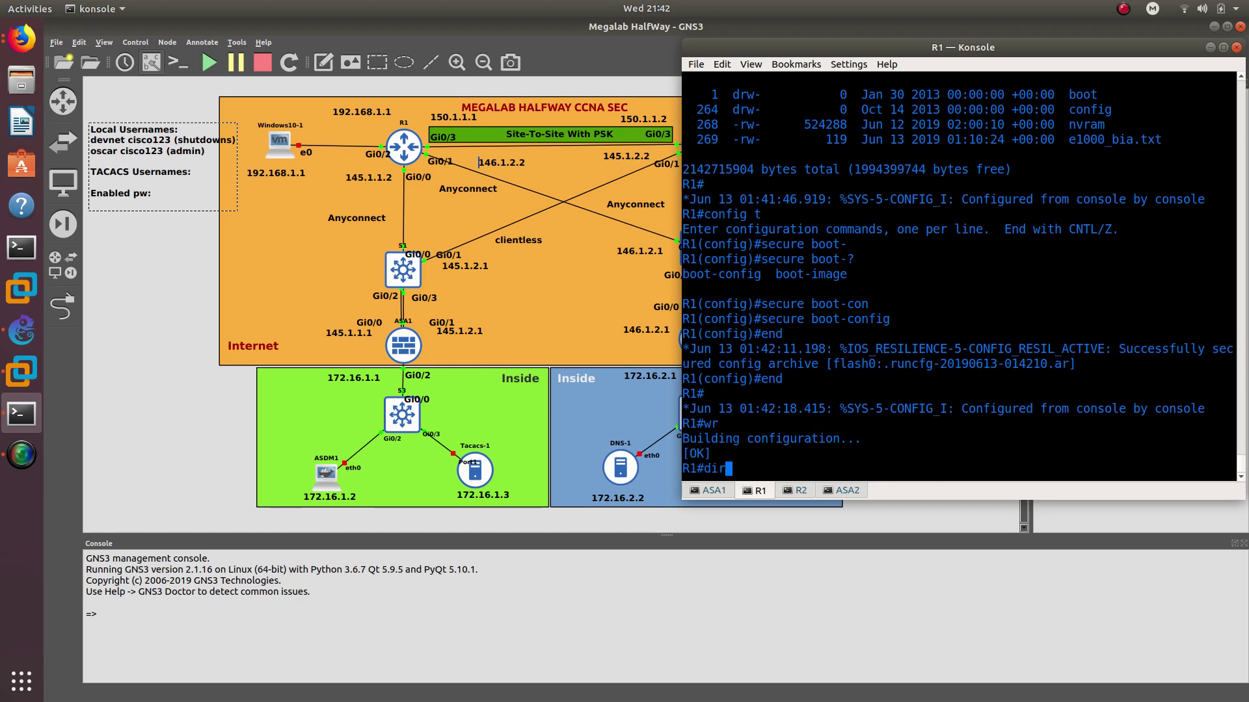
{"action": "key", "text": "Return"}
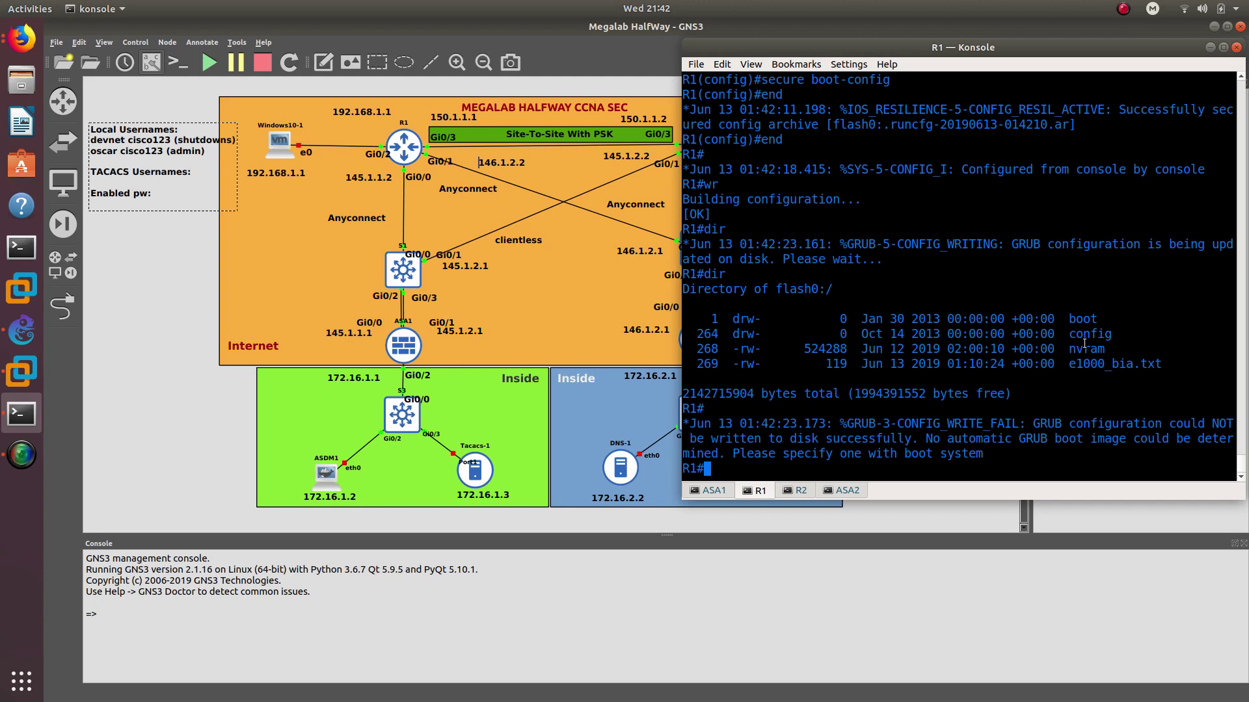
{"action": "left_click_drag", "start_coordinate": [1070, 334], "coordinate": [1128, 336]}
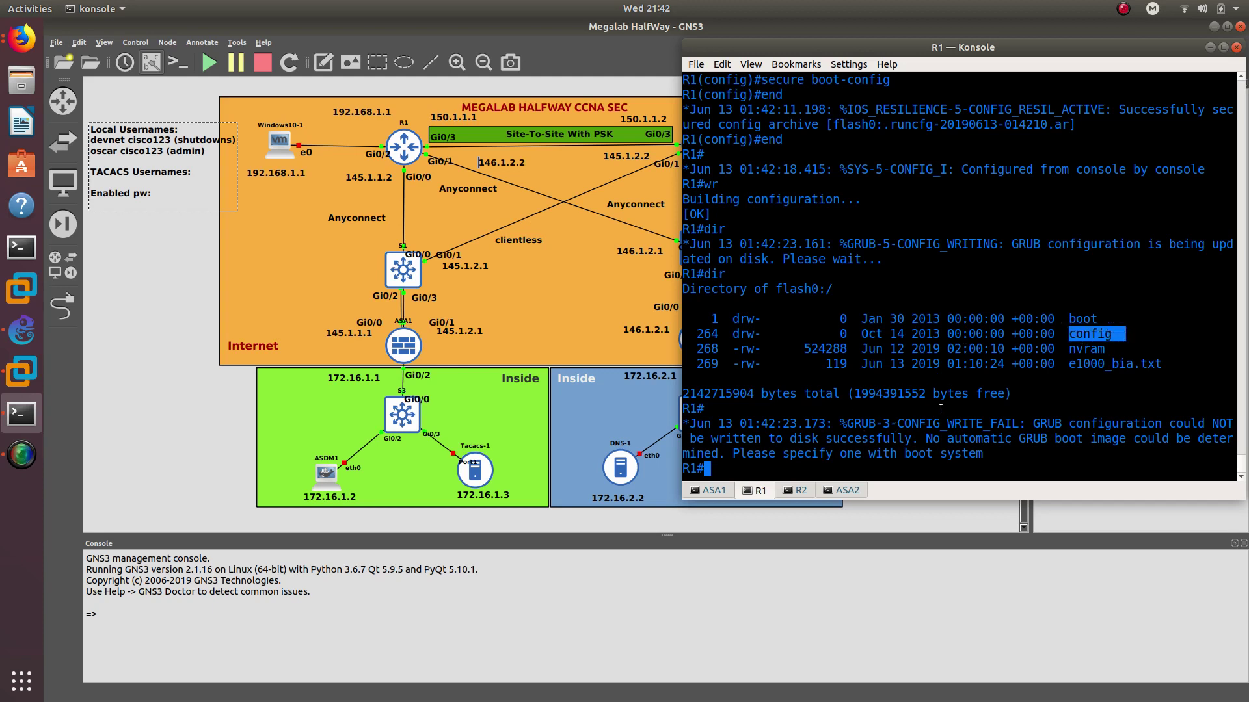
{"action": "scroll", "coordinate": [845, 378], "scroll_direction": "up", "scroll_amount": 3}
{"action": "scroll", "coordinate": [729, 387], "scroll_direction": "down", "scroll_amount": 3}
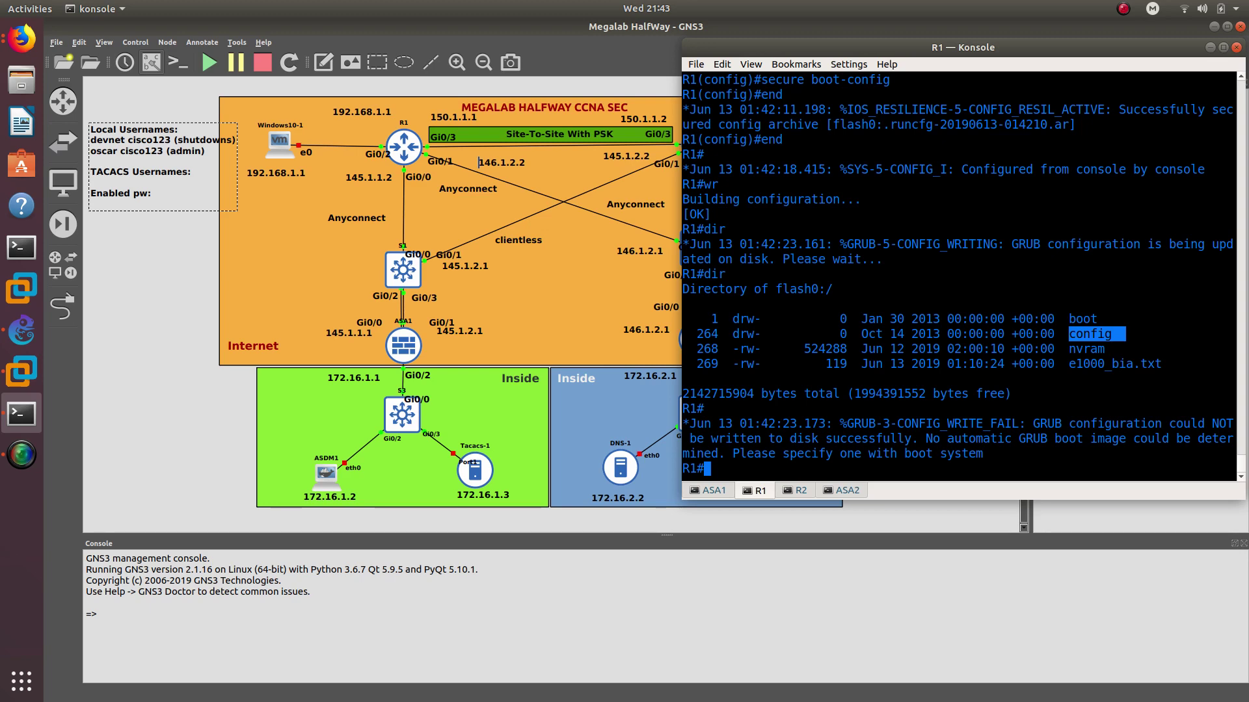
Save R1's running configuration with wr, then move to the R2 router console
{"action": "type", "text": "wr"}
{"action": "key", "text": "Return"}
{"action": "left_click", "coordinate": [797, 491]}
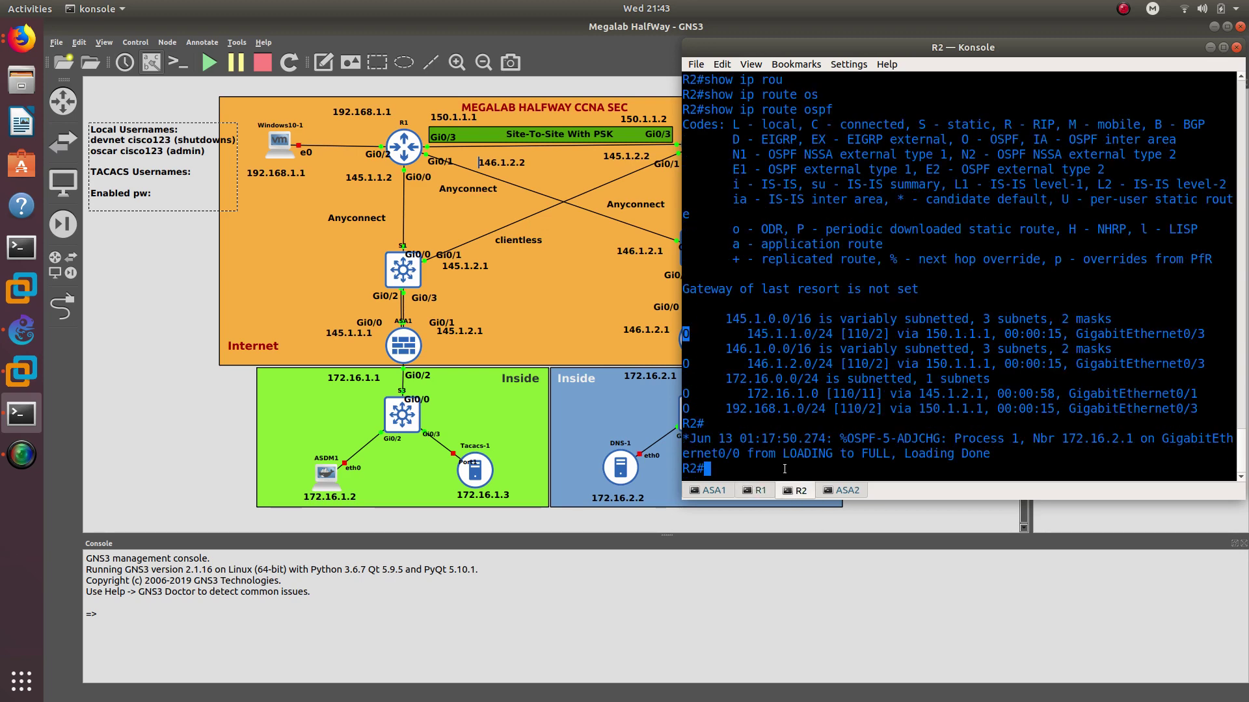
Enter global configuration mode on R2 and enable secure boot-image
{"action": "type", "text": "cof"}
{"action": "key", "text": "BackSpace"}
{"action": "type", "text": "nfig t"}
{"action": "key", "text": "Return"}
{"action": "type", "text": "cu"}
{"action": "key", "text": "Tab"}
{"action": "type", "text": "r"}
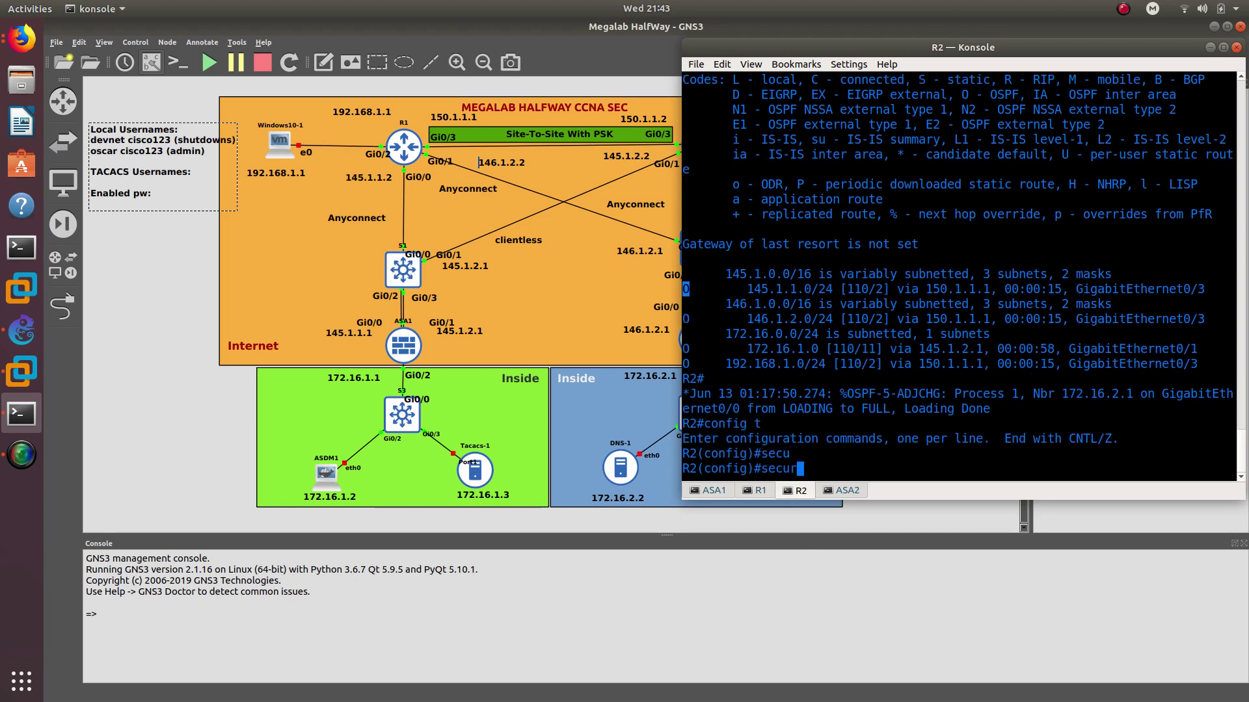
{"action": "type", "text": "e boot-"}
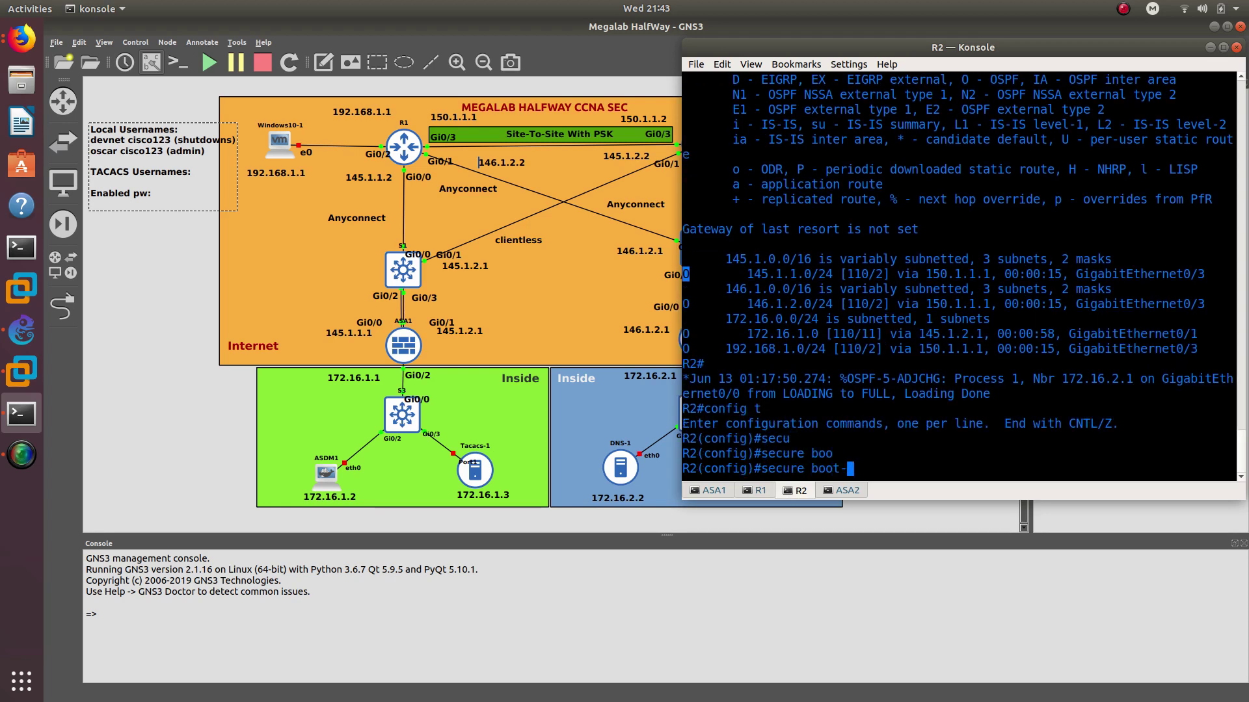
{"action": "key", "text": "Tab"}
{"action": "type", "text": "t-im"}
{"action": "key", "text": "Tab"}
{"action": "key", "text": "Return"}
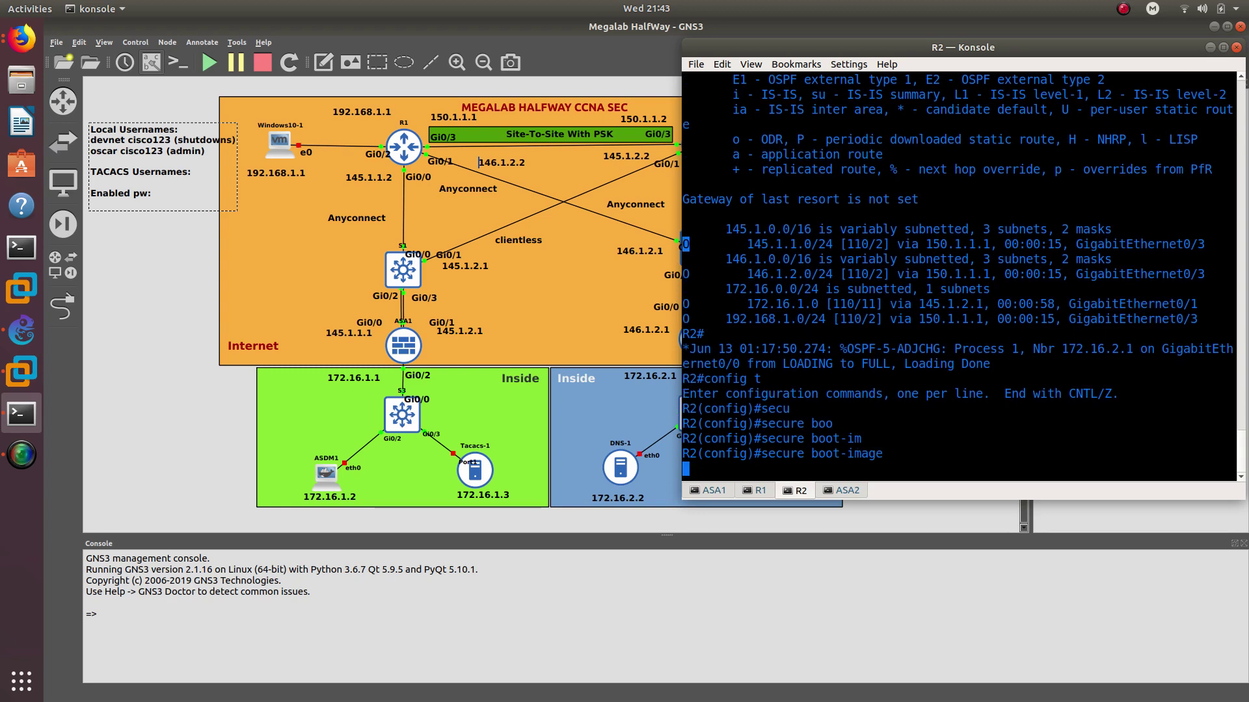
Enable secure boot-config on R2 and leave configuration mode
{"action": "type", "text": "secure "}
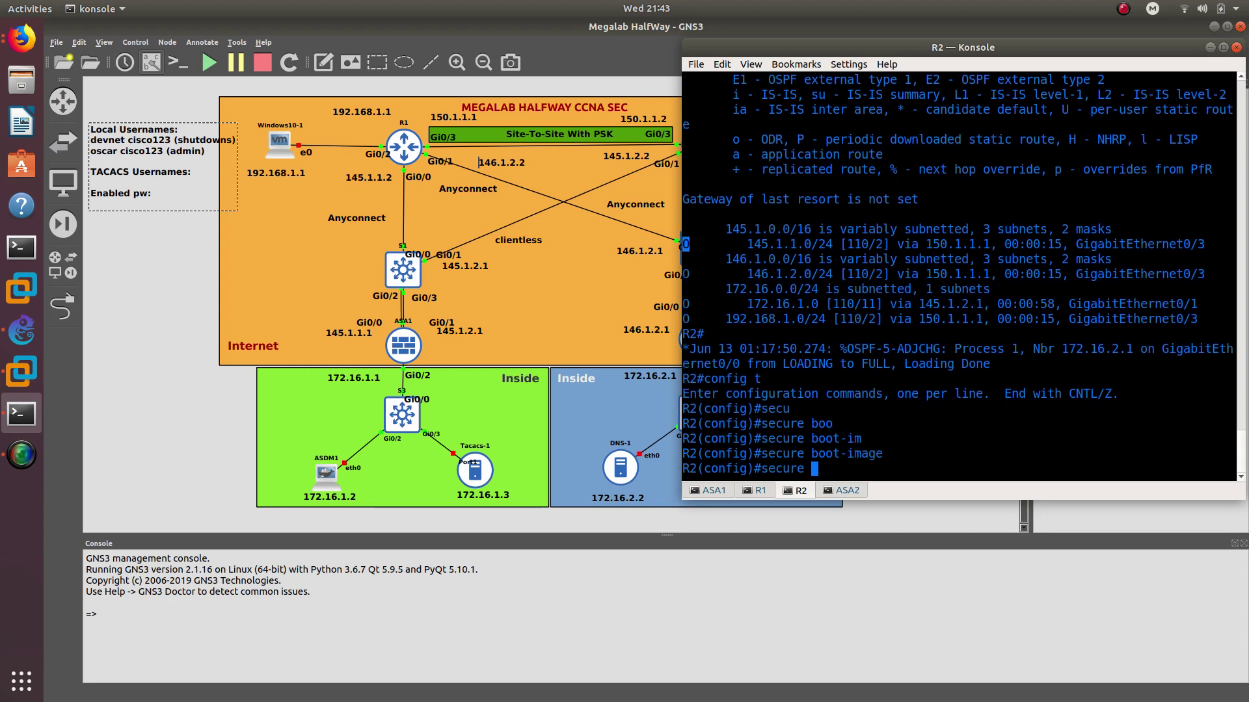
{"action": "type", "text": "boo"}
{"action": "key", "text": "Tab"}
{"action": "type", "text": "t-"}
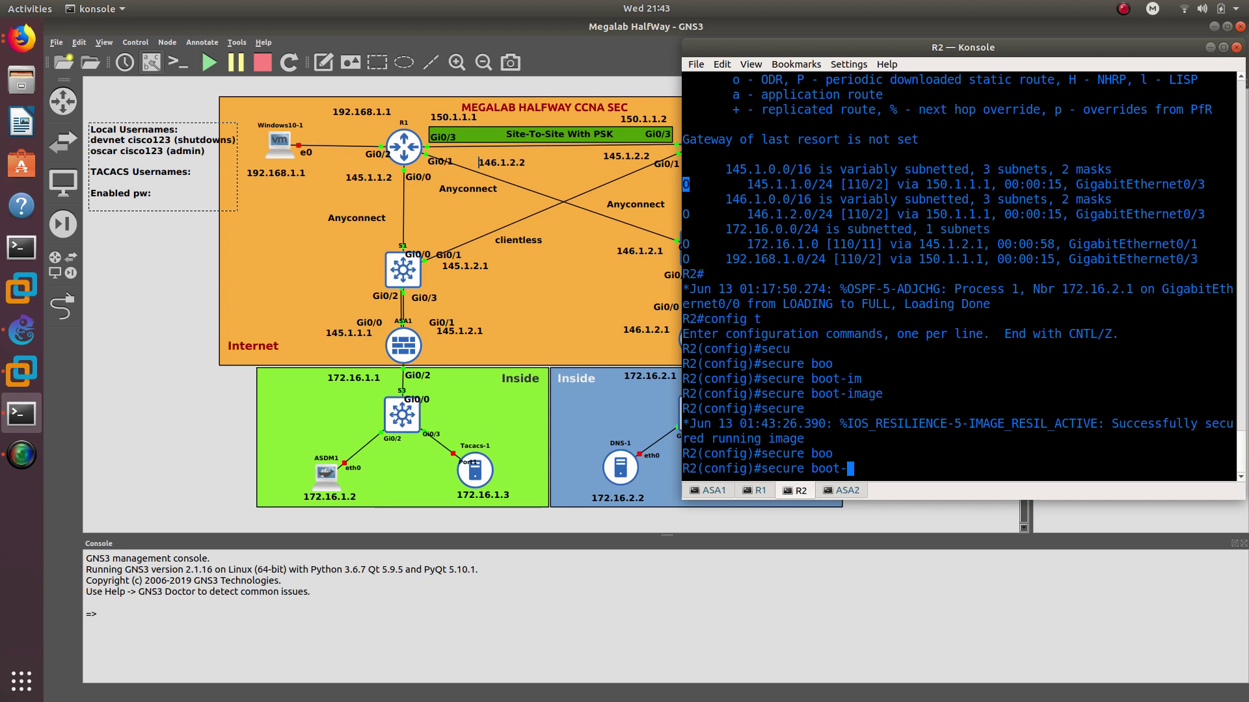
{"action": "type", "text": "con"}
{"action": "key", "text": "Return"}
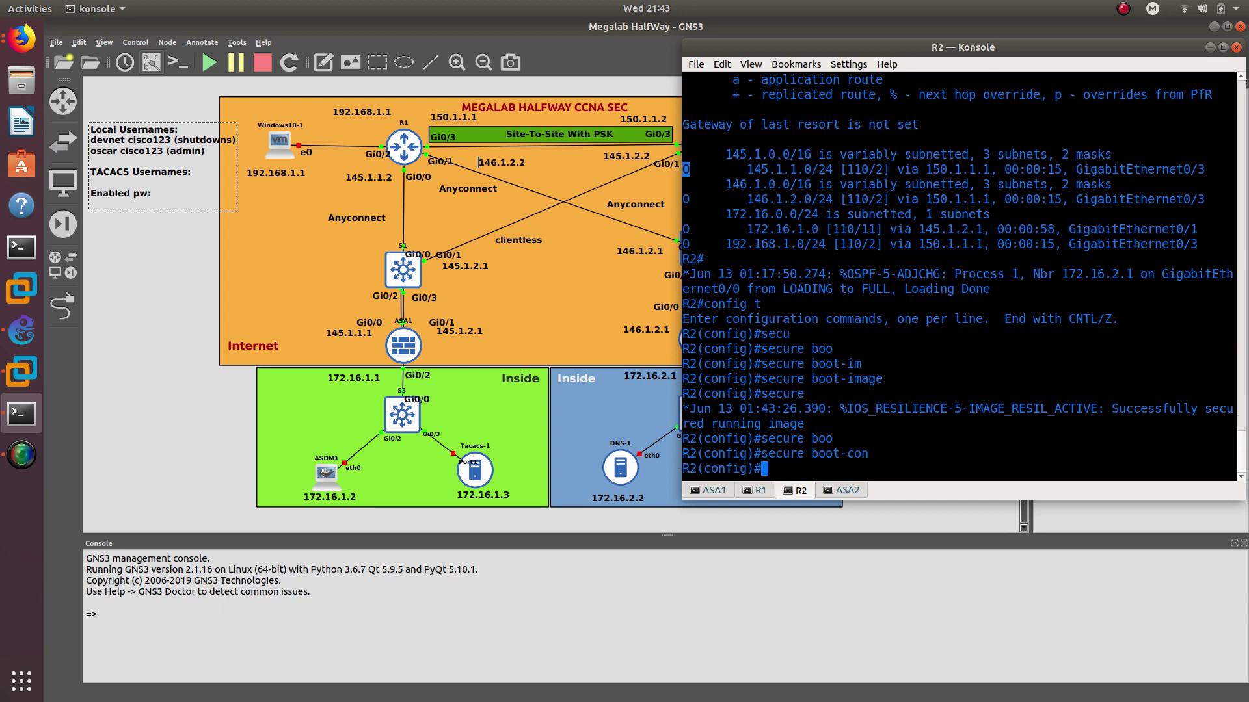
{"action": "type", "text": "end"}
{"action": "key", "text": "Return"}
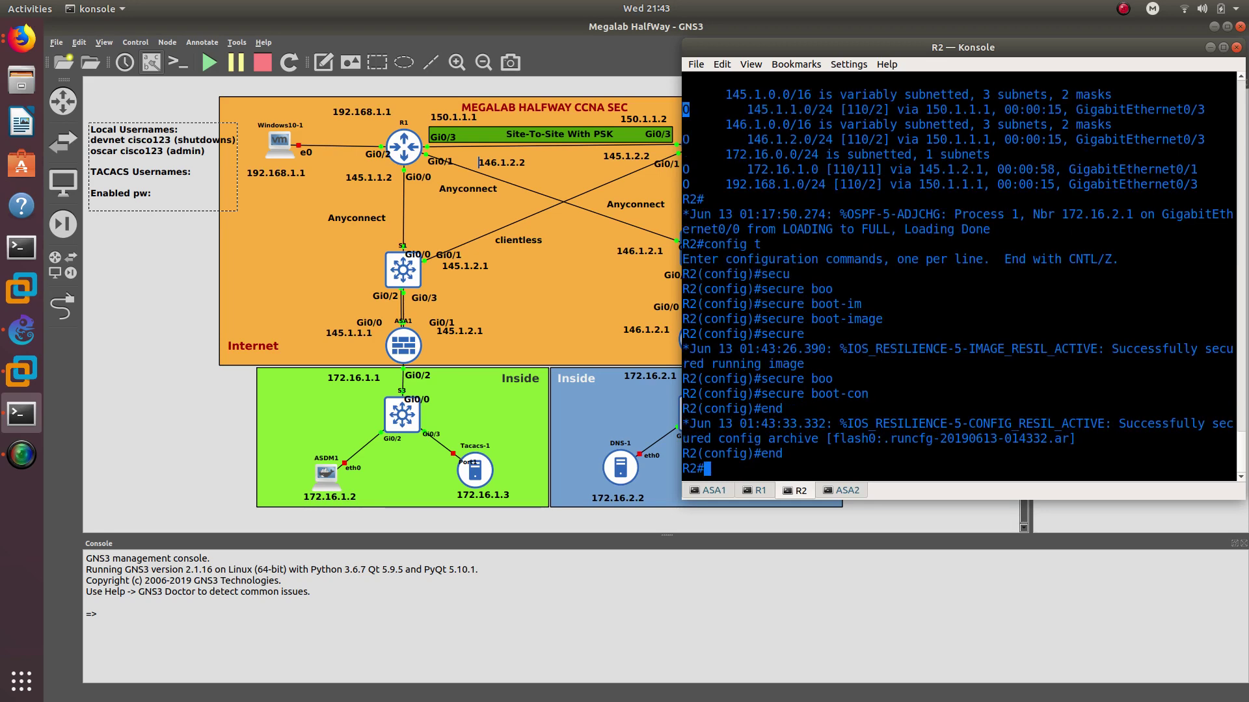
List R2's flash0 contents with dir to confirm the secured files
{"action": "type", "text": "dir"}
{"action": "key", "text": "Return"}
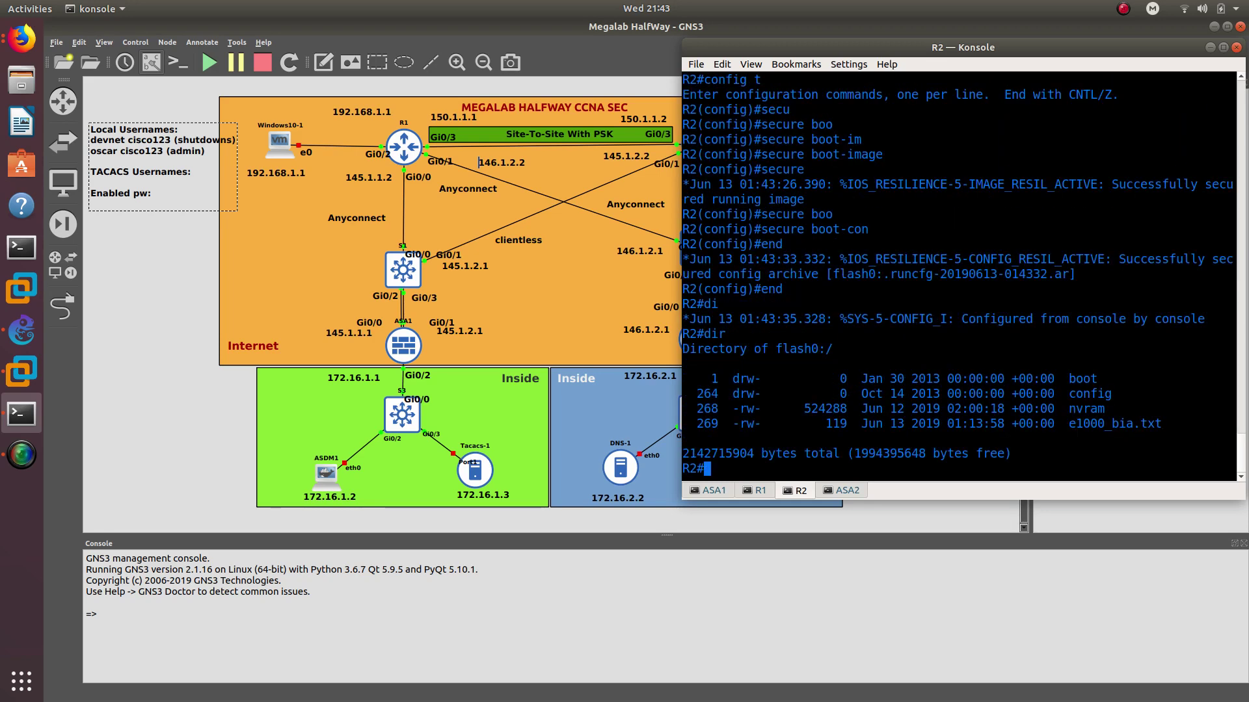
{"action": "left_click_drag", "start_coordinate": [830, 371], "coordinate": [1151, 436]}
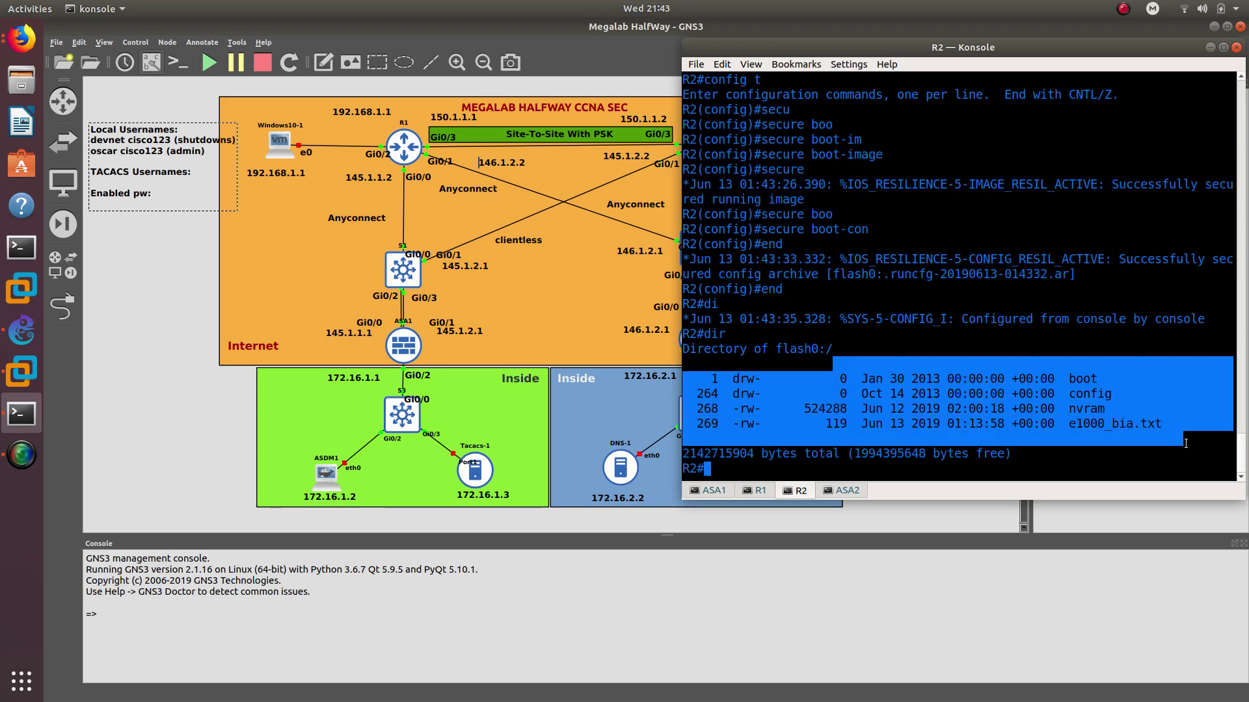
{"action": "left_click", "coordinate": [859, 465]}
Save R2's running configuration to startup with wr
{"action": "type", "text": "wr"}
{"action": "key", "text": "Return"}
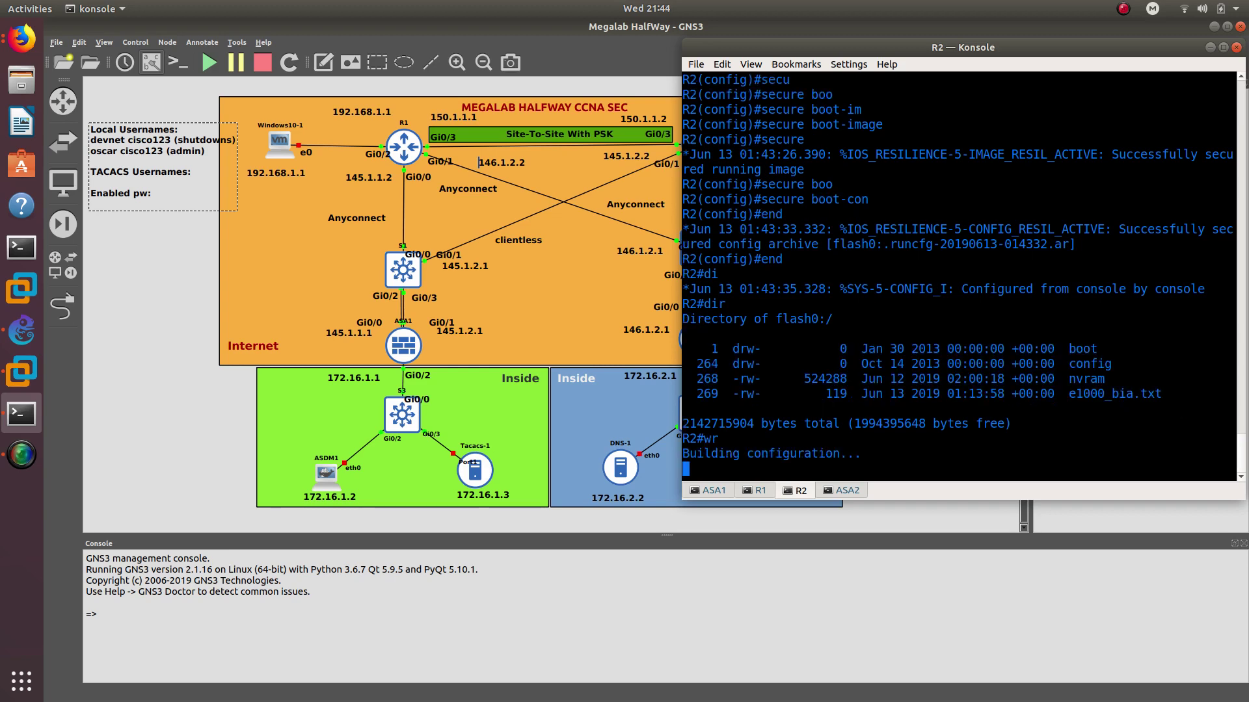
{"action": "key", "text": "Return"}
{"action": "key", "text": "Return"}
{"action": "key", "text": "Return"}
{"action": "key", "text": "Return"}
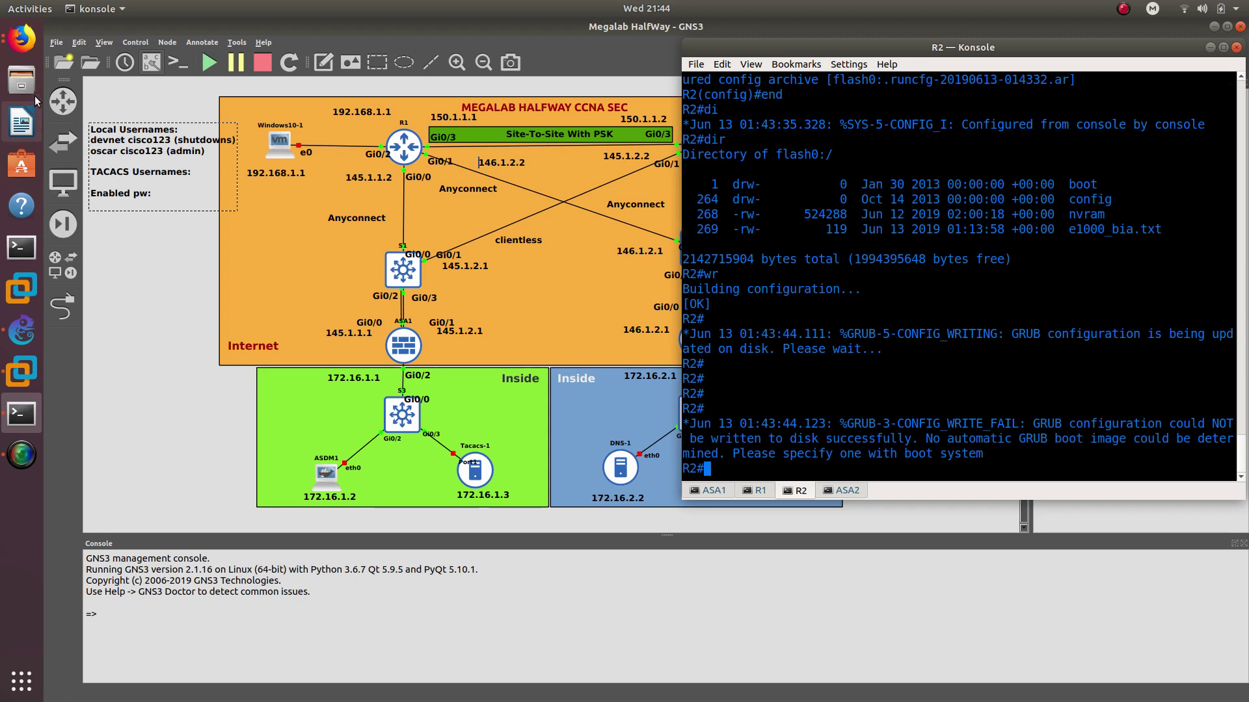
{"action": "left_click", "coordinate": [34, 49]}
Bring up the IINS Exam Topics page and highlight objectives 4.1.a, 4.1.b and 4.1.c
{"action": "left_click", "coordinate": [110, 85]}
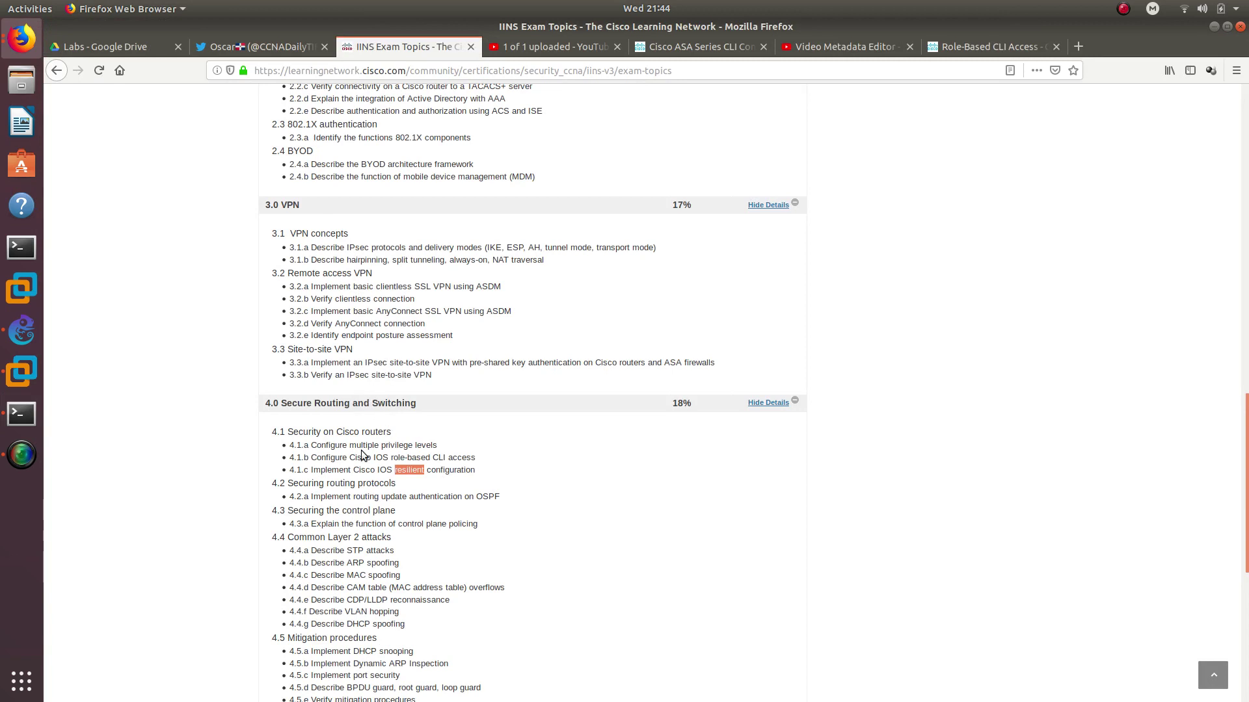
{"action": "left_click_drag", "start_coordinate": [310, 447], "coordinate": [453, 455]}
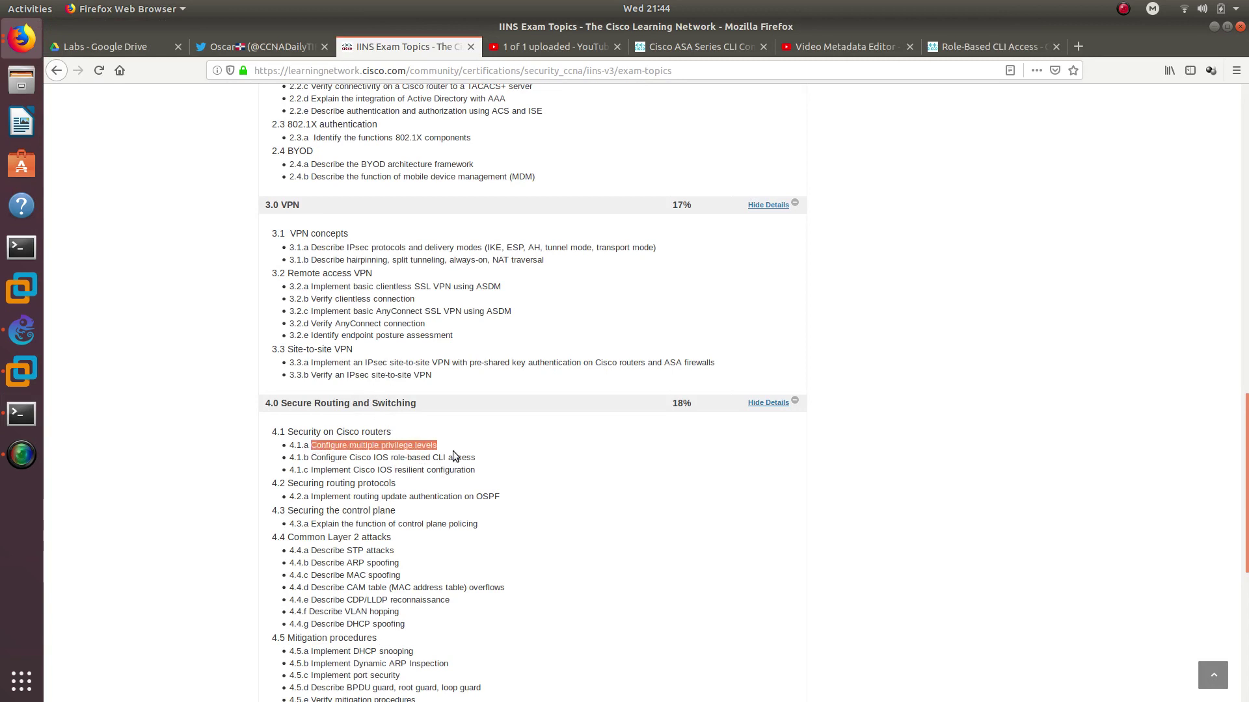
{"action": "left_click_drag", "start_coordinate": [312, 459], "coordinate": [478, 458]}
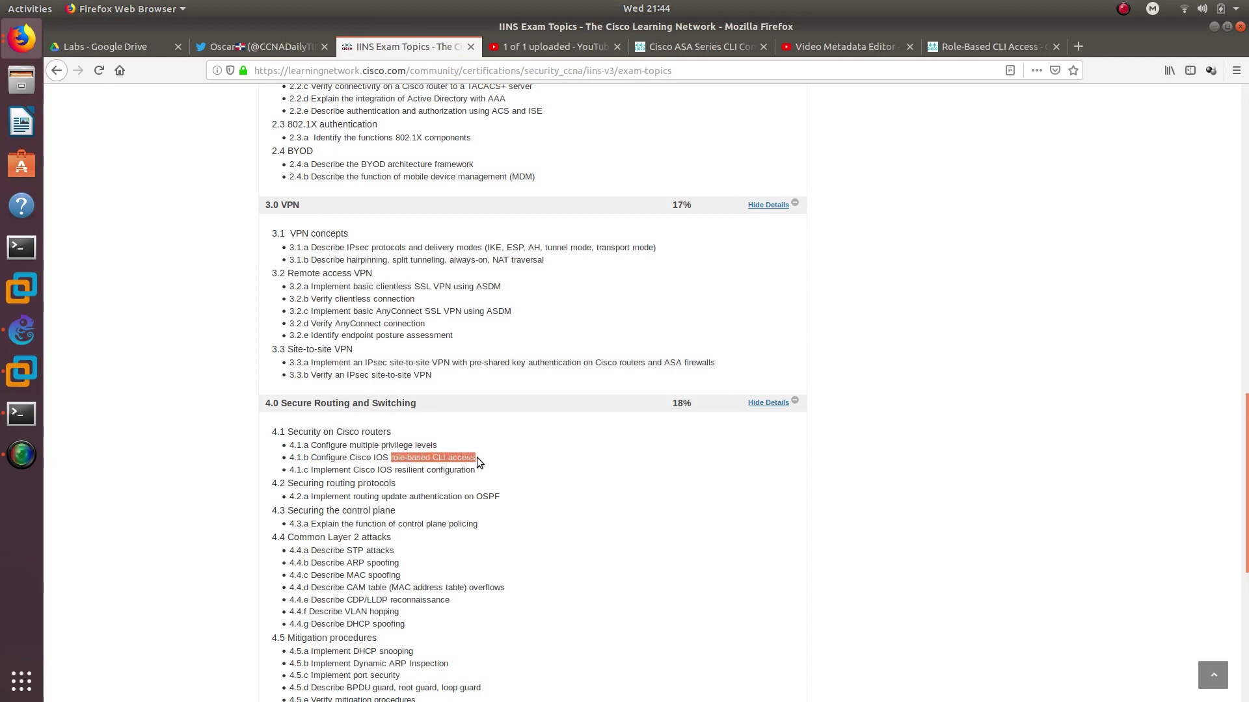
{"action": "left_click_drag", "start_coordinate": [311, 469], "coordinate": [476, 473]}
Expand the details of sections 5.0 Firewall Technologies, 6.0 IPS and 7.0 Content and Endpoint Security
{"action": "scroll", "coordinate": [346, 426], "scroll_direction": "down", "scroll_amount": 5}
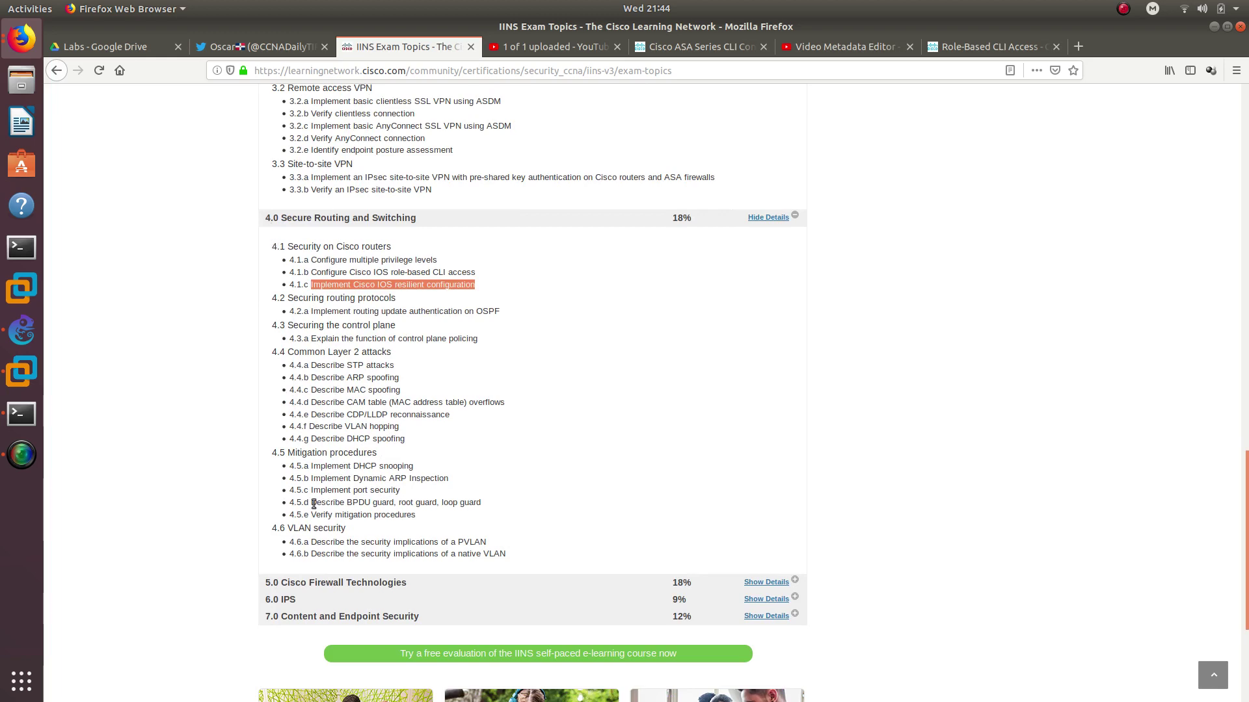
{"action": "left_click", "coordinate": [765, 582]}
{"action": "scroll", "coordinate": [720, 543], "scroll_direction": "down", "scroll_amount": 10}
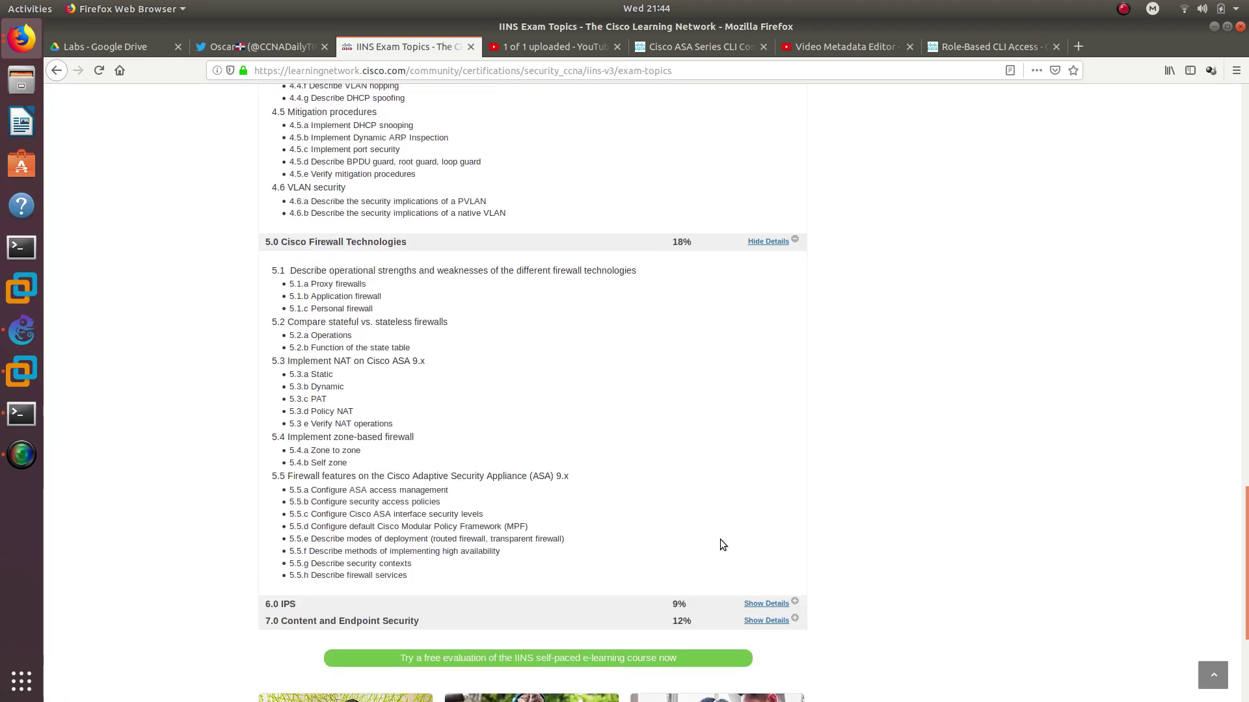
{"action": "left_click", "coordinate": [766, 575]}
{"action": "scroll", "coordinate": [735, 504], "scroll_direction": "down", "scroll_amount": 10}
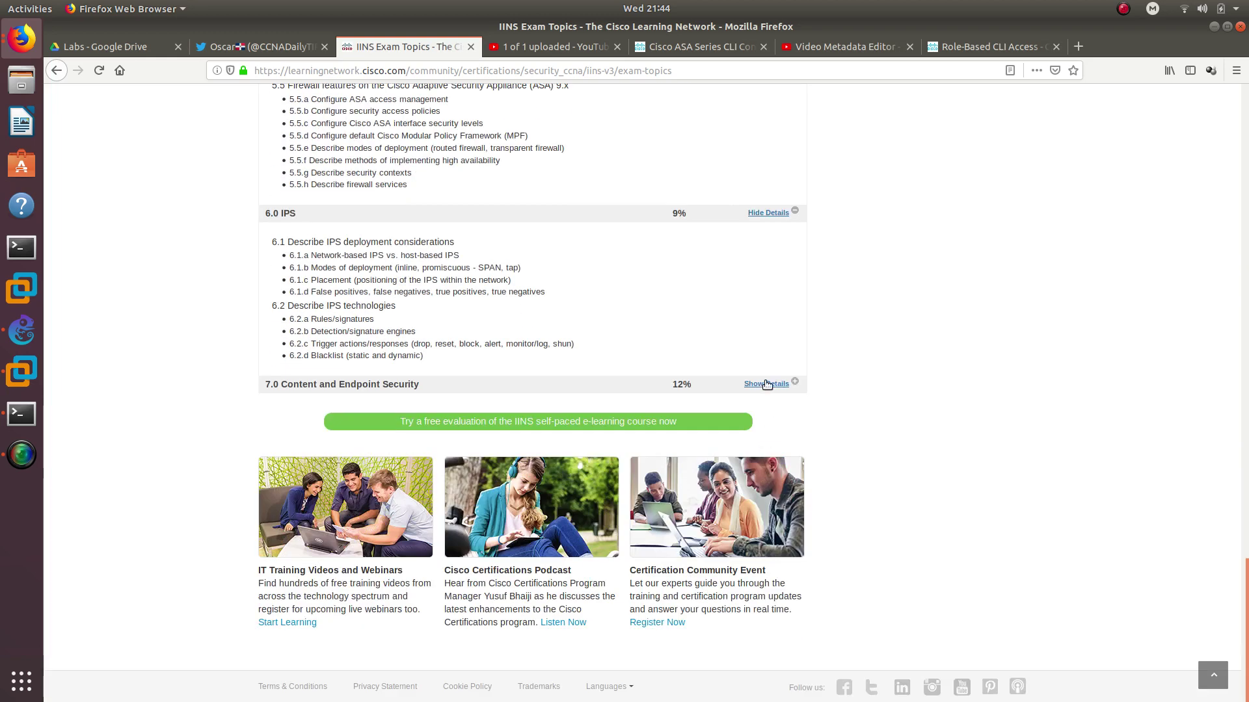
{"action": "left_click", "coordinate": [766, 384]}
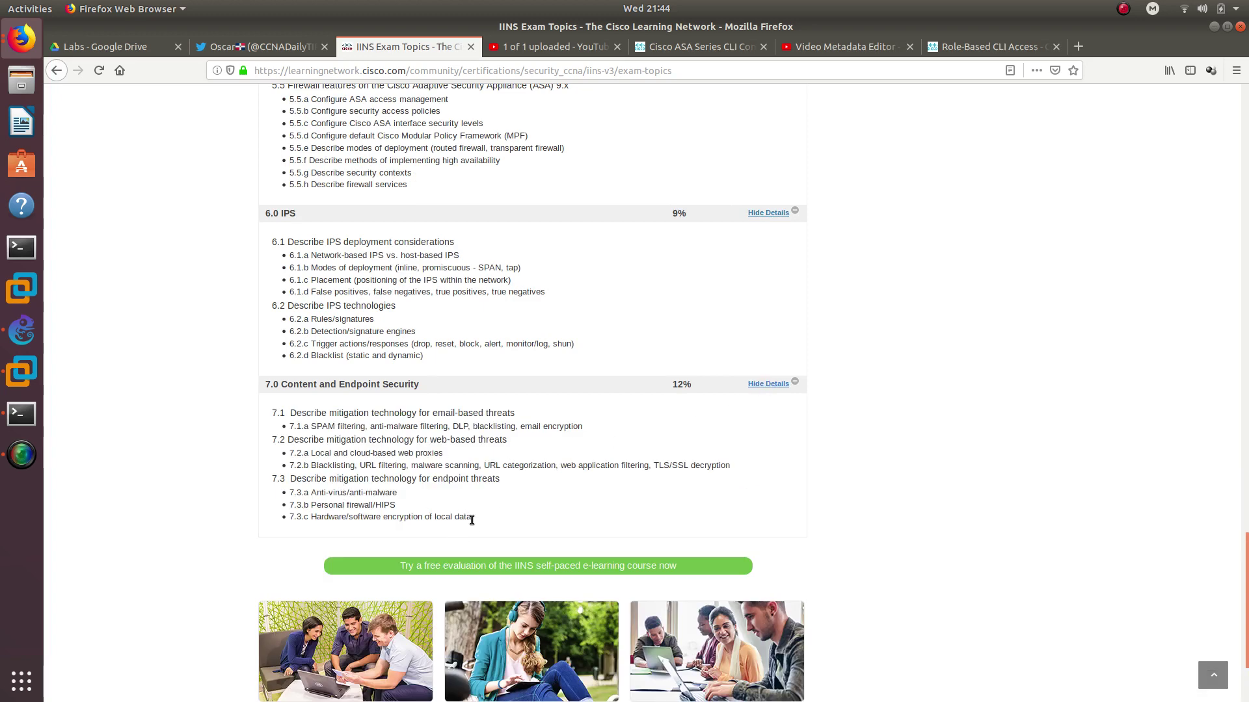
Return to the top of the page and highlight TACACS in item 2.2.a
{"action": "scroll", "coordinate": [490, 517], "scroll_direction": "up", "scroll_amount": 20}
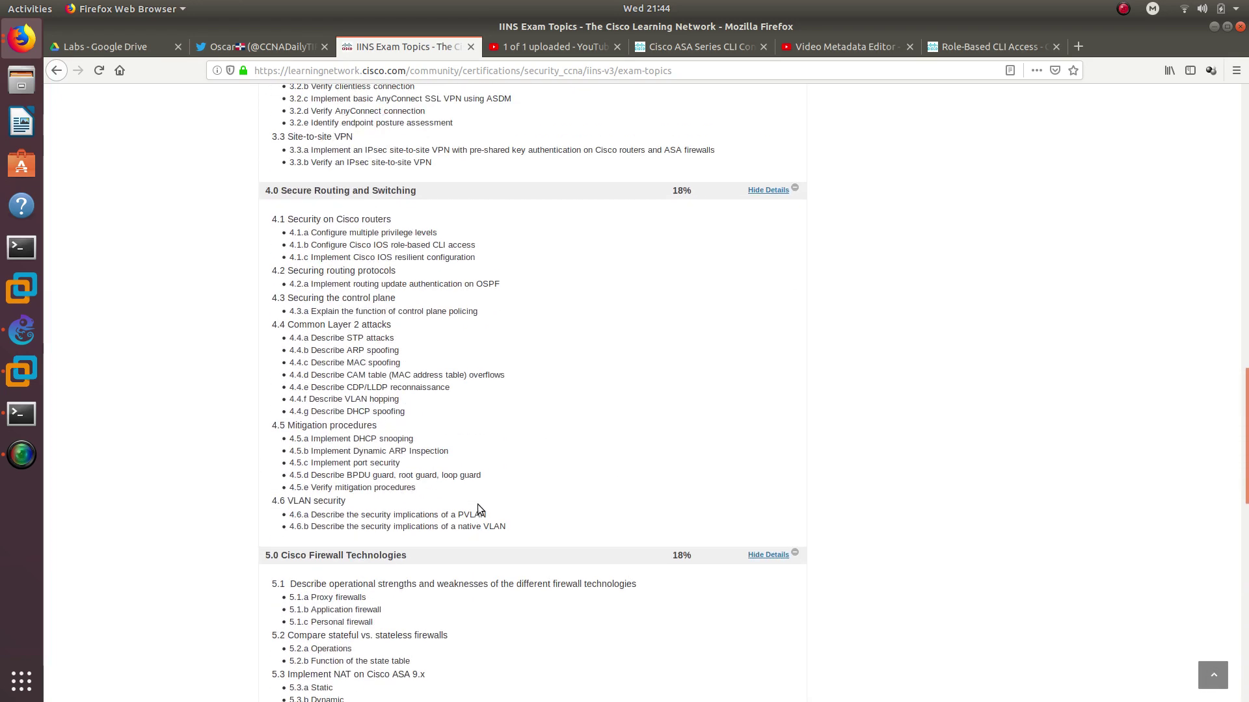
{"action": "scroll", "coordinate": [478, 507], "scroll_direction": "up", "scroll_amount": 12}
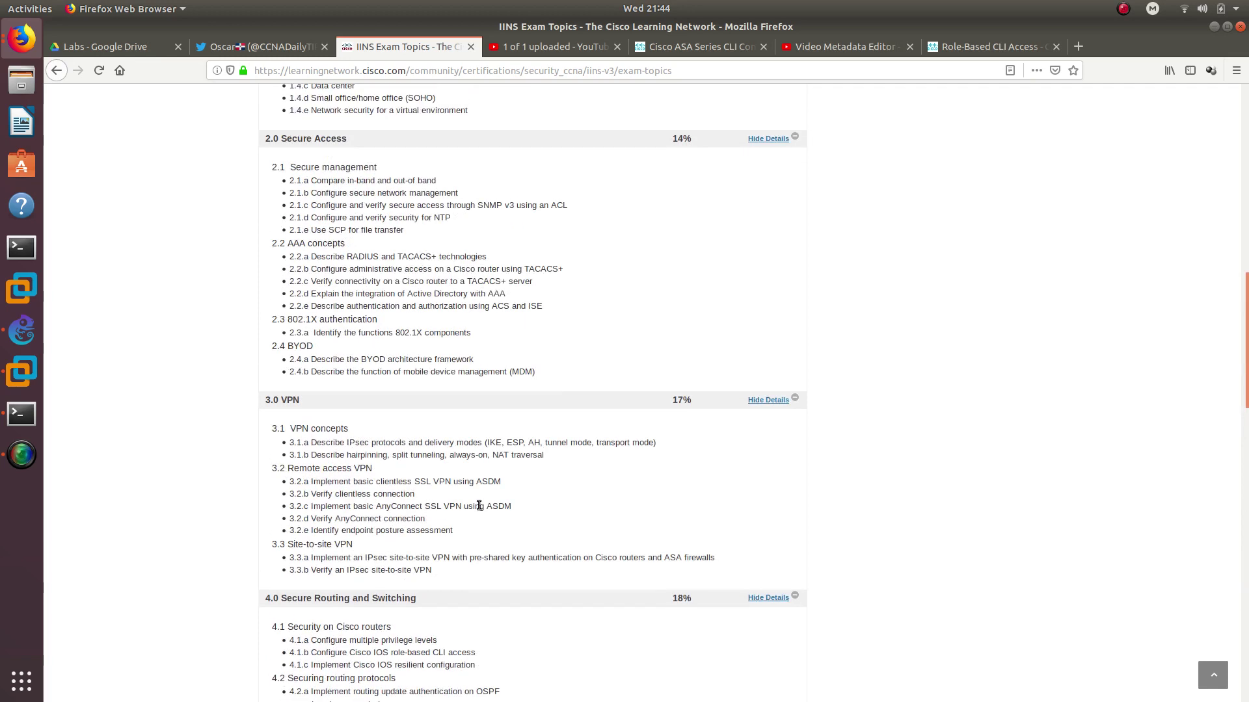
{"action": "double_click", "coordinate": [412, 257]}
Bring the Megalab HalfWay topology forward and check the Tacacs-1 node's status
{"action": "left_click", "coordinate": [24, 335]}
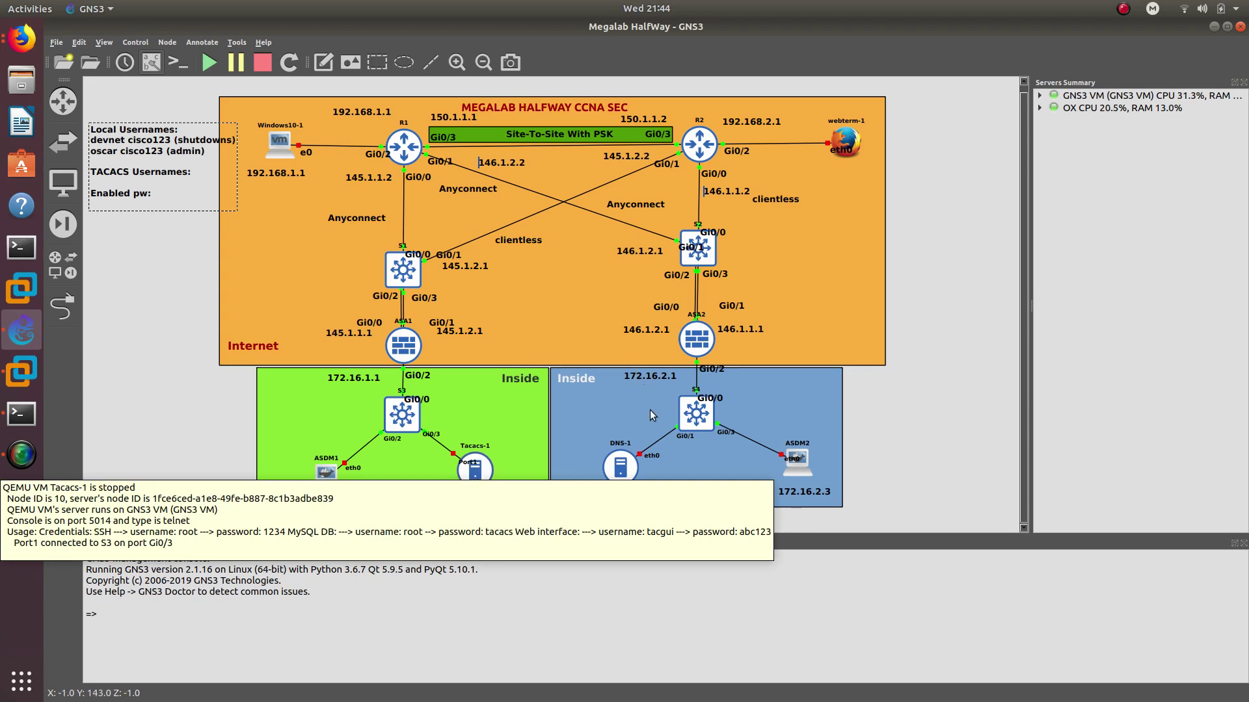
{"action": "mouse_move", "coordinate": [623, 476]}
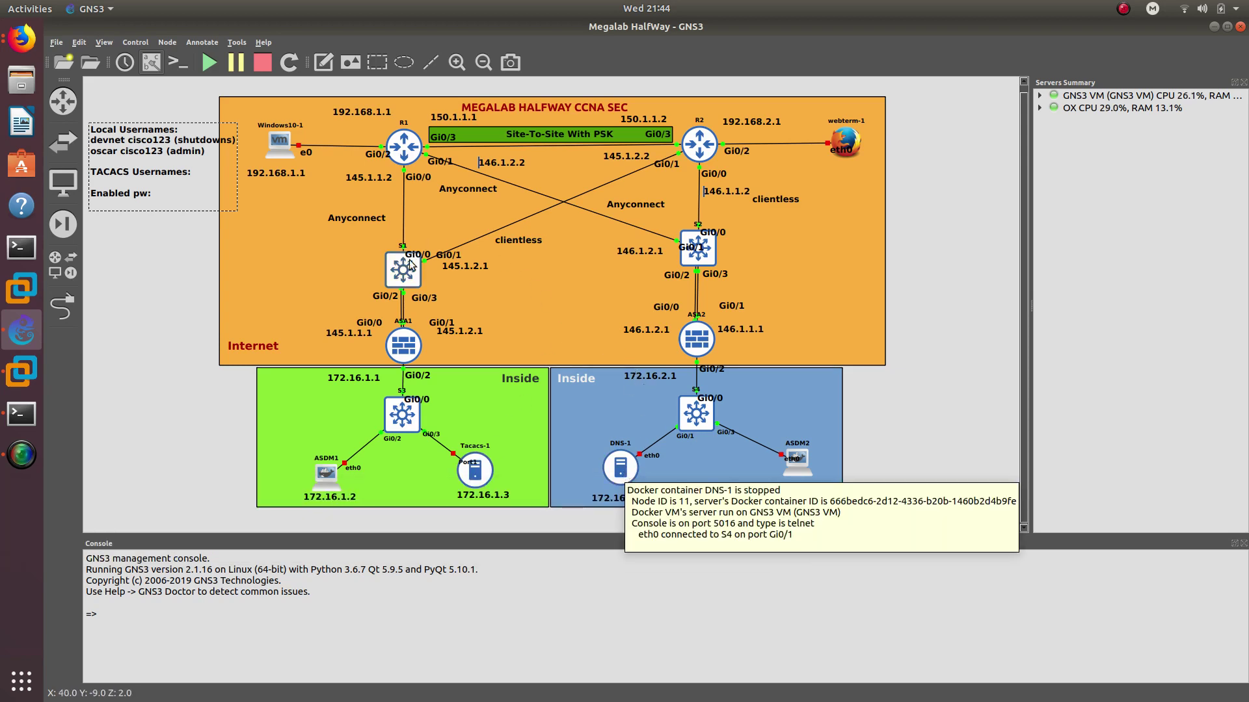